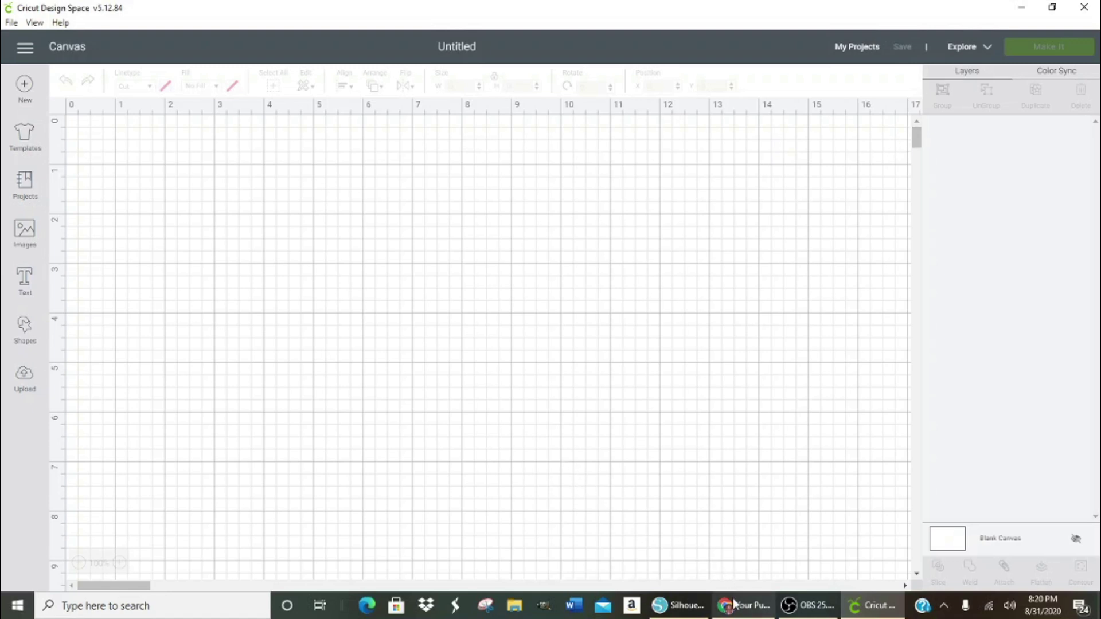
# - Switch from Cricut Design Space to Silhouette Studio
pyautogui.moveTo(741, 607)
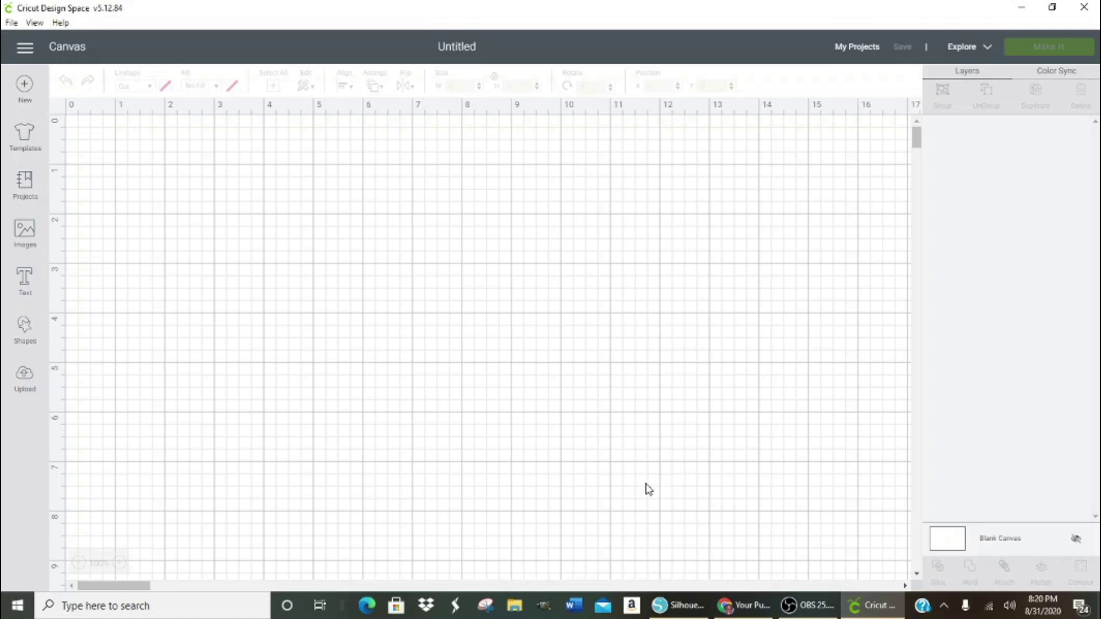
pyautogui.click(684, 607)
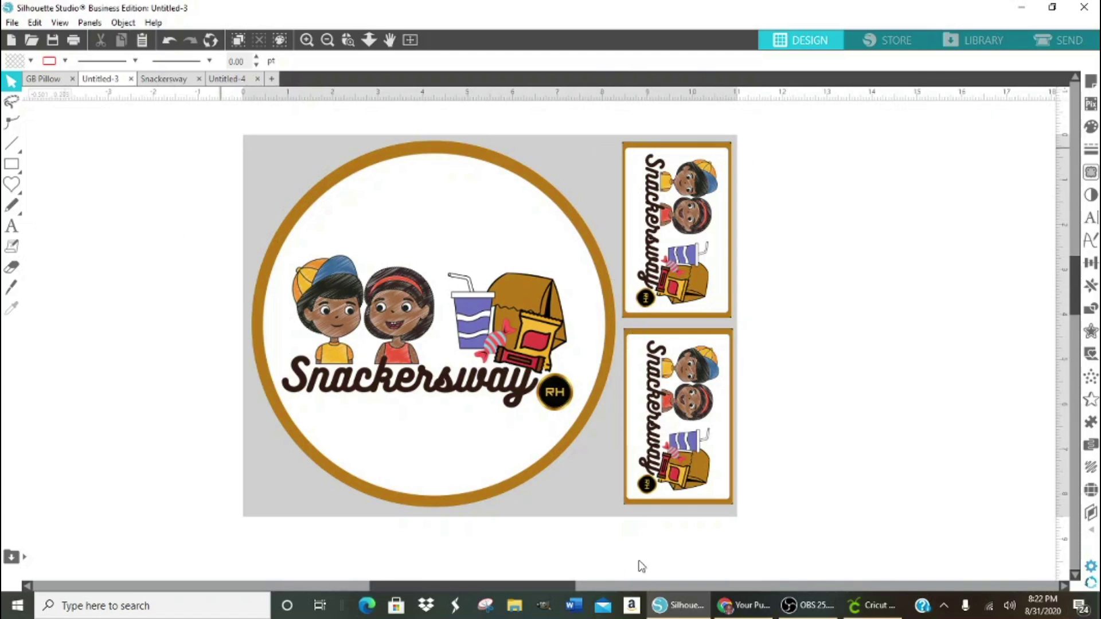
# - Open the Snackersway document in Silhouette Studio and drag the OWNER/RH logo group higher
pyautogui.click(872, 605)
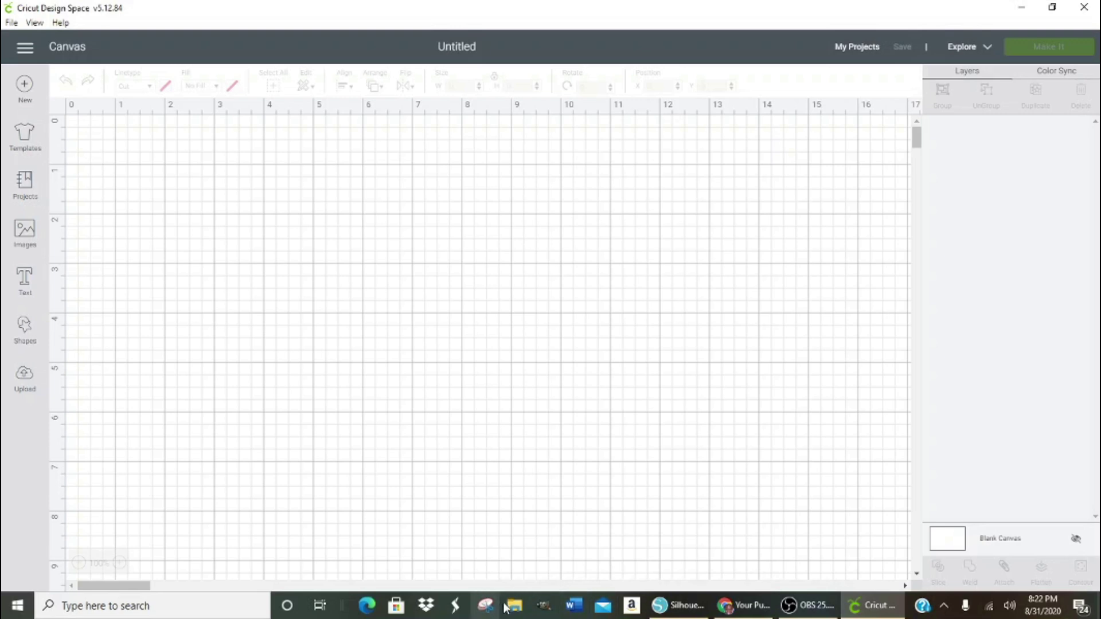
pyautogui.click(679, 608)
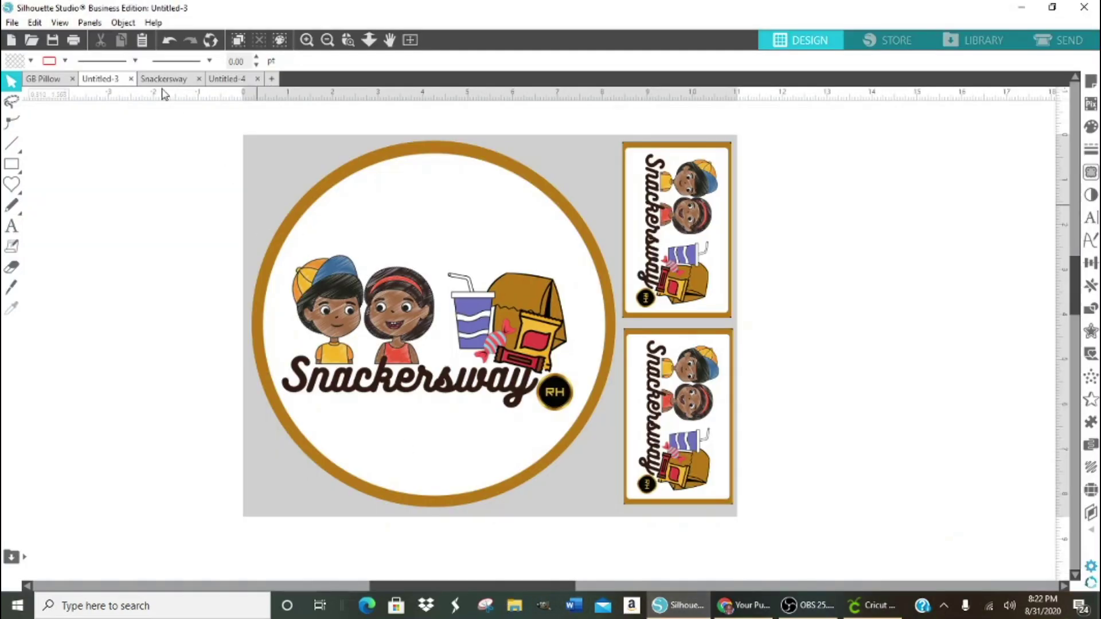
pyautogui.click(163, 81)
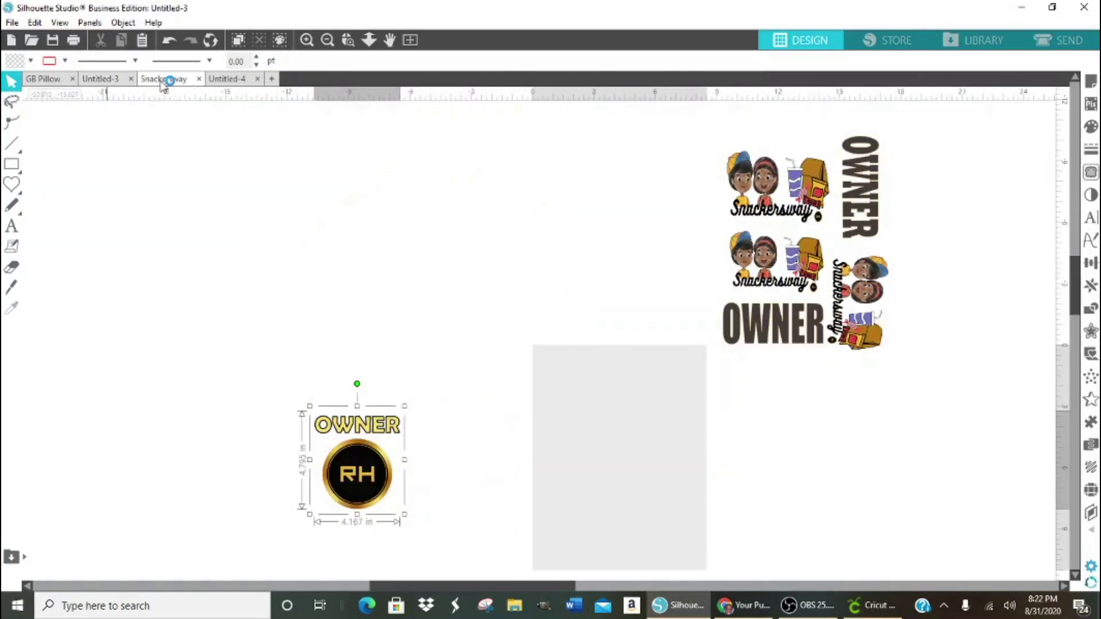
pyautogui.moveTo(370, 486); pyautogui.dragTo(389, 327)
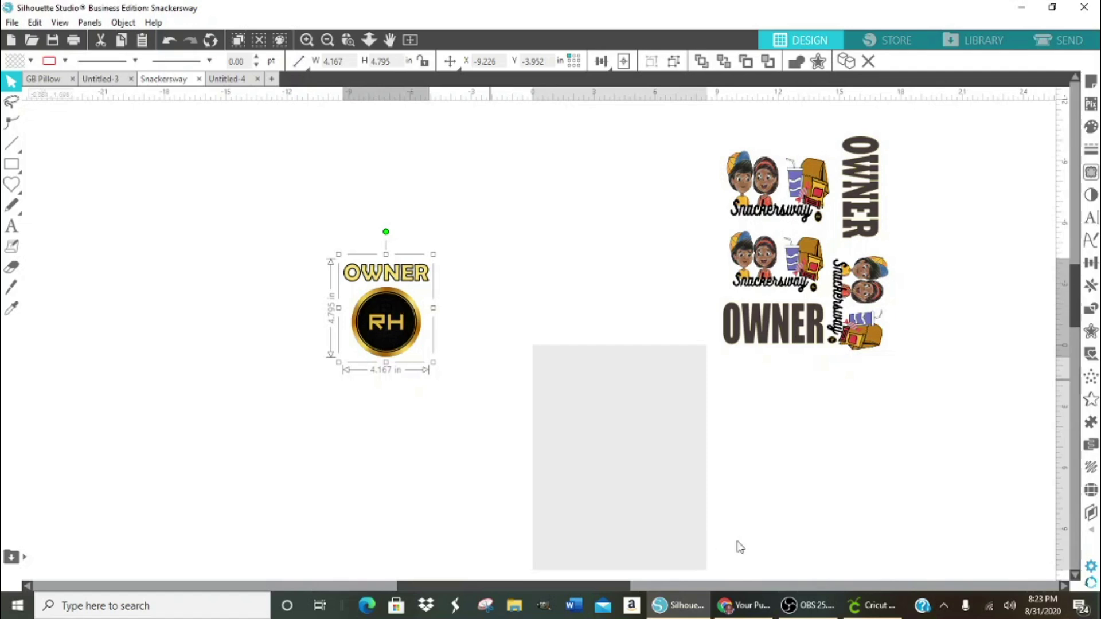
# - Upload the 'logo' image from the Downloads folder into Cricut Design Space
pyautogui.click(872, 605)
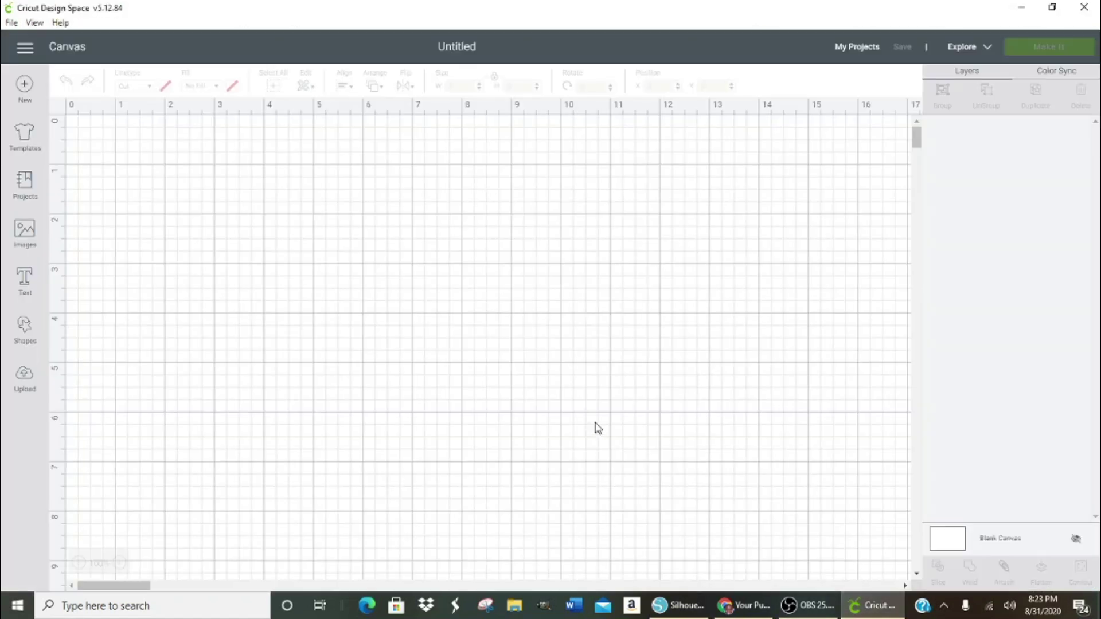
pyautogui.click(25, 379)
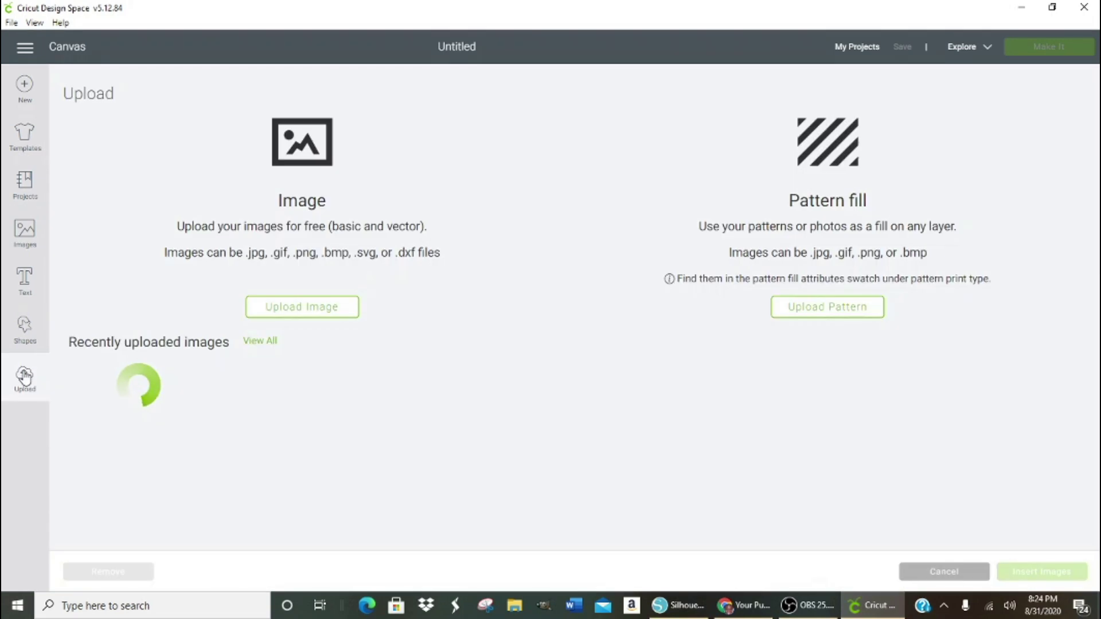
pyautogui.click(316, 313)
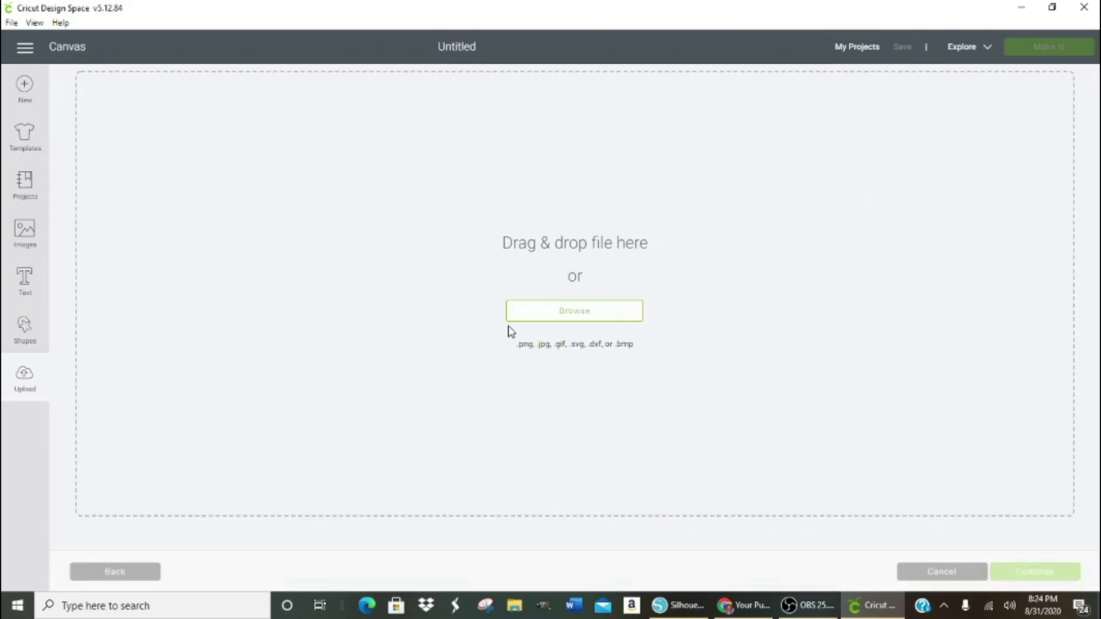
pyautogui.click(574, 317)
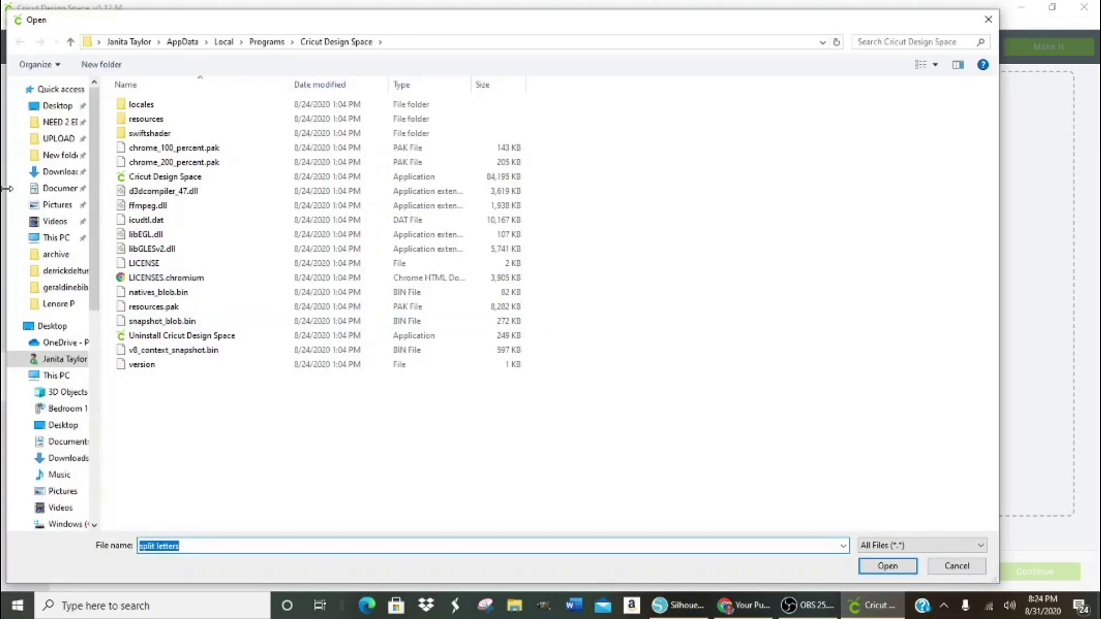
pyautogui.click(67, 171)
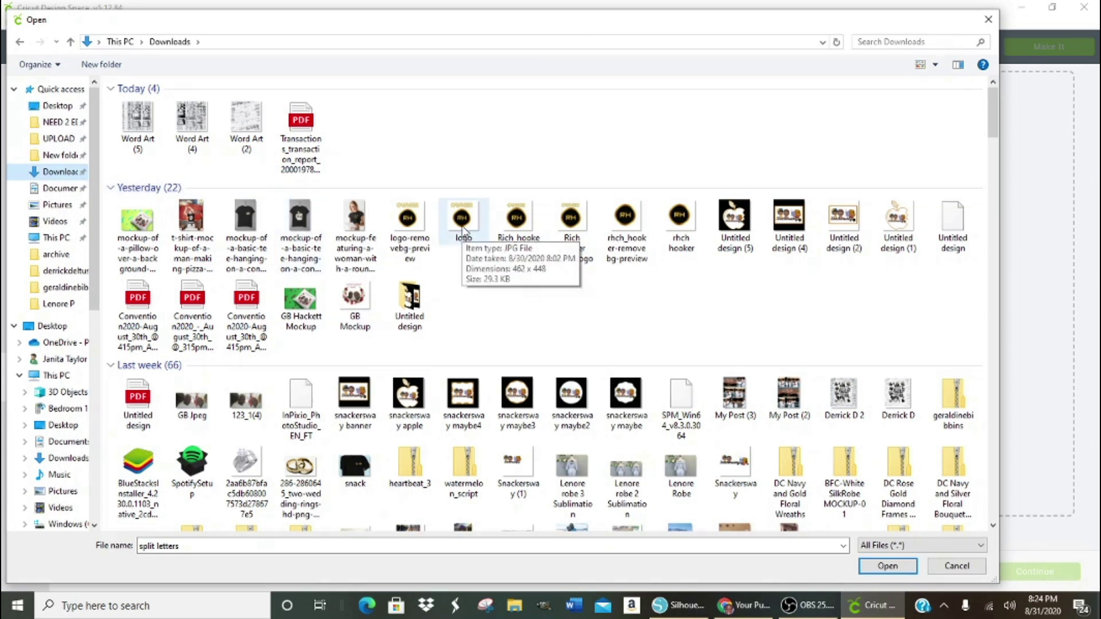
pyautogui.click(463, 223)
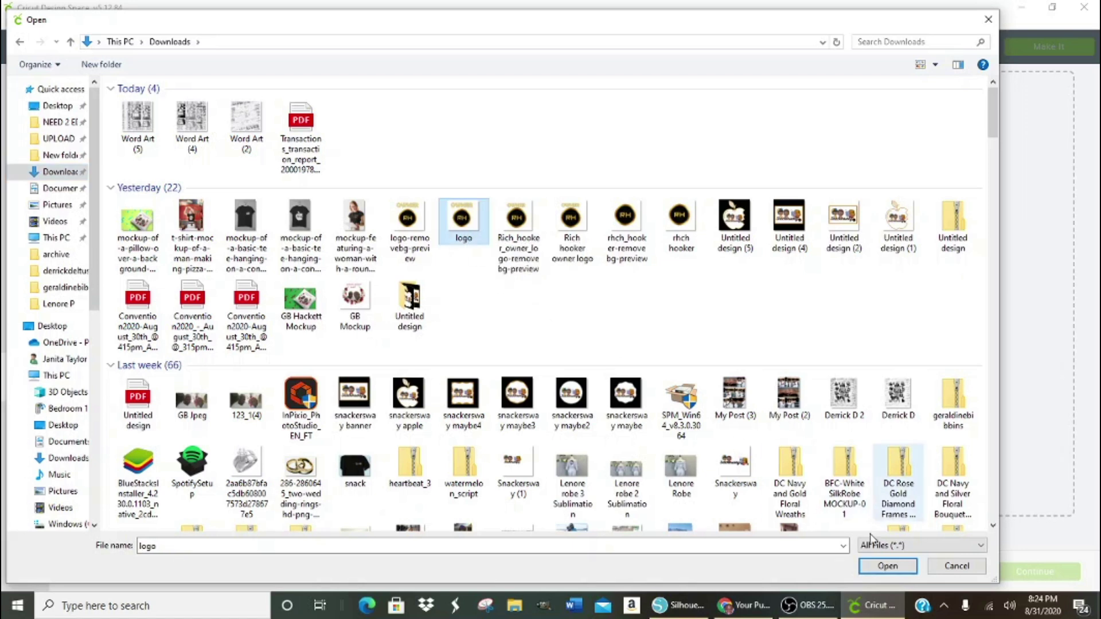
pyautogui.click(885, 566)
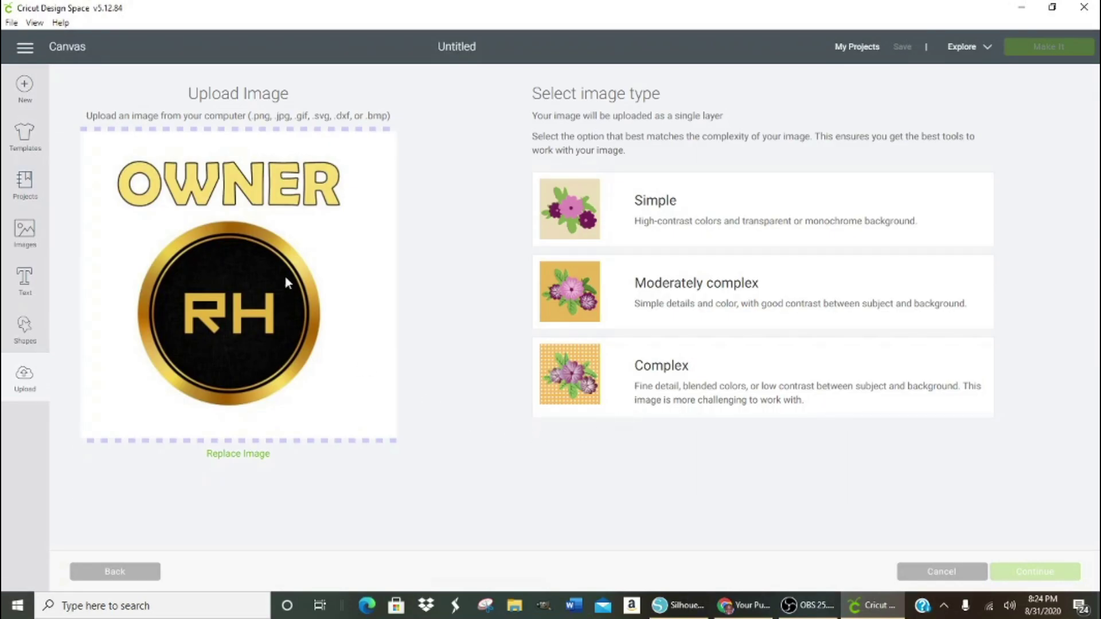
# - Mark the logo as Complex, erase its white background with the wand, and preview the cut
pyautogui.click(713, 372)
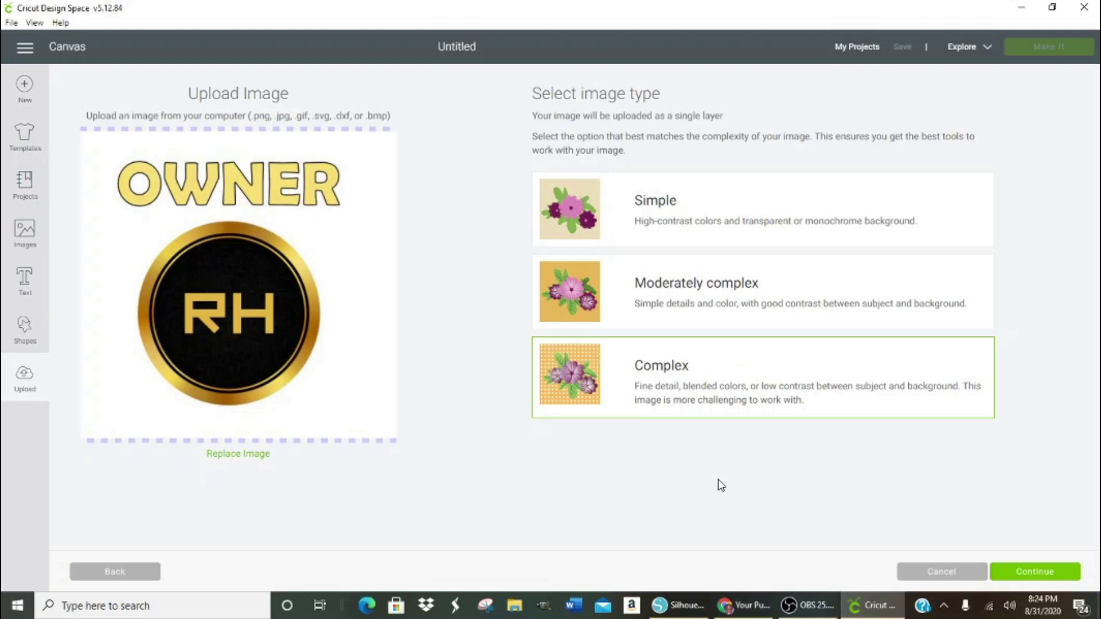
pyautogui.click(1030, 573)
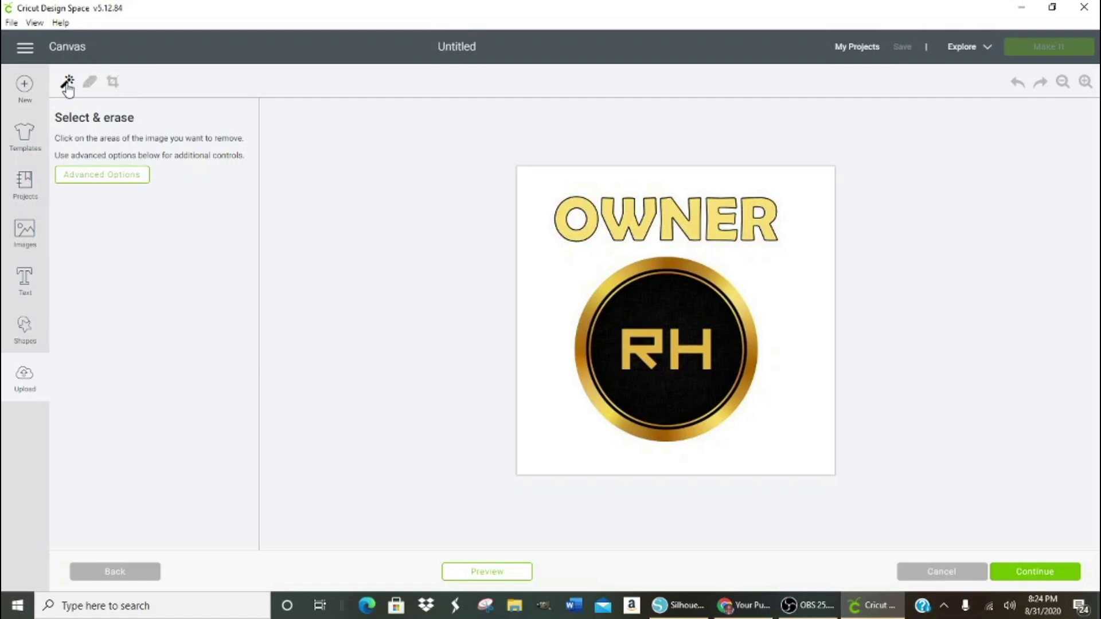
pyautogui.click(555, 185)
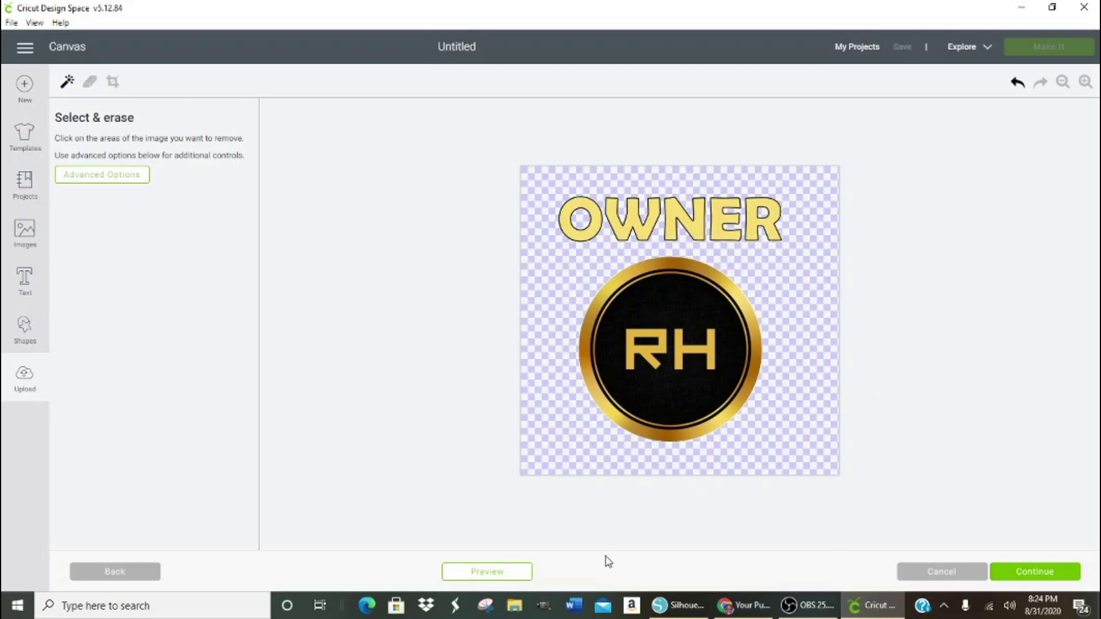
pyautogui.click(520, 572)
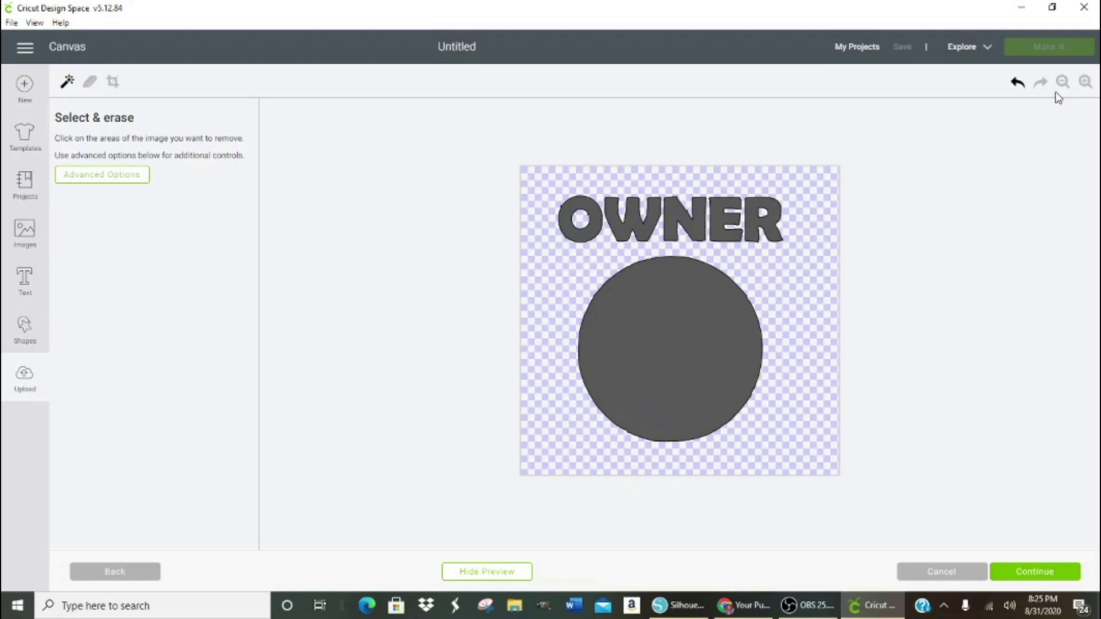
pyautogui.click(1084, 82)
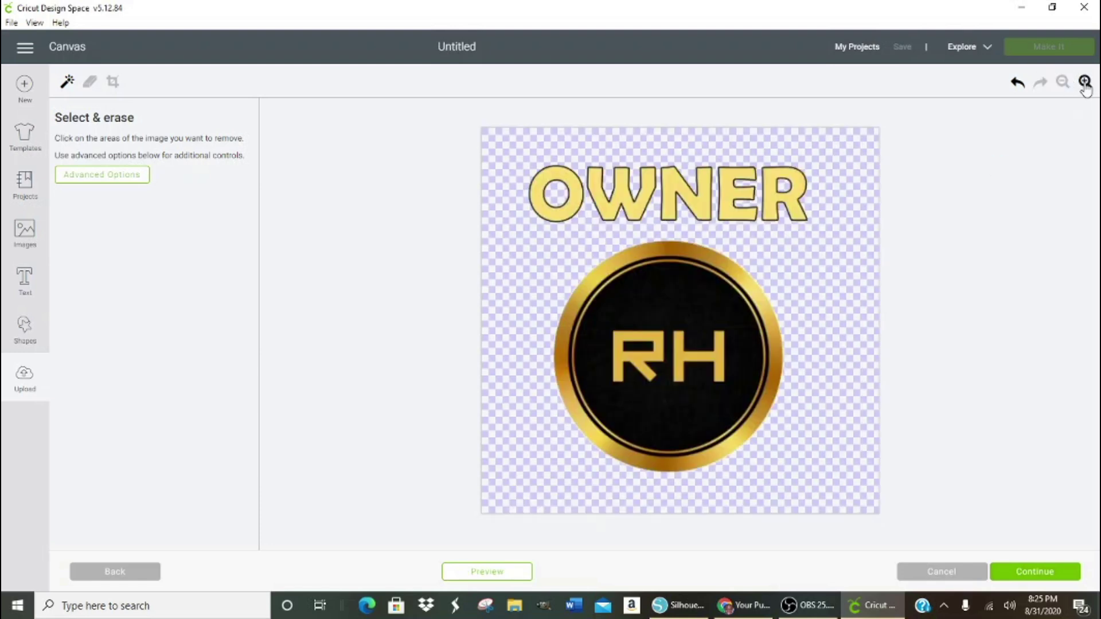
# - Zoom in on the logo and switch to the manual eraser with a smaller brush
pyautogui.click(1084, 83)
pyautogui.click(1084, 83)
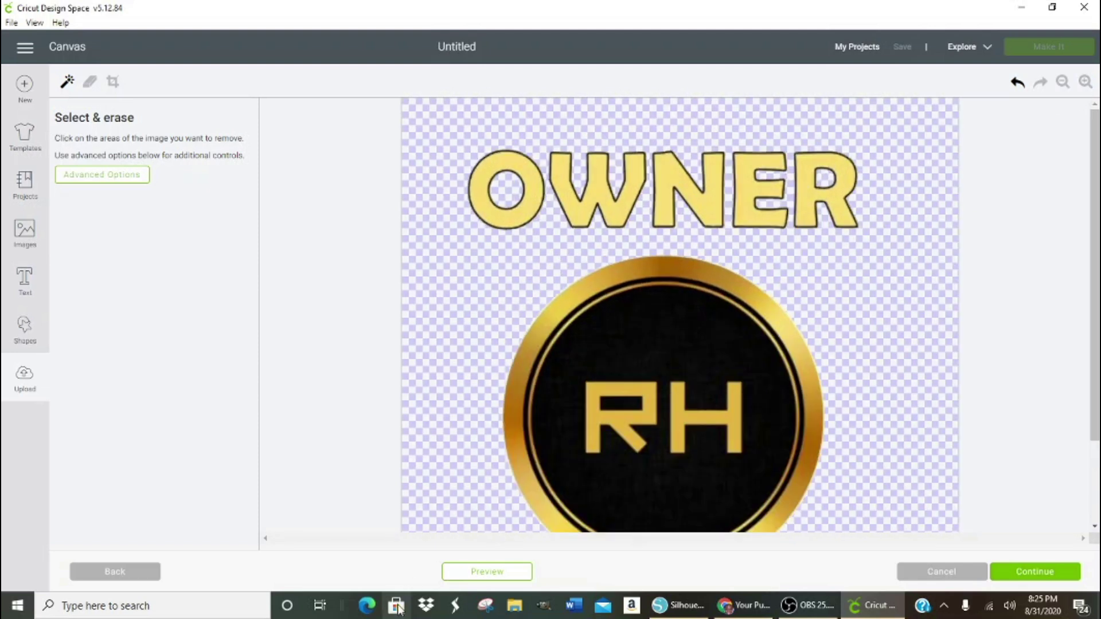
pyautogui.click(493, 571)
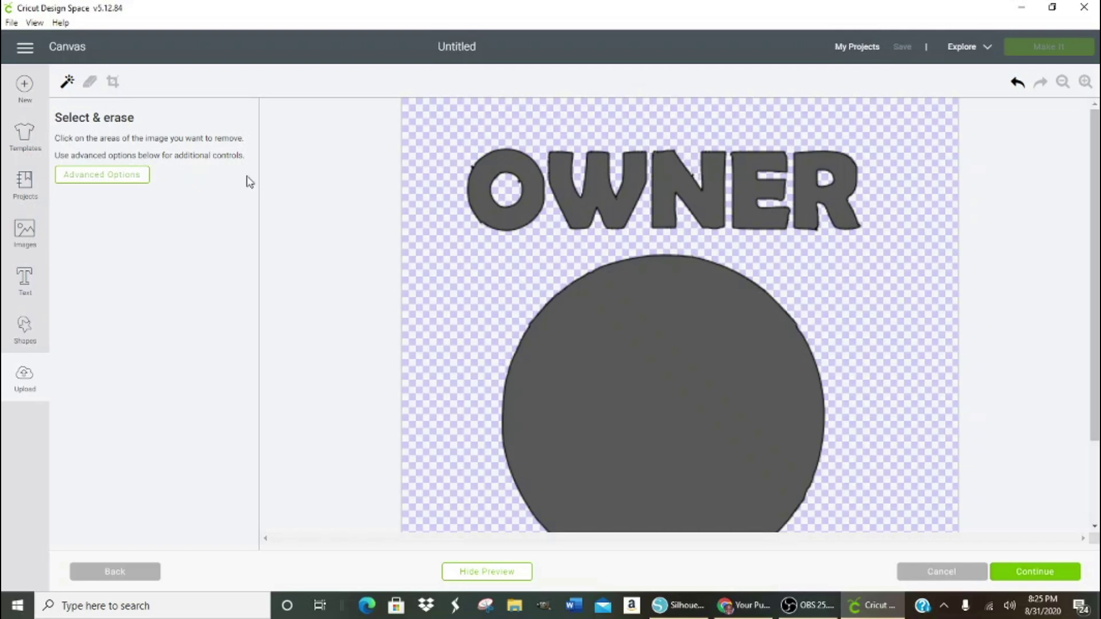
pyautogui.click(89, 86)
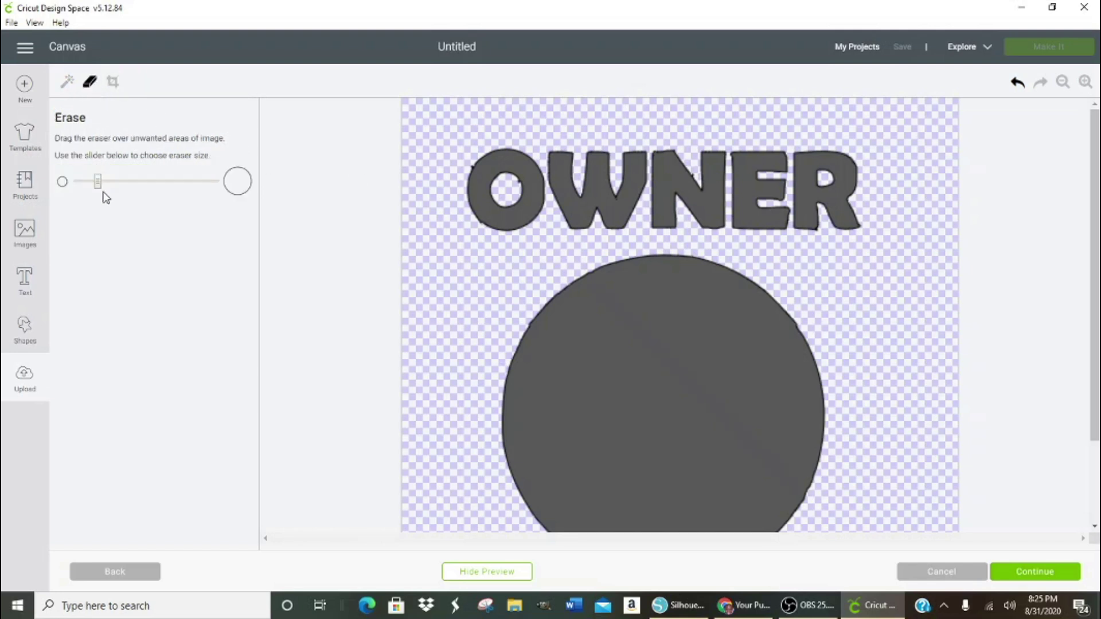
pyautogui.moveTo(101, 186); pyautogui.dragTo(74, 187)
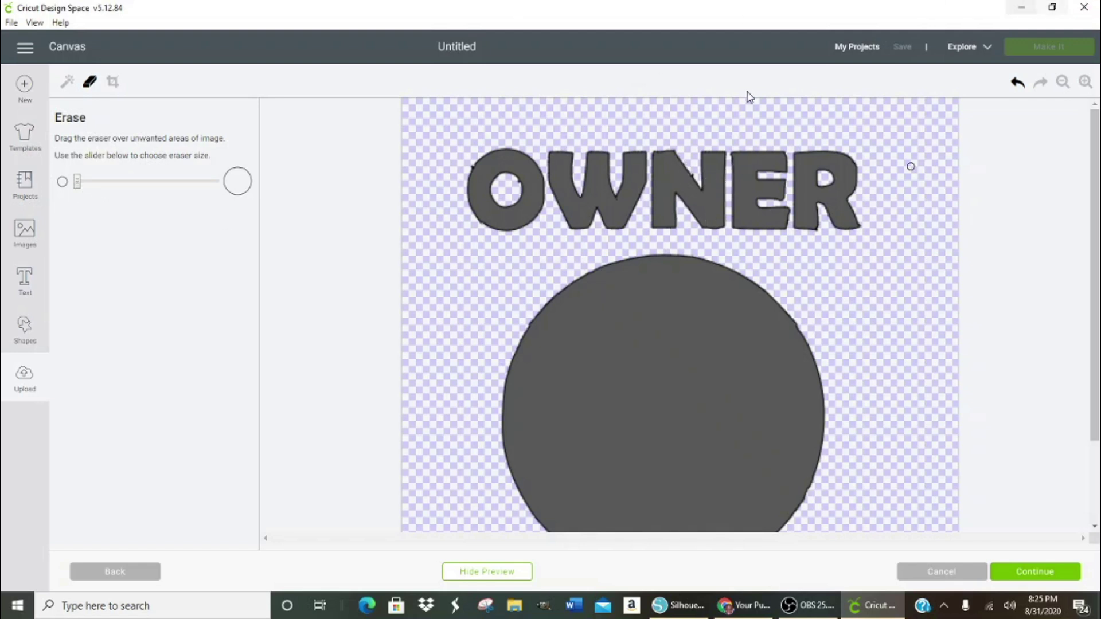
# - Compare the full-colour logo against its cut preview several times
pyautogui.click(695, 174)
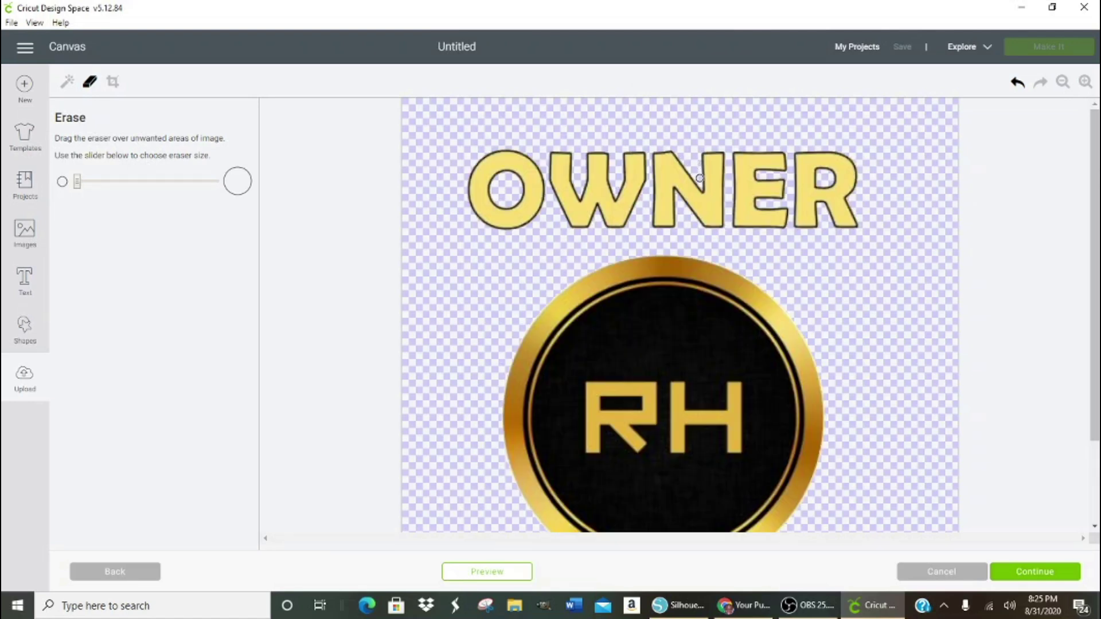
pyautogui.click(462, 573)
pyautogui.click(496, 572)
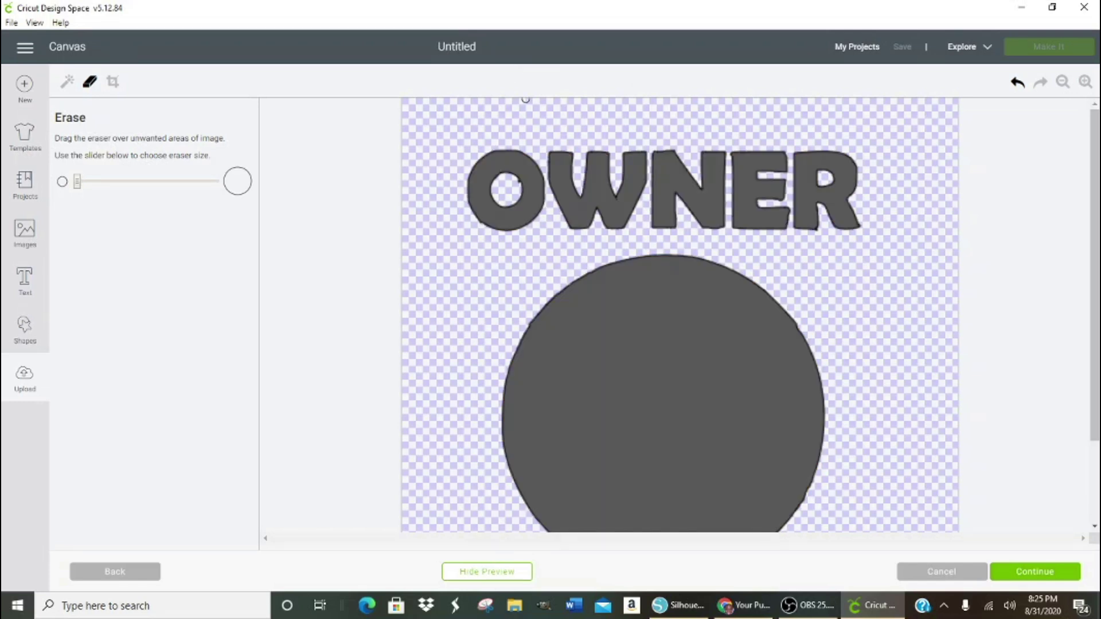
pyautogui.click(516, 182)
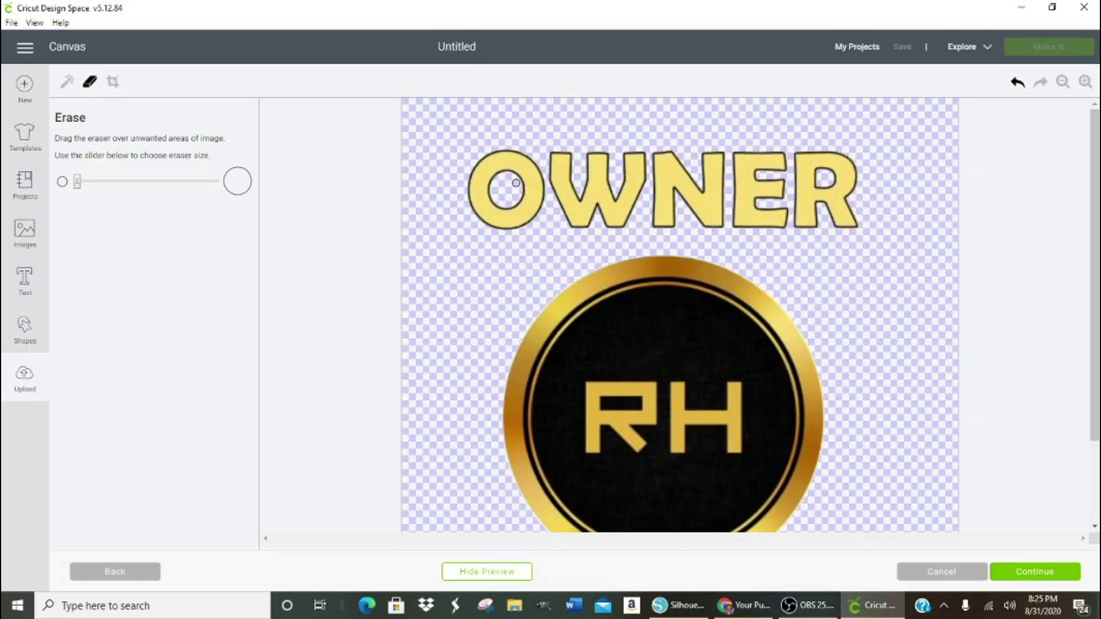
pyautogui.click(505, 574)
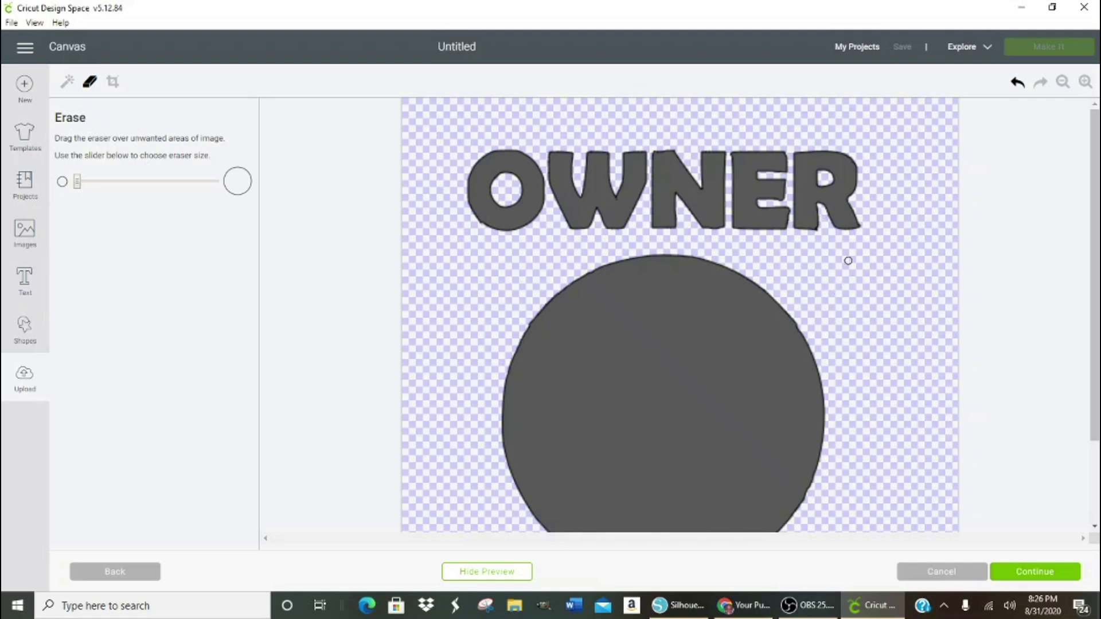
pyautogui.click(820, 231)
pyautogui.click(528, 572)
pyautogui.click(854, 155)
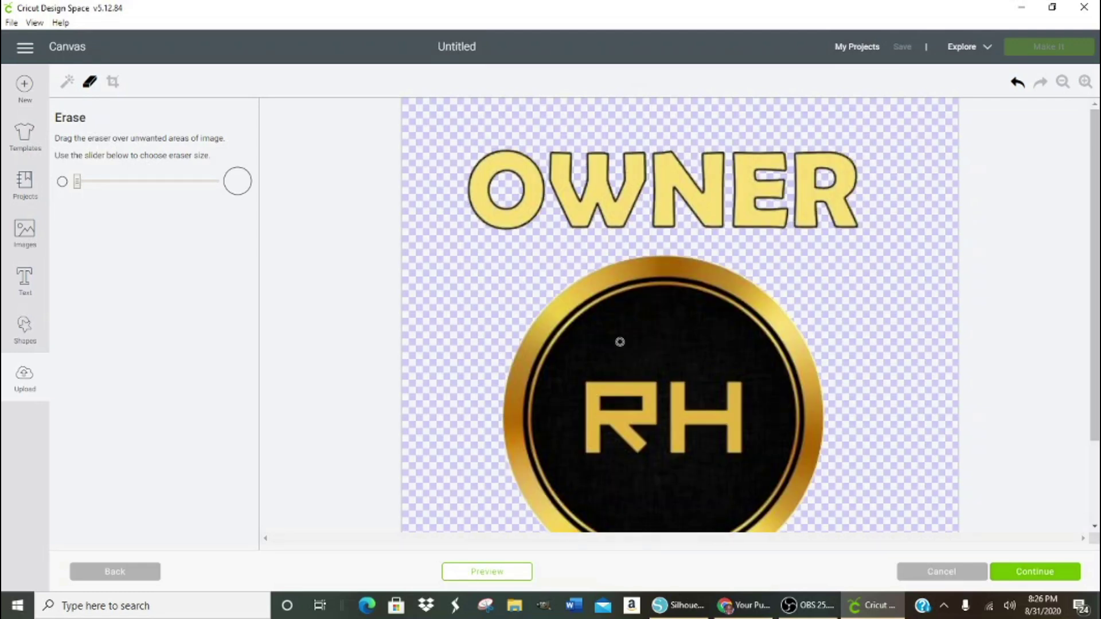
pyautogui.click(505, 573)
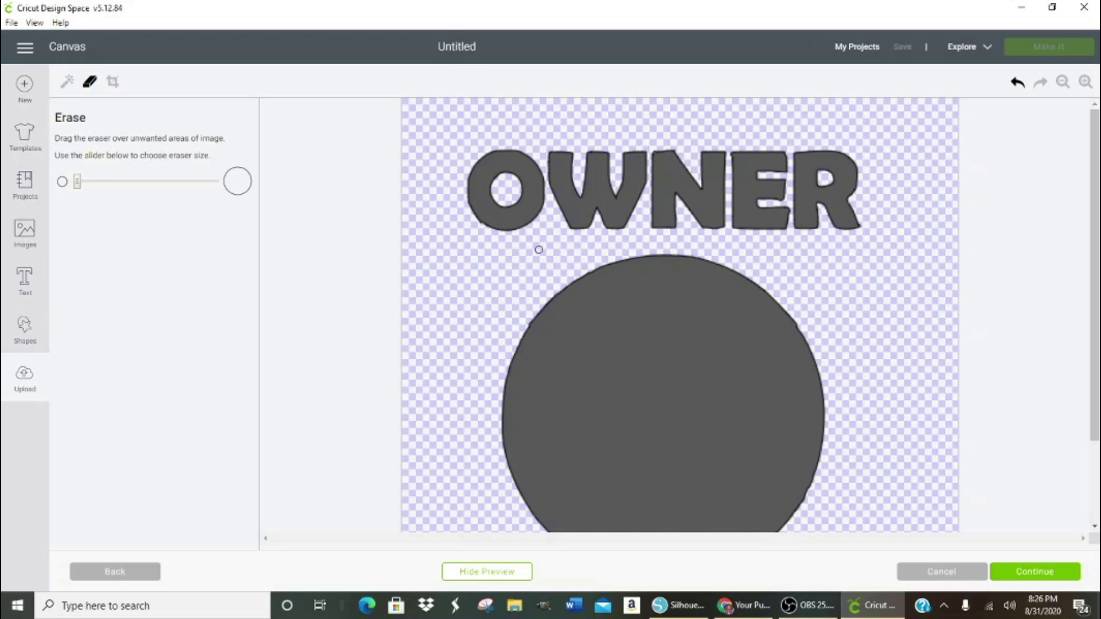
# - Check the cut preview once more and continue to save it as Print Then Cut
pyautogui.scroll(-3, 1008, 327)
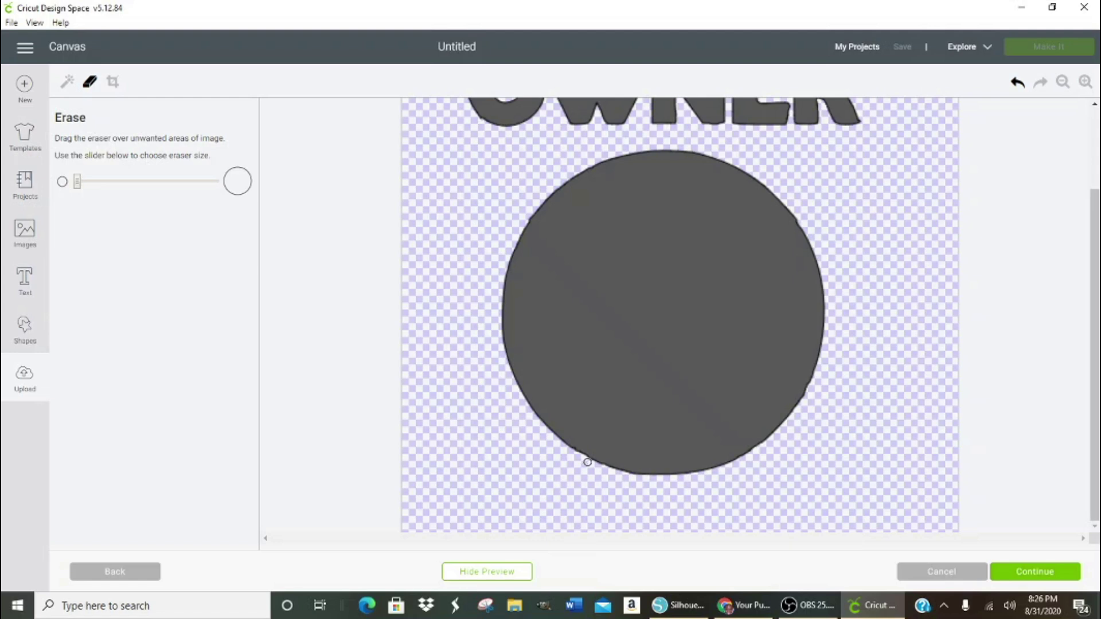
pyautogui.click(519, 576)
pyautogui.scroll(3, 1008, 332)
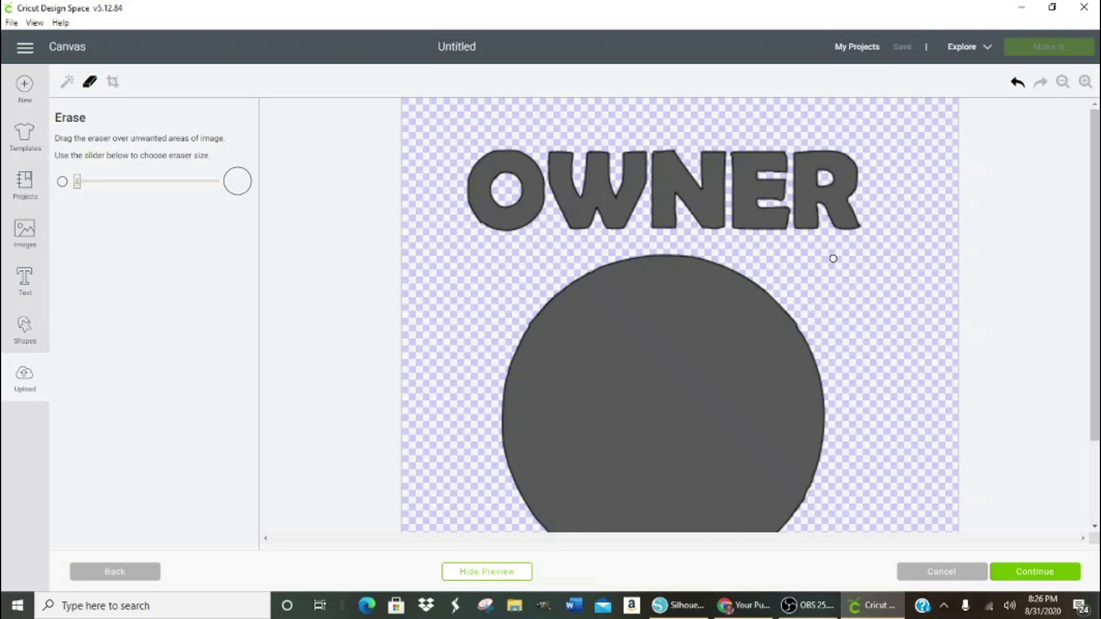
pyautogui.click(1030, 573)
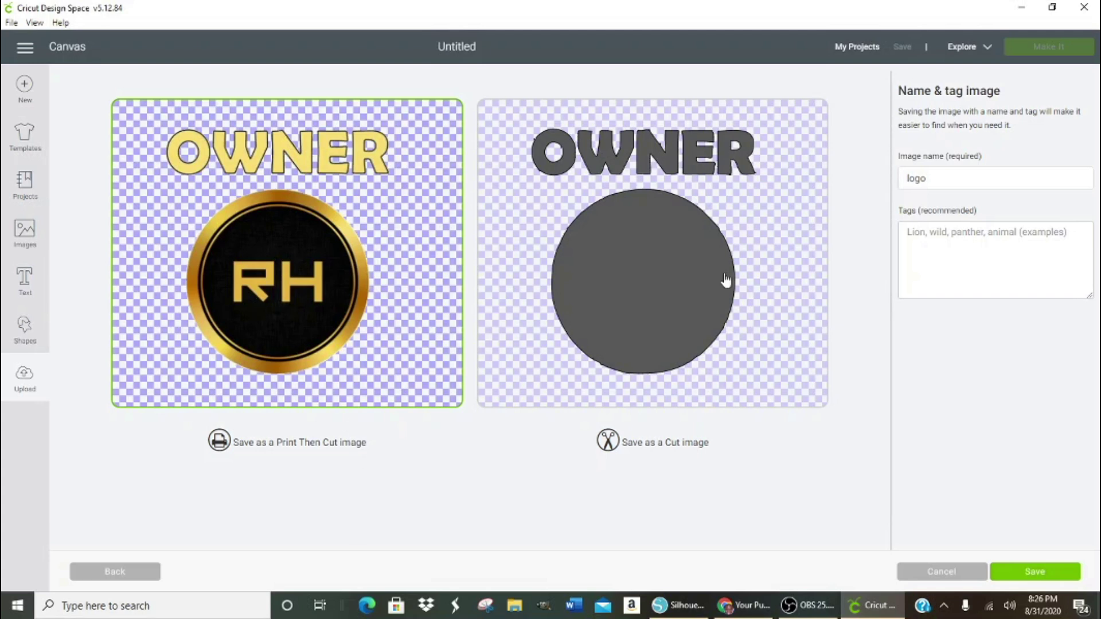
# - Rename the upload to the owner's full name followed by 'Owner logo'
pyautogui.click(908, 178)
pyautogui.write('sna')
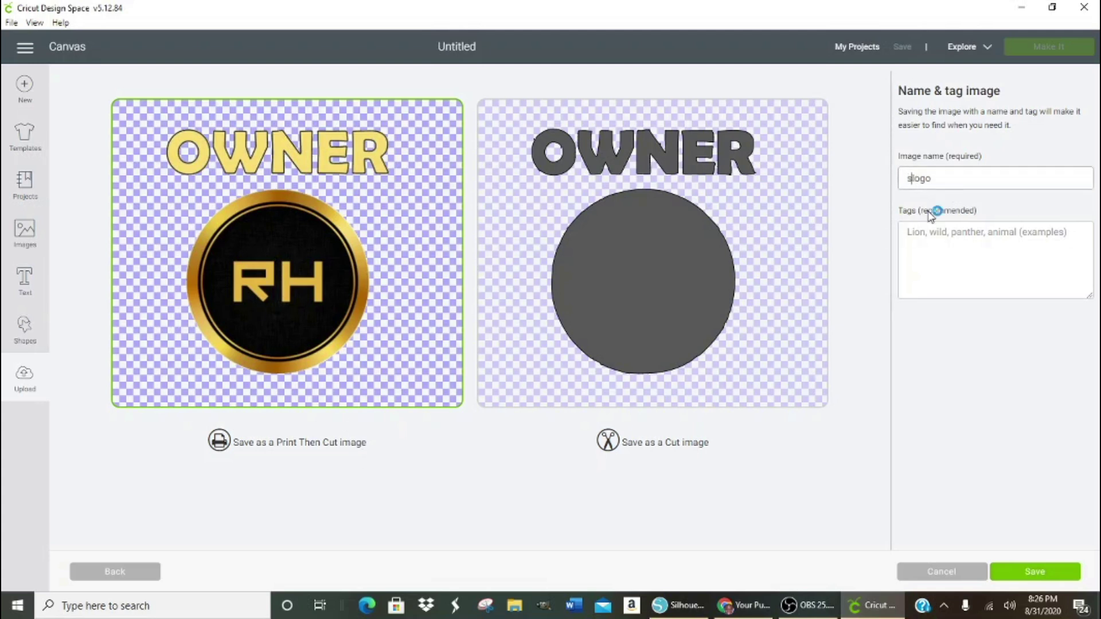
pyautogui.press('BackSpace')
pyautogui.press('BackSpace')
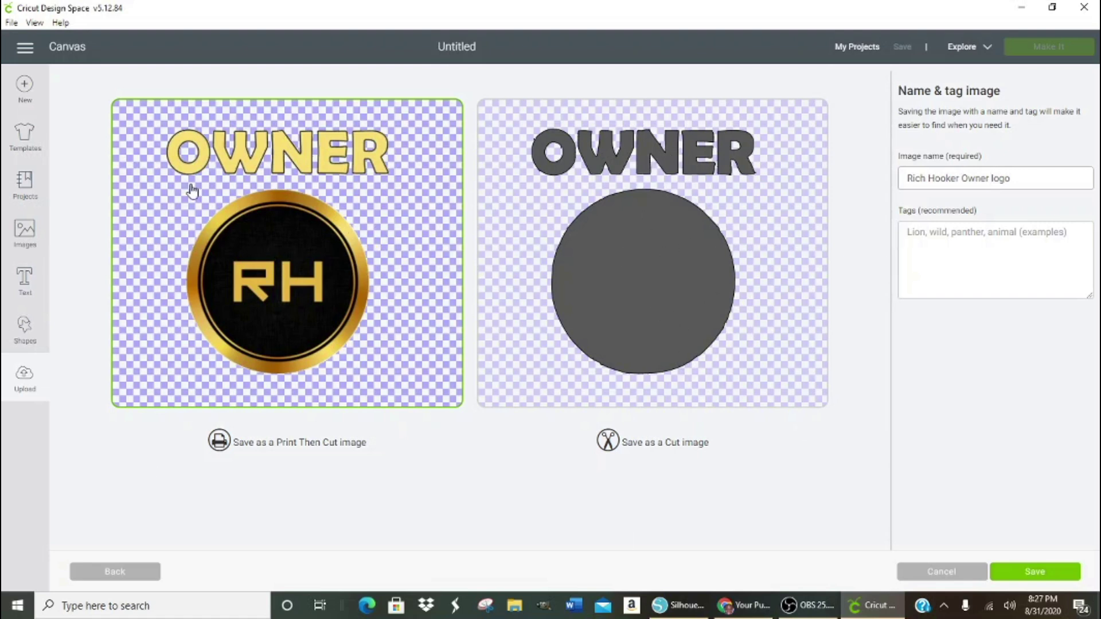
# - Save the OWNER RH upload and insert it onto the canvas as a Cut | Print layer
pyautogui.click(1029, 574)
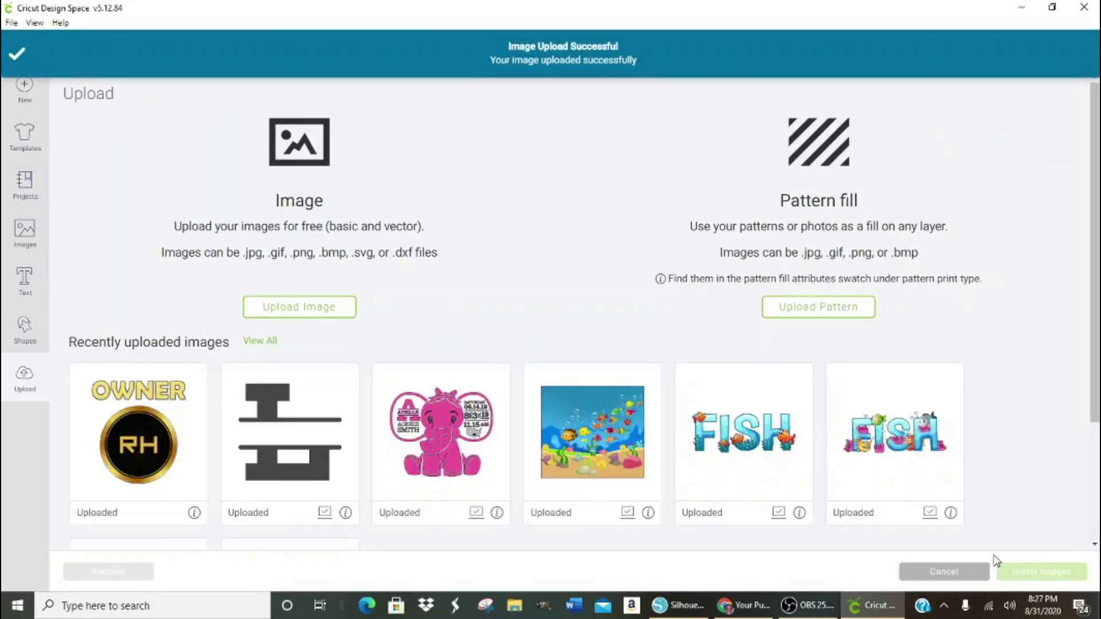
pyautogui.click(148, 462)
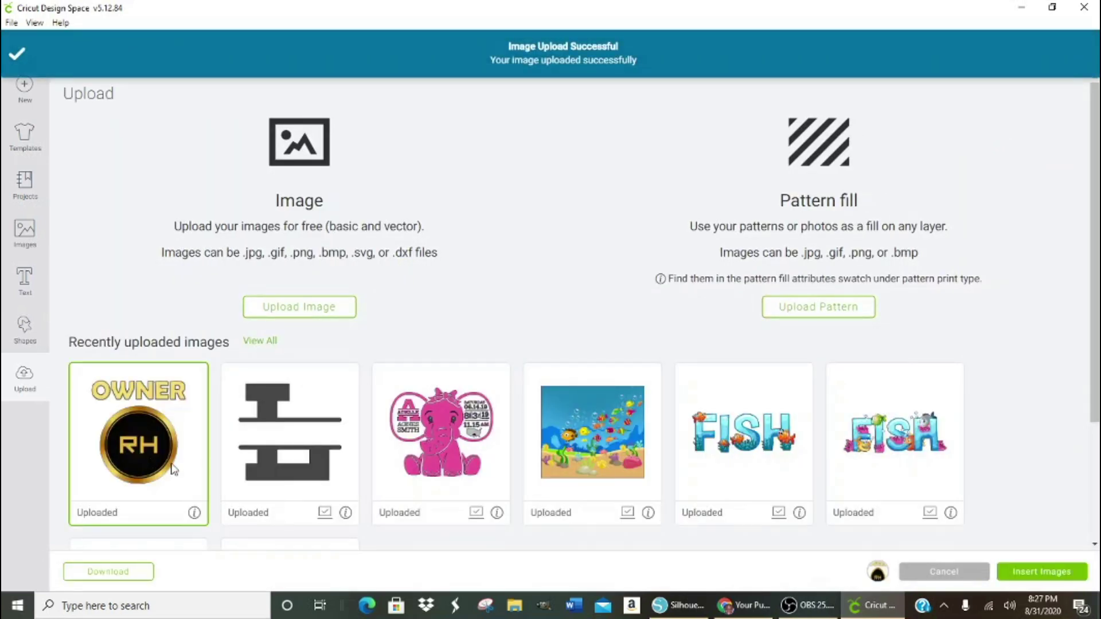
pyautogui.click(1022, 572)
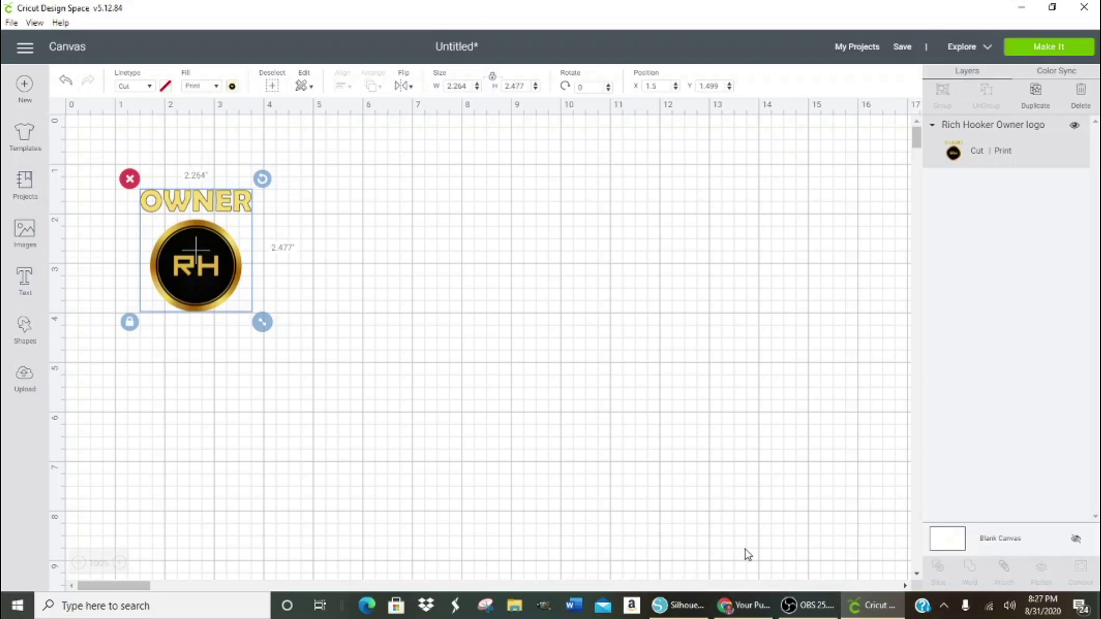
# - Resize the OWNER RH logo to about 3.432 × 3.755 inches and open the Images library
pyautogui.moveTo(269, 331); pyautogui.dragTo(309, 383)
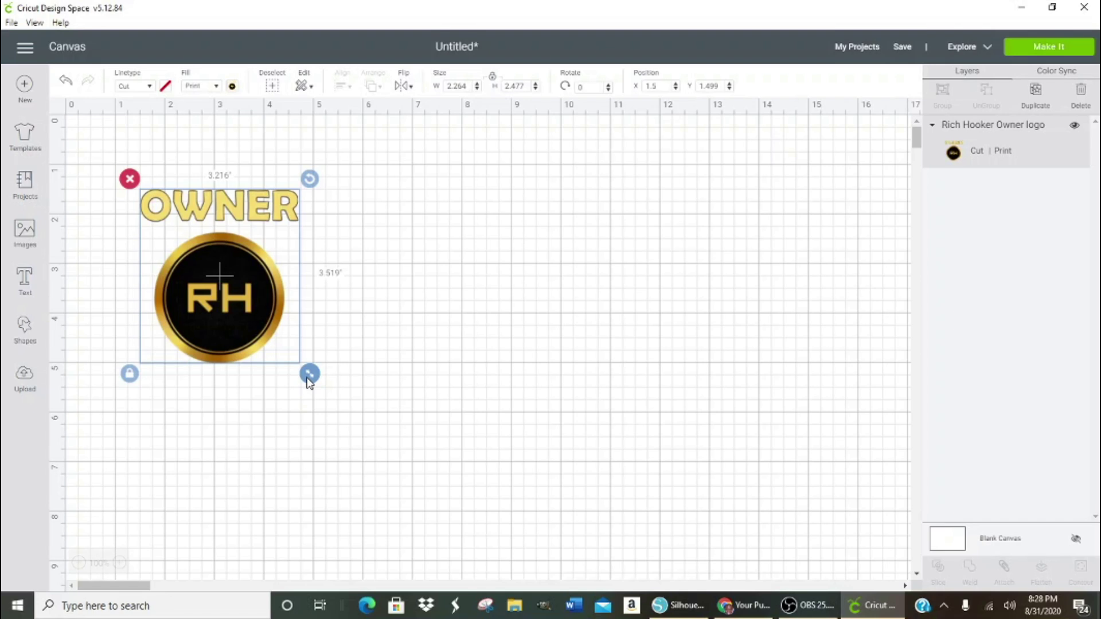
pyautogui.moveTo(309, 384)
pyautogui.mouseDown()
pyautogui.moveTo(314, 398)
pyautogui.moveTo(321, 391)
pyautogui.mouseUp()
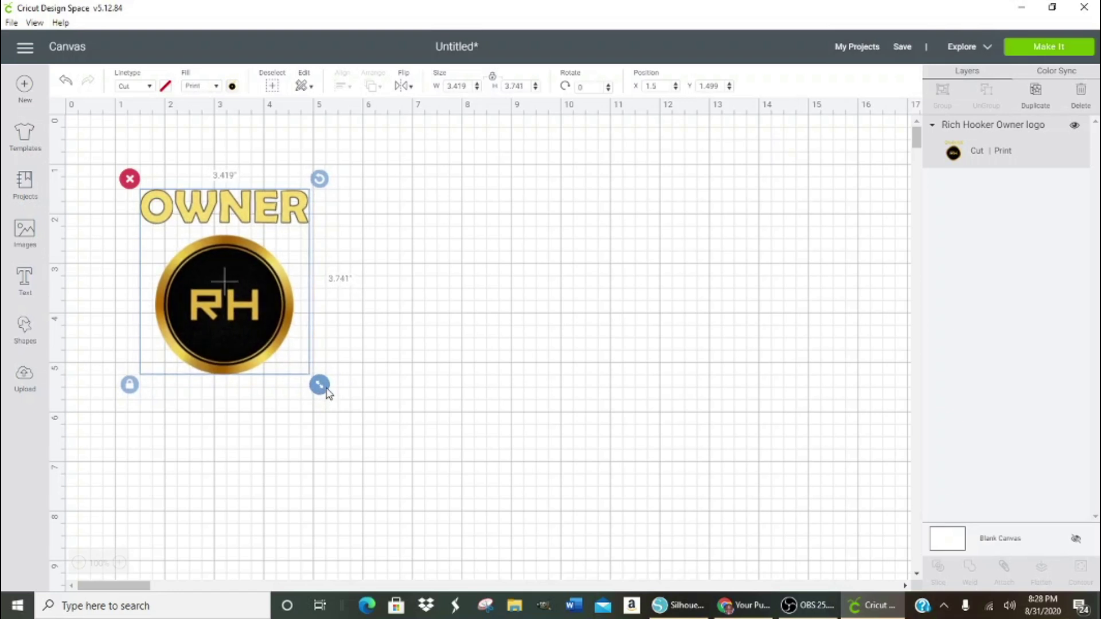
pyautogui.moveTo(326, 391); pyautogui.dragTo(329, 393)
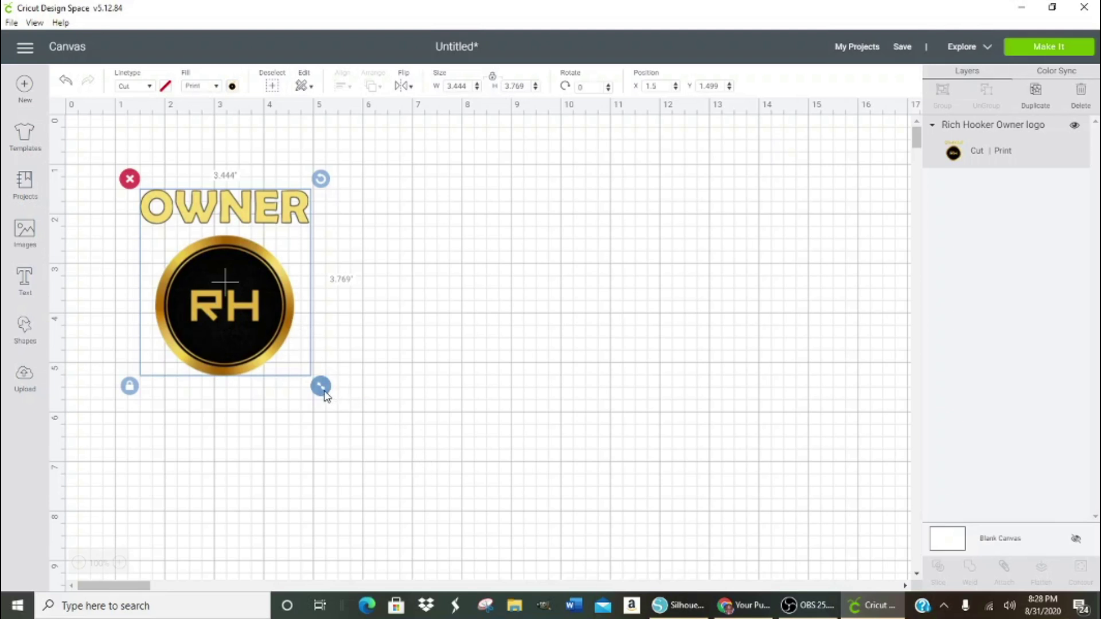
pyautogui.moveTo(324, 392); pyautogui.dragTo(323, 391)
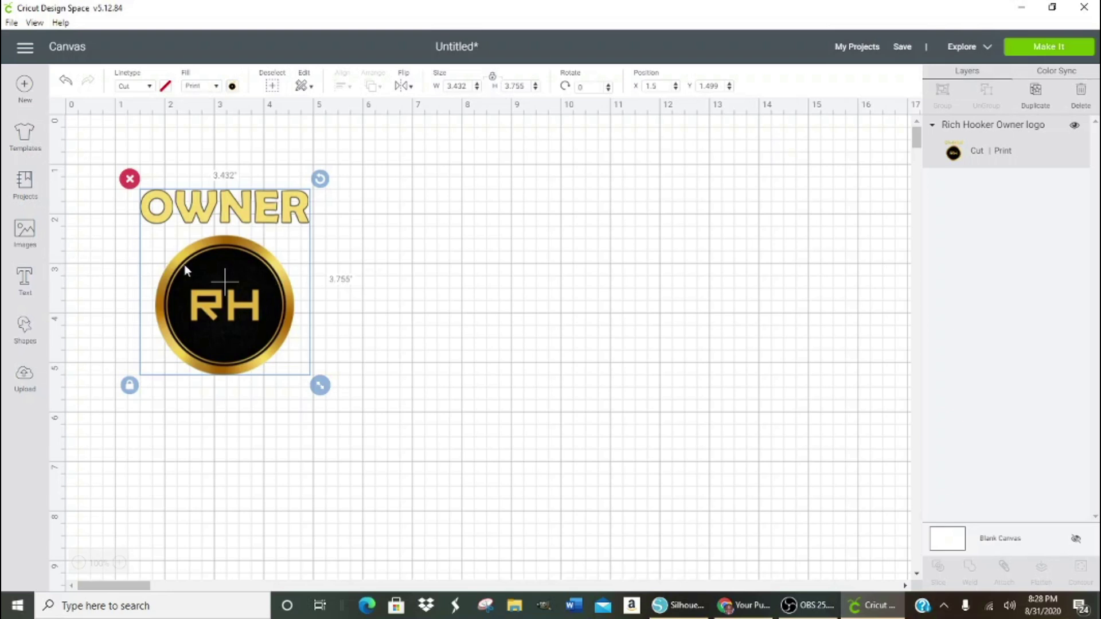
pyautogui.click(25, 233)
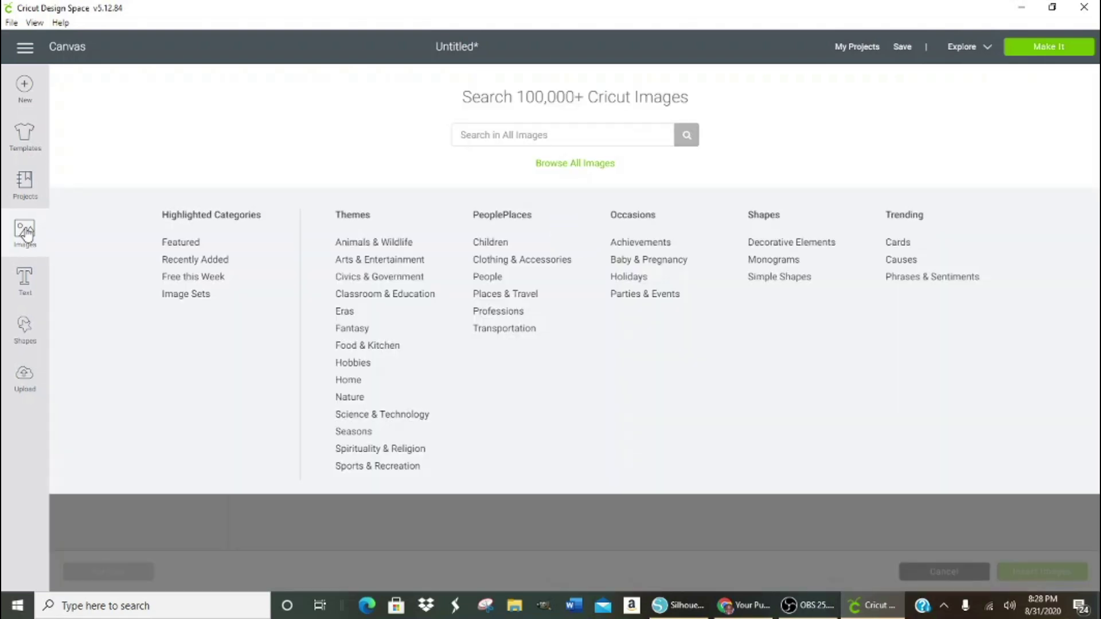
# - Add a square beside the logo and size it to 8.889 × 8.889 inches
pyautogui.click(25, 332)
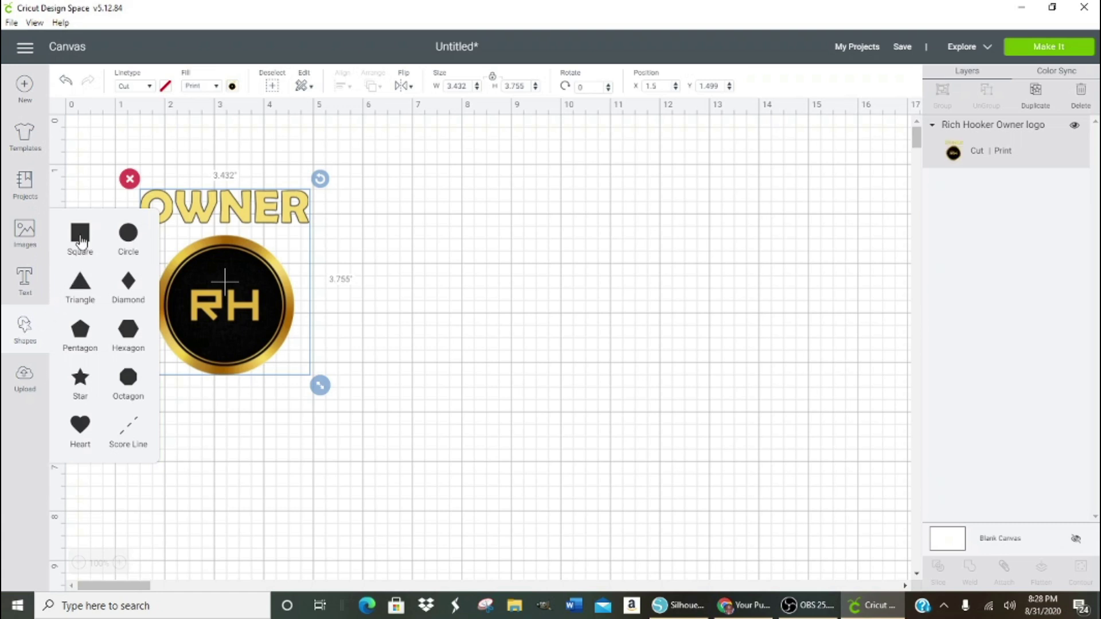
pyautogui.moveTo(409, 169); pyautogui.dragTo(642, 482)
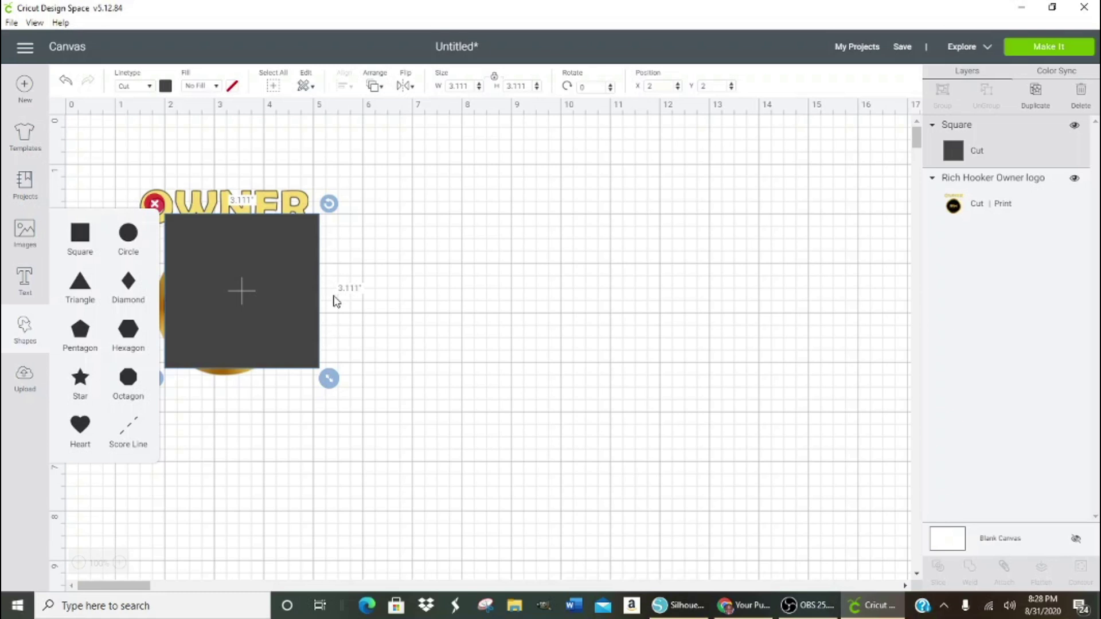
pyautogui.moveTo(249, 294); pyautogui.dragTo(579, 226)
pyautogui.moveTo(651, 313); pyautogui.dragTo(841, 542)
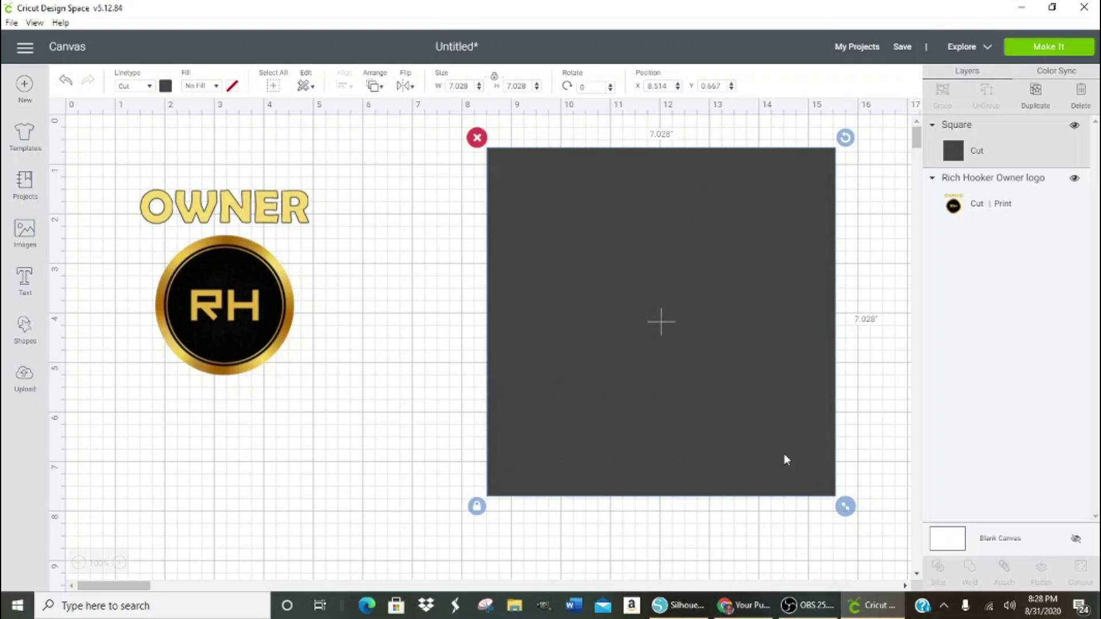
pyautogui.moveTo(717, 391); pyautogui.dragTo(580, 375)
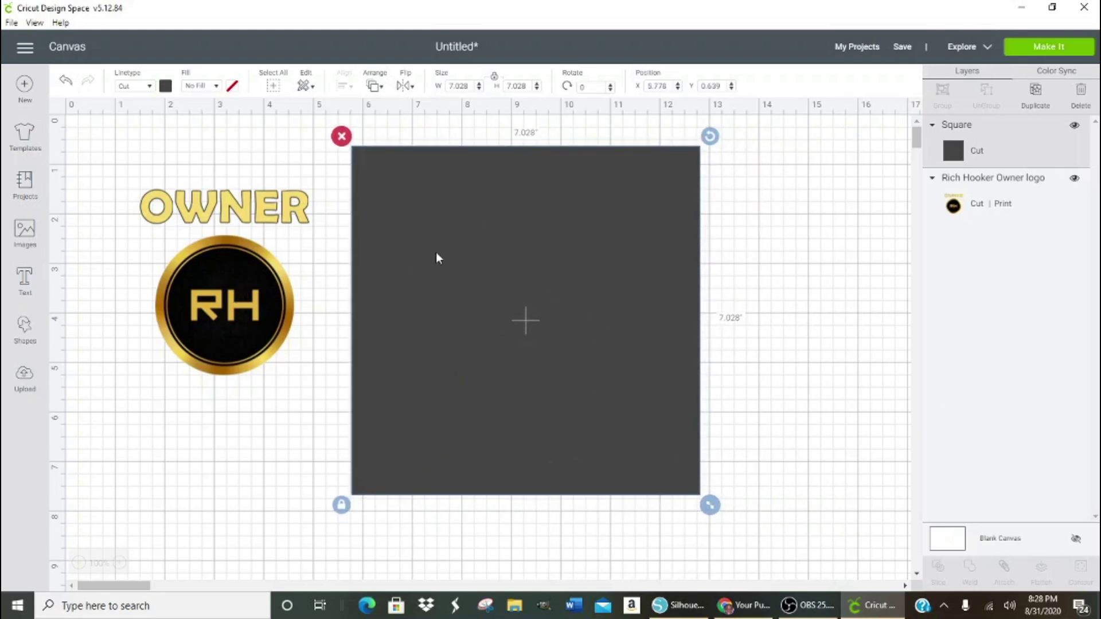
pyautogui.moveTo(712, 507); pyautogui.dragTo(810, 588)
pyautogui.scroll(-5, 801, 482)
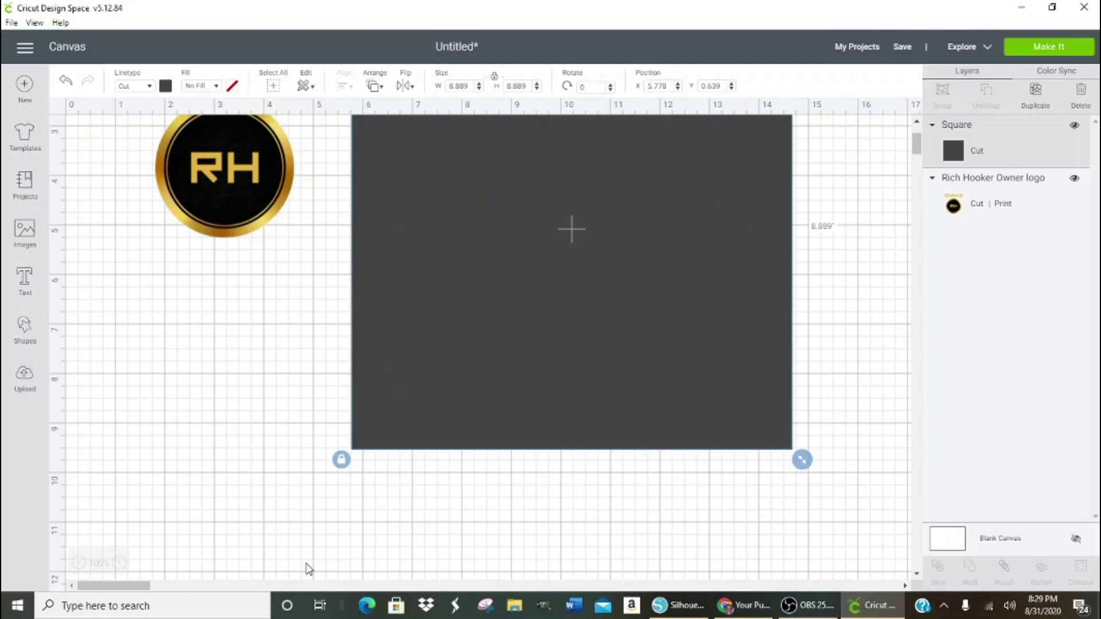
# - Zoom out to 75% and enlarge the square to 11.148 inches per side
pyautogui.click(80, 564)
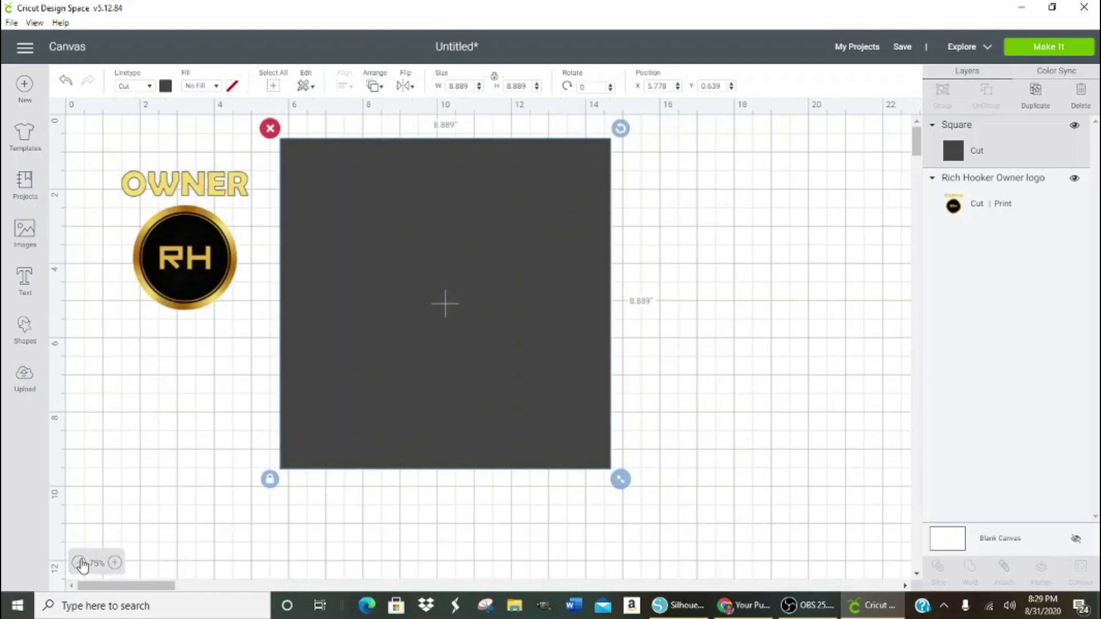
pyautogui.moveTo(622, 484); pyautogui.dragTo(706, 563)
pyautogui.click(755, 449)
pyautogui.click(556, 424)
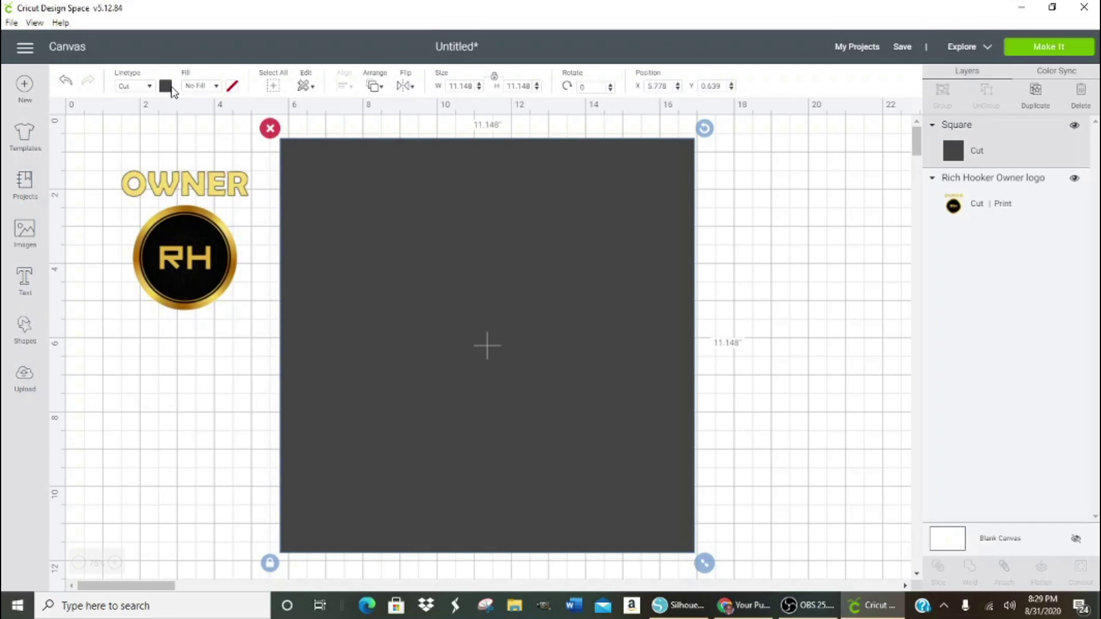
# - Make the square white and move the logo onto its top-left edge
pyautogui.click(166, 86)
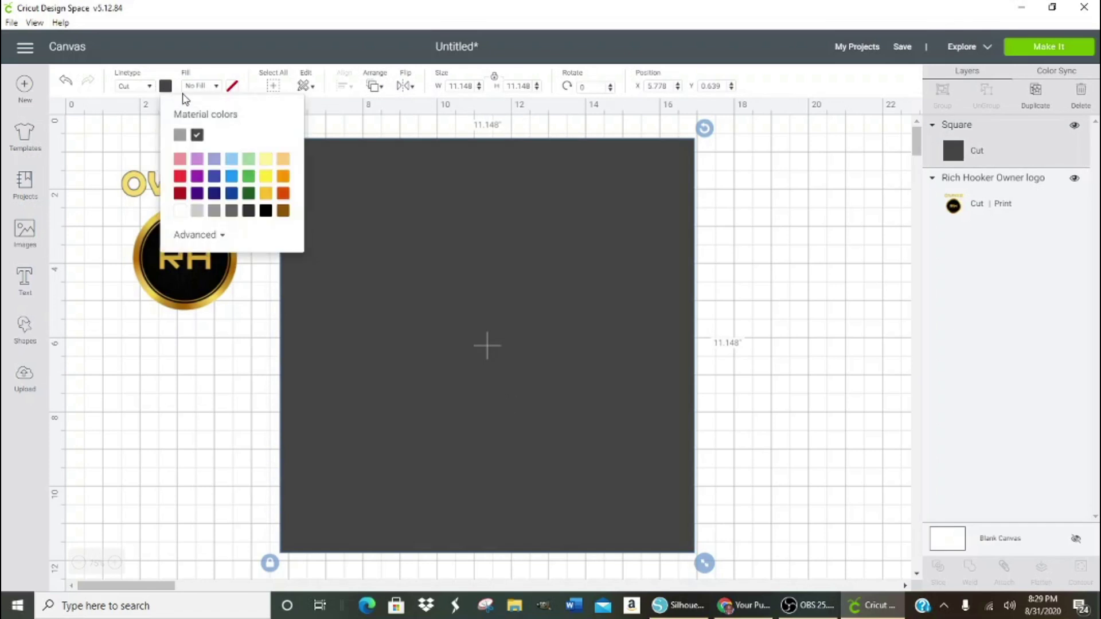
pyautogui.click(216, 236)
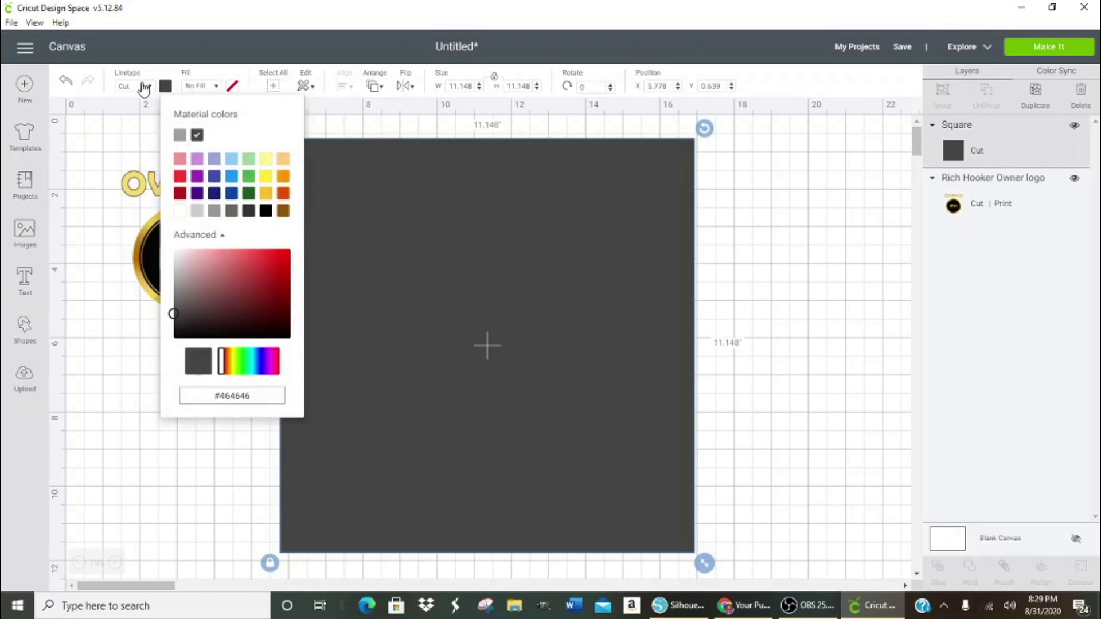
pyautogui.click(216, 86)
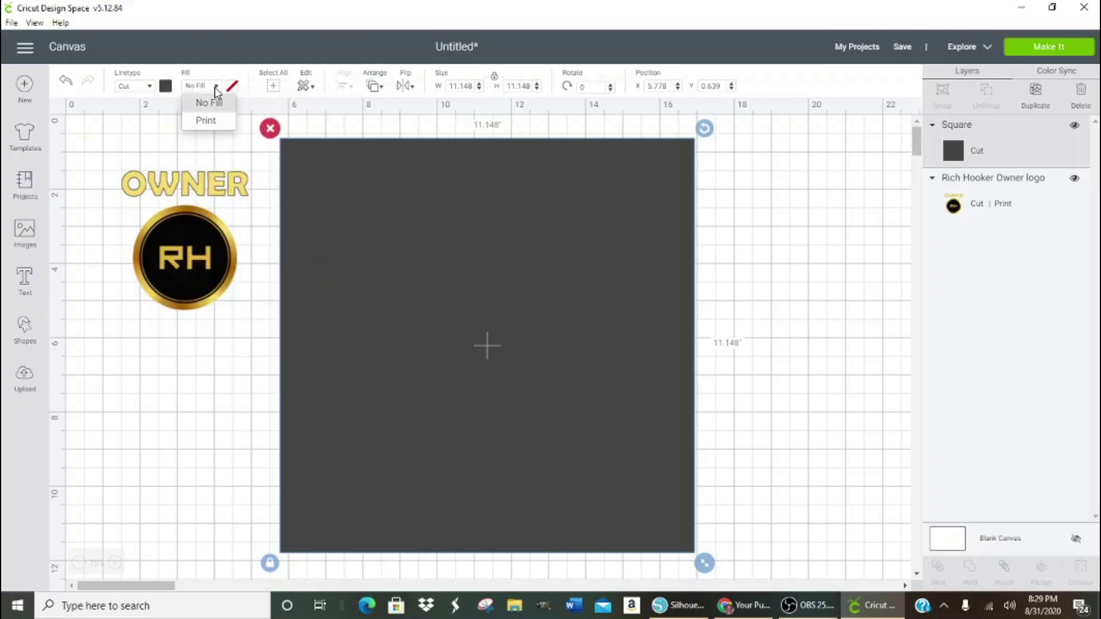
pyautogui.click(346, 219)
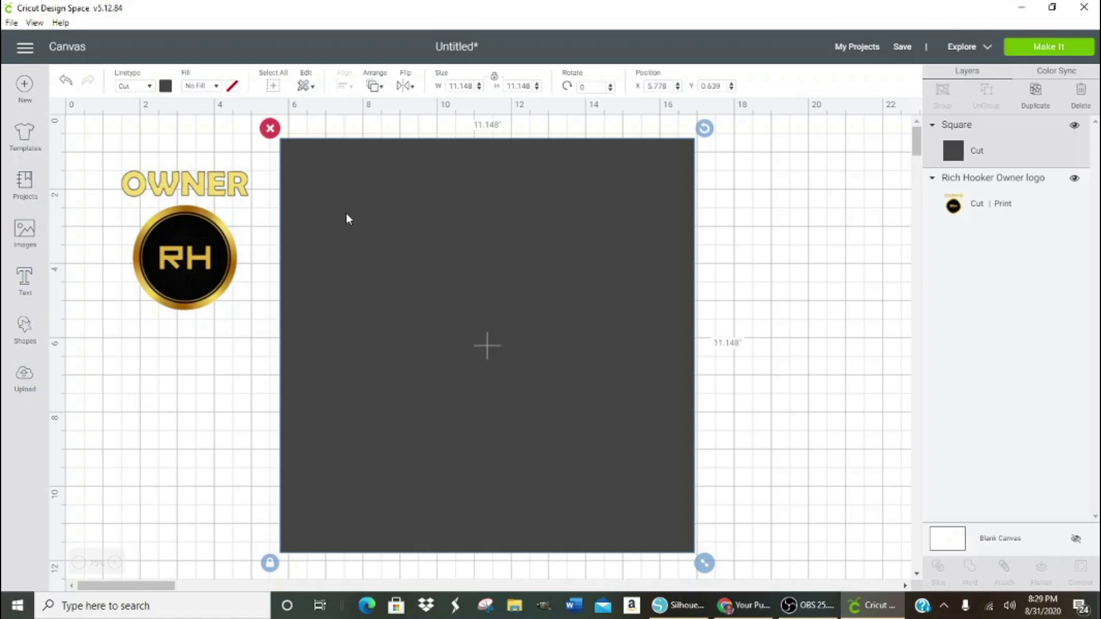
pyautogui.click(166, 87)
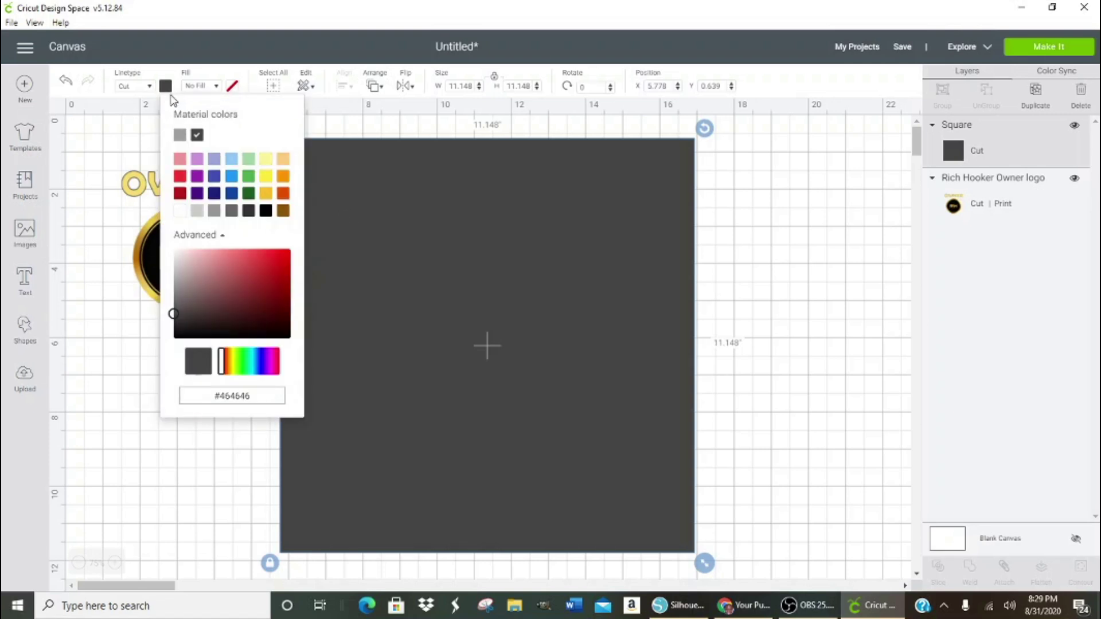
pyautogui.click(180, 212)
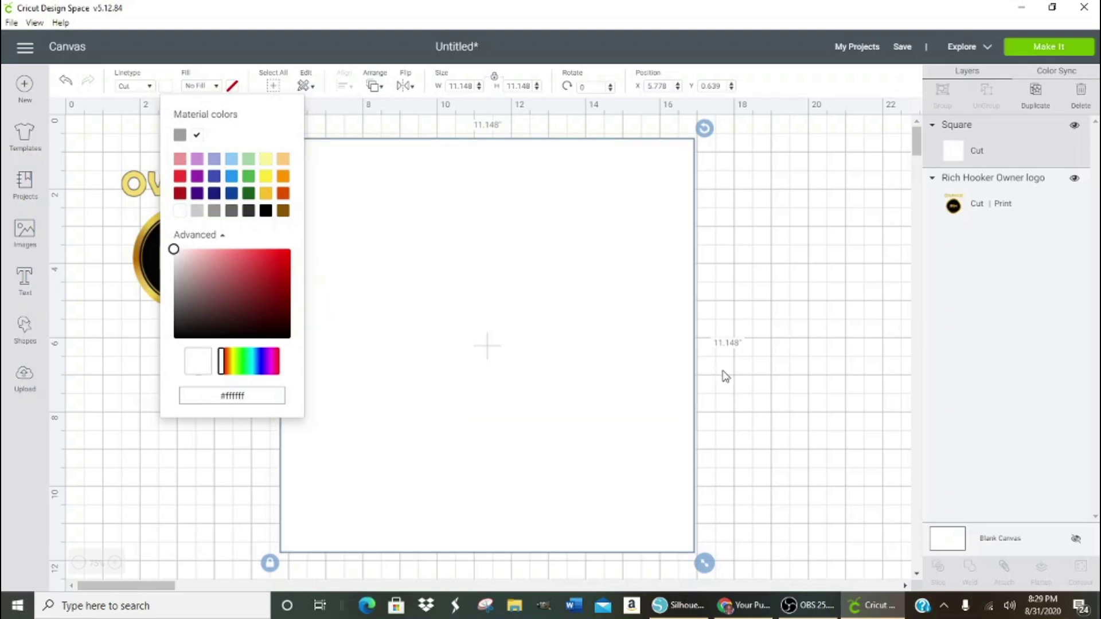
pyautogui.click(829, 371)
pyautogui.moveTo(180, 241); pyautogui.dragTo(273, 208)
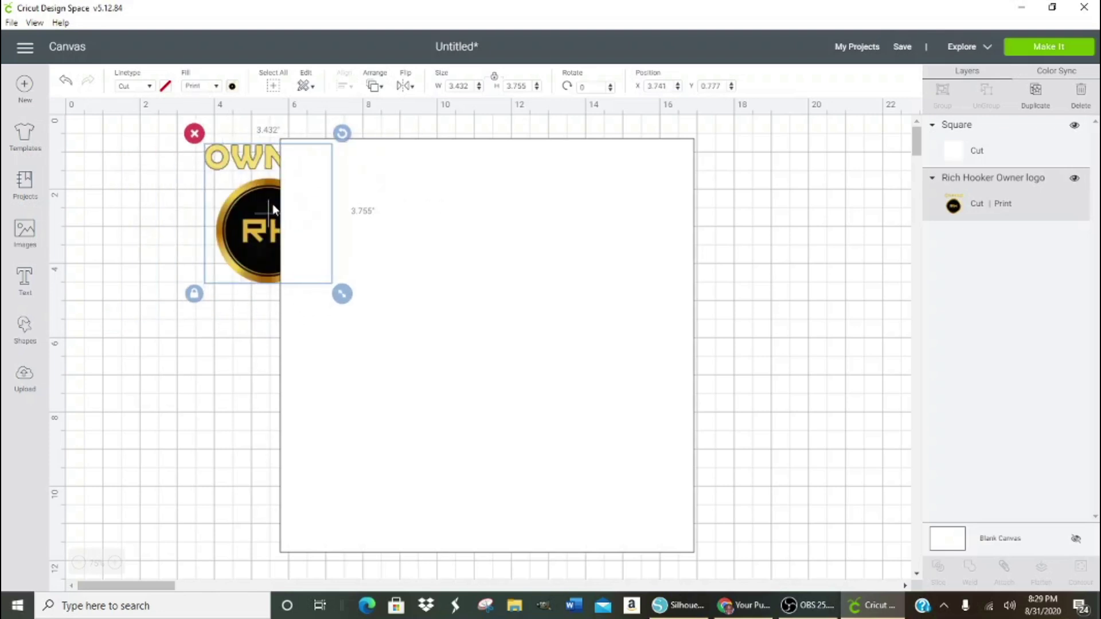
# - Bring the RH logo in front of the white square and move it to the top-left area
pyautogui.click(374, 86)
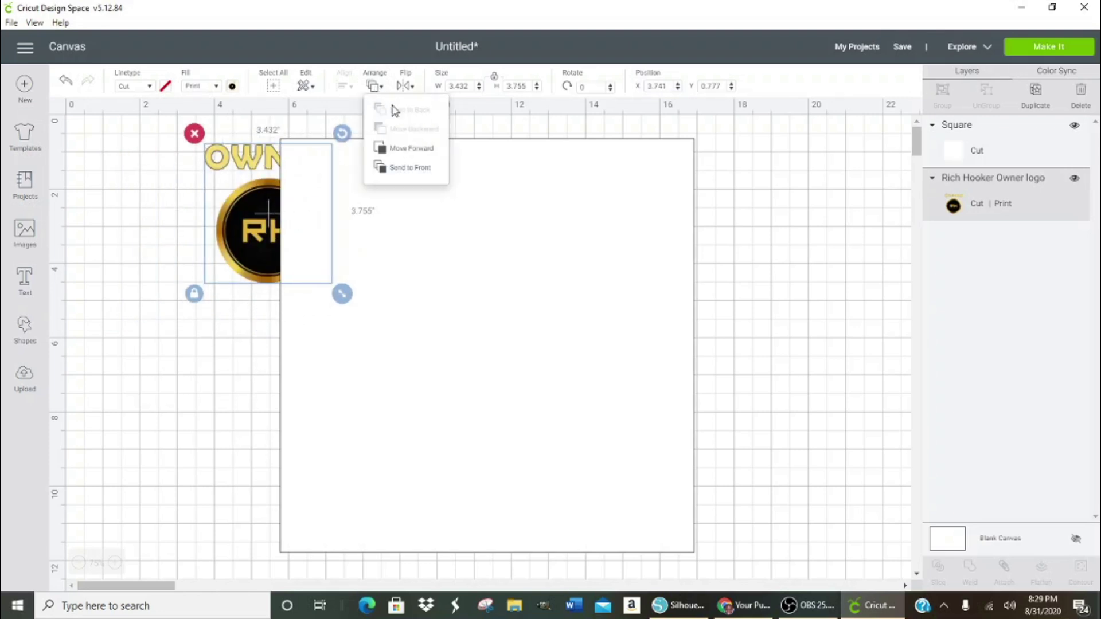
pyautogui.click(396, 162)
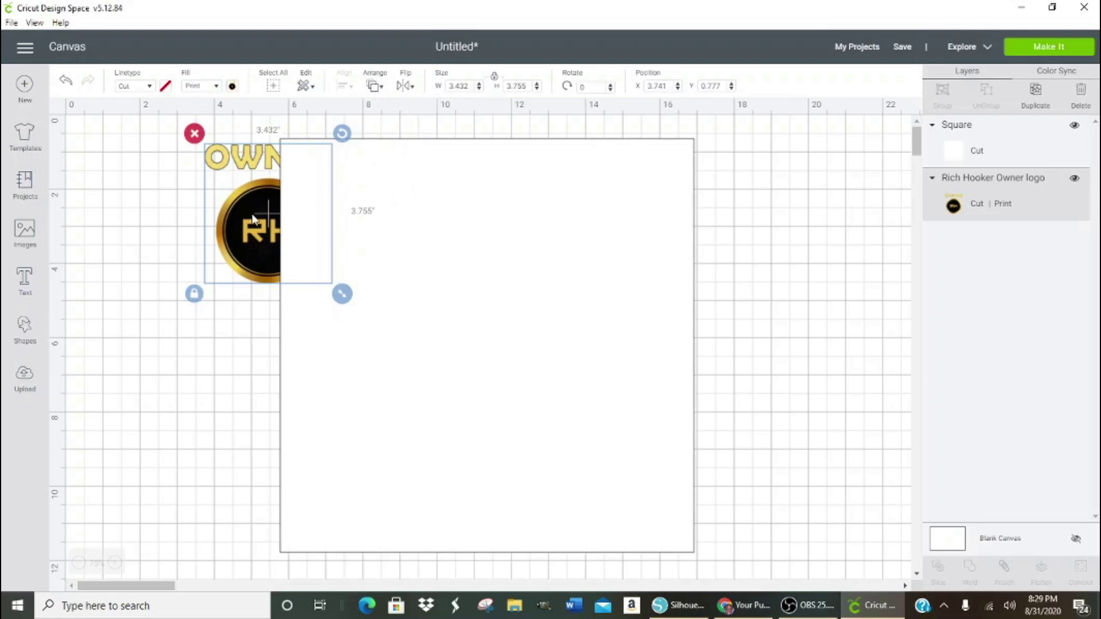
pyautogui.click(374, 86)
pyautogui.click(399, 167)
pyautogui.moveTo(256, 215); pyautogui.dragTo(350, 222)
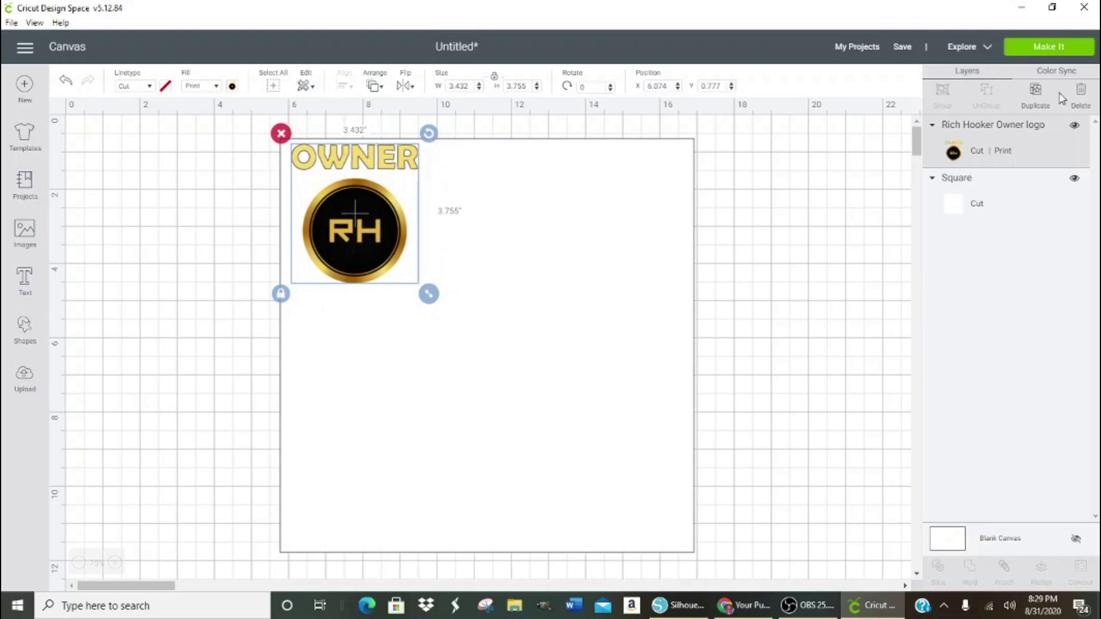
# - Make four more copies of the logo and move copies to the top-right and middle
pyautogui.click(1036, 92)
pyautogui.click(1037, 92)
pyautogui.click(1037, 93)
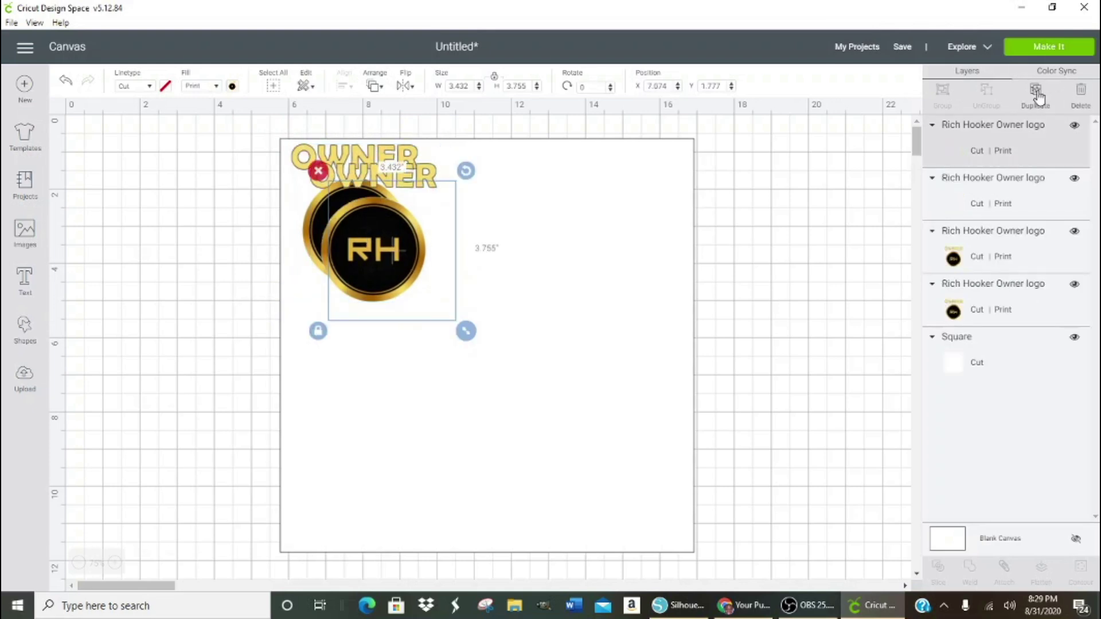
pyautogui.click(1037, 93)
pyautogui.moveTo(451, 278); pyautogui.dragTo(637, 202)
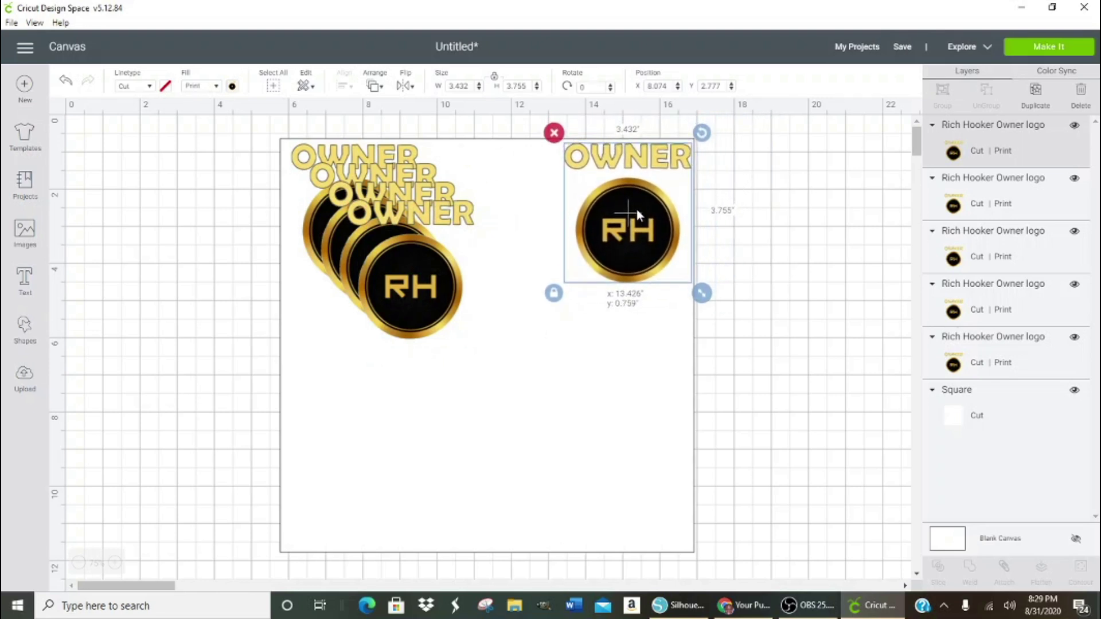
pyautogui.moveTo(421, 253); pyautogui.dragTo(507, 177)
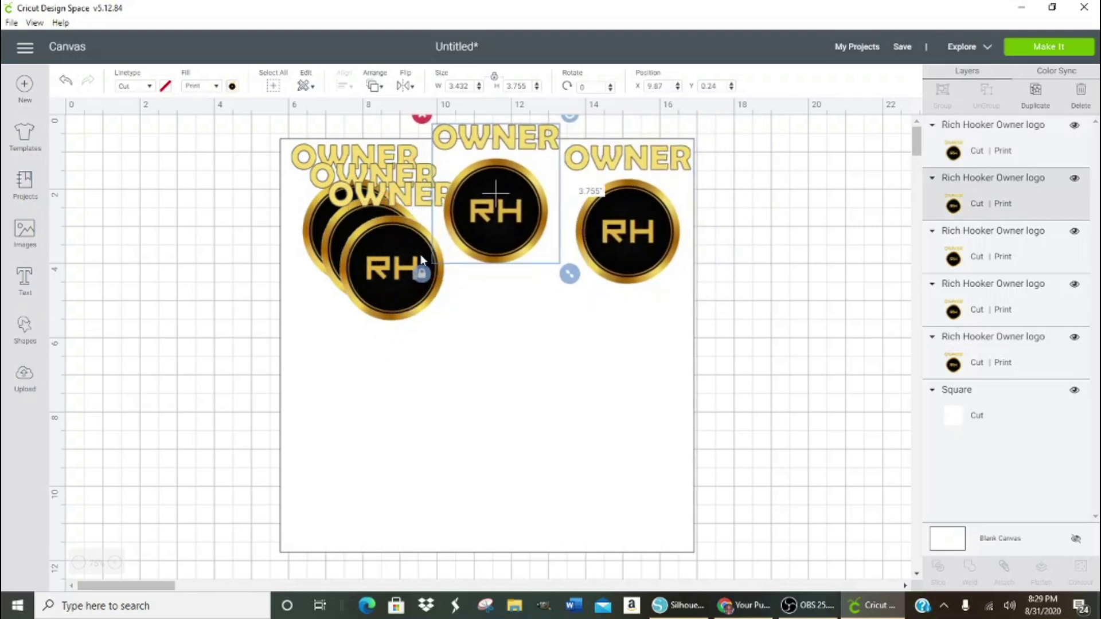
# - Spread the remaining copies into the lower corners, with a spare left of the square, then select the square and its logos
pyautogui.moveTo(402, 275); pyautogui.dragTo(356, 494)
pyautogui.moveTo(377, 297); pyautogui.dragTo(620, 520)
pyautogui.moveTo(349, 481); pyautogui.dragTo(50, 475)
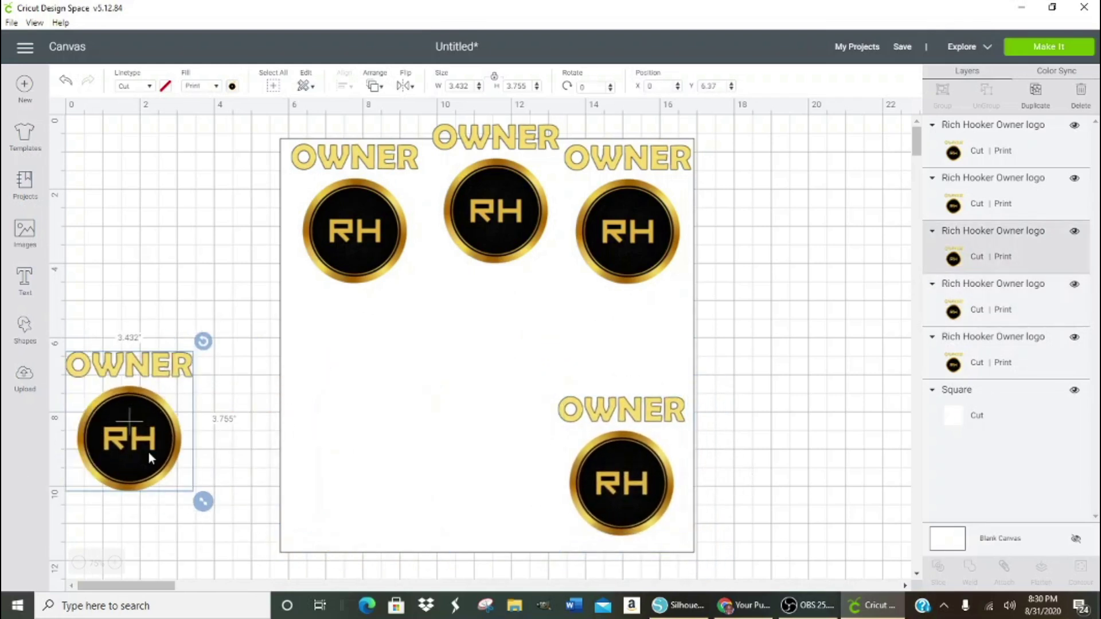
pyautogui.moveTo(563, 307); pyautogui.dragTo(269, 550)
pyautogui.moveTo(513, 224); pyautogui.dragTo(633, 270)
pyautogui.moveTo(332, 443); pyautogui.dragTo(363, 446)
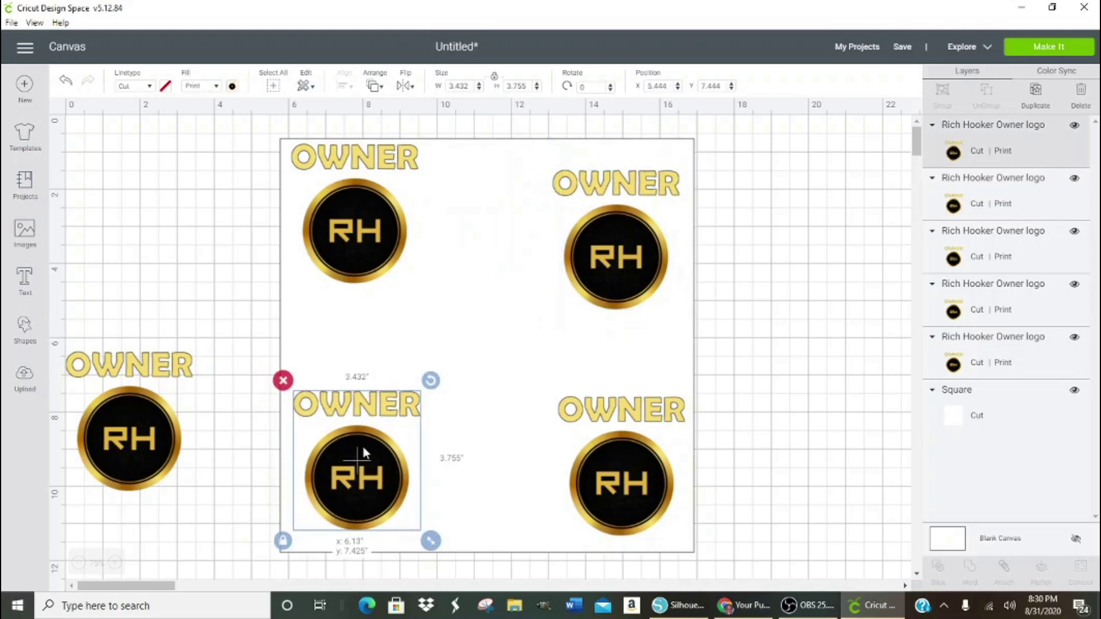
pyautogui.click(458, 283)
pyautogui.moveTo(222, 121); pyautogui.dragTo(727, 546)
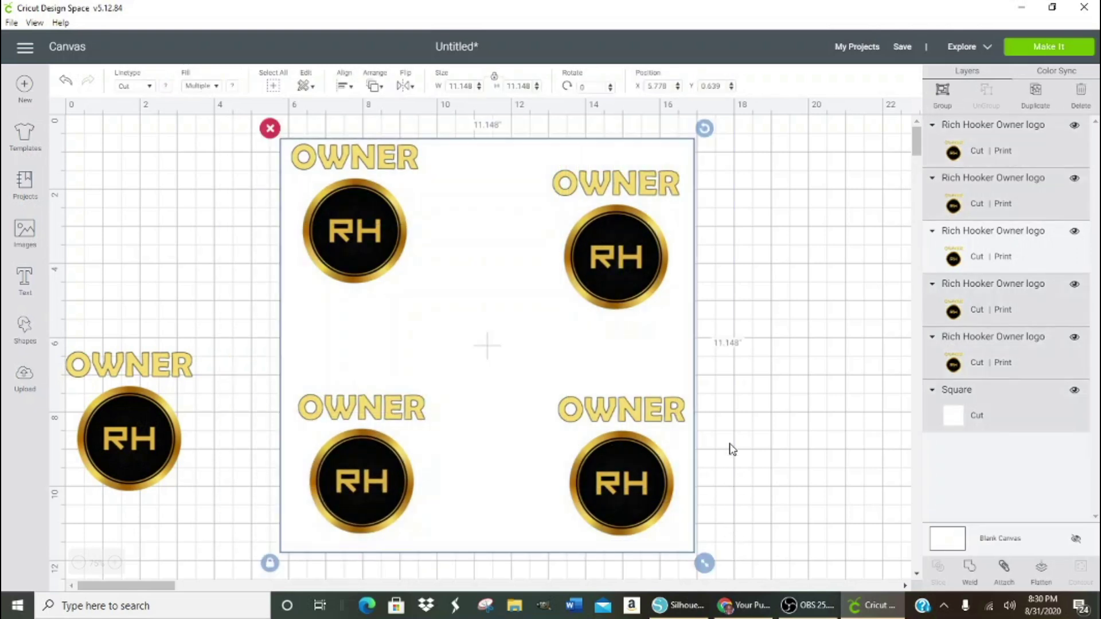
# - Group the four corner logos with the white square
pyautogui.click(942, 92)
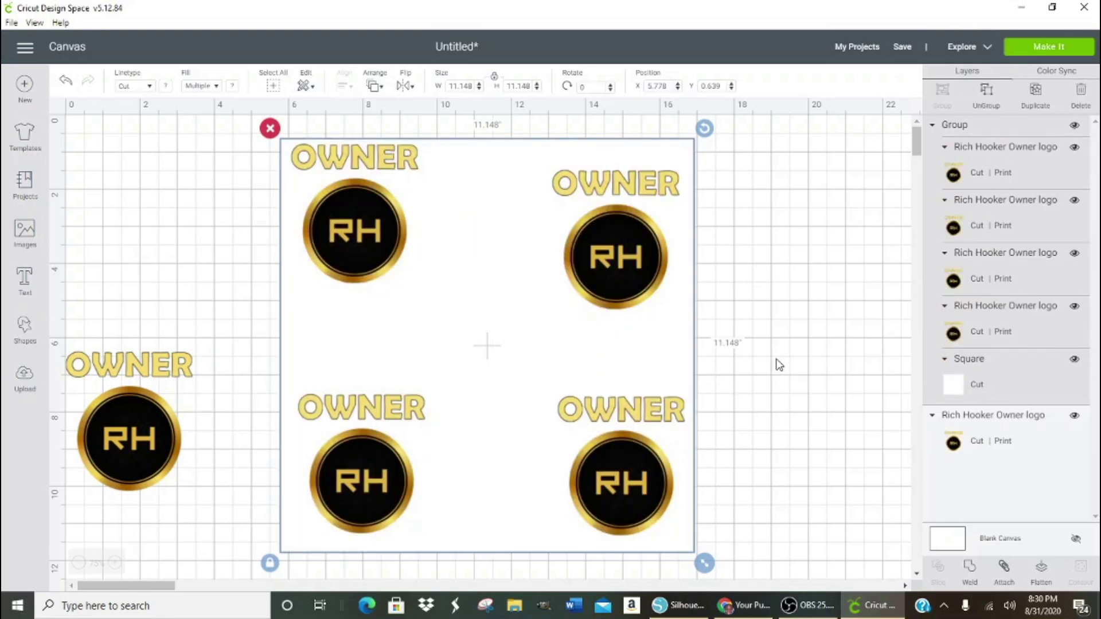
pyautogui.click(217, 88)
pyautogui.click(216, 90)
pyautogui.click(149, 87)
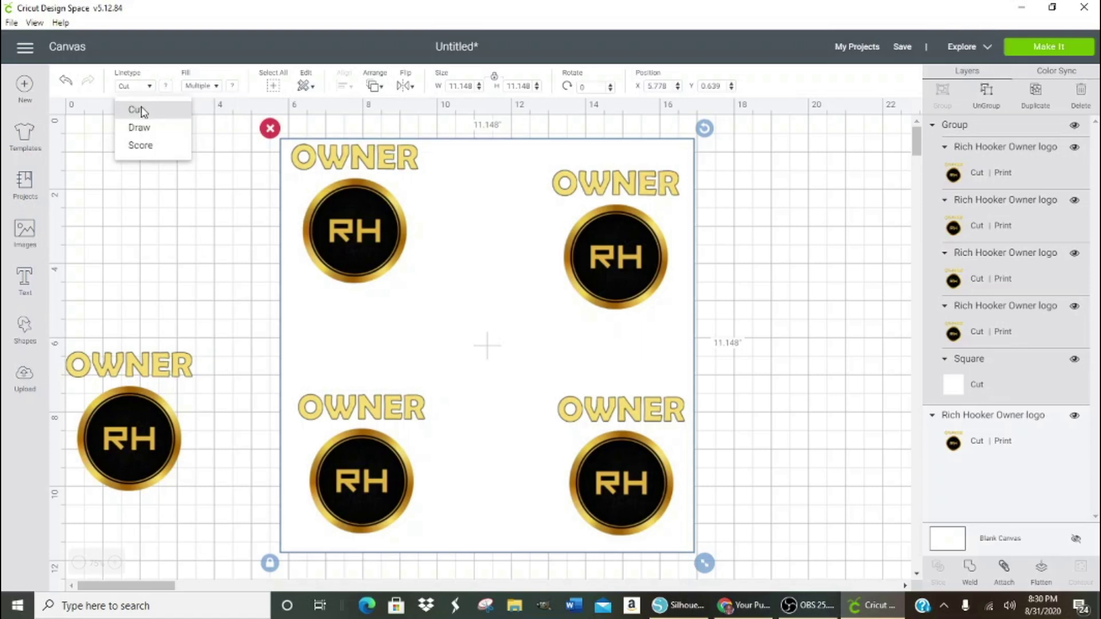
pyautogui.click(333, 230)
# - Set the group's fill to No Fill, then undo it with Ctrl+Z
pyautogui.click(108, 452)
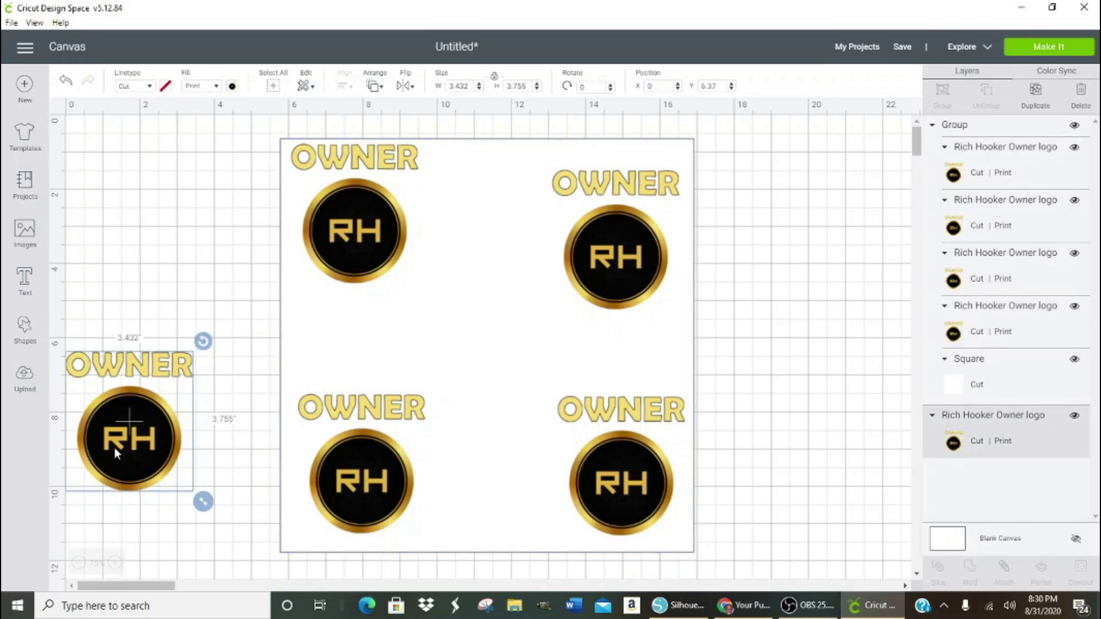
pyautogui.click(342, 200)
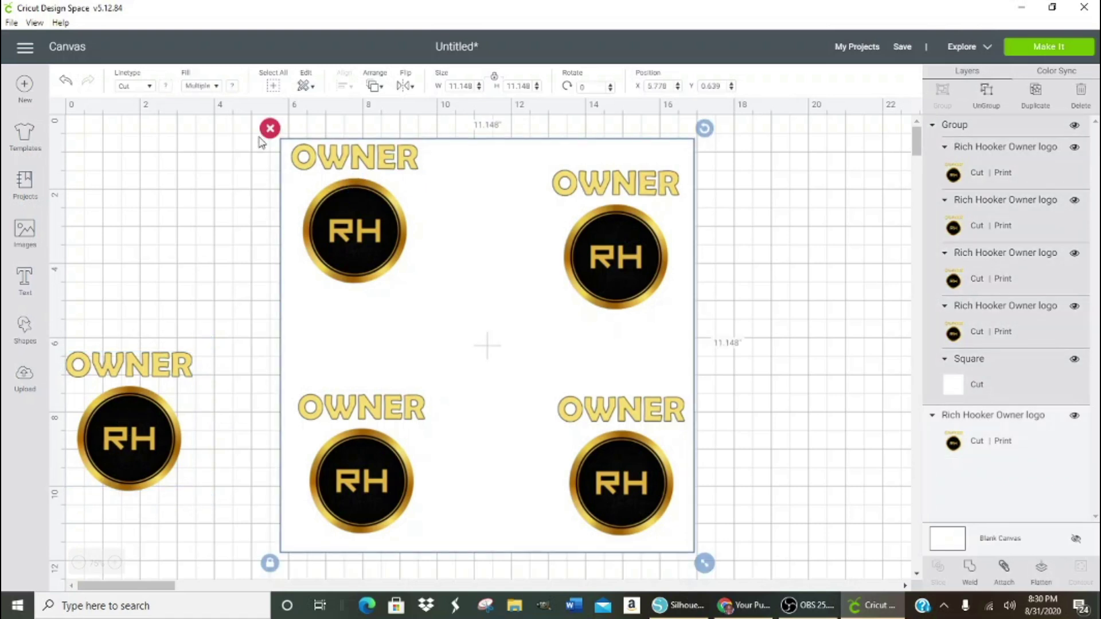
pyautogui.click(218, 86)
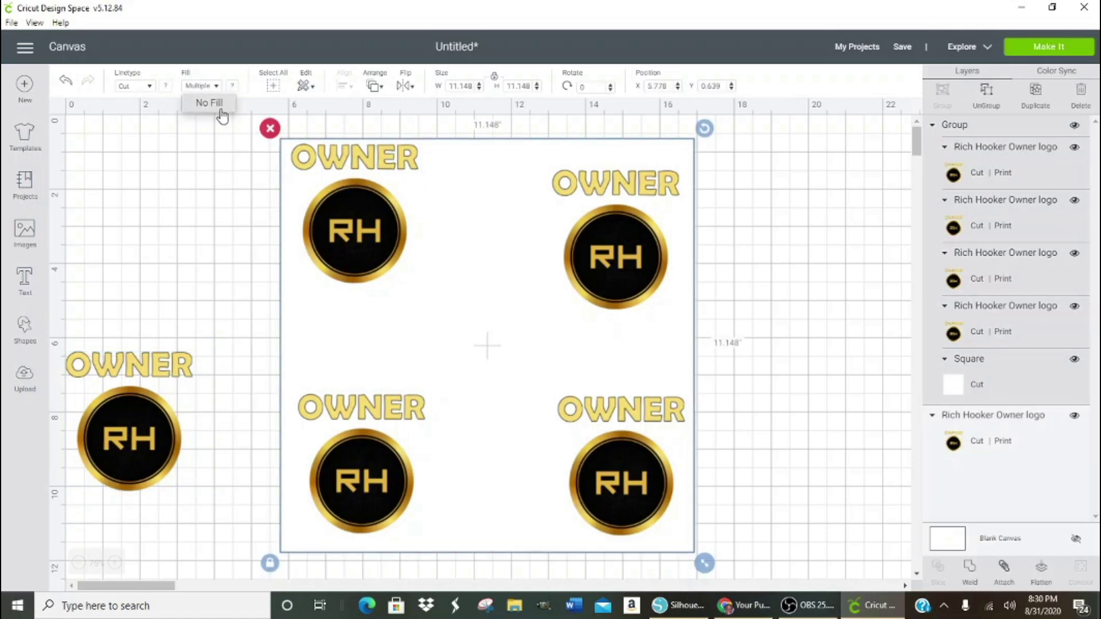
pyautogui.click(220, 85)
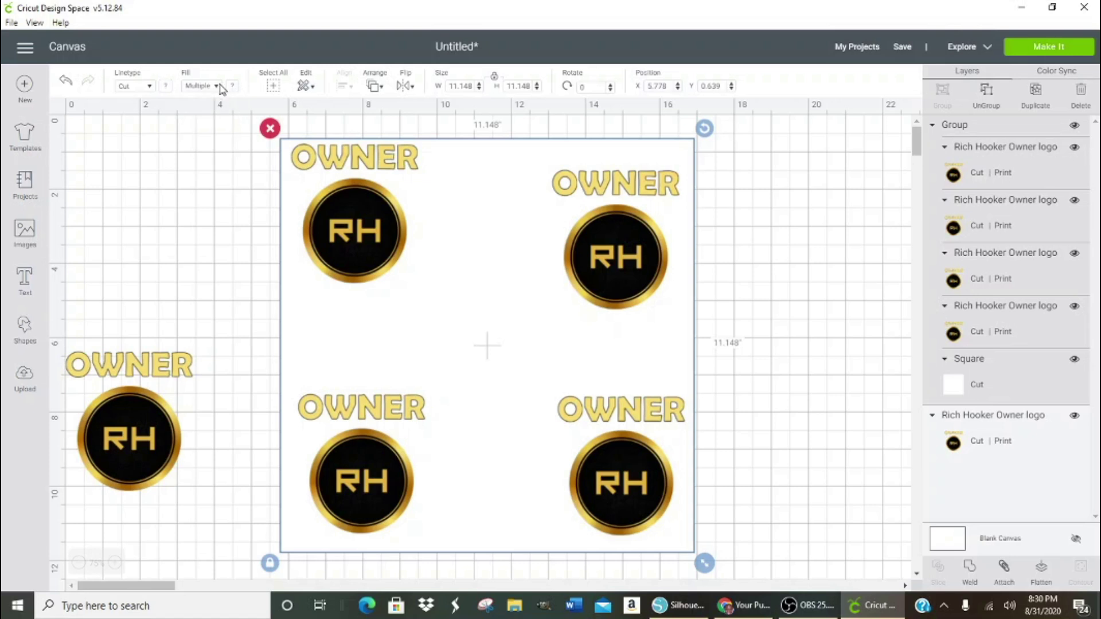
pyautogui.click(220, 86)
pyautogui.click(223, 110)
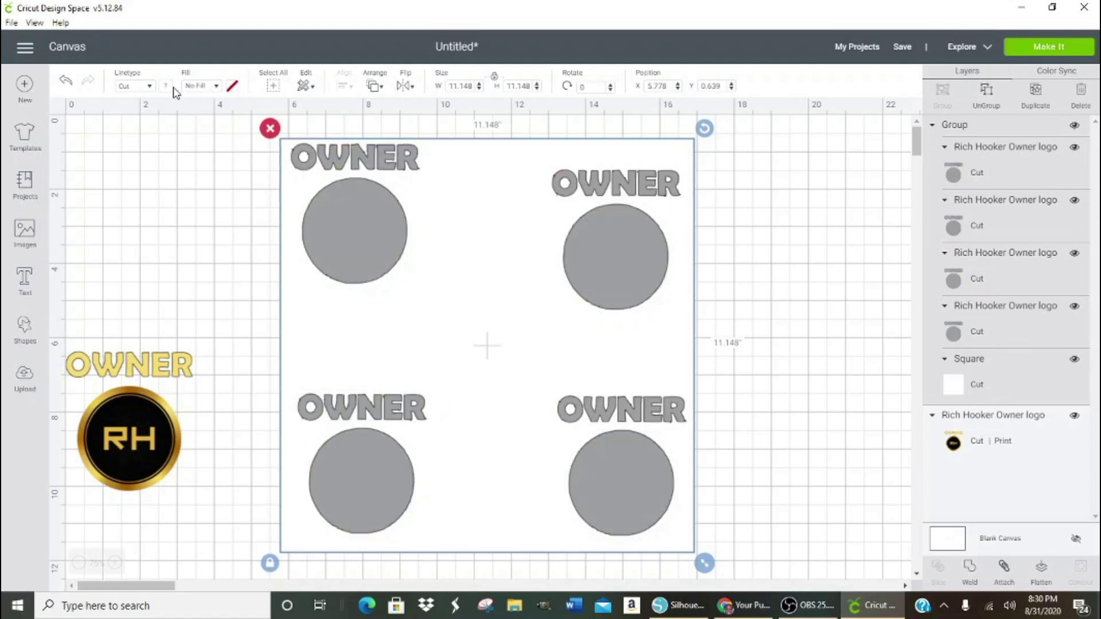
pyautogui.hotkey('ctrl', 'z')
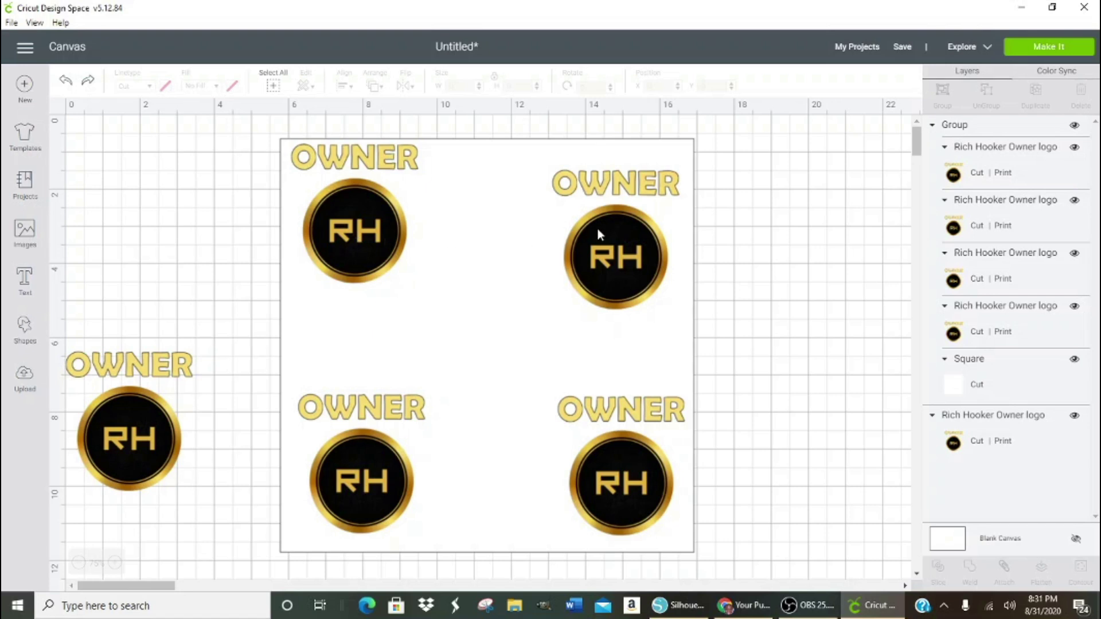
# - Ungroup the logos from the white square and delete the square
pyautogui.click(508, 226)
pyautogui.click(987, 93)
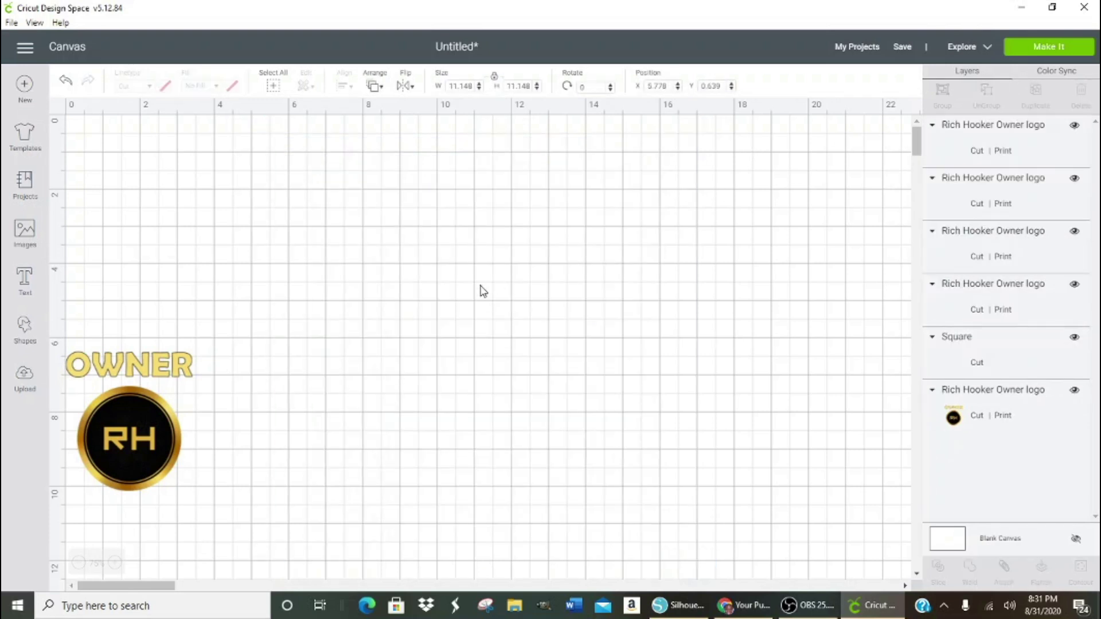
pyautogui.click(647, 367)
pyautogui.moveTo(647, 367); pyautogui.dragTo(1089, 423)
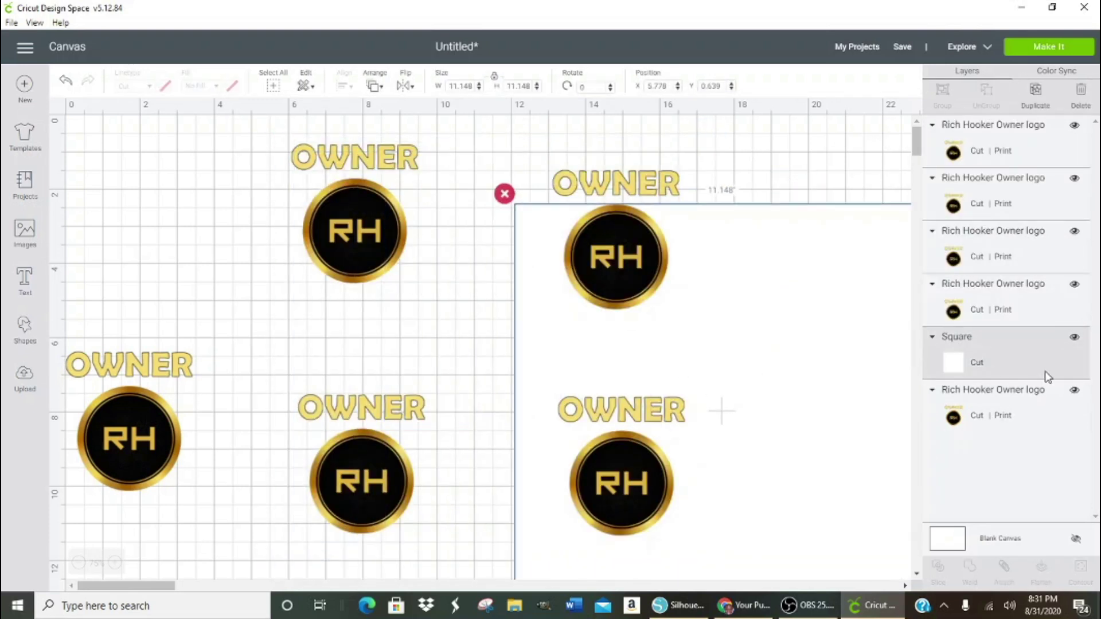
pyautogui.click(726, 199)
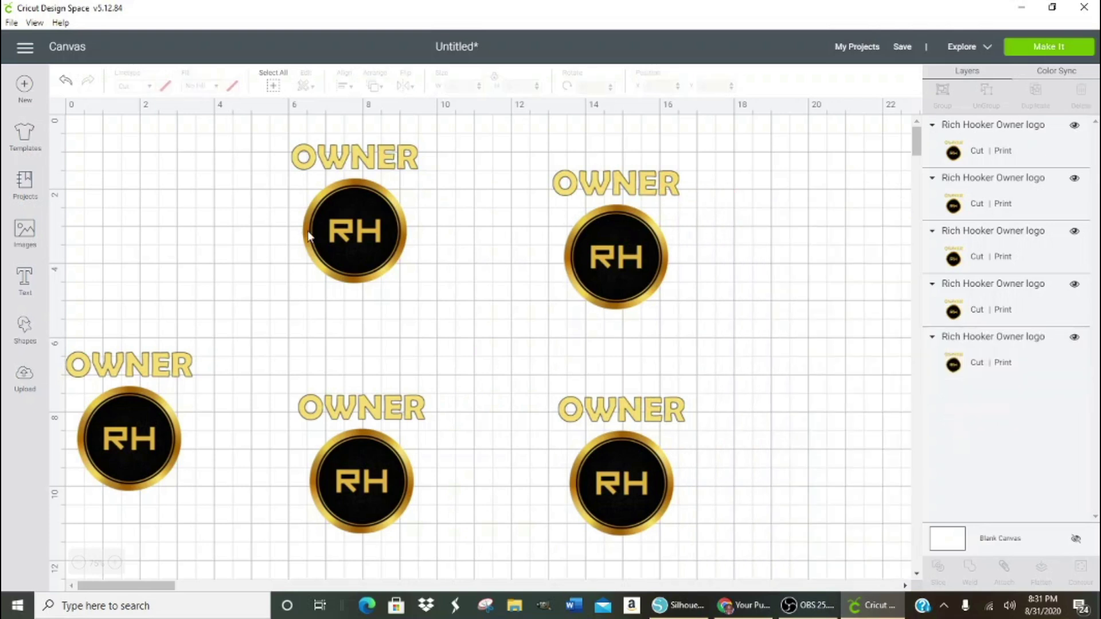
# - Rearrange five logos into a top row and a lower row
pyautogui.moveTo(318, 215); pyautogui.dragTo(110, 222)
pyautogui.moveTo(139, 409); pyautogui.dragTo(137, 371)
pyautogui.moveTo(354, 470); pyautogui.dragTo(308, 218)
pyautogui.moveTo(613, 250); pyautogui.dragTo(312, 370)
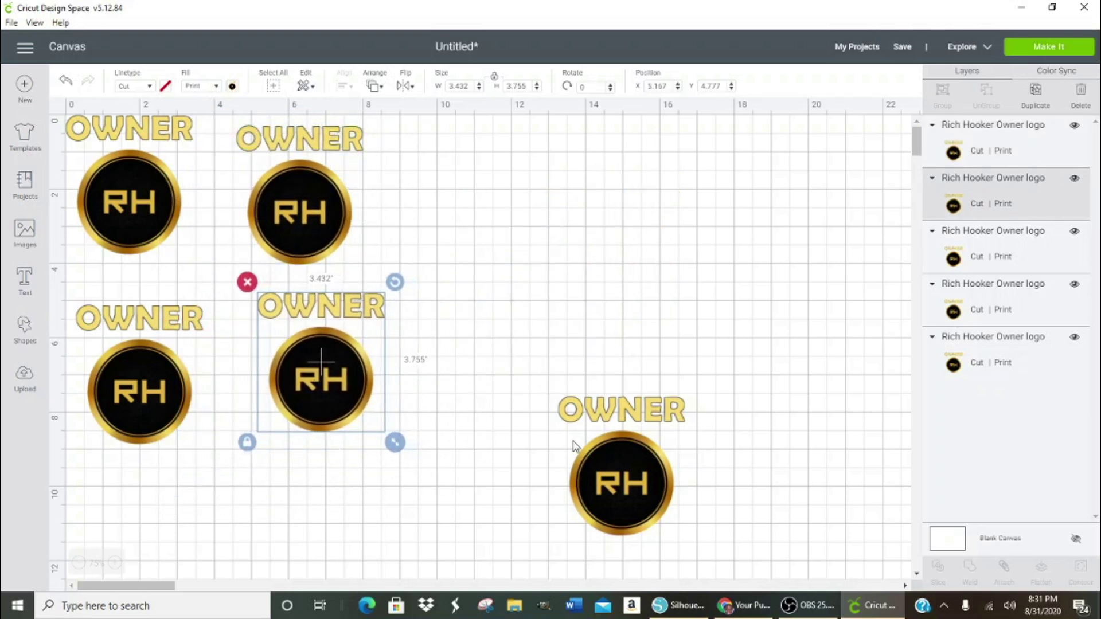
pyautogui.moveTo(612, 446); pyautogui.dragTo(453, 197)
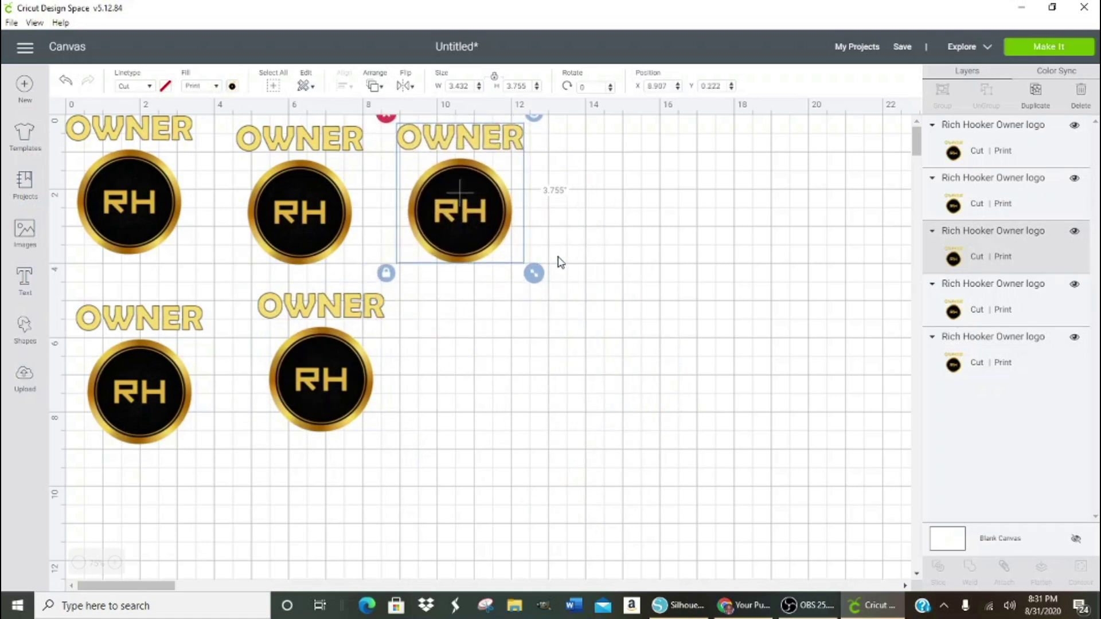
# - Duplicate the top-right logo into a sixth copy below it, then select all six
pyautogui.click(1036, 92)
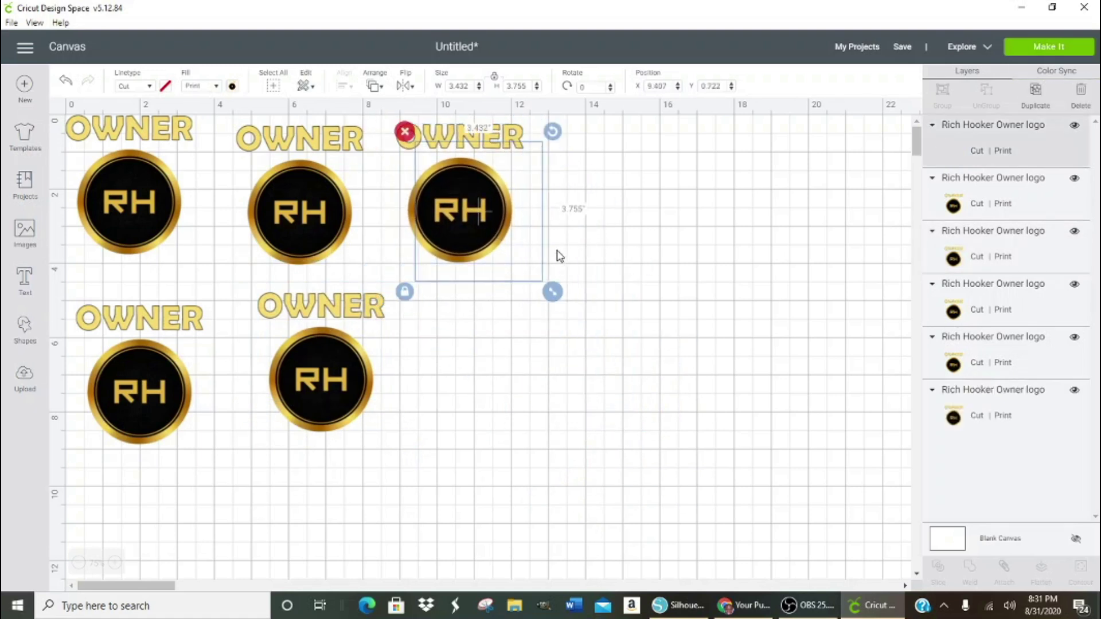
pyautogui.moveTo(473, 214); pyautogui.dragTo(469, 351)
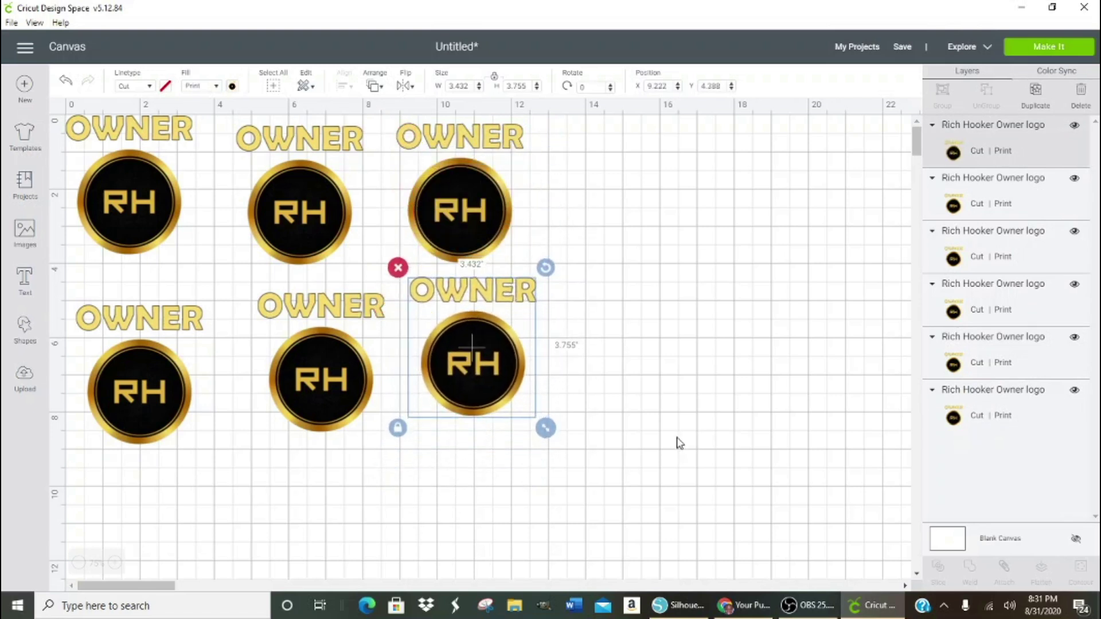
pyautogui.click(680, 515)
pyautogui.moveTo(646, 503); pyautogui.dragTo(106, 132)
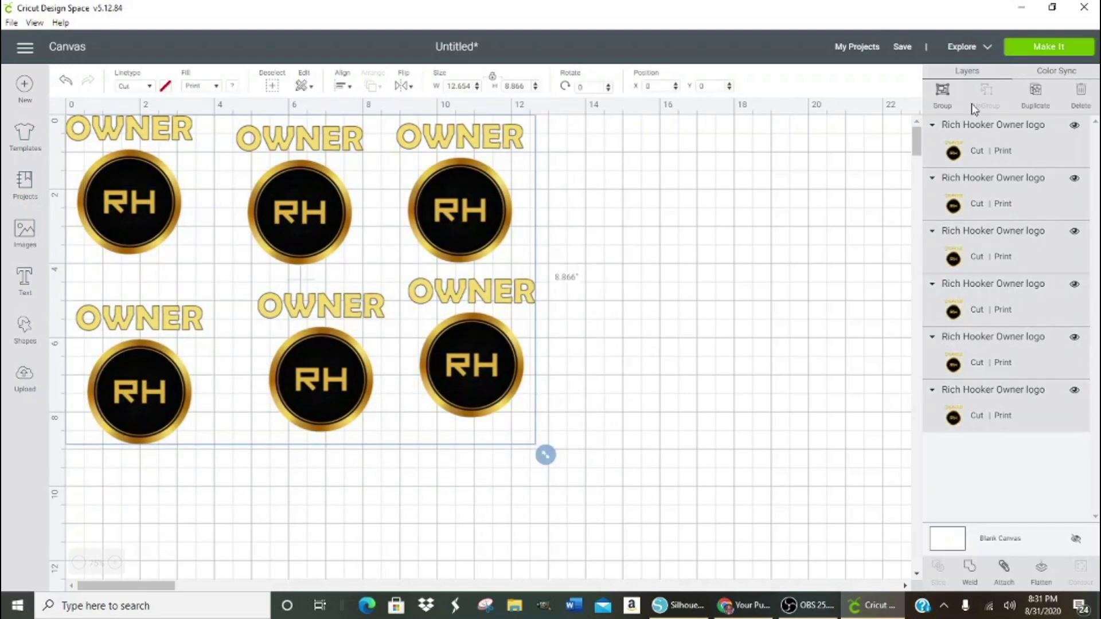
# - Group the six logos, shift the group down-right, and send it to Make It
pyautogui.click(943, 94)
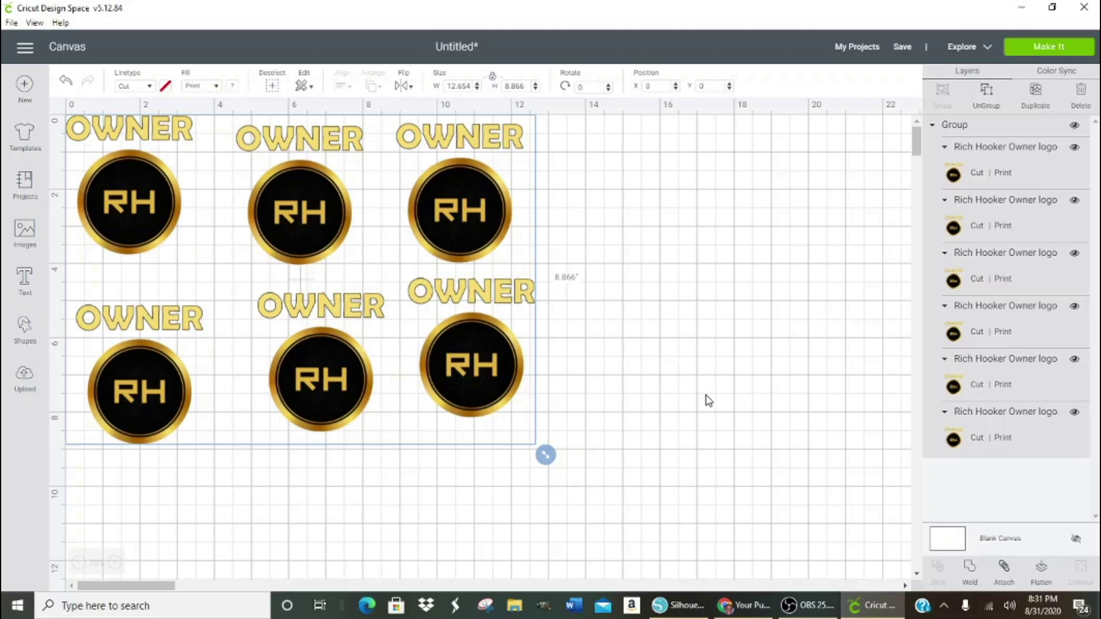
pyautogui.moveTo(312, 231); pyautogui.dragTo(353, 285)
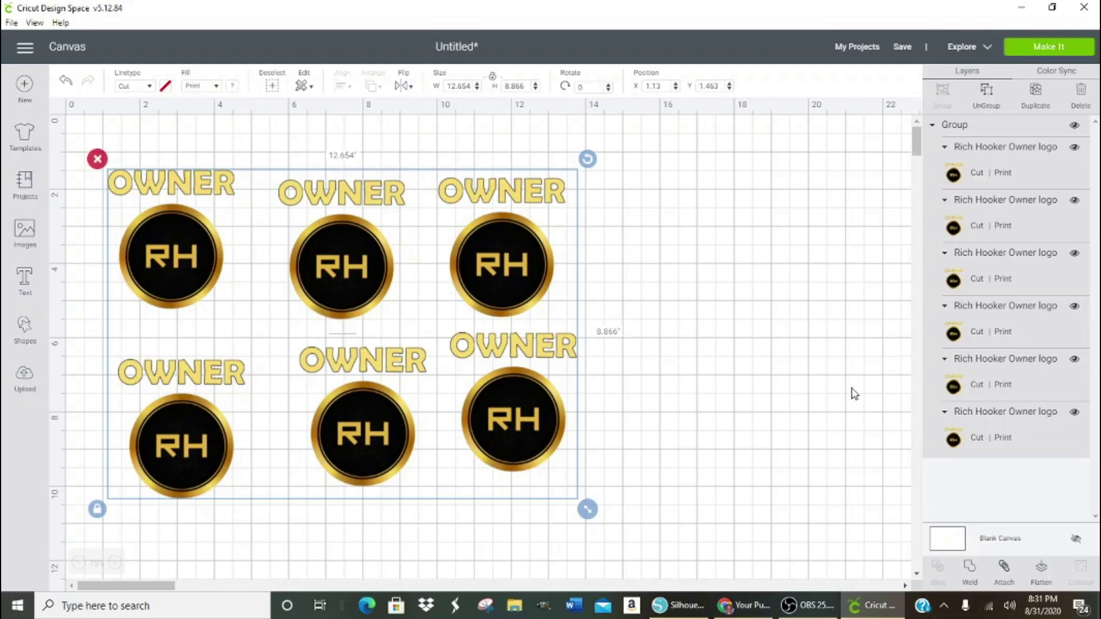
pyautogui.click(1050, 53)
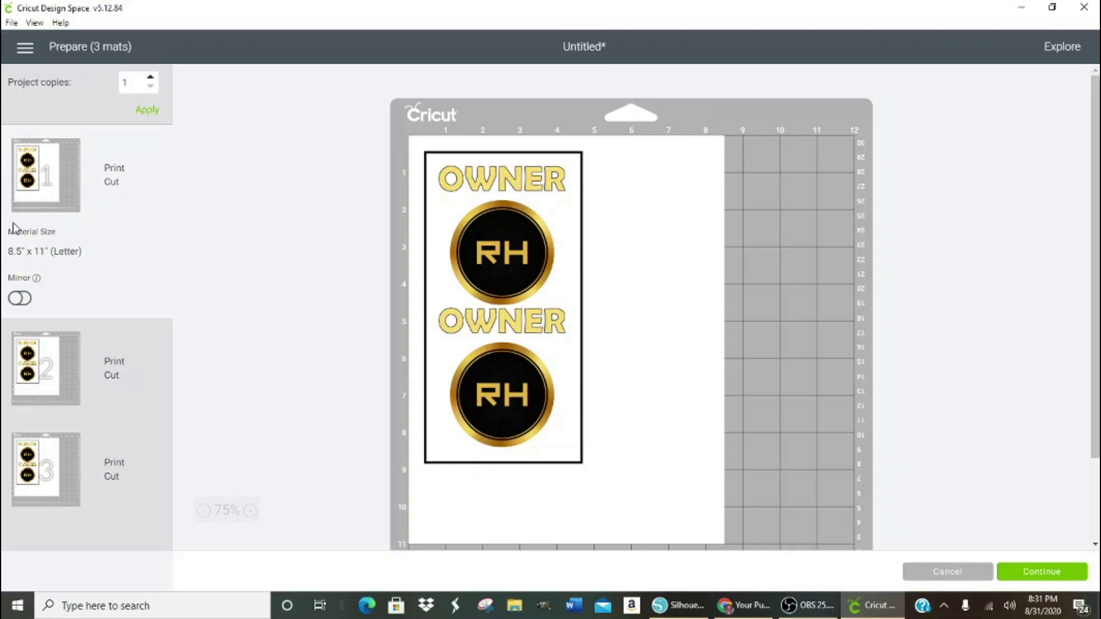
# - Cancel the three-mat Prepare screen to return to the canvas
pyautogui.click(939, 572)
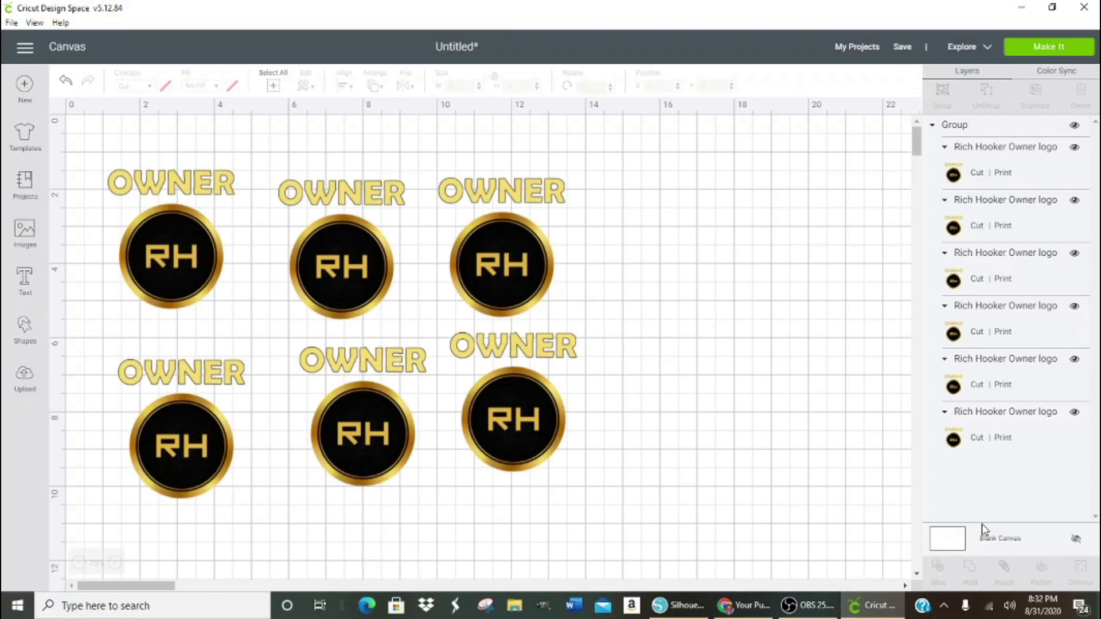
# - Try attaching all six logos, then detach and ungroup them
pyautogui.moveTo(104, 159); pyautogui.dragTo(628, 513)
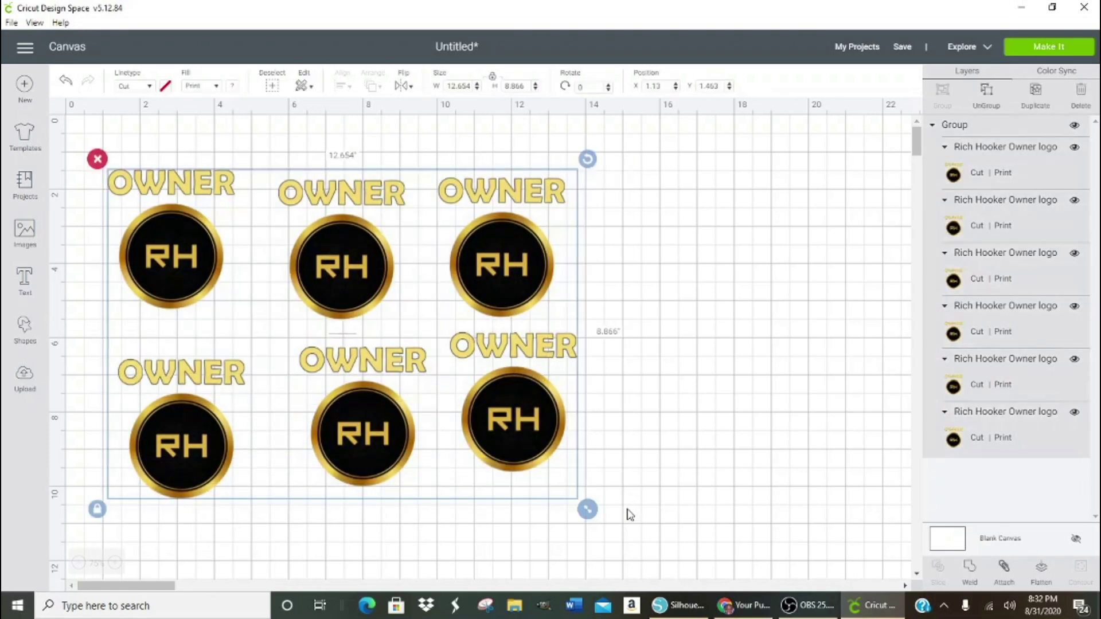
pyautogui.click(1005, 569)
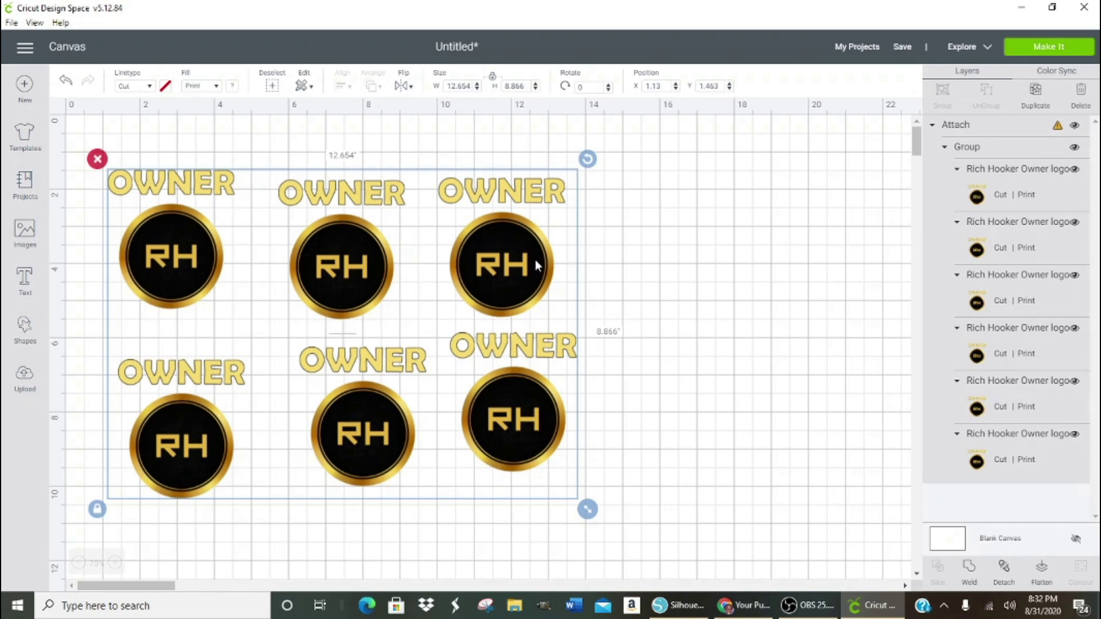
pyautogui.click(1004, 570)
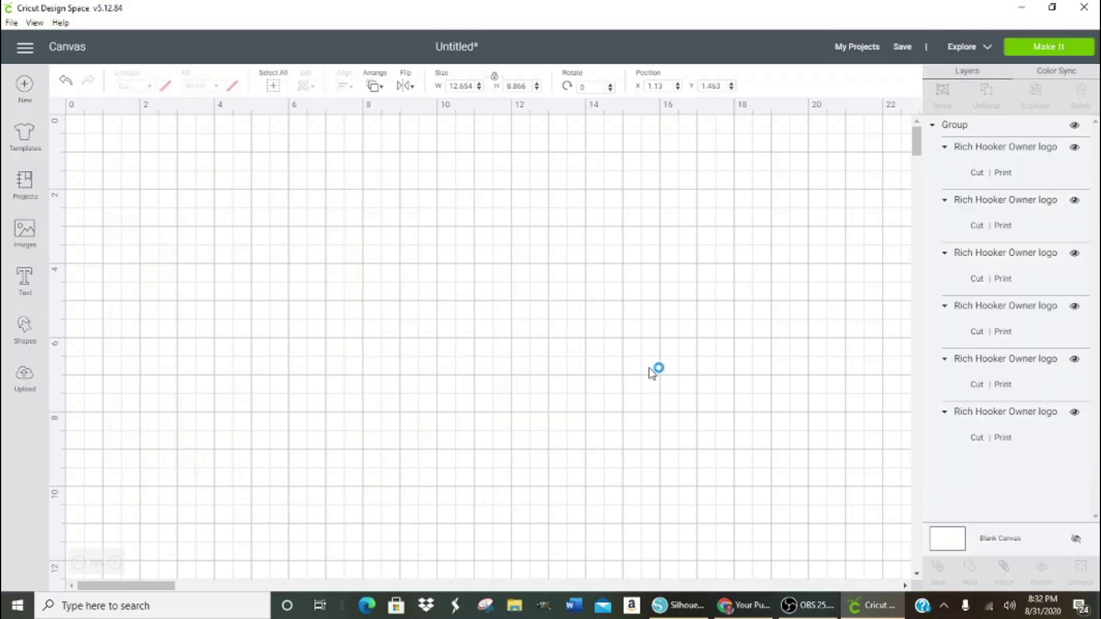
pyautogui.click(531, 294)
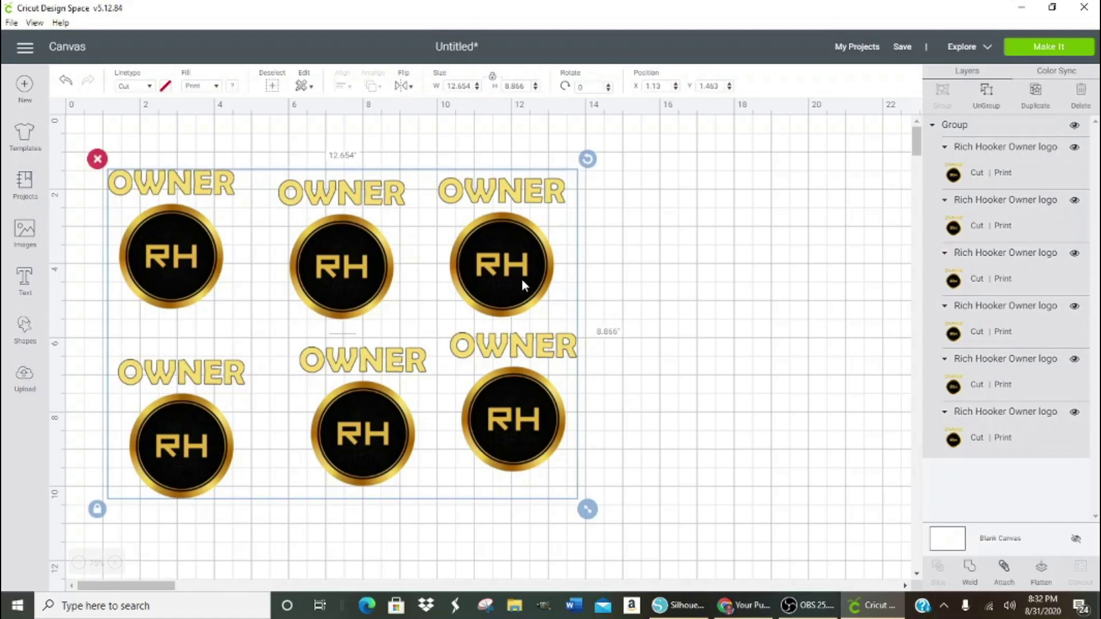
pyautogui.click(663, 274)
pyautogui.click(522, 272)
pyautogui.click(980, 95)
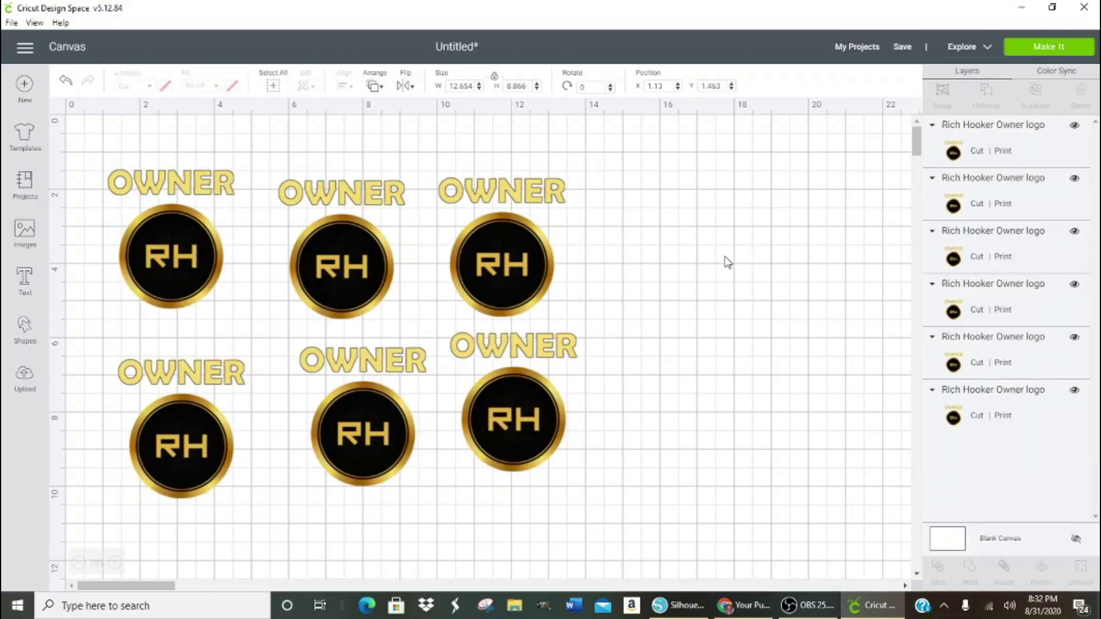
# - Move the top-right logo aside, attach the five left logos, and shrink them to 10.357 × 7.257 in
pyautogui.moveTo(532, 257); pyautogui.dragTo(825, 237)
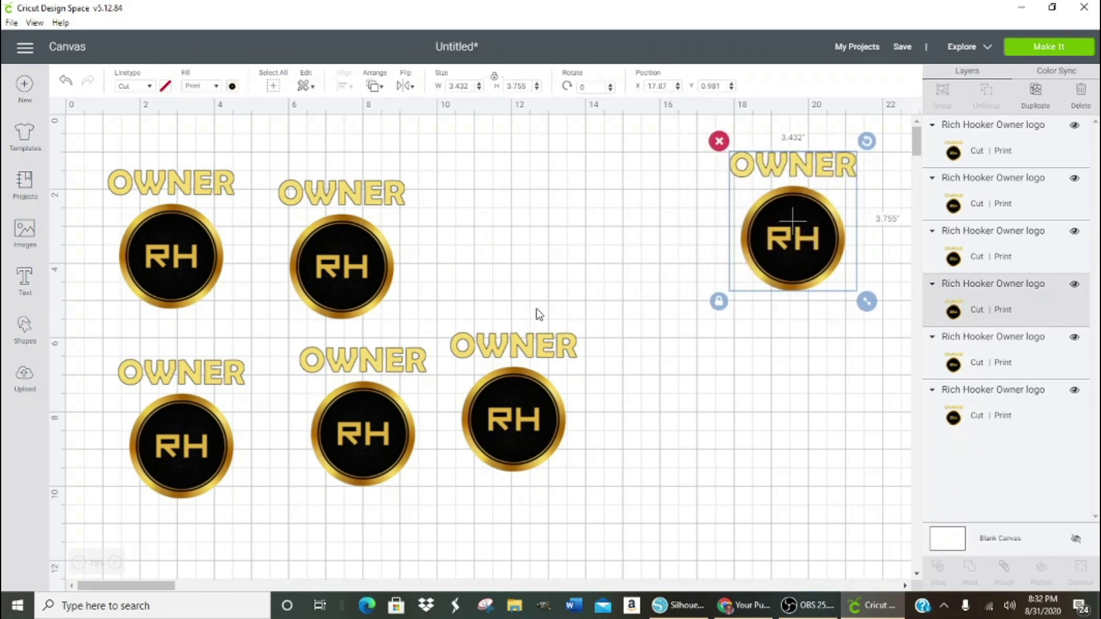
pyautogui.moveTo(120, 148); pyautogui.dragTo(591, 501)
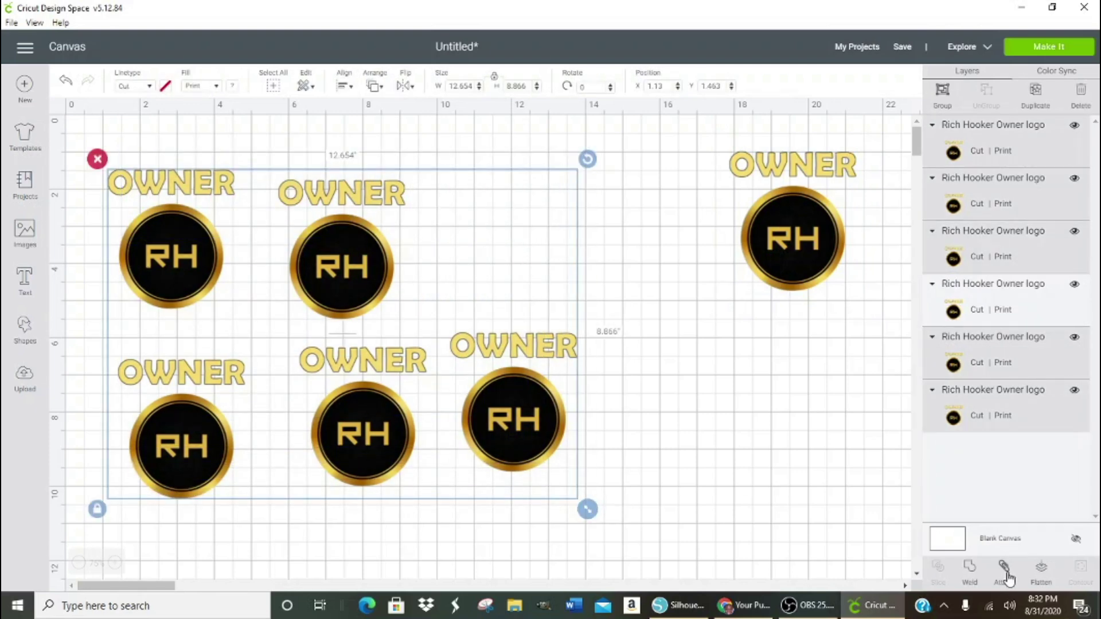
pyautogui.click(1007, 574)
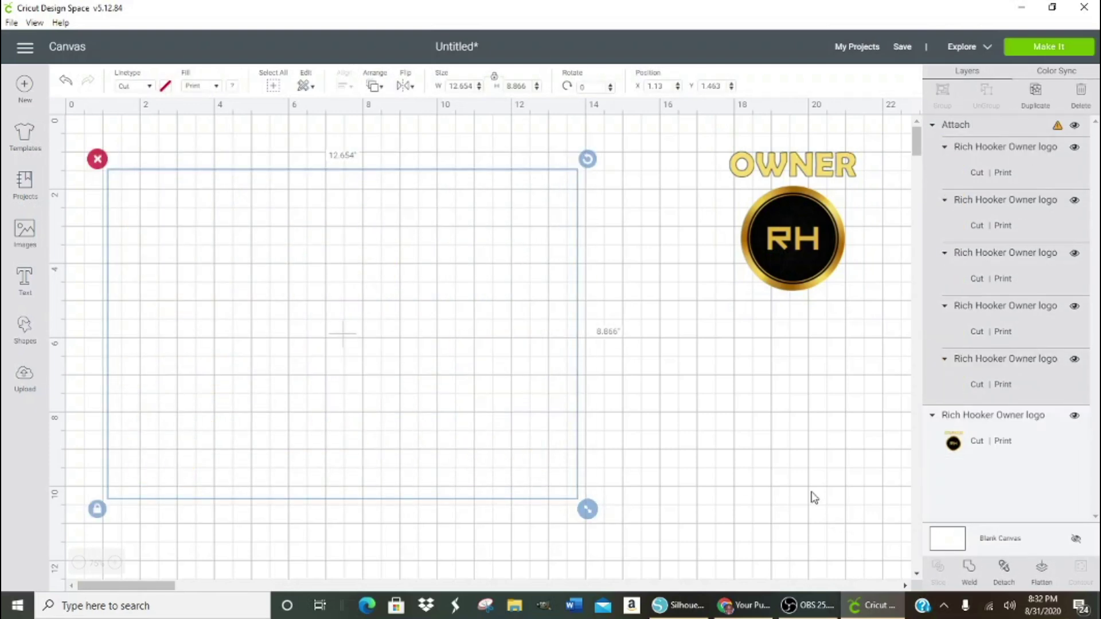
pyautogui.moveTo(578, 497); pyautogui.dragTo(506, 461)
pyautogui.click(1058, 126)
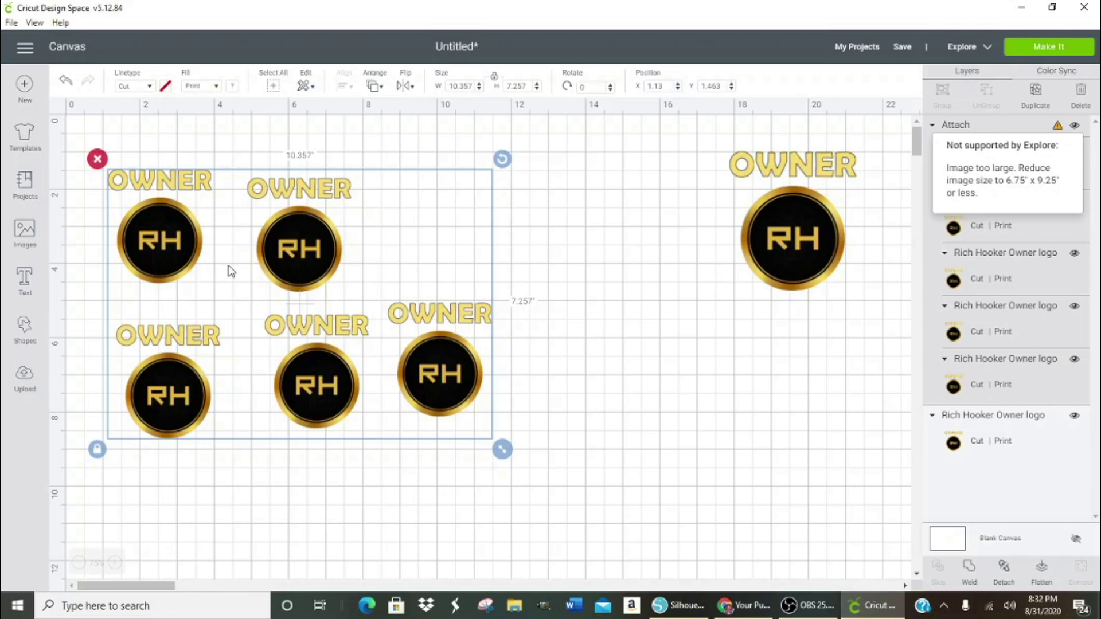
pyautogui.click(24, 280)
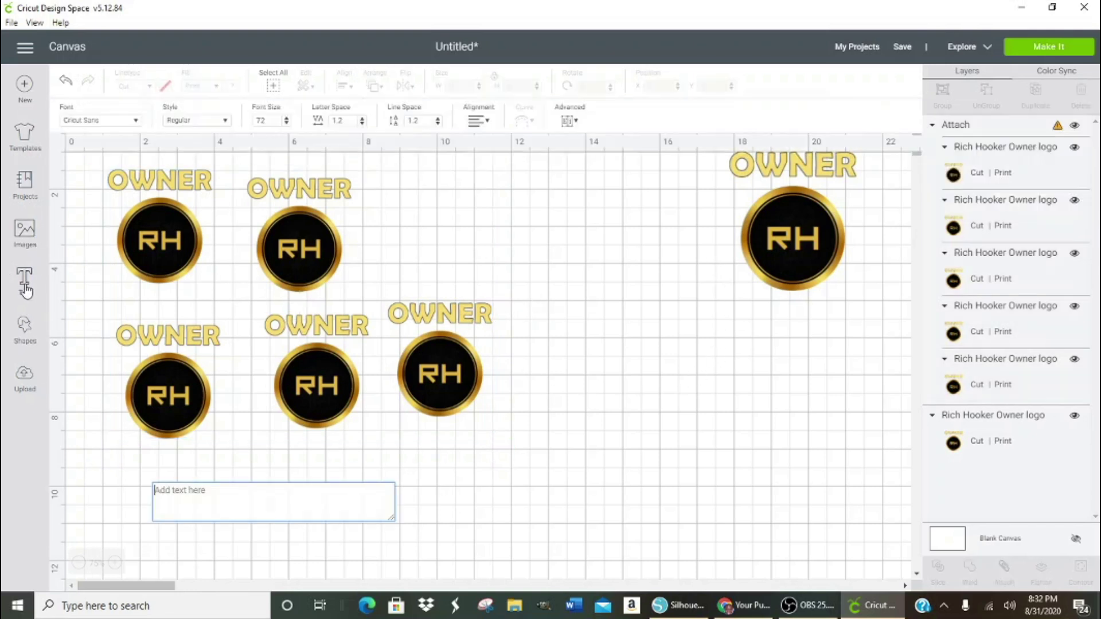
# - Add a square shape and size it to 9.75 × 6.25 in
pyautogui.click(25, 330)
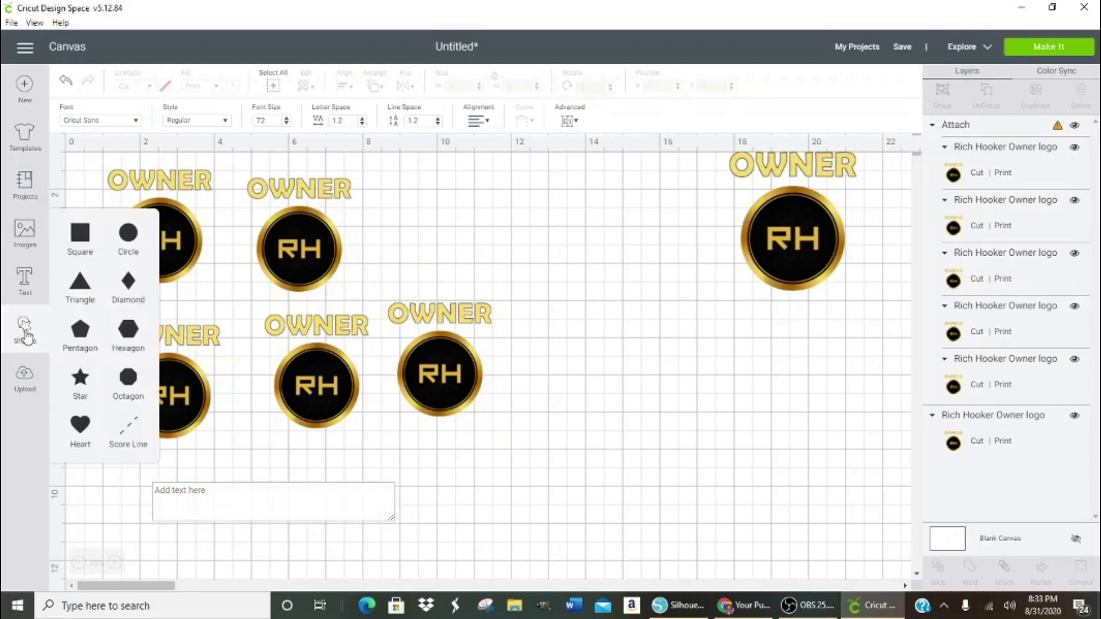
pyautogui.click(86, 245)
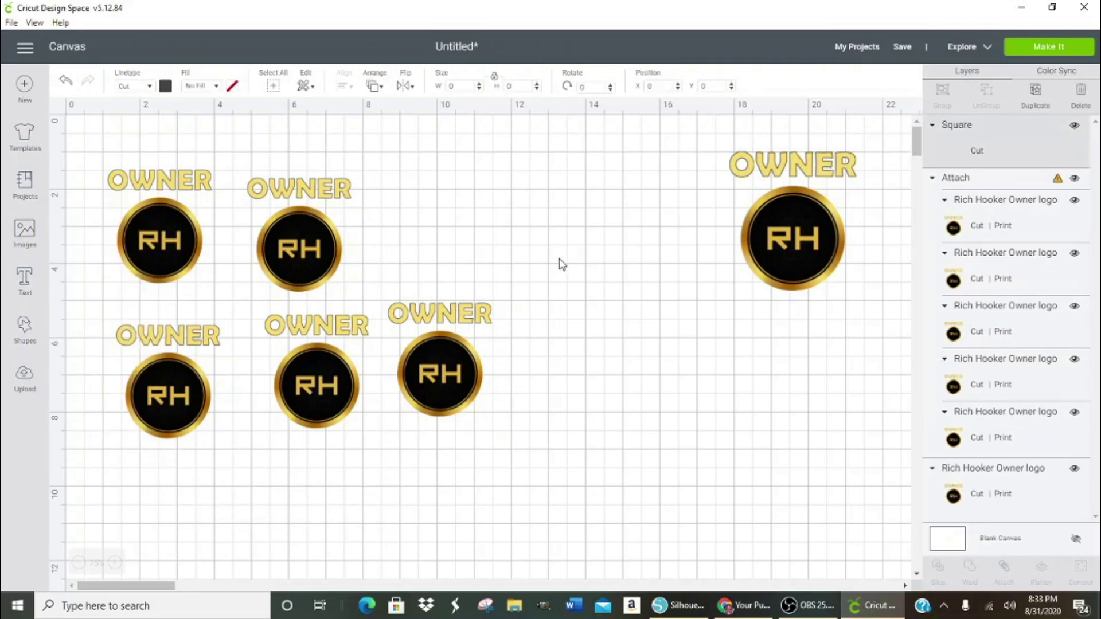
pyautogui.moveTo(200, 238); pyautogui.dragTo(631, 233)
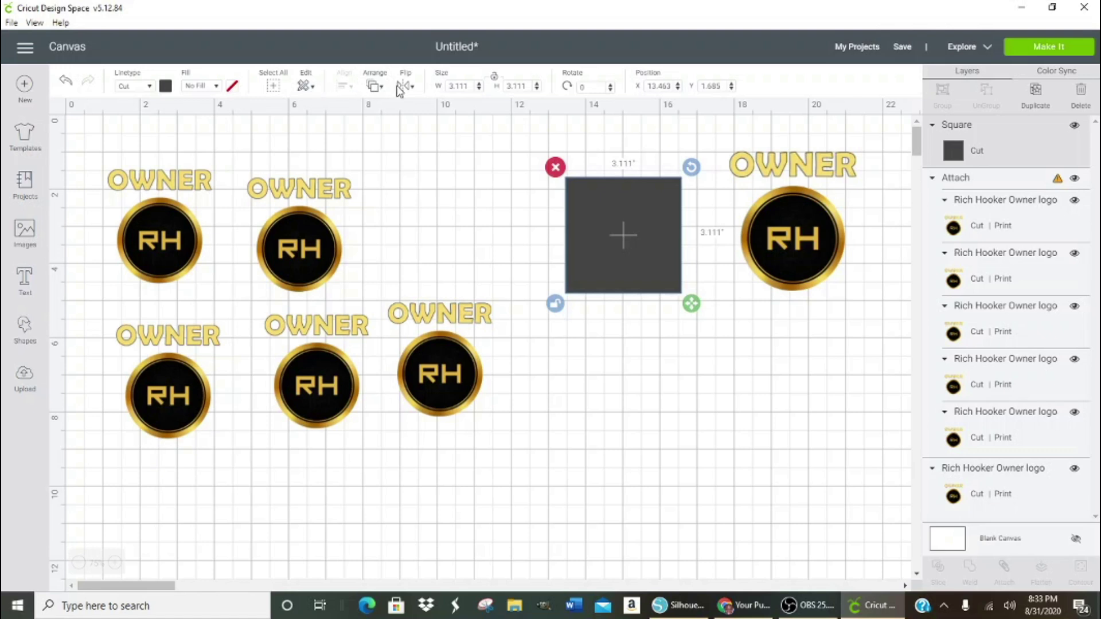
pyautogui.click(470, 85)
pyautogui.write('9.75')
pyautogui.press('Return')
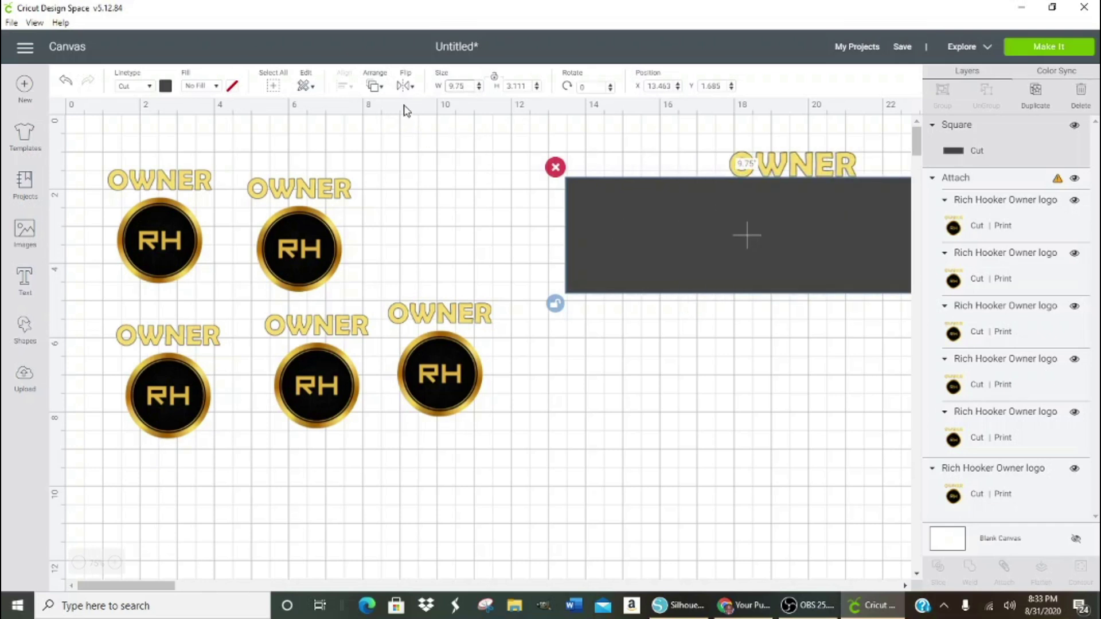
pyautogui.click(530, 85)
pyautogui.write('6.25')
pyautogui.press('Return')
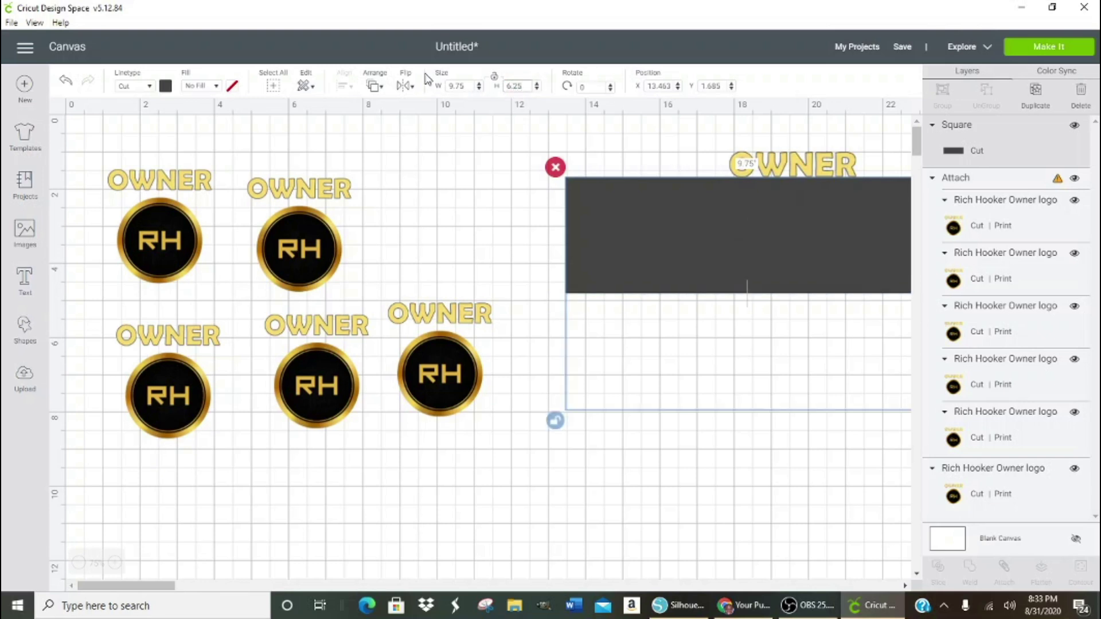
# - Make the rectangle white and place the large OWNER logo in front of it at its top-left
pyautogui.moveTo(730, 324); pyautogui.dragTo(703, 418)
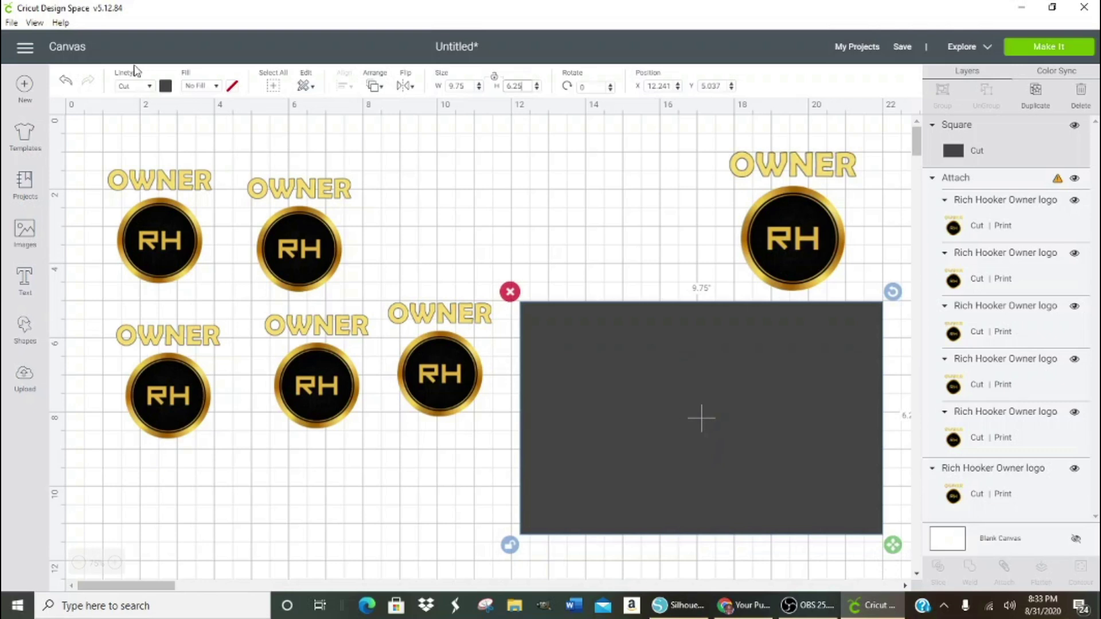
pyautogui.click(166, 91)
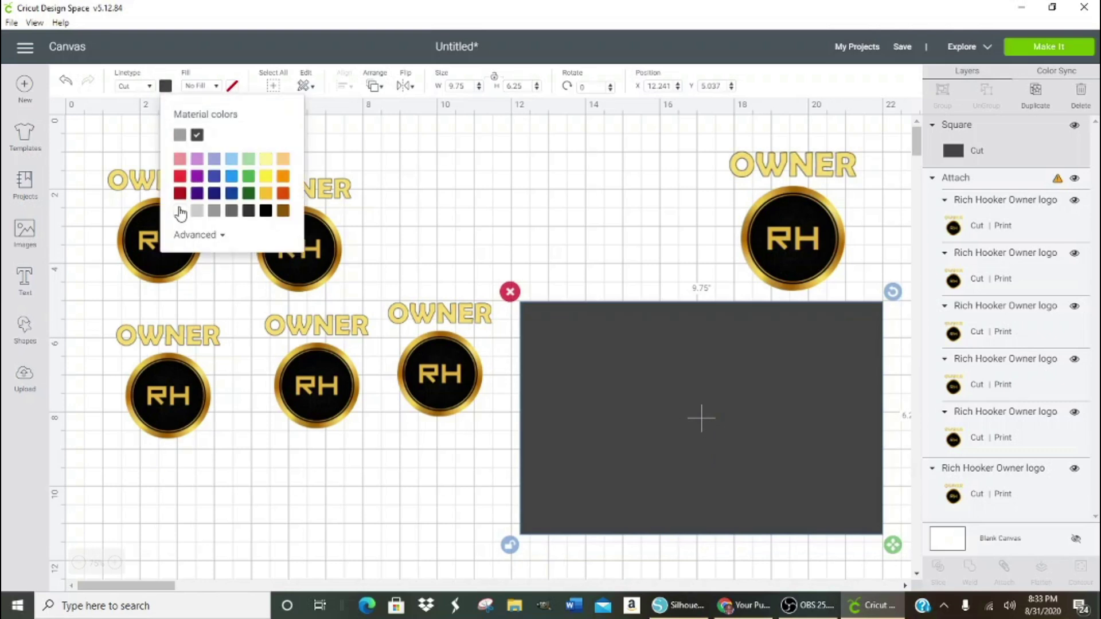
pyautogui.click(179, 211)
pyautogui.moveTo(769, 242); pyautogui.dragTo(573, 401)
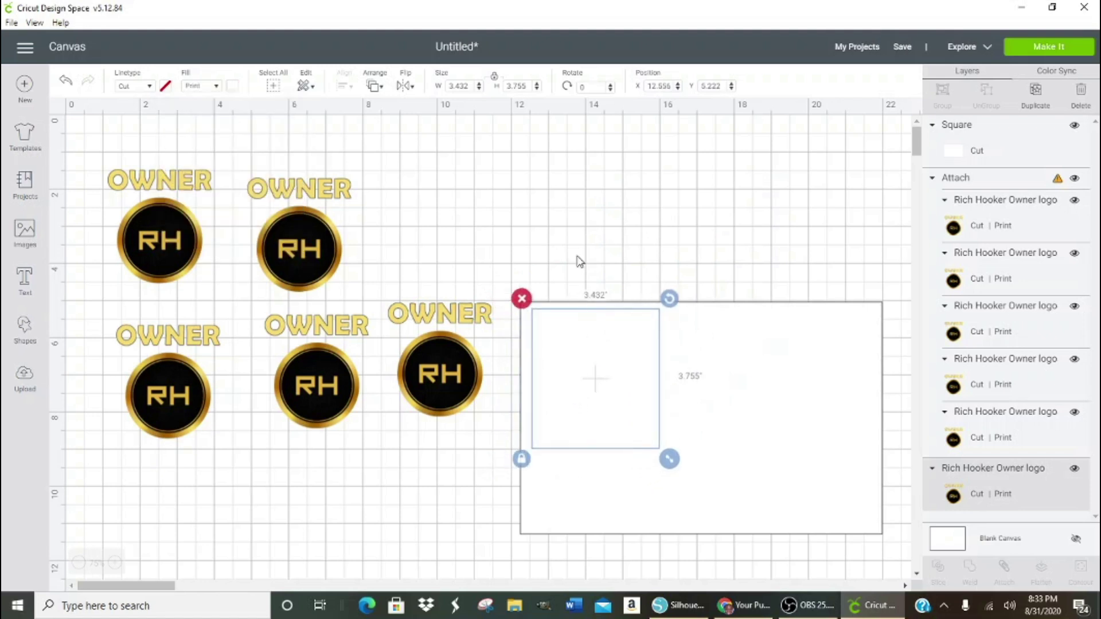
pyautogui.click(382, 80)
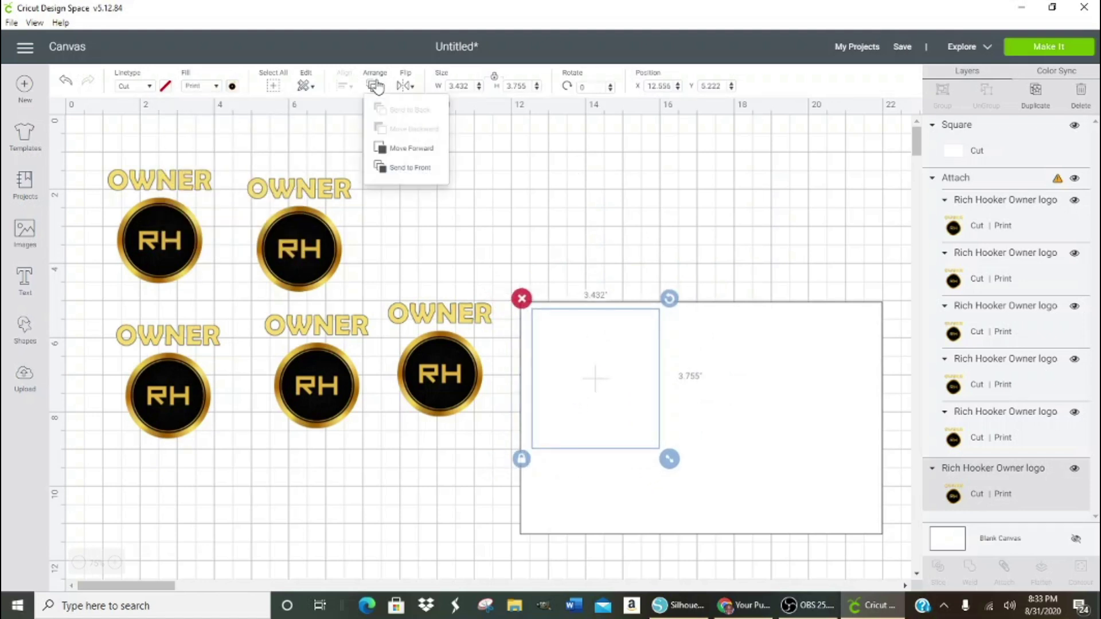
pyautogui.click(395, 168)
pyautogui.moveTo(575, 379); pyautogui.dragTo(374, 347)
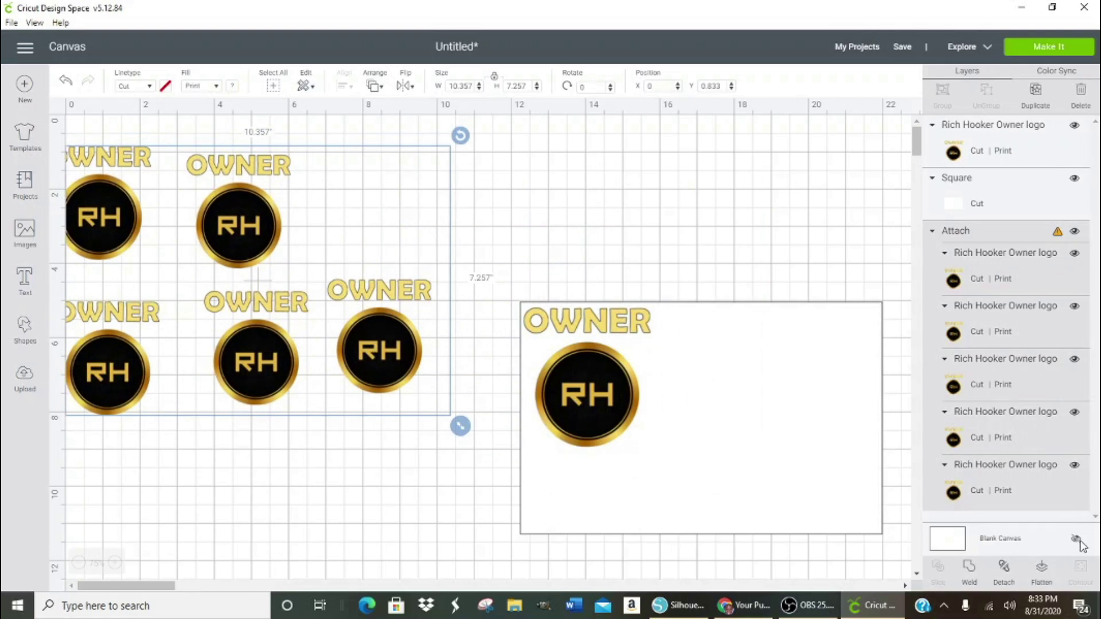
# - Detach the logos, keep one on the white rectangle, and delete the five left logos
pyautogui.click(1004, 568)
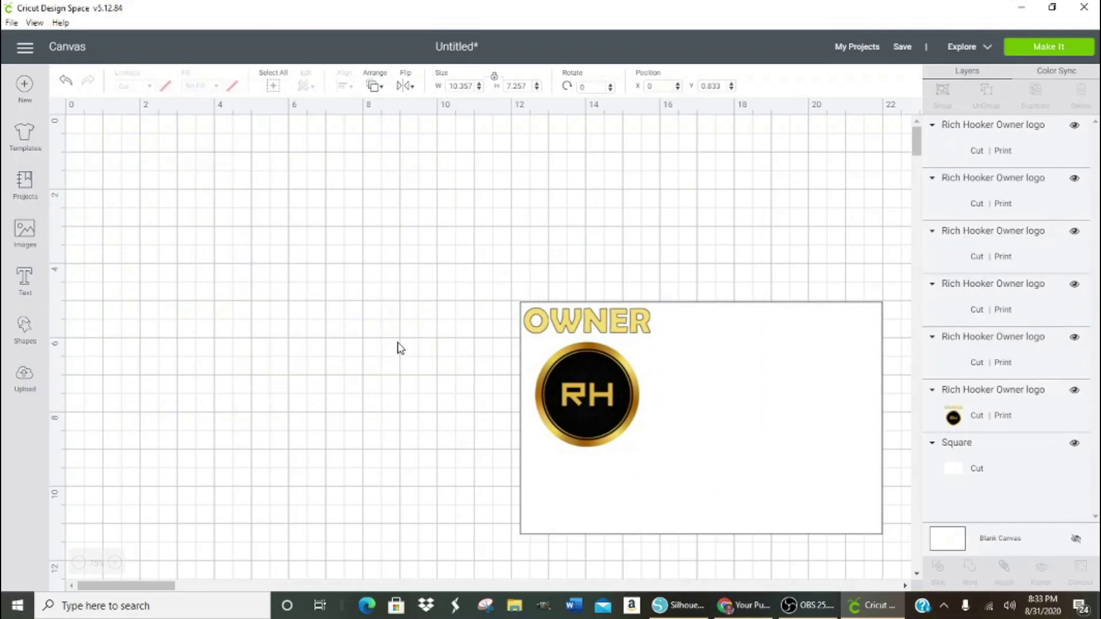
pyautogui.click(415, 360)
pyautogui.click(415, 361)
pyautogui.moveTo(412, 354); pyautogui.dragTo(705, 416)
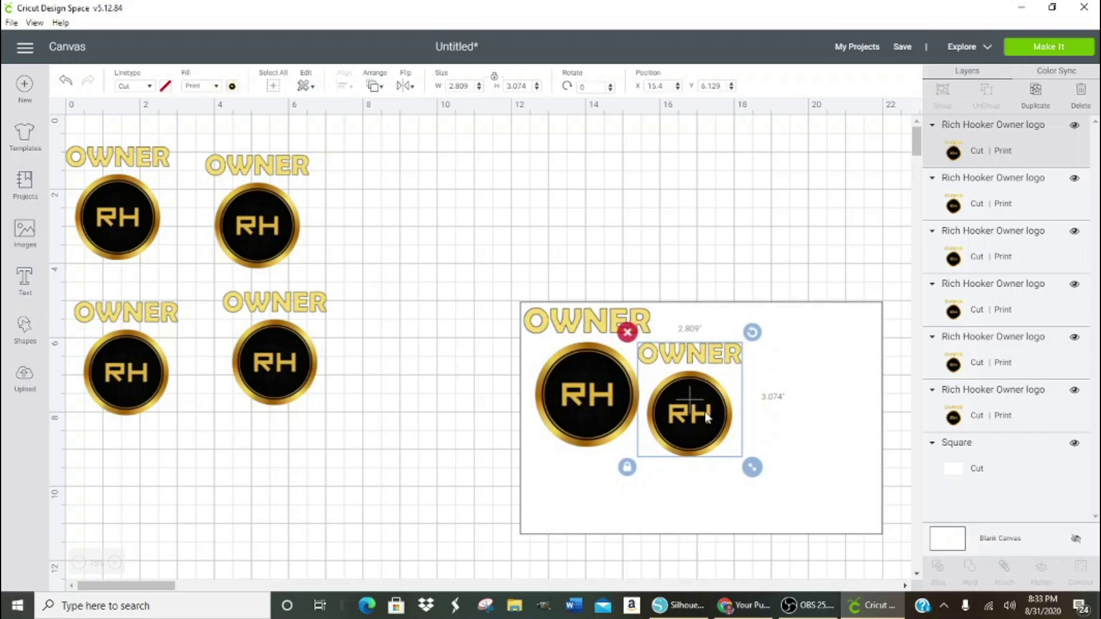
pyautogui.moveTo(704, 412); pyautogui.dragTo(109, 222)
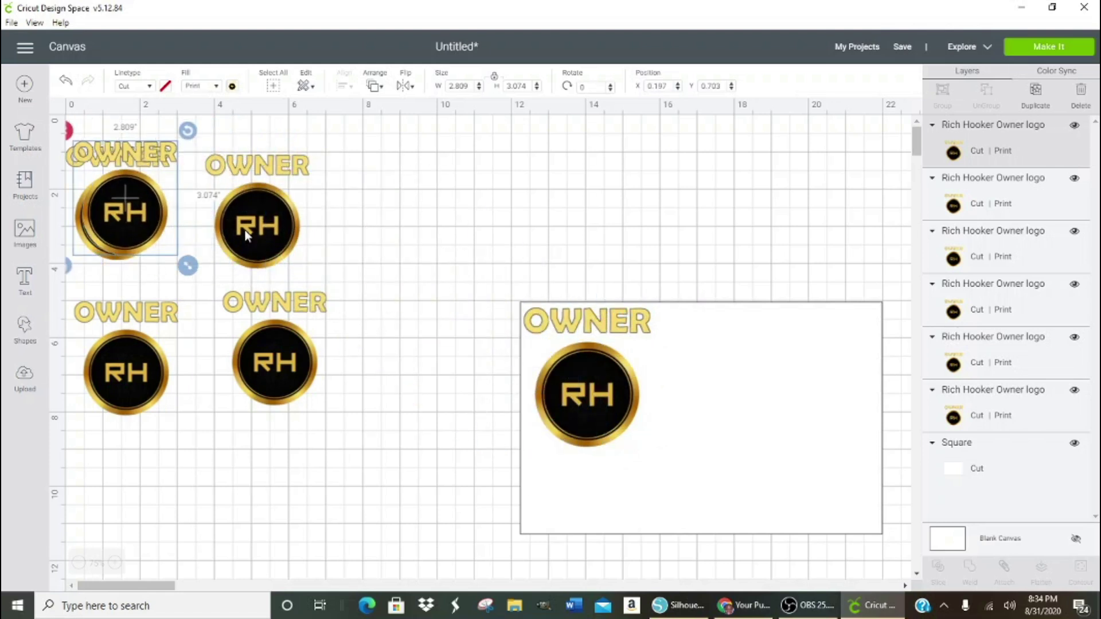
pyautogui.click(89, 127)
pyautogui.moveTo(89, 124); pyautogui.dragTo(342, 474)
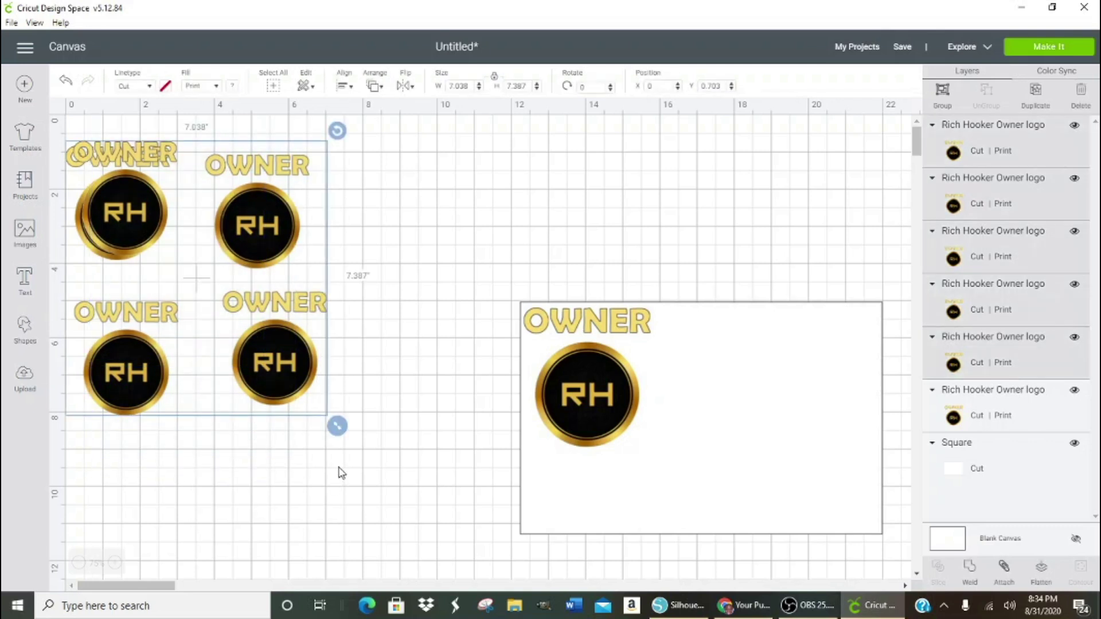
pyautogui.press('Delete')
pyautogui.click(569, 428)
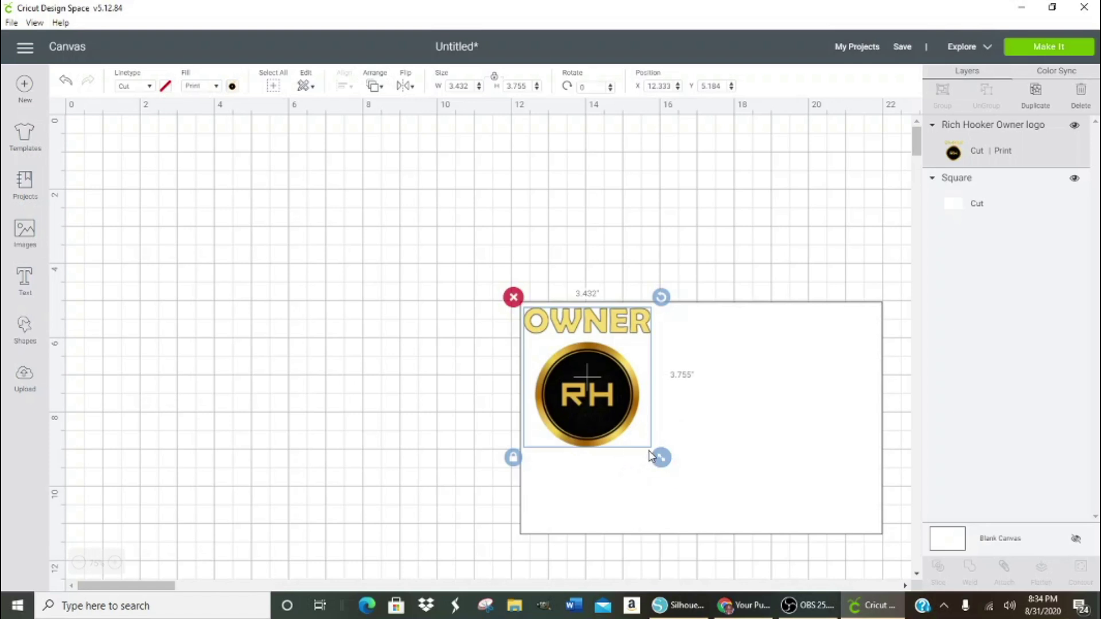
# - Duplicate the logo twice, placing one copy beside the original and setting the third aside
pyautogui.click(1035, 92)
pyautogui.moveTo(559, 396); pyautogui.dragTo(675, 421)
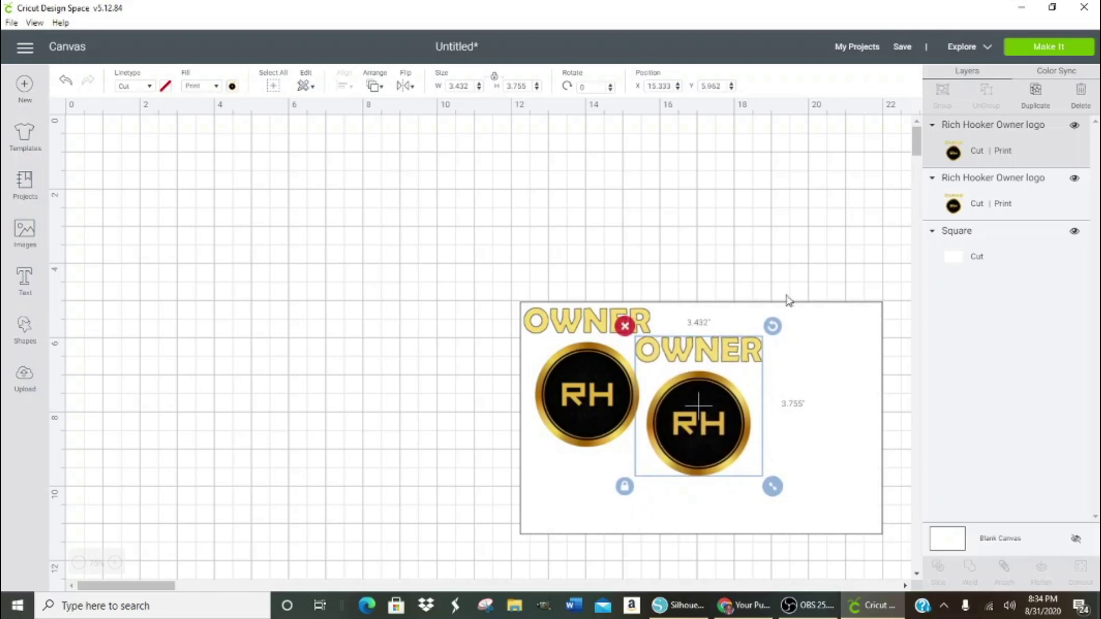
pyautogui.click(1035, 96)
pyautogui.moveTo(770, 448); pyautogui.dragTo(828, 464)
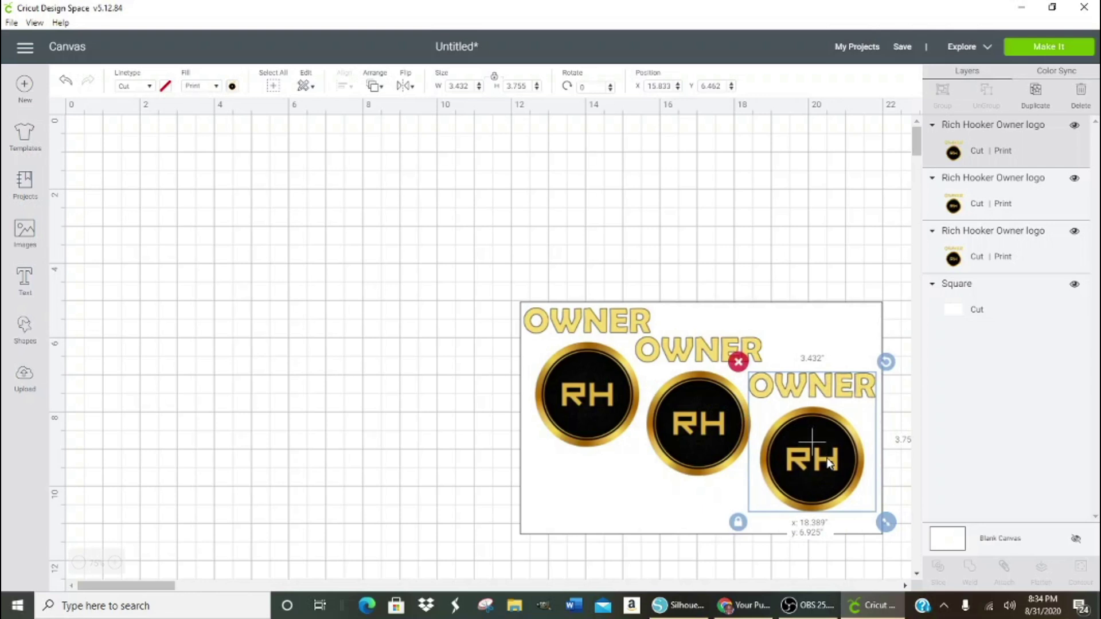
pyautogui.moveTo(827, 463); pyautogui.dragTo(372, 246)
# - Rotate the middle logo 180° and lower it, move the third copy to the top-right, and start Upload Image
pyautogui.click(662, 414)
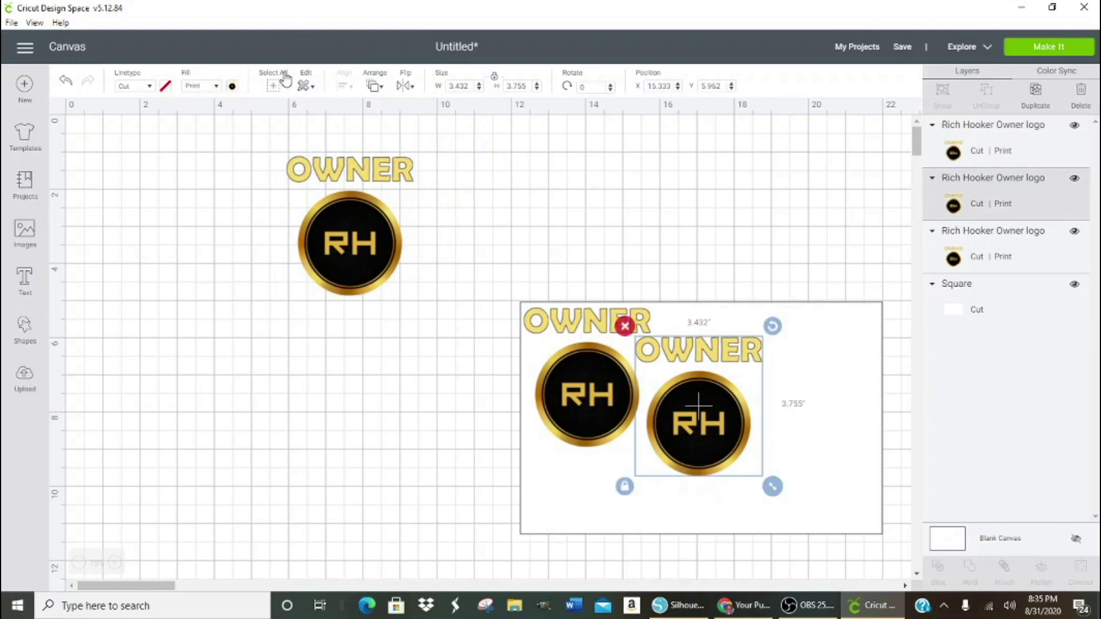
pyautogui.click(403, 94)
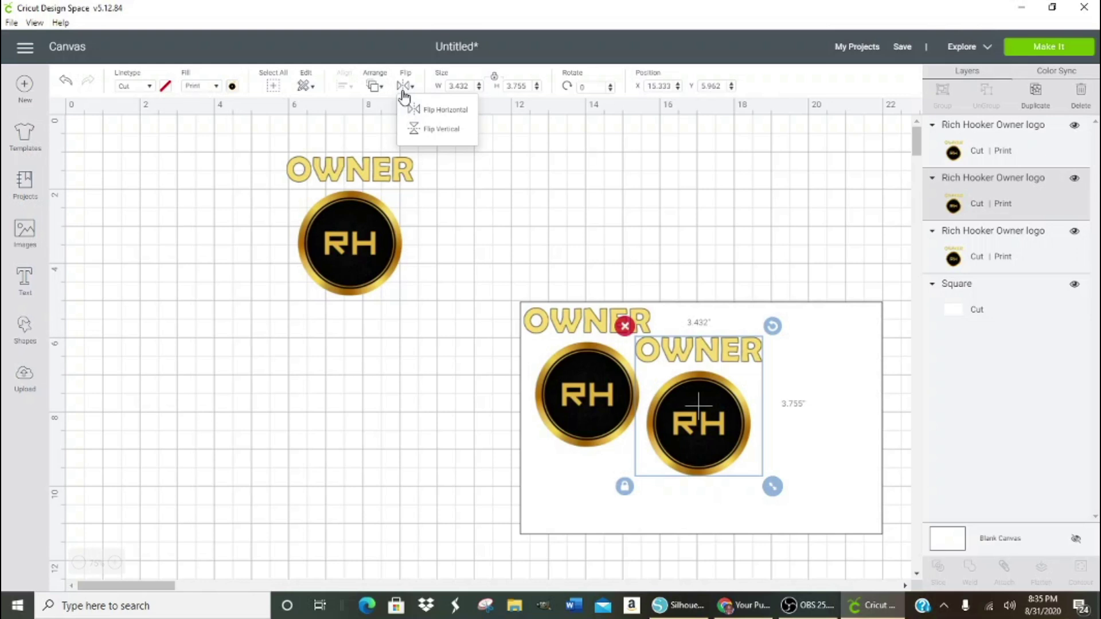
pyautogui.click(599, 87)
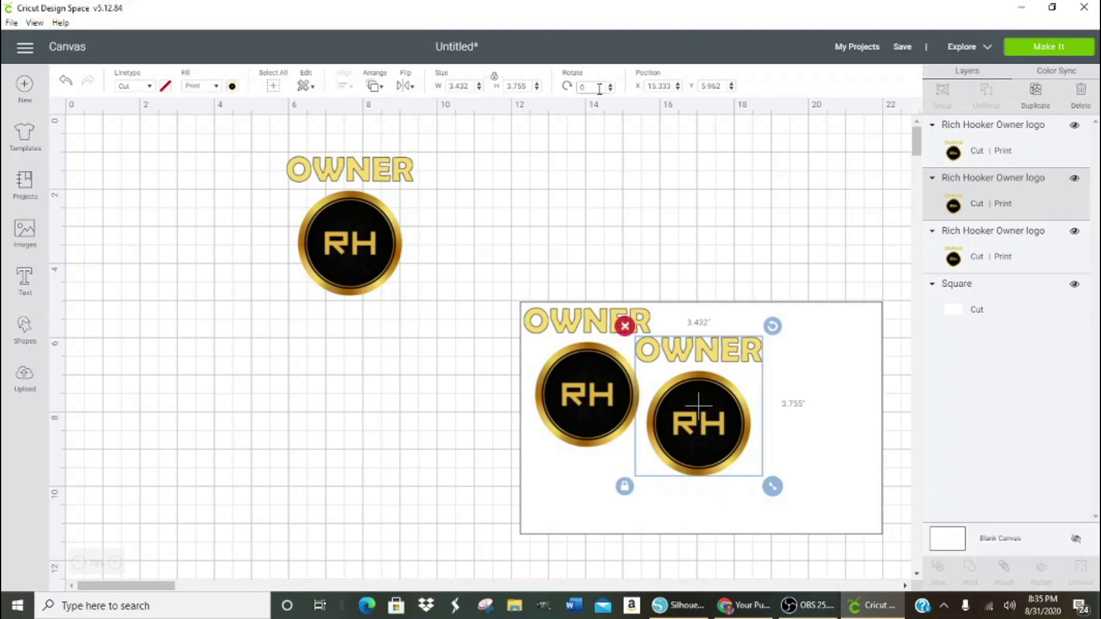
pyautogui.press('BackSpace')
pyautogui.write('180')
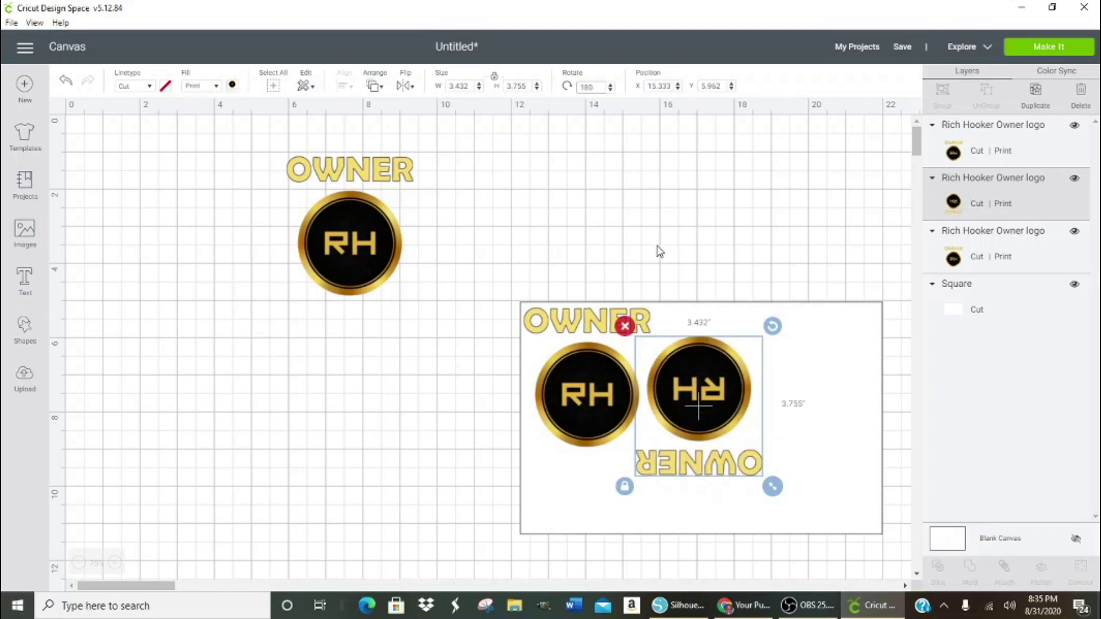
pyautogui.moveTo(717, 401); pyautogui.dragTo(704, 449)
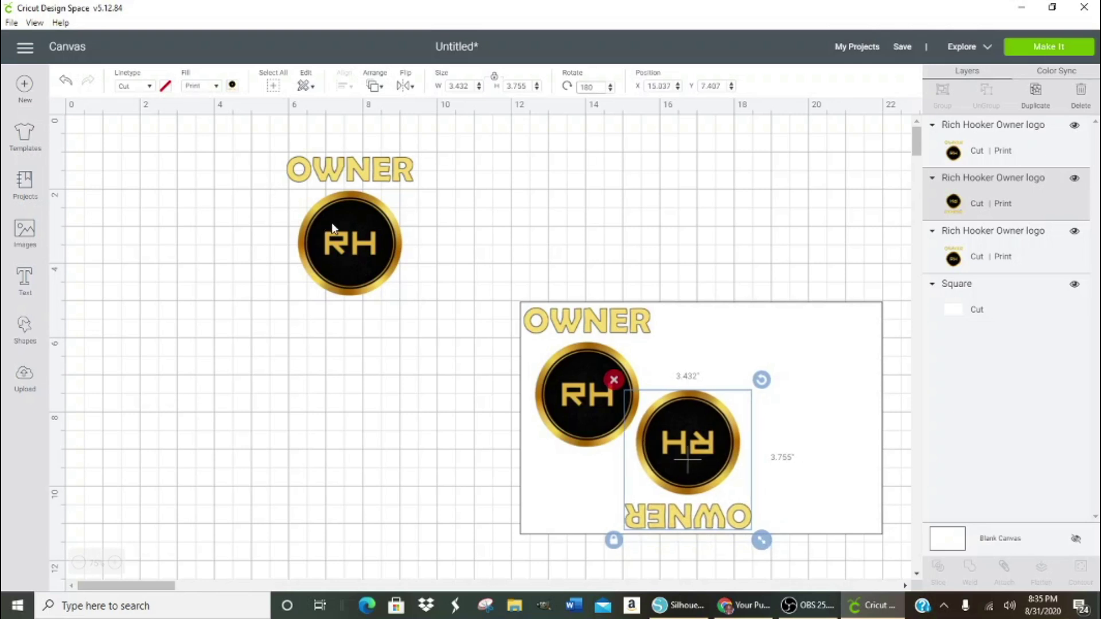
pyautogui.moveTo(367, 229); pyautogui.dragTo(777, 379)
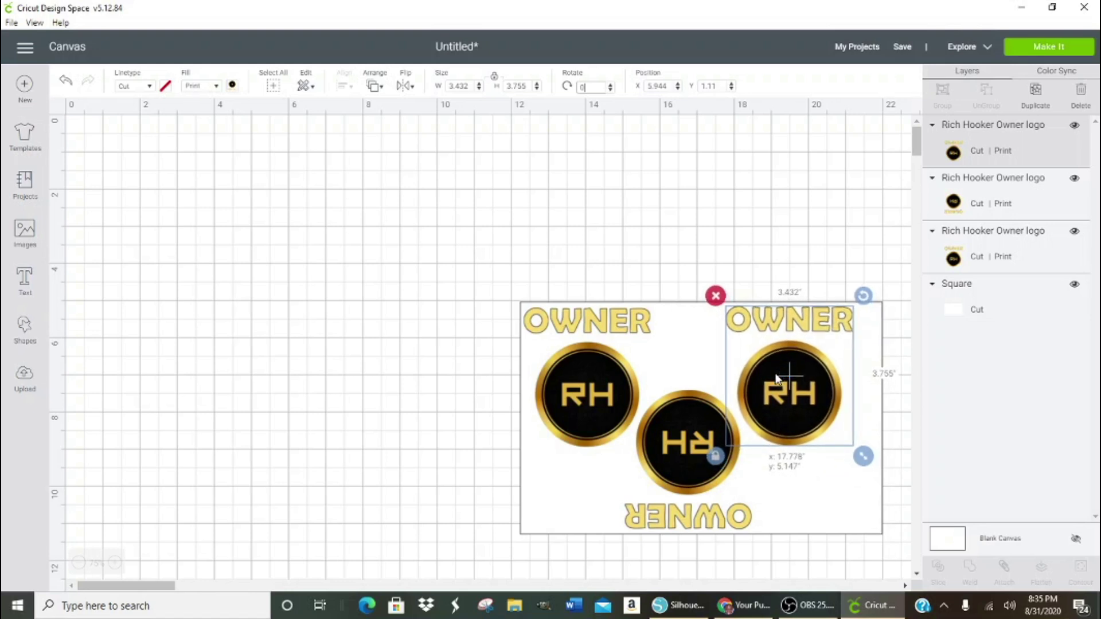
pyautogui.moveTo(776, 378); pyautogui.dragTo(776, 378)
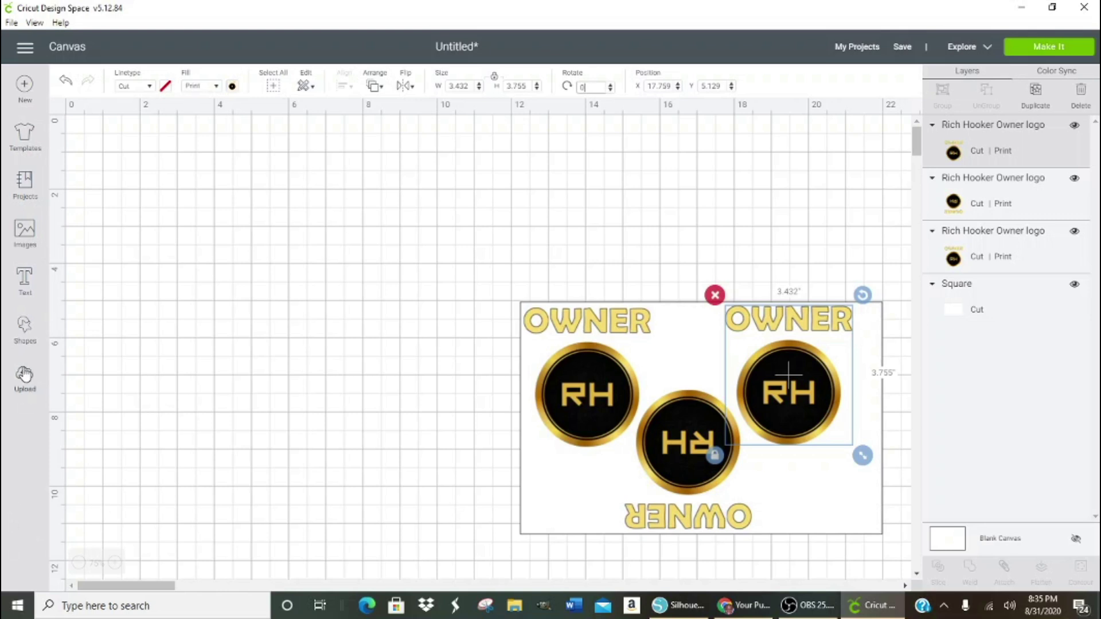
pyautogui.click(24, 376)
pyautogui.click(287, 310)
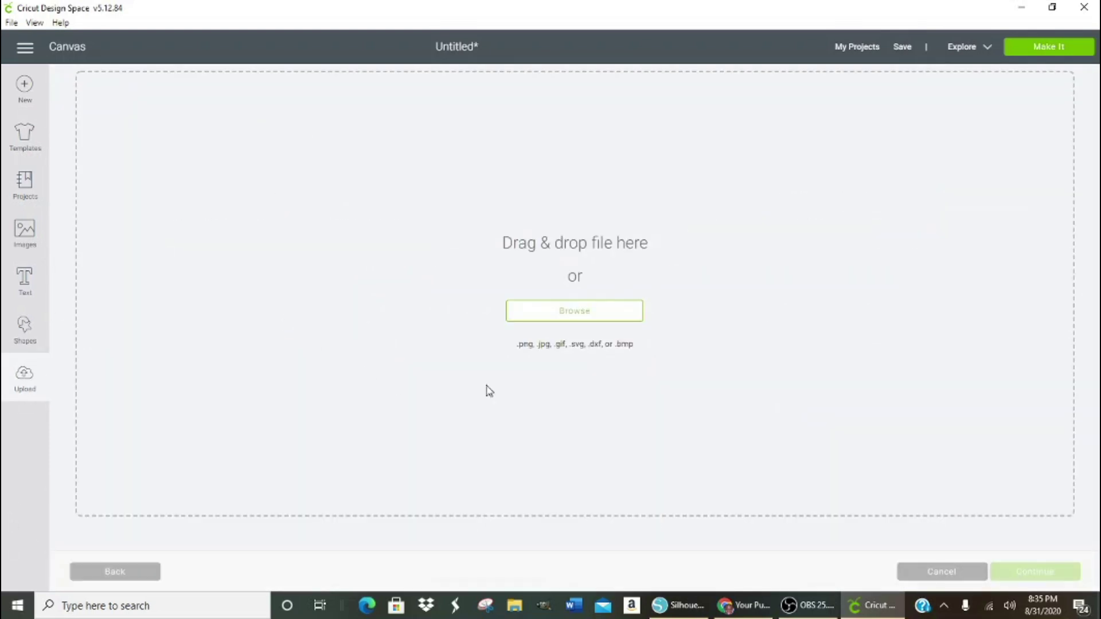
# - Upload the Untitled design (2) image file as a Complex image
pyautogui.click(568, 317)
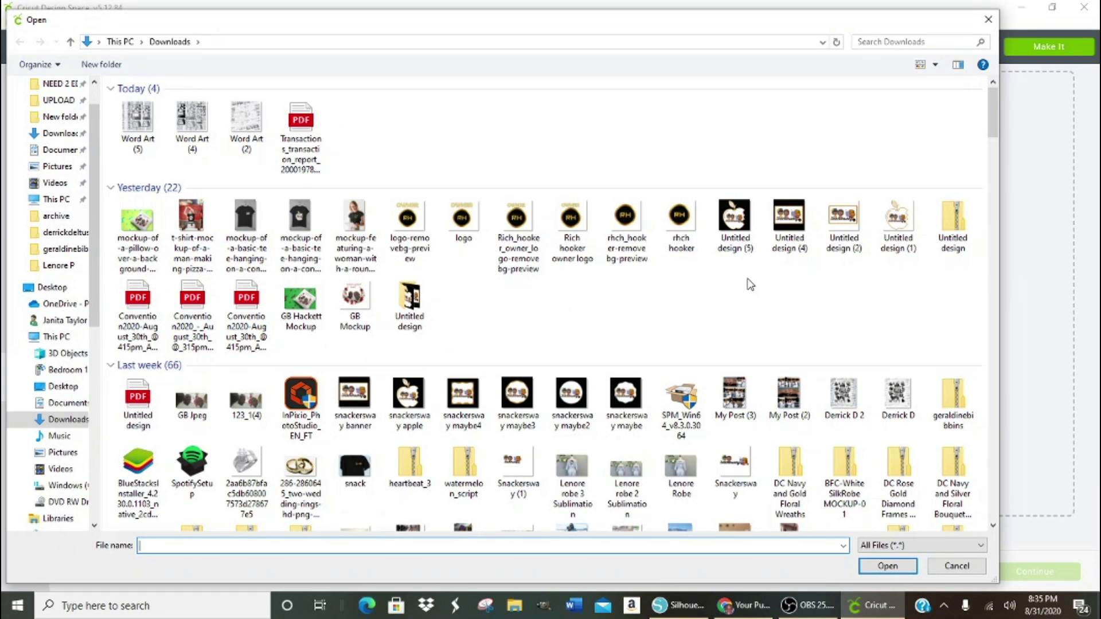
pyautogui.click(846, 224)
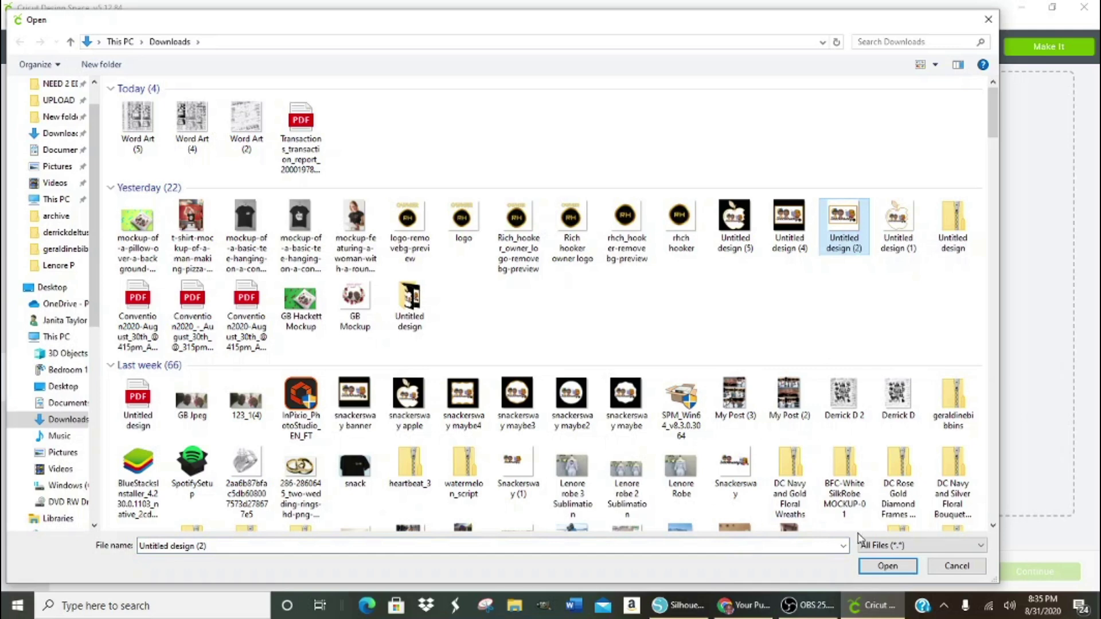
pyautogui.click(887, 567)
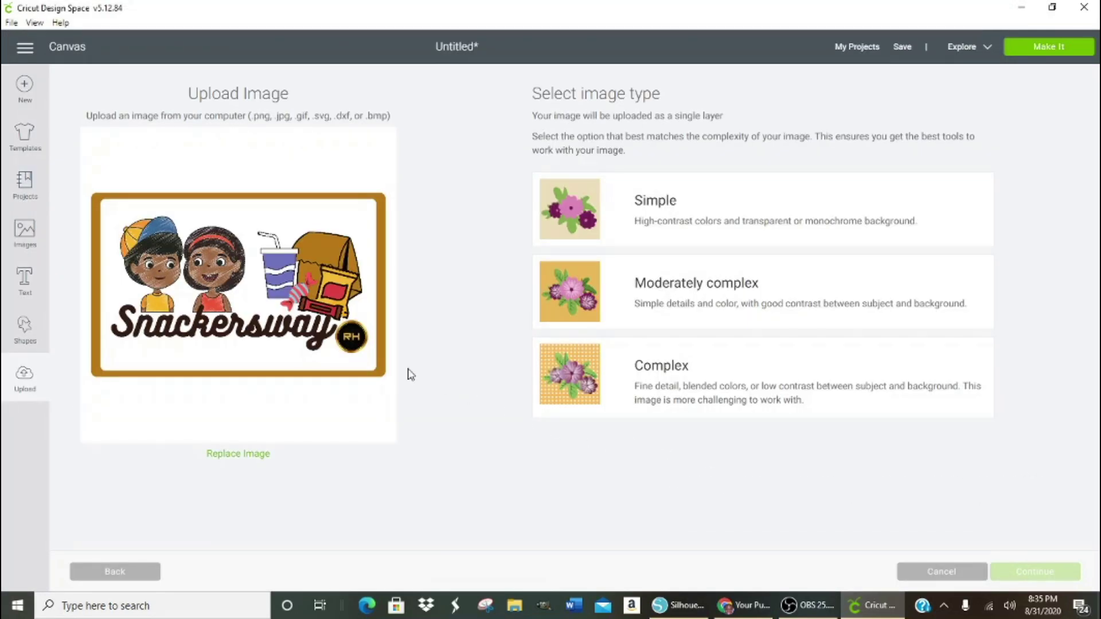
pyautogui.click(630, 408)
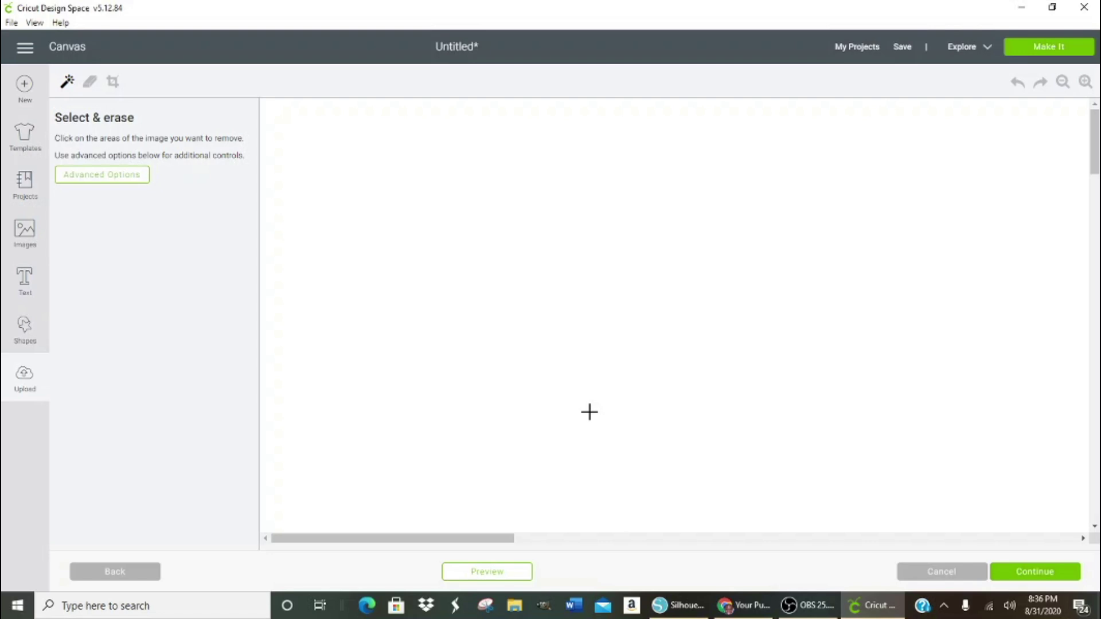
# - Erase the white background around the Snackersway card to transparent and continue
pyautogui.scroll(-3, 585, 431)
pyautogui.scroll(-3, 585, 442)
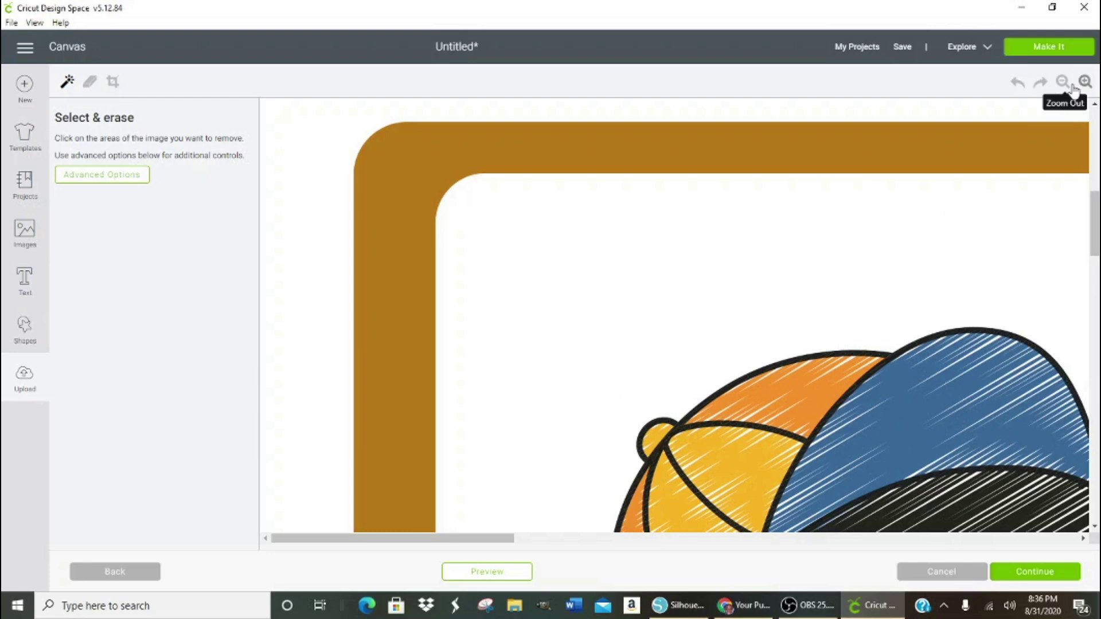
pyautogui.click(1064, 83)
pyautogui.click(1064, 83)
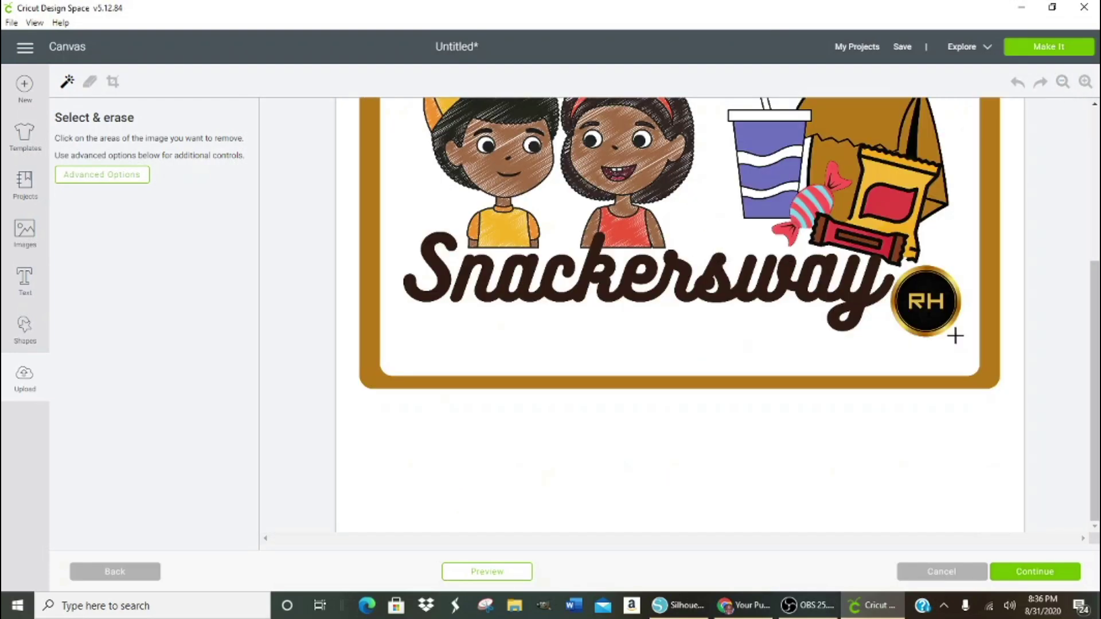
pyautogui.moveTo(1095, 349); pyautogui.dragTo(1089, 266)
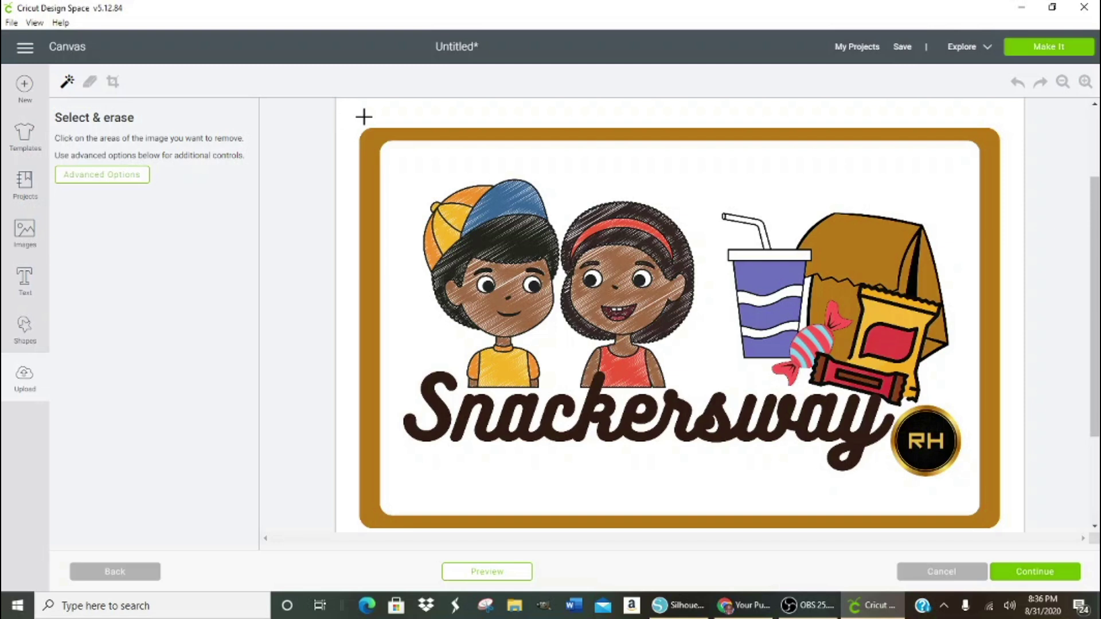
pyautogui.click(371, 115)
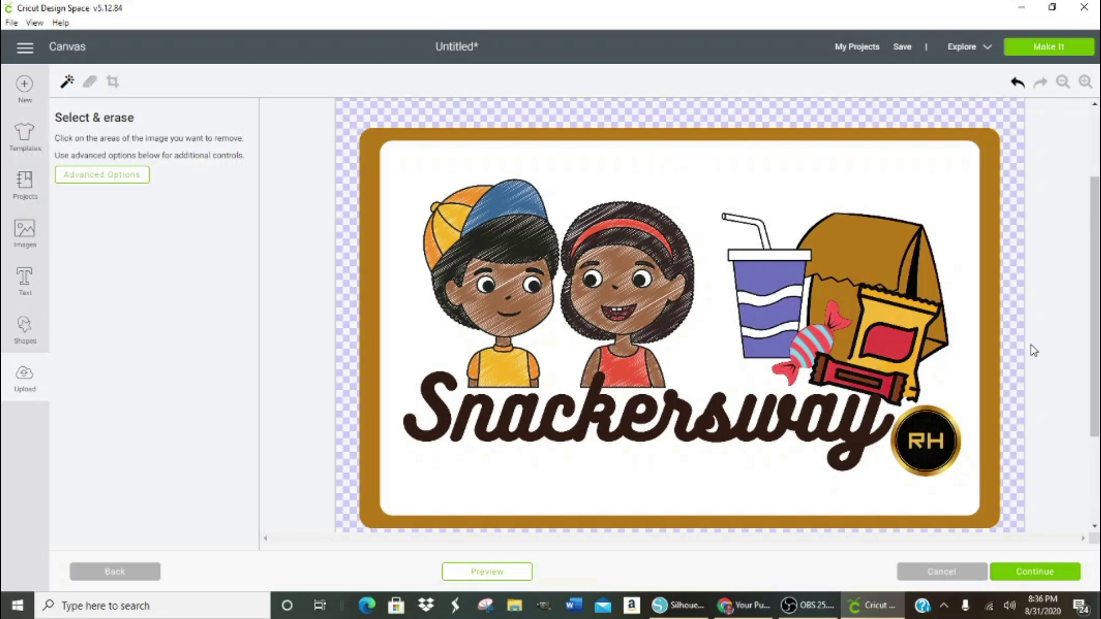
pyautogui.scroll(-3, 988, 379)
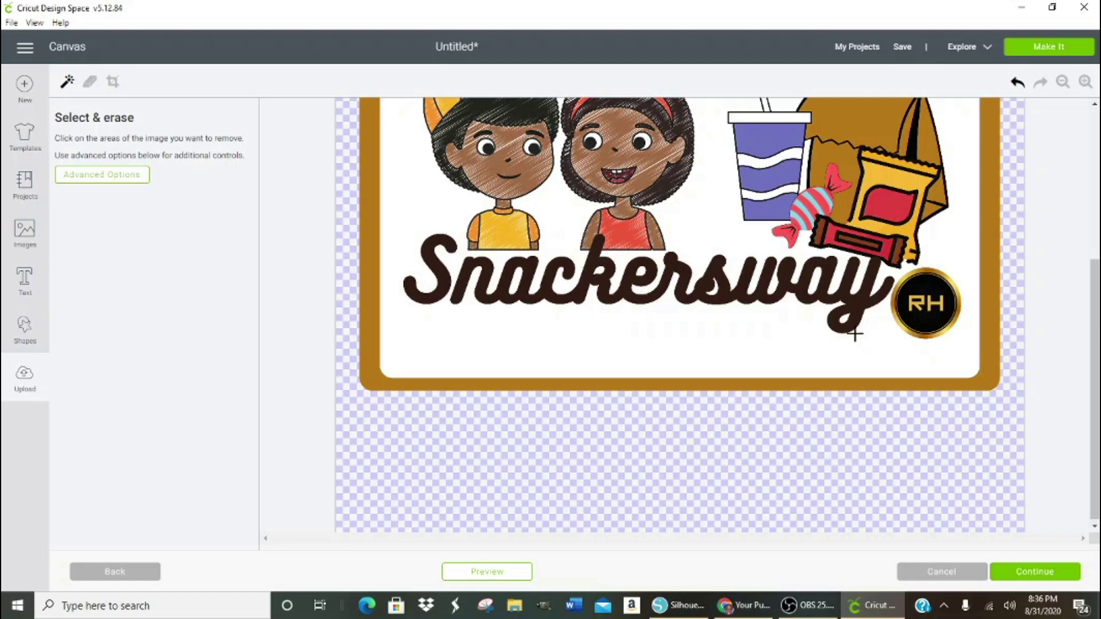
pyautogui.scroll(2, 929, 300)
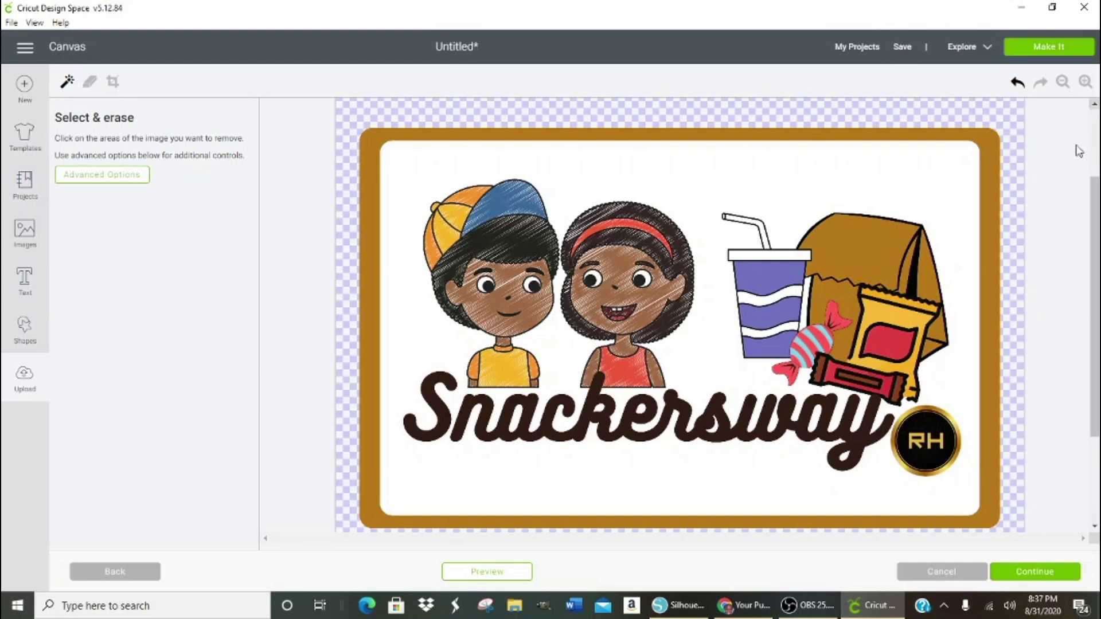
pyautogui.click(1028, 572)
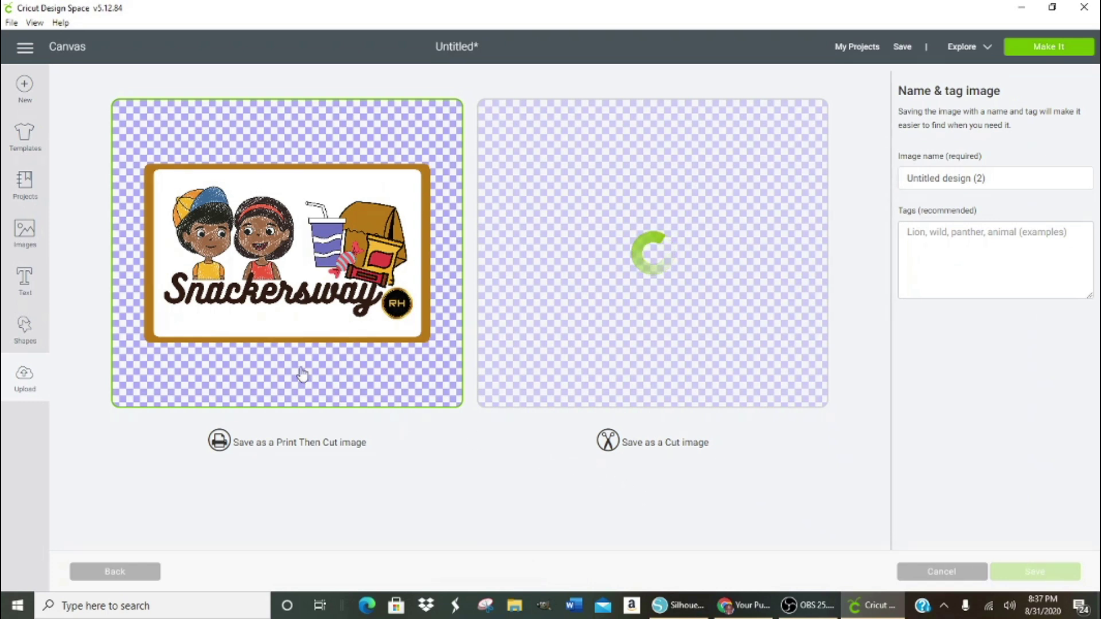
# - Save the upload as a Print Then Cut image named 'snackersway Logo' and select it from Recently uploaded images
pyautogui.click(973, 178)
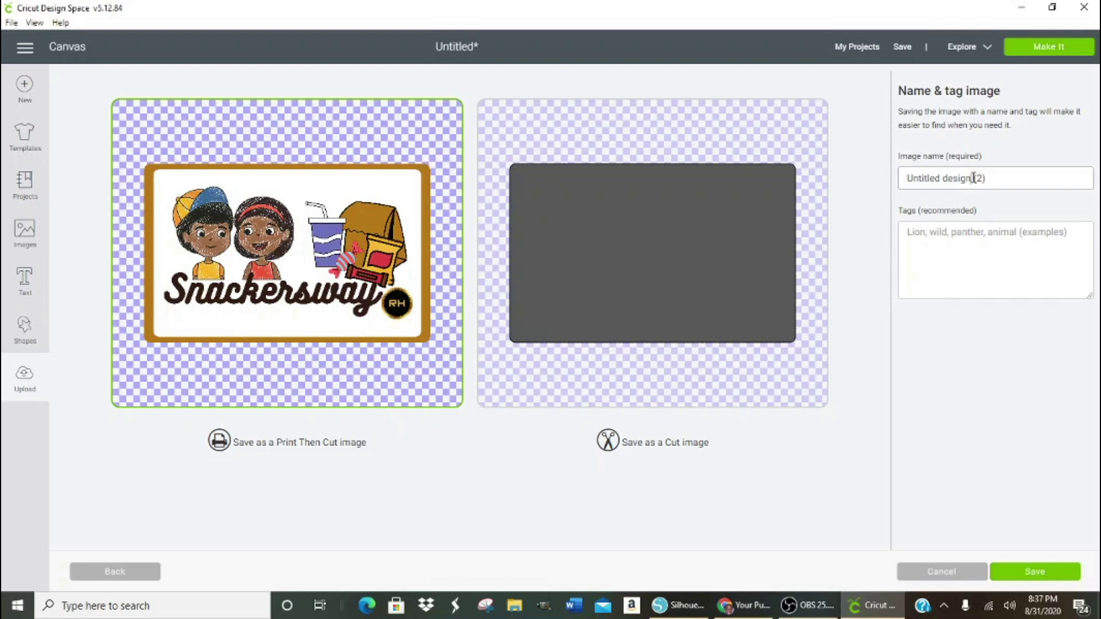
pyautogui.hotkey('ctrl', 'a')
pyautogui.write('s')
pyautogui.click(1021, 571)
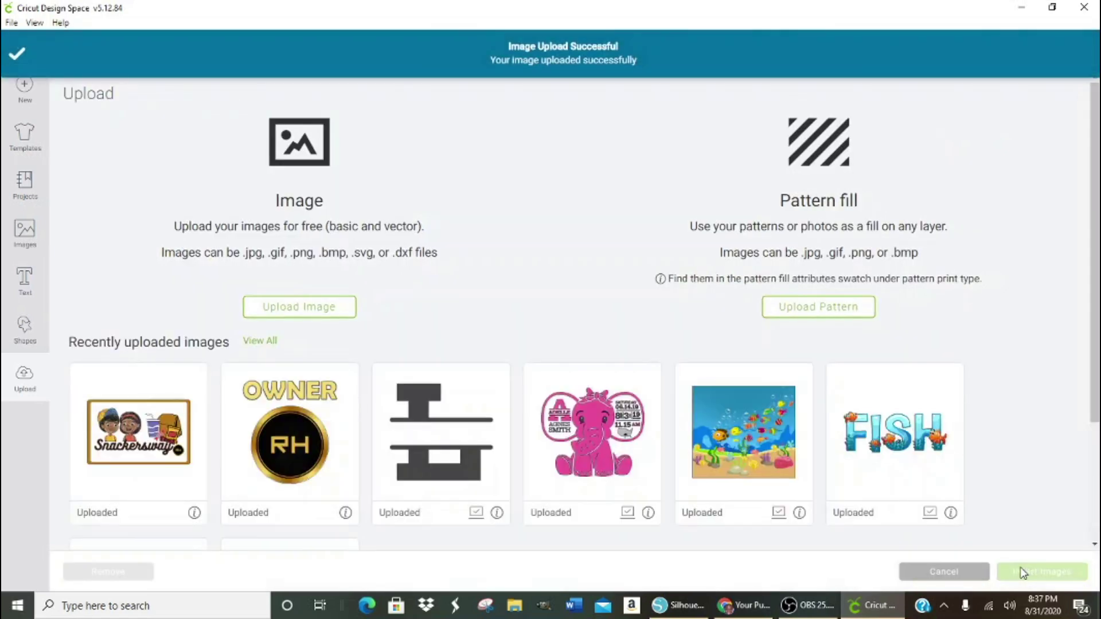
pyautogui.click(179, 462)
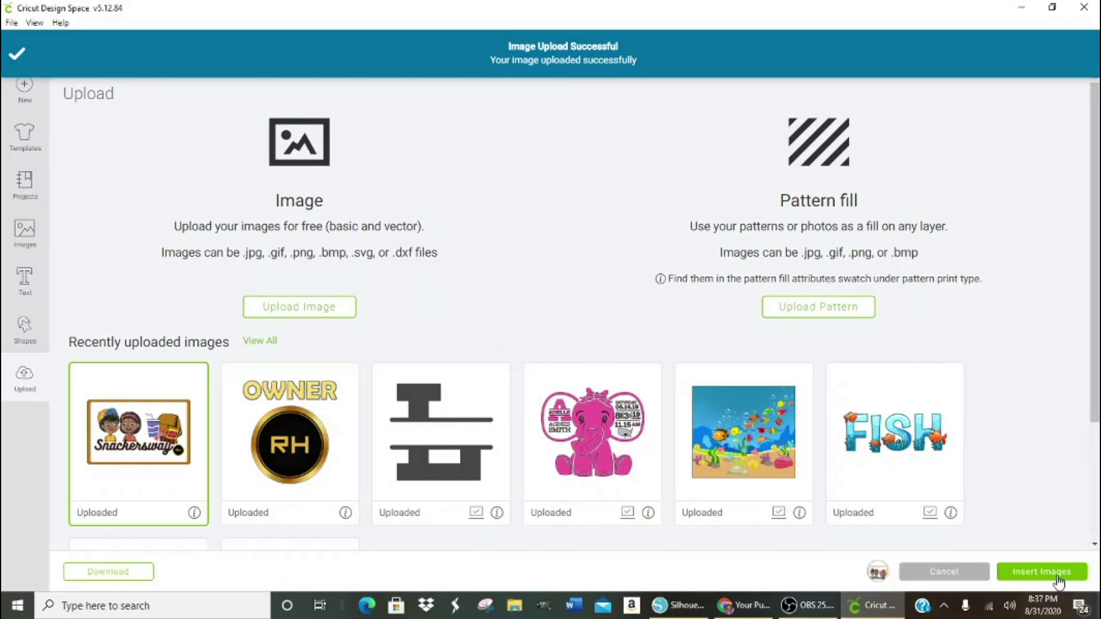
# - Insert the Snackersway image onto the canvas and drag it down and left
pyautogui.click(1058, 575)
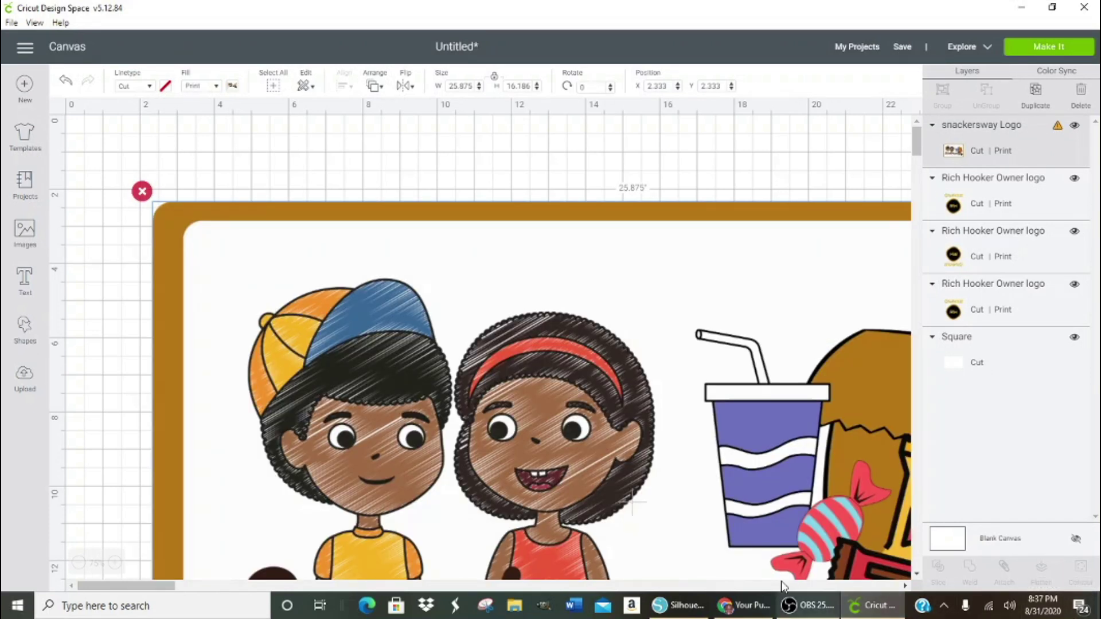
pyautogui.scroll(-10, 576, 418)
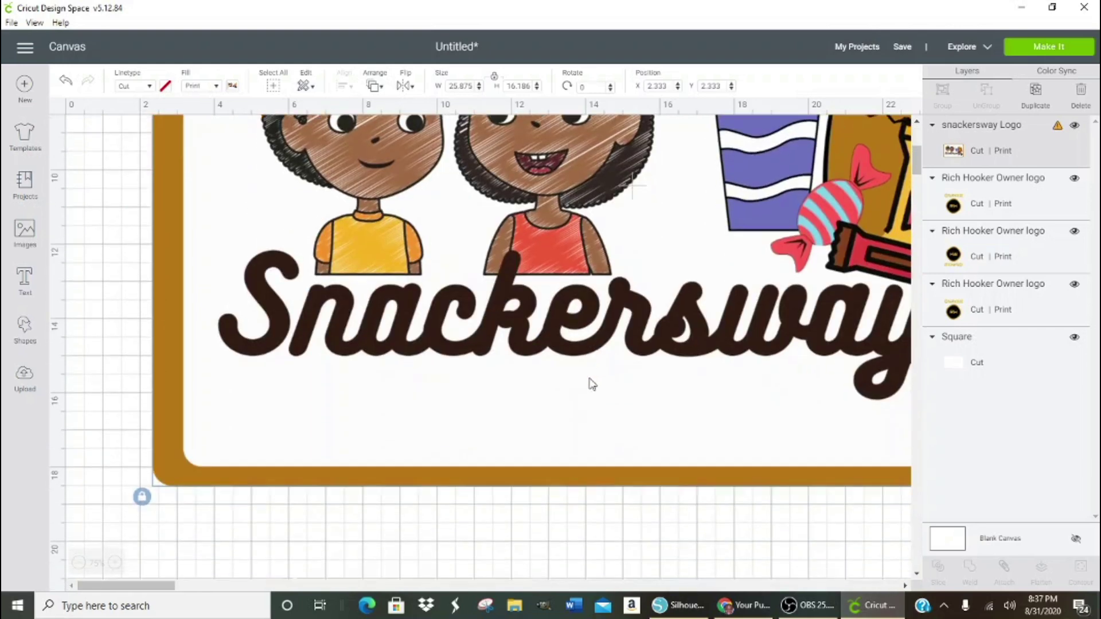
pyautogui.scroll(2, 594, 380)
pyautogui.moveTo(596, 349); pyautogui.dragTo(250, 457)
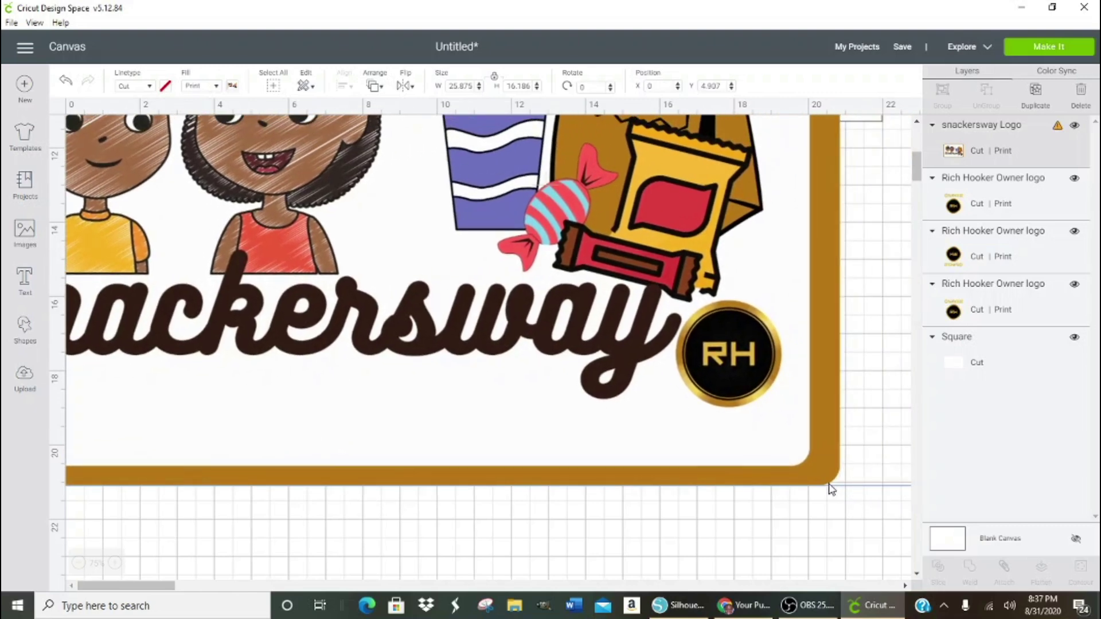
pyautogui.moveTo(825, 481); pyautogui.dragTo(811, 576)
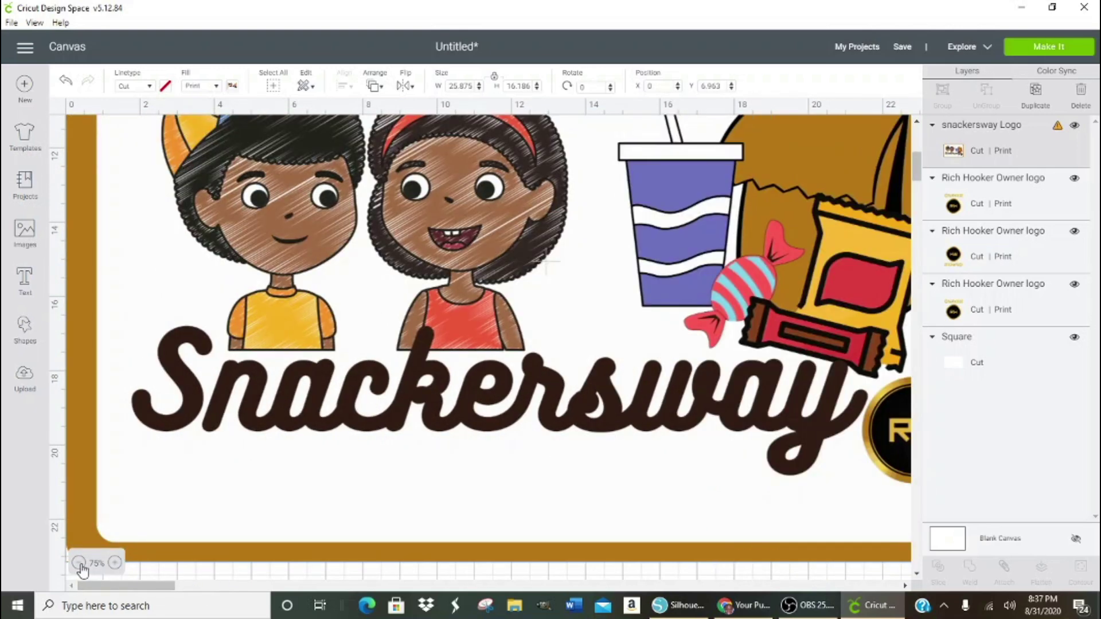
# - Move the Snackersway image right and shrink it to about 5.875 × 3.675 in
pyautogui.click(79, 564)
pyautogui.click(79, 563)
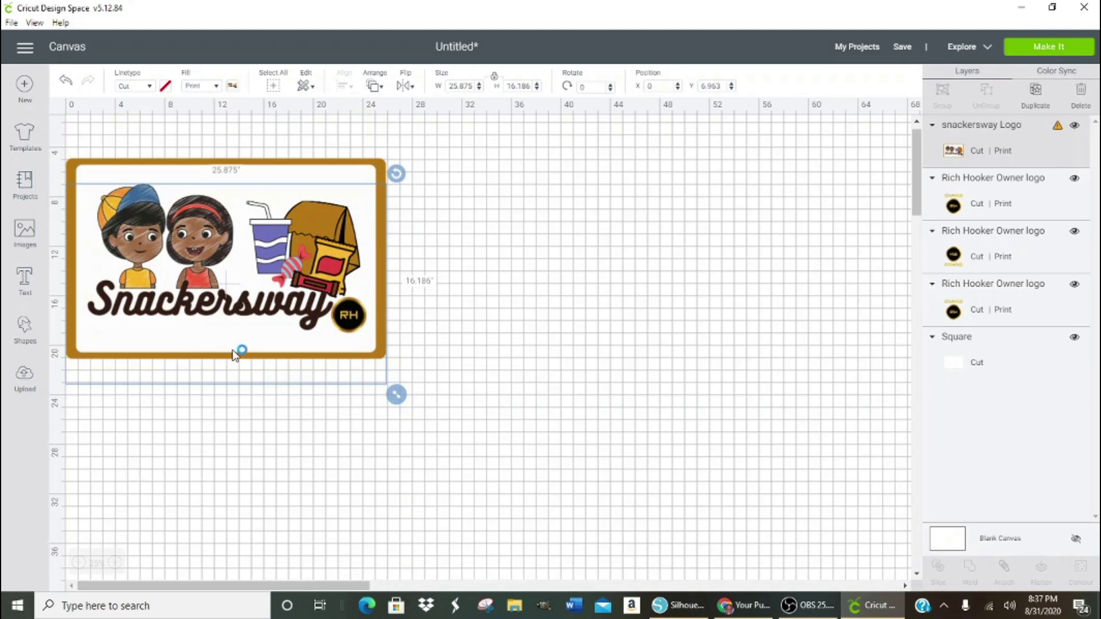
pyautogui.moveTo(219, 364); pyautogui.dragTo(634, 463)
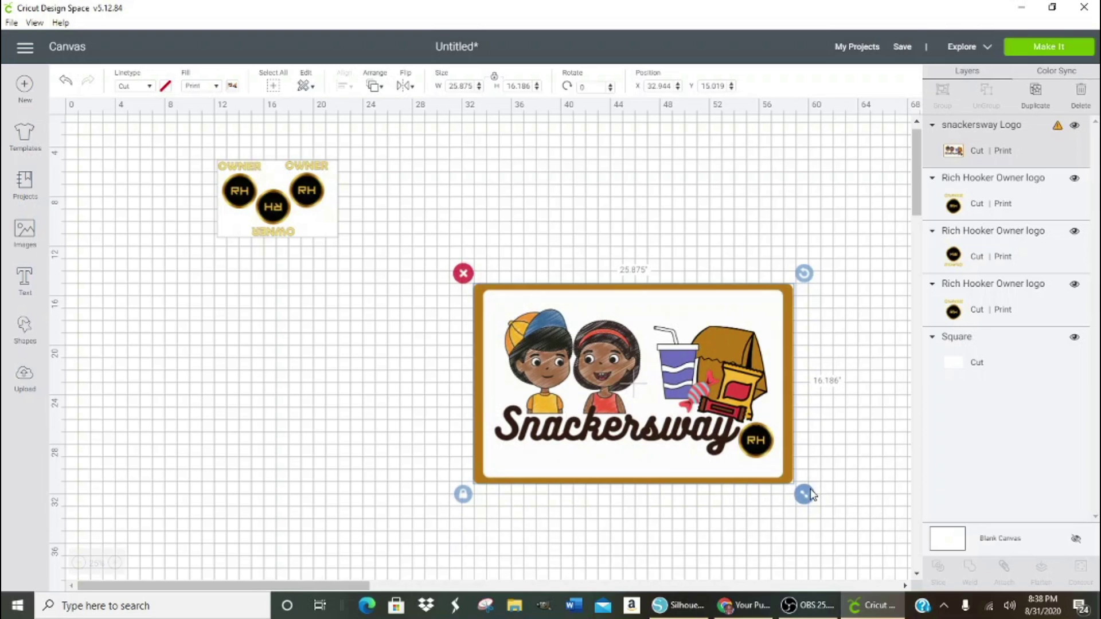
pyautogui.moveTo(809, 501); pyautogui.dragTo(560, 322)
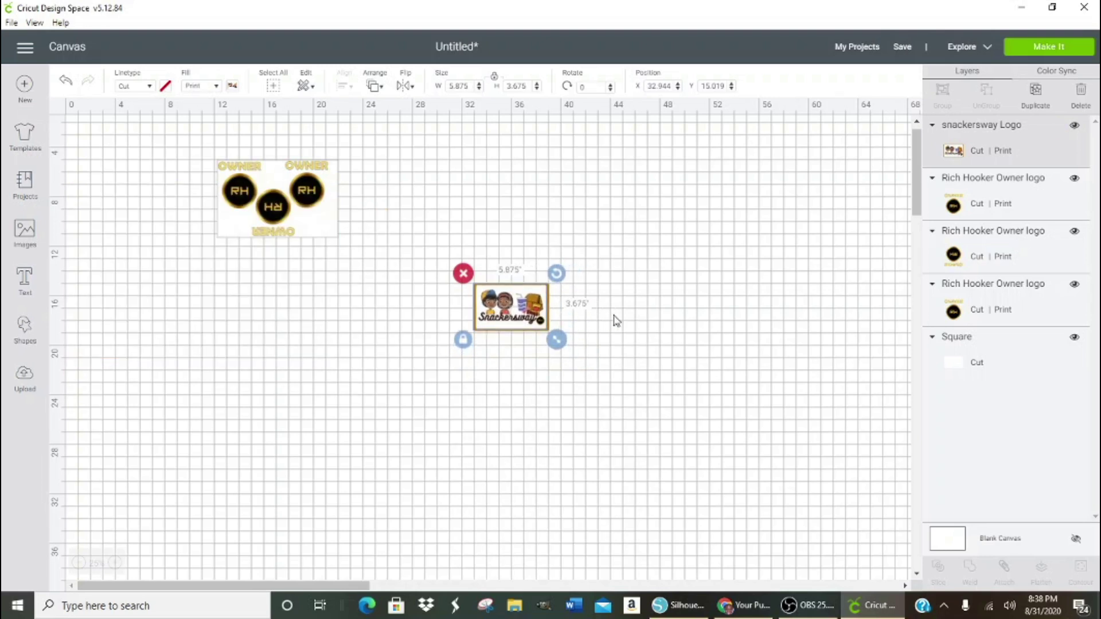
# - Bring the Snackersway image over the logo board near its upper-right edge
pyautogui.click(643, 323)
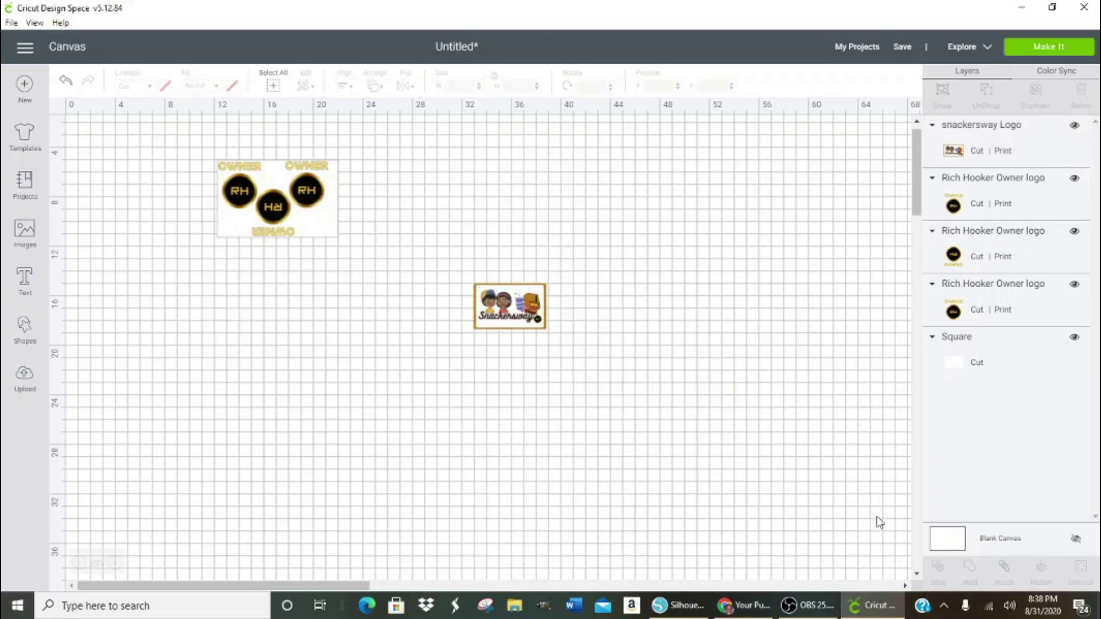
pyautogui.click(115, 564)
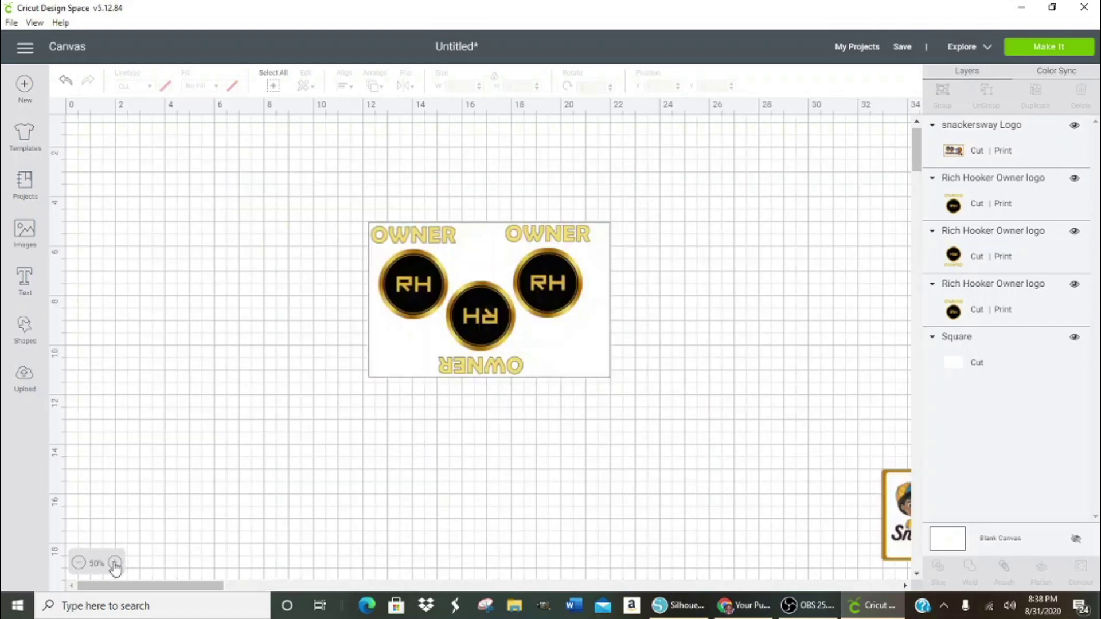
pyautogui.moveTo(898, 516); pyautogui.dragTo(593, 295)
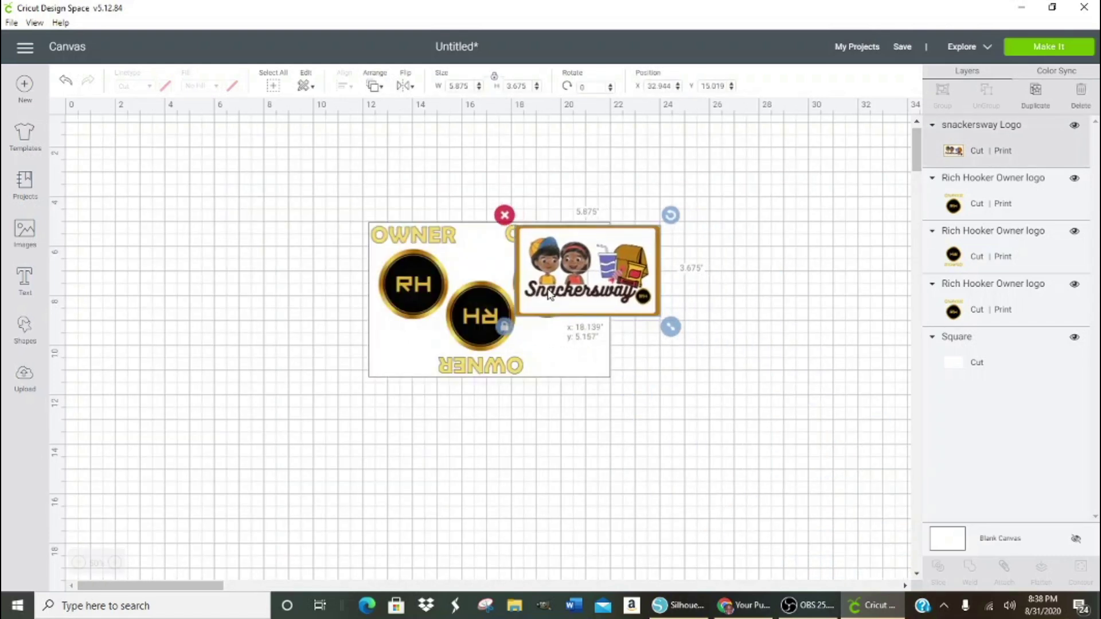
pyautogui.click(114, 564)
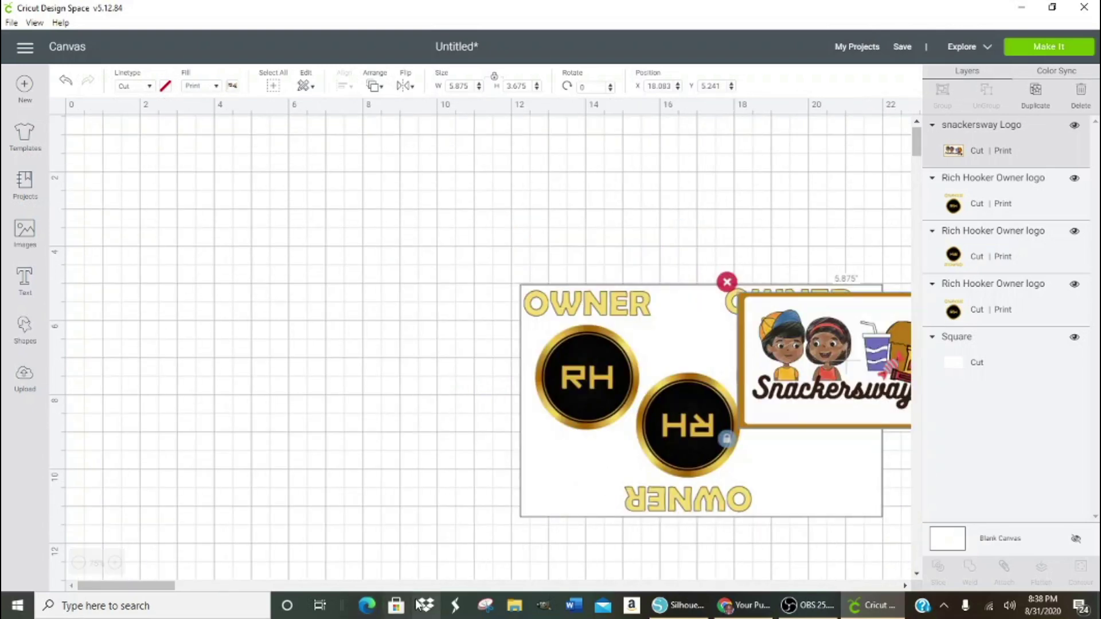
pyautogui.moveTo(167, 586); pyautogui.dragTo(197, 587)
pyautogui.moveTo(652, 372); pyautogui.dragTo(776, 527)
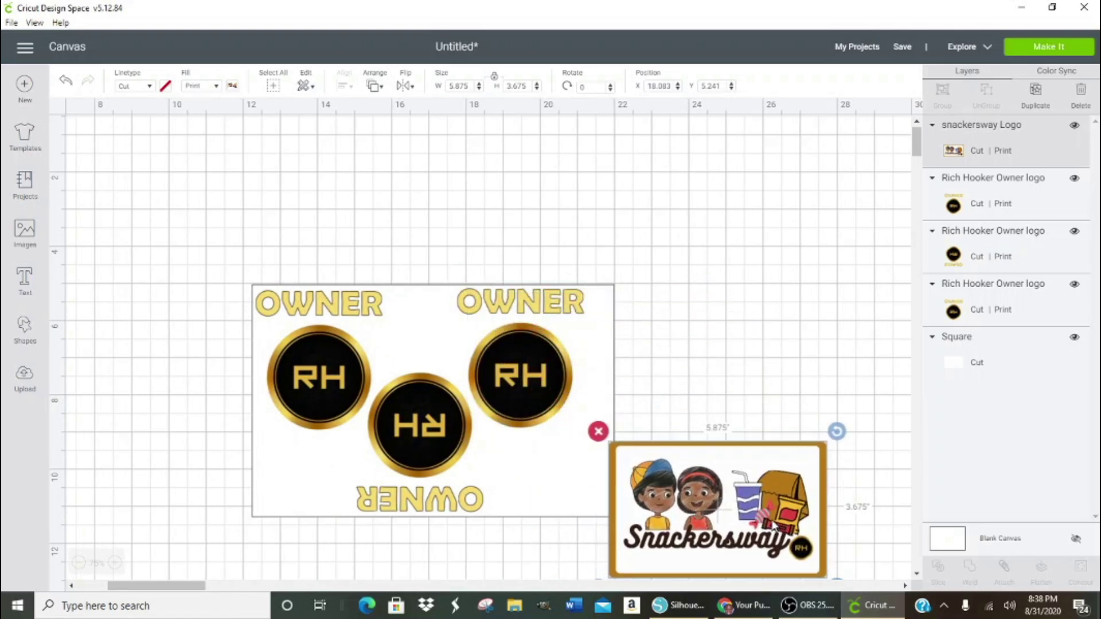
pyautogui.moveTo(776, 527); pyautogui.dragTo(802, 324)
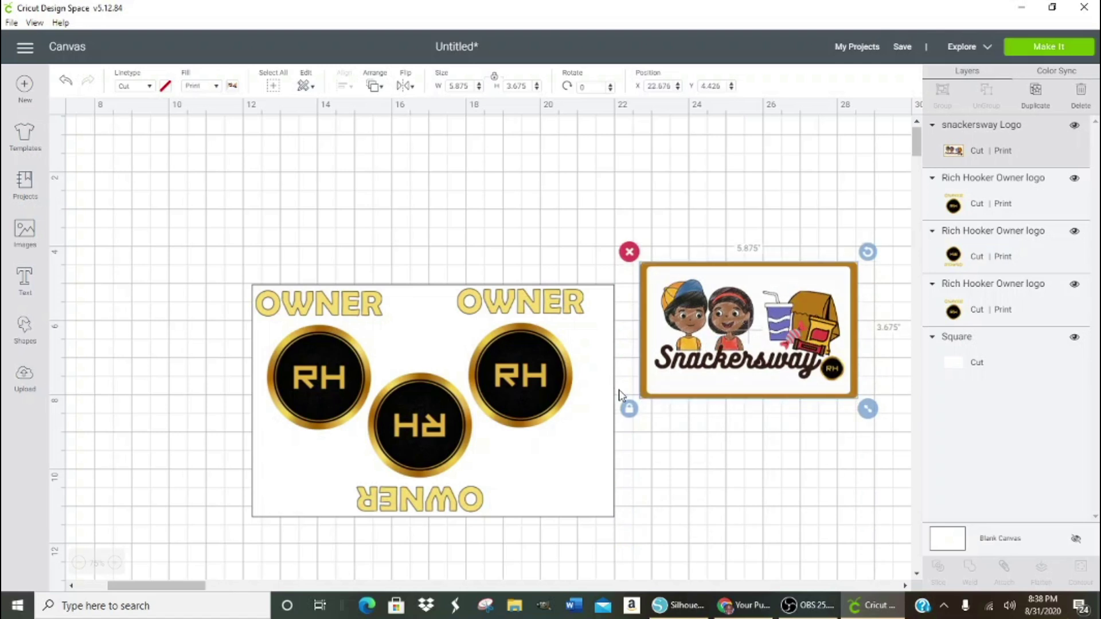
pyautogui.moveTo(674, 376); pyautogui.dragTo(698, 250)
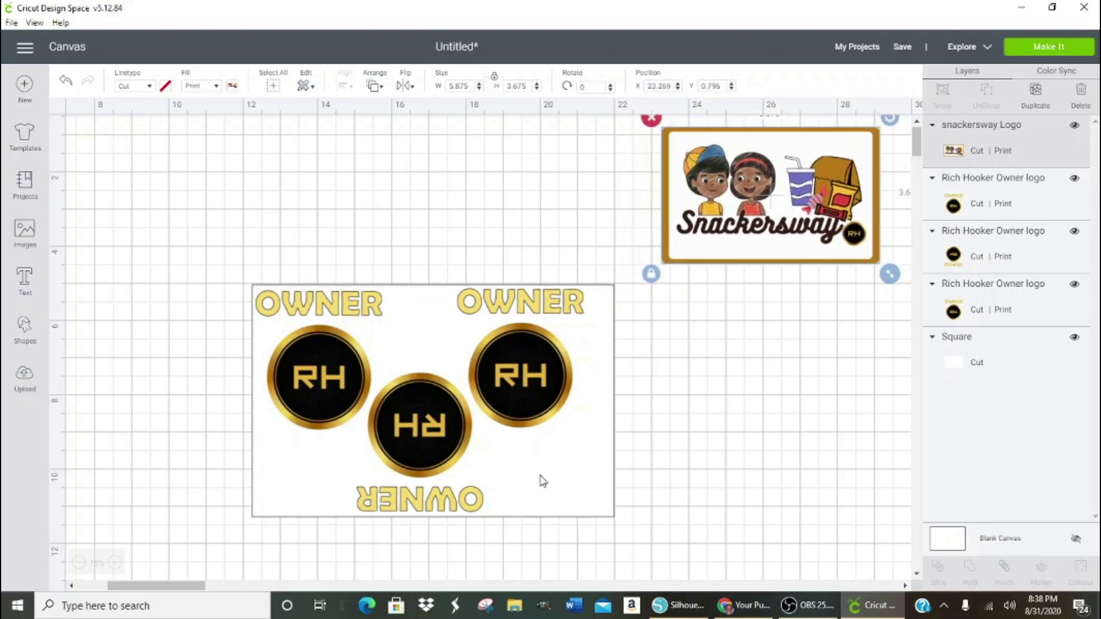
pyautogui.moveTo(792, 237); pyautogui.dragTo(763, 282)
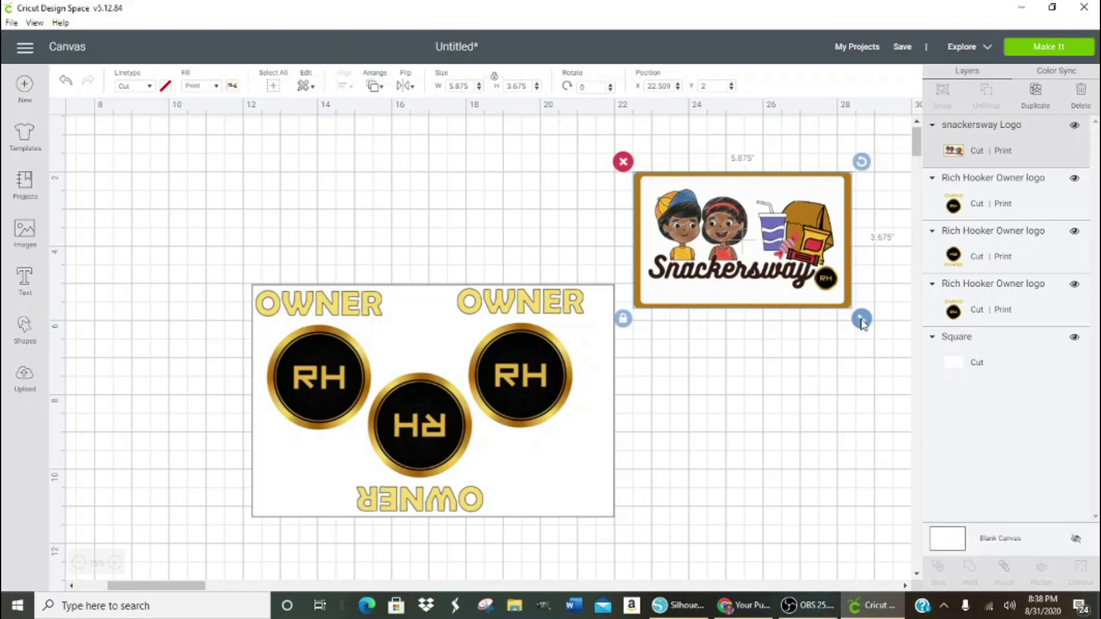
# - Resize the Snackersway image to 3.542 × 2.215 in and fit it into the lower-right corner
pyautogui.moveTo(863, 322); pyautogui.dragTo(574, 496)
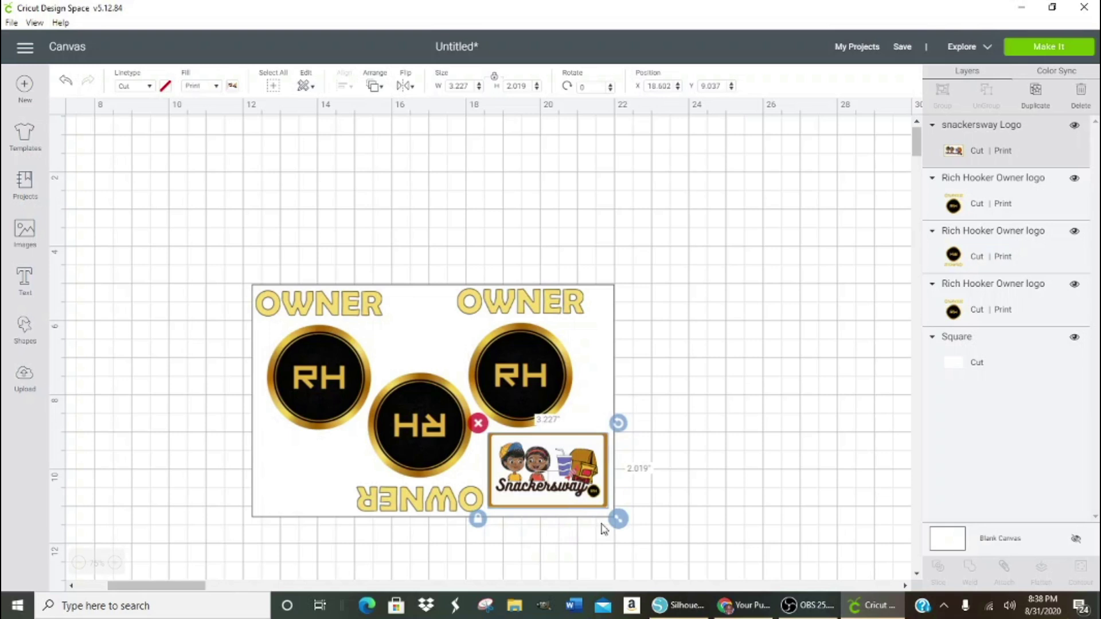
pyautogui.moveTo(620, 523); pyautogui.dragTo(623, 527)
pyautogui.moveTo(424, 442); pyautogui.dragTo(422, 443)
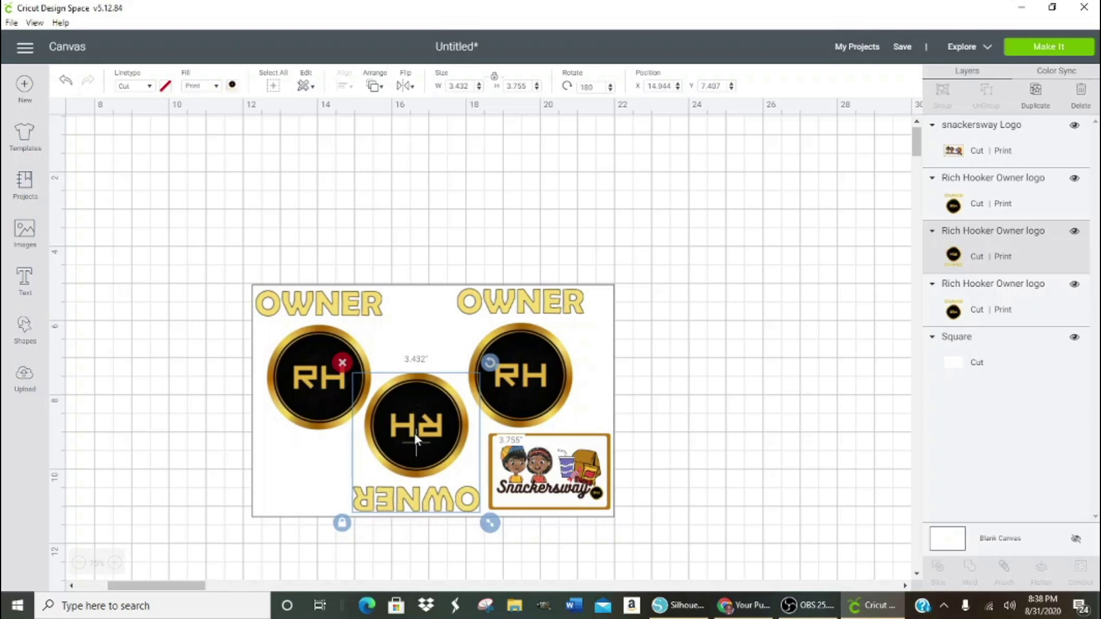
pyautogui.moveTo(415, 434); pyautogui.dragTo(414, 432)
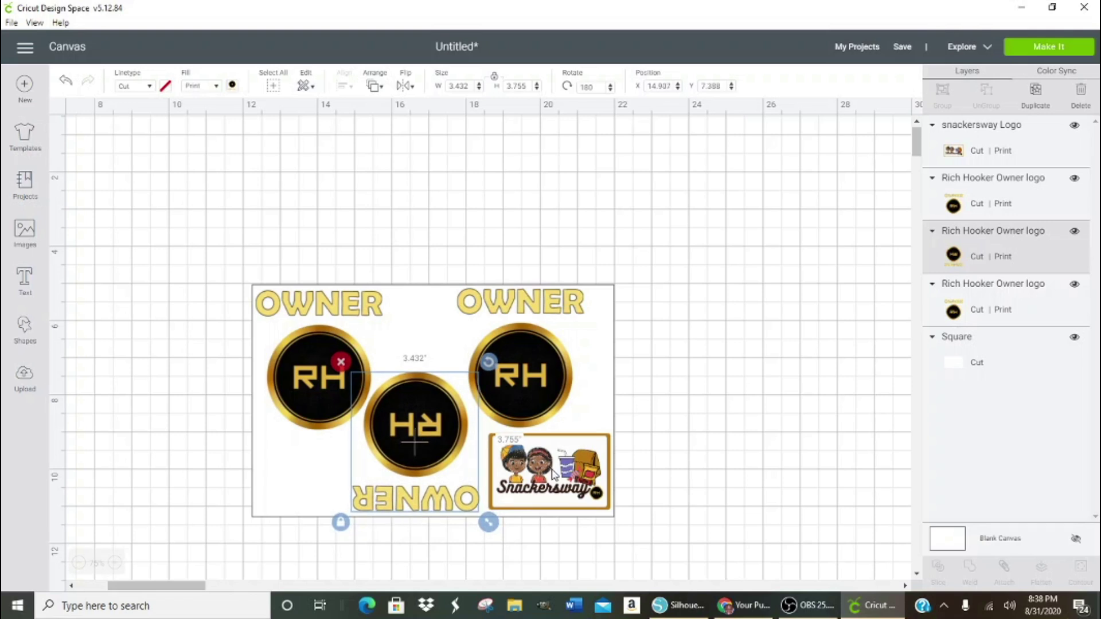
pyautogui.moveTo(555, 475); pyautogui.dragTo(548, 471)
pyautogui.moveTo(618, 521); pyautogui.dragTo(627, 534)
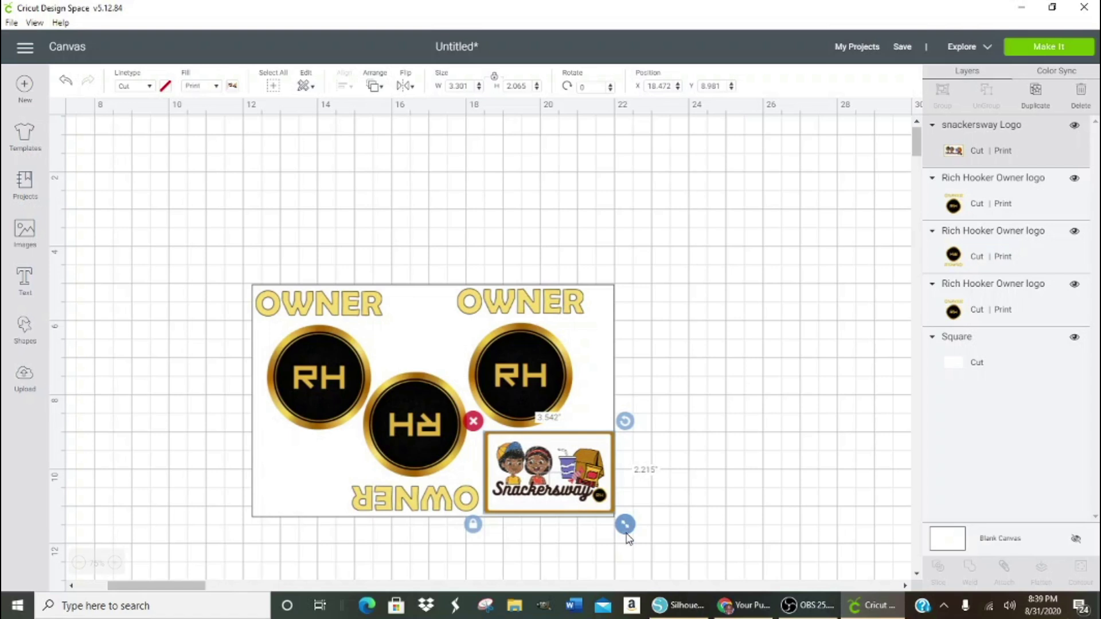
pyautogui.moveTo(570, 496); pyautogui.dragTo(565, 494)
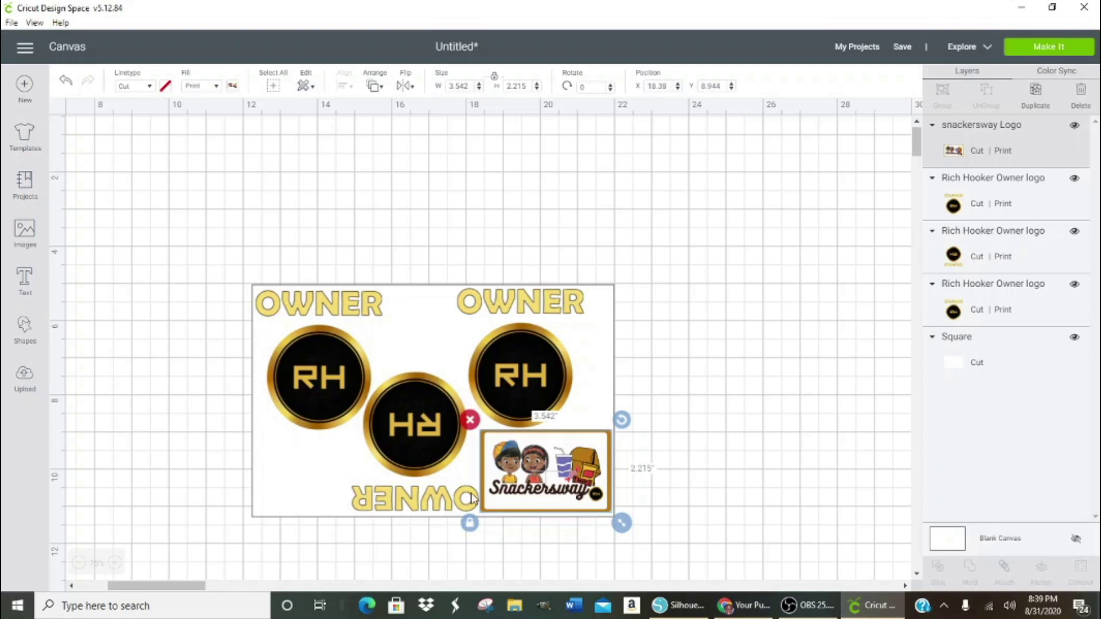
# - Straighten the top-left RH OWNER logo's angle and nudge it down and left
pyautogui.click(318, 408)
pyautogui.moveTo(395, 281); pyautogui.dragTo(364, 455)
pyautogui.moveTo(381, 398); pyautogui.dragTo(395, 282)
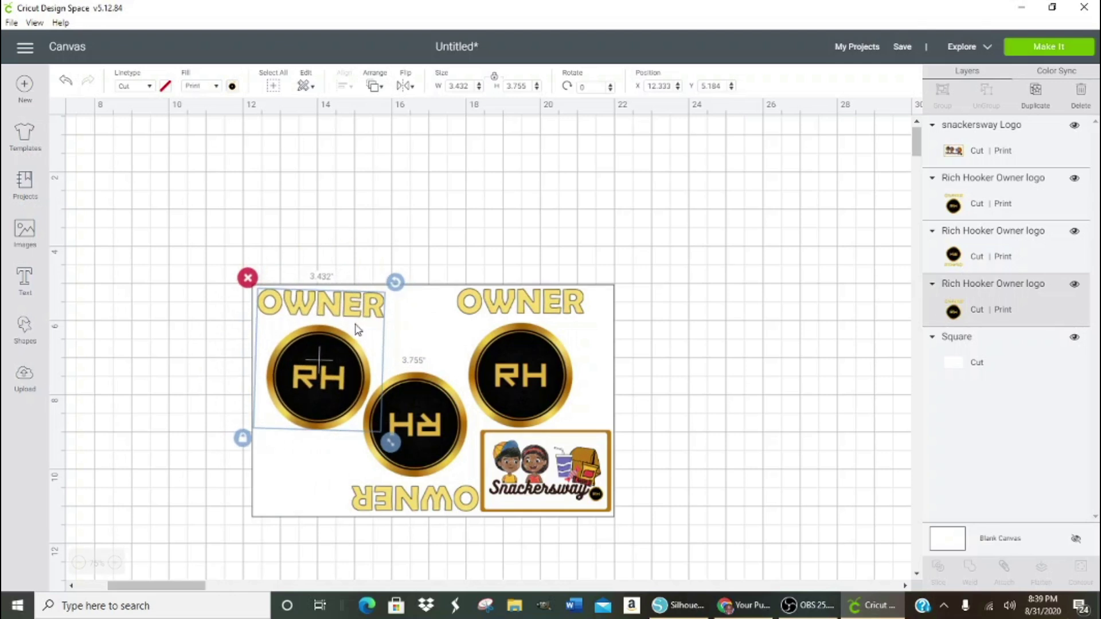
pyautogui.moveTo(354, 328); pyautogui.dragTo(356, 327)
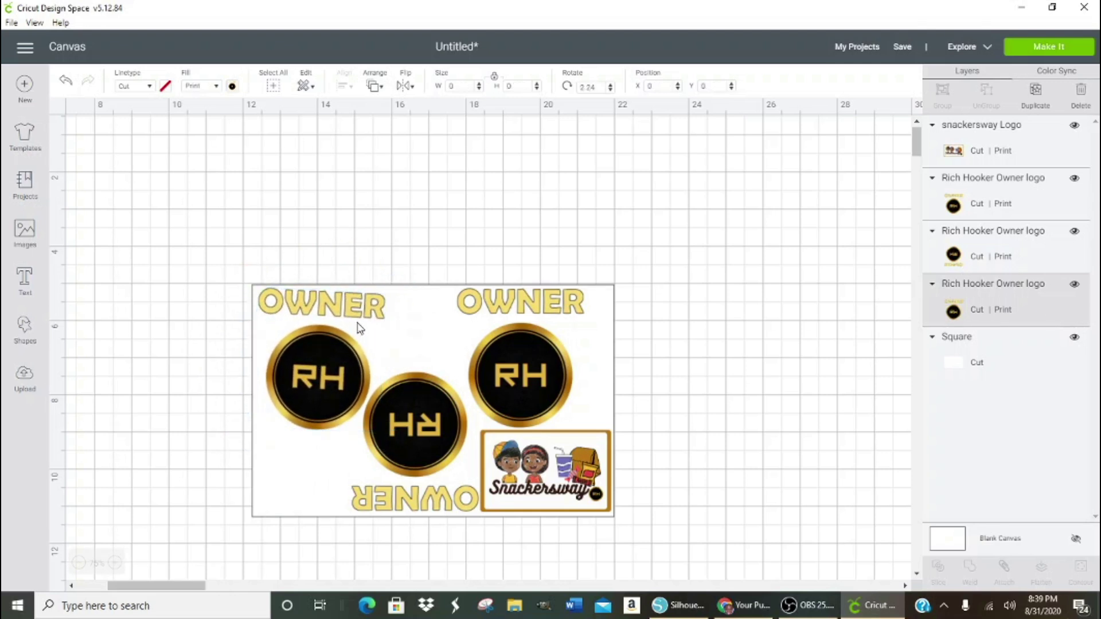
pyautogui.moveTo(324, 375); pyautogui.dragTo(322, 375)
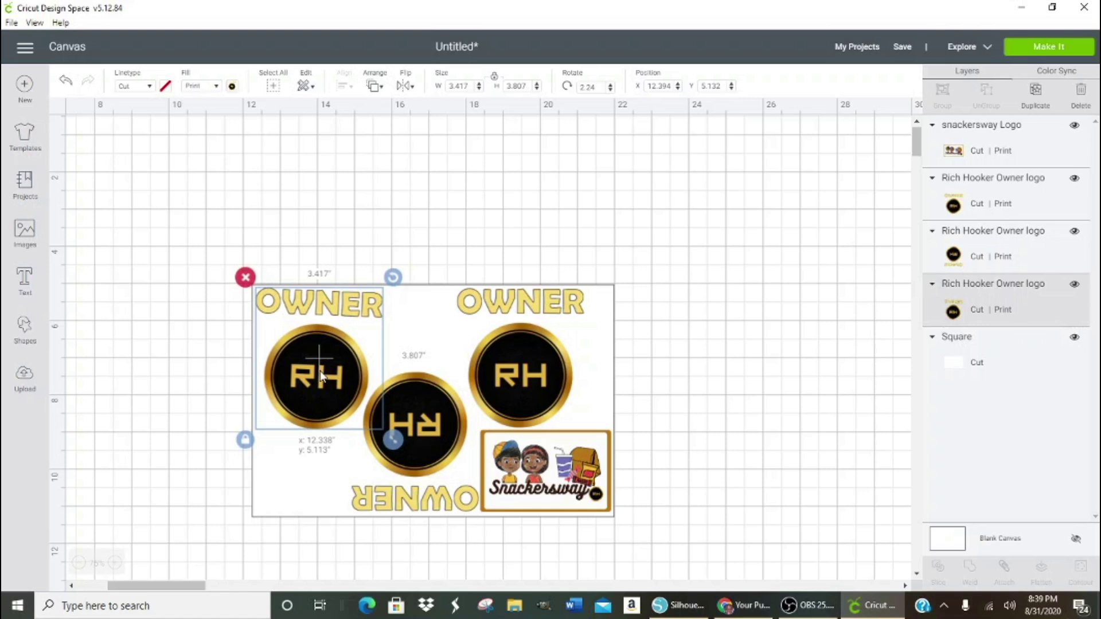
pyautogui.moveTo(321, 375); pyautogui.dragTo(319, 376)
# - Nudge the mirrored middle RH logo, the Snackersway image and the right RH logo into place
pyautogui.moveTo(439, 412); pyautogui.dragTo(428, 418)
pyautogui.moveTo(520, 455); pyautogui.dragTo(517, 455)
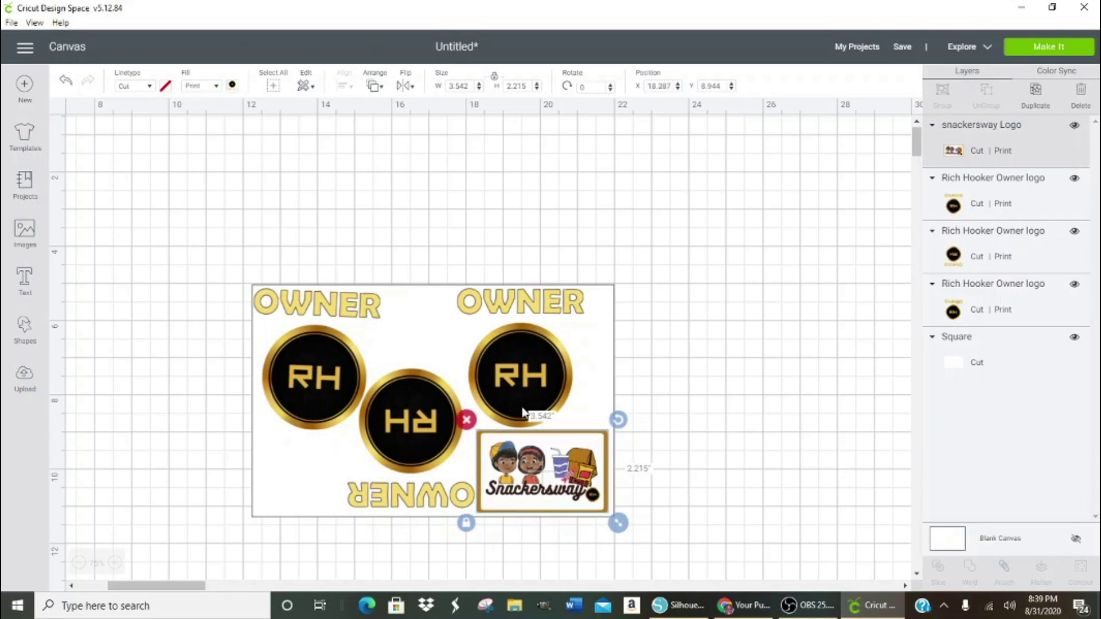
pyautogui.click(529, 372)
pyautogui.moveTo(528, 370); pyautogui.dragTo(535, 367)
# - Enlarge the Snackersway image slightly and tilt the upside-down RH OWNER logo
pyautogui.moveTo(548, 470); pyautogui.dragTo(548, 468)
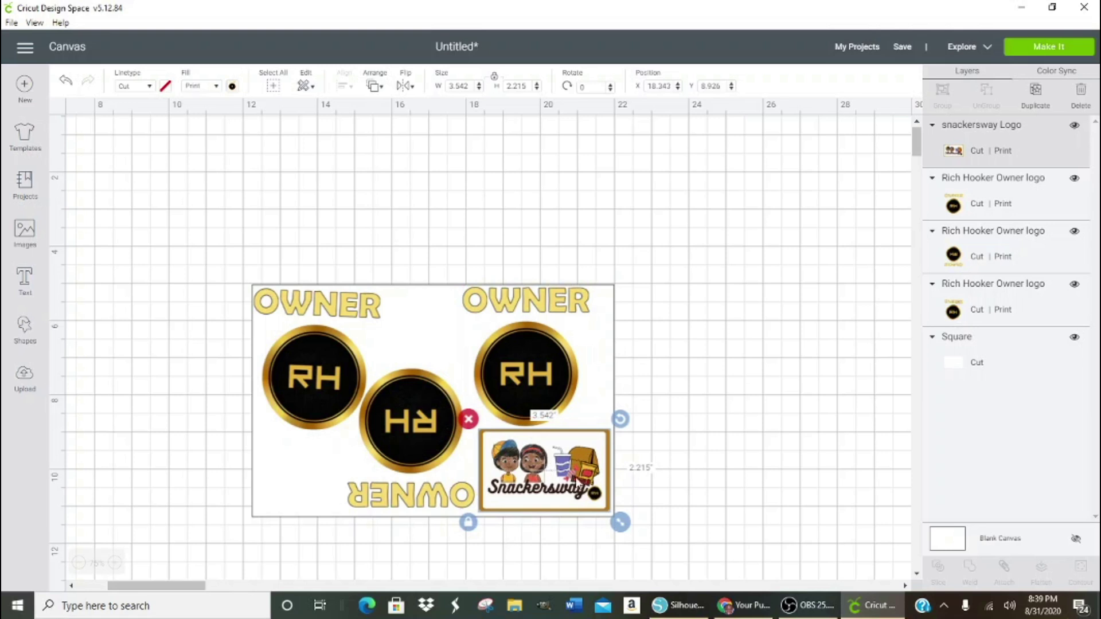
pyautogui.moveTo(627, 526); pyautogui.dragTo(631, 531)
pyautogui.moveTo(565, 489); pyautogui.dragTo(564, 489)
pyautogui.click(726, 450)
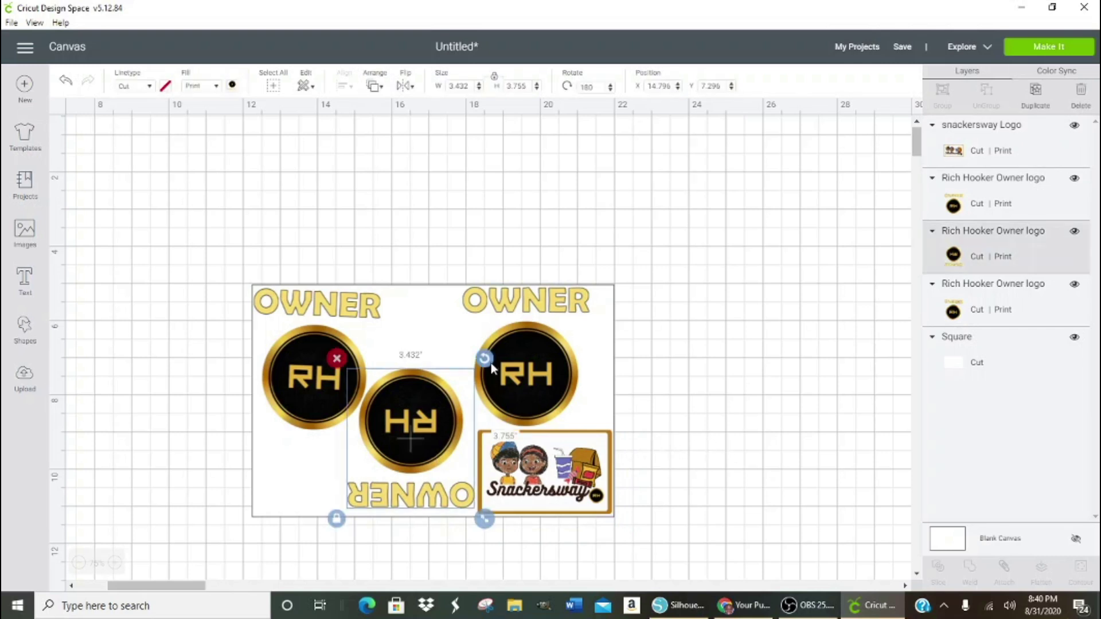
pyautogui.moveTo(491, 363); pyautogui.dragTo(492, 370)
pyautogui.click(734, 315)
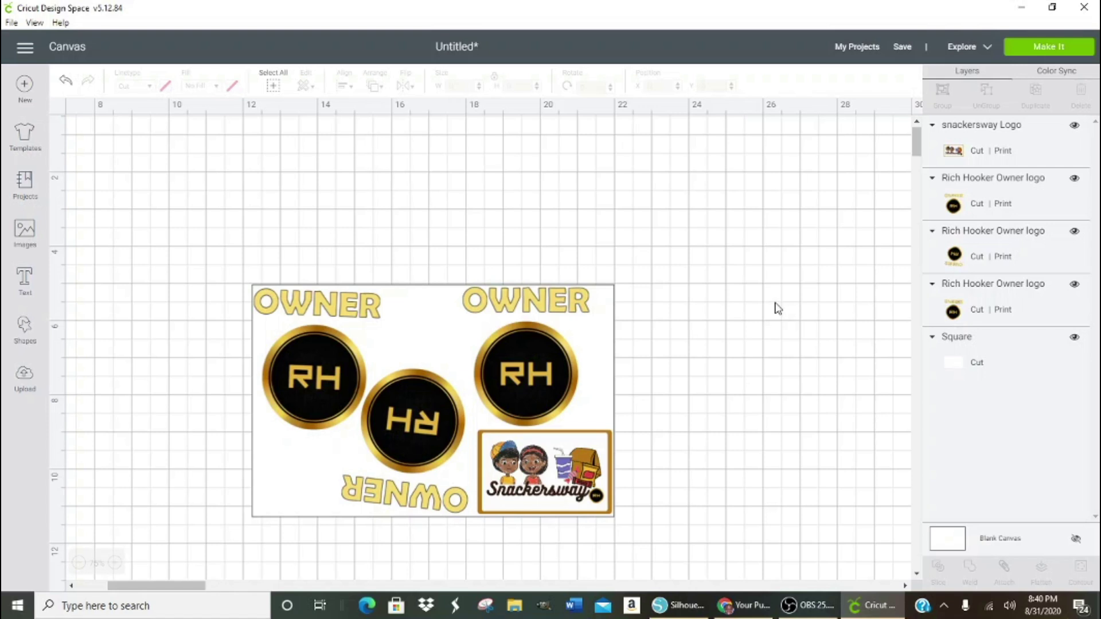
pyautogui.click(514, 379)
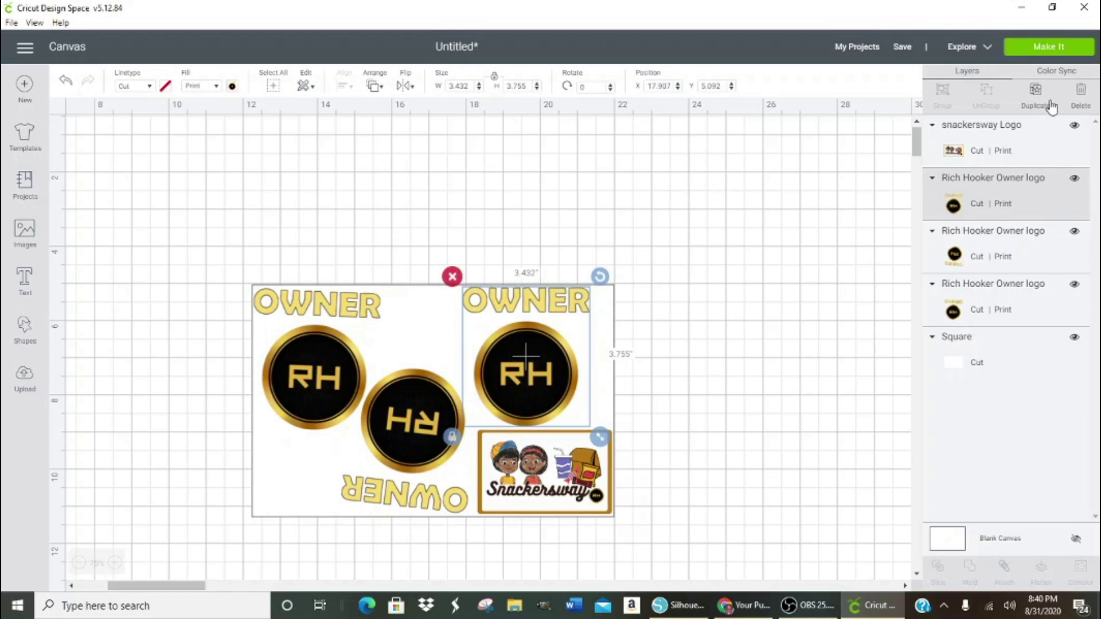
# - Duplicate the right RH OWNER logo beside the sheet and cover its RH disc with a 3.111 in circle
pyautogui.click(1036, 93)
pyautogui.moveTo(555, 336); pyautogui.dragTo(773, 236)
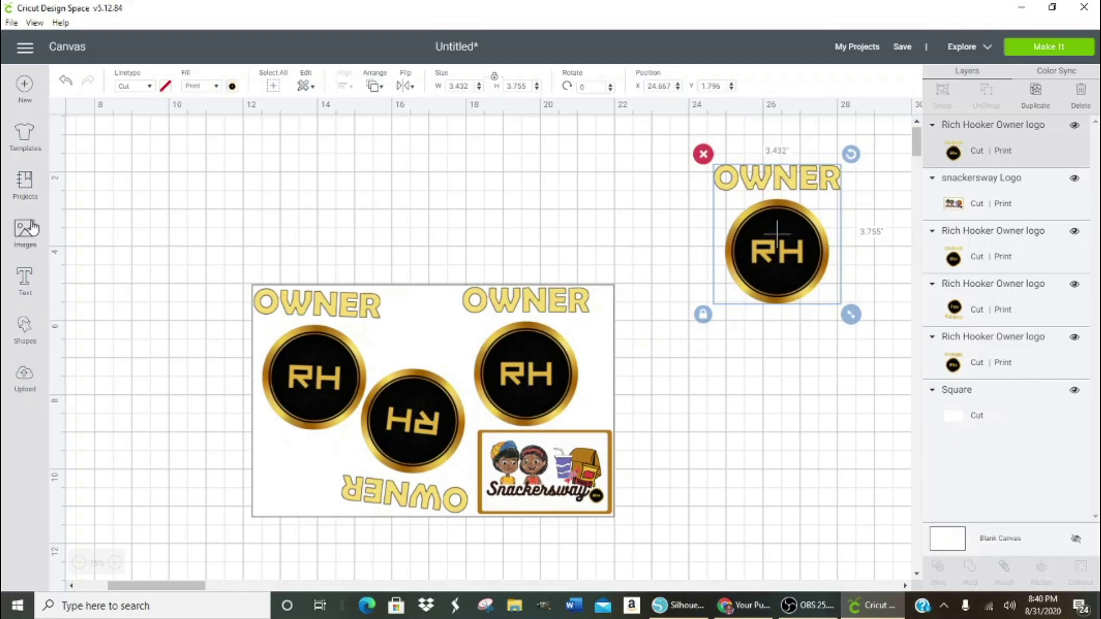
pyautogui.click(25, 330)
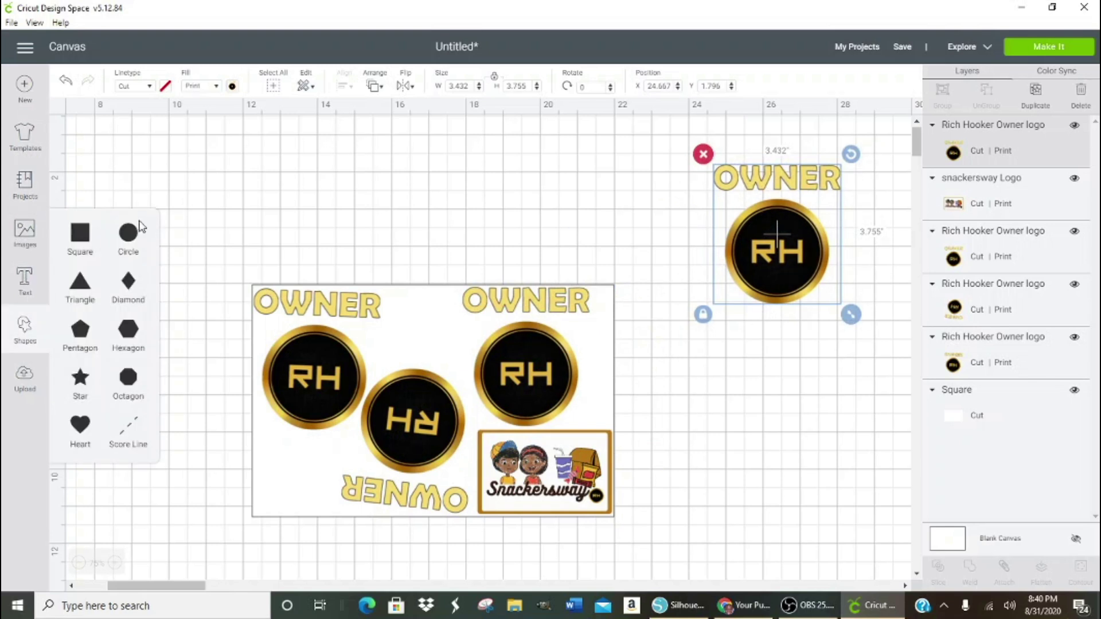
pyautogui.click(129, 235)
pyautogui.moveTo(677, 216); pyautogui.dragTo(737, 315)
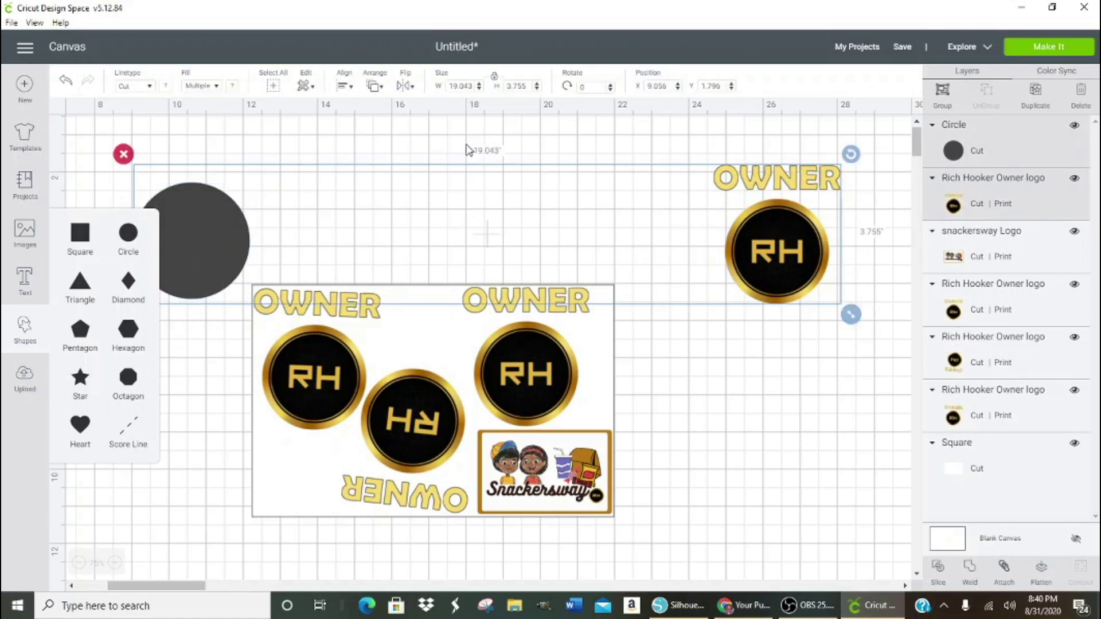
pyautogui.click(468, 150)
pyautogui.click(218, 234)
pyautogui.moveTo(204, 236); pyautogui.dragTo(297, 221)
pyautogui.moveTo(550, 233); pyautogui.dragTo(779, 254)
# - Slice the circle against the copied RH OWNER logo
pyautogui.click(600, 240)
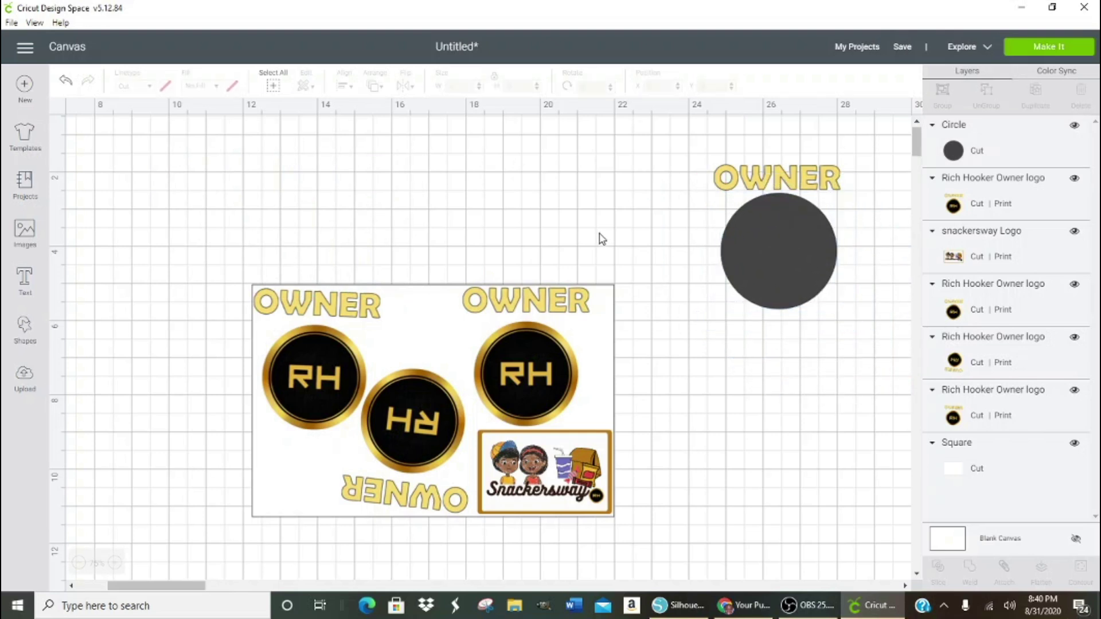
pyautogui.moveTo(647, 157); pyautogui.dragTo(827, 337)
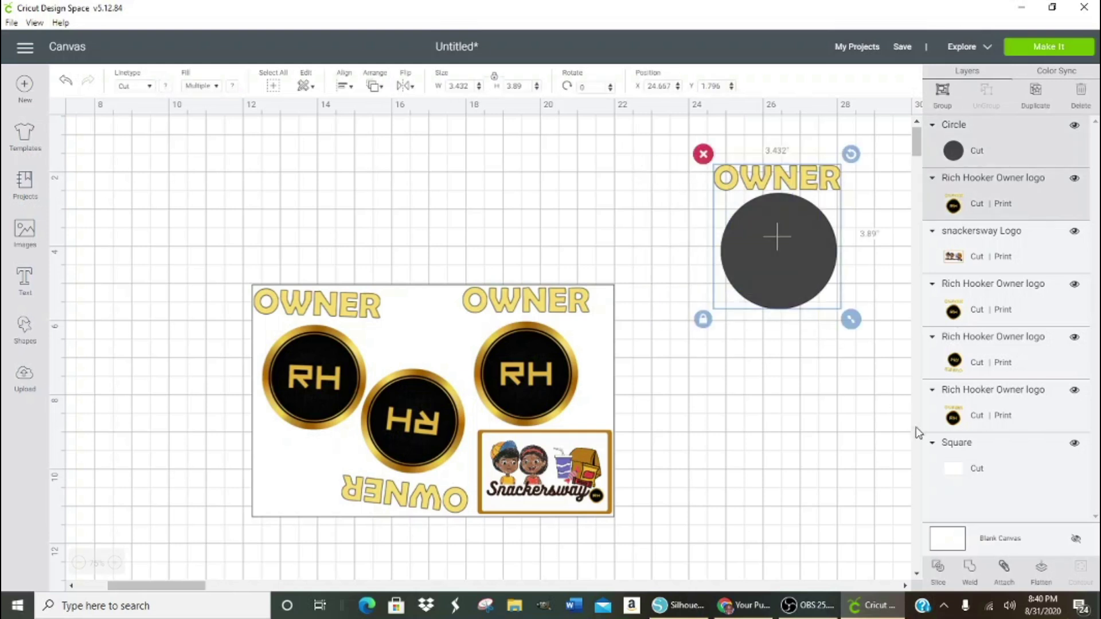
pyautogui.click(938, 572)
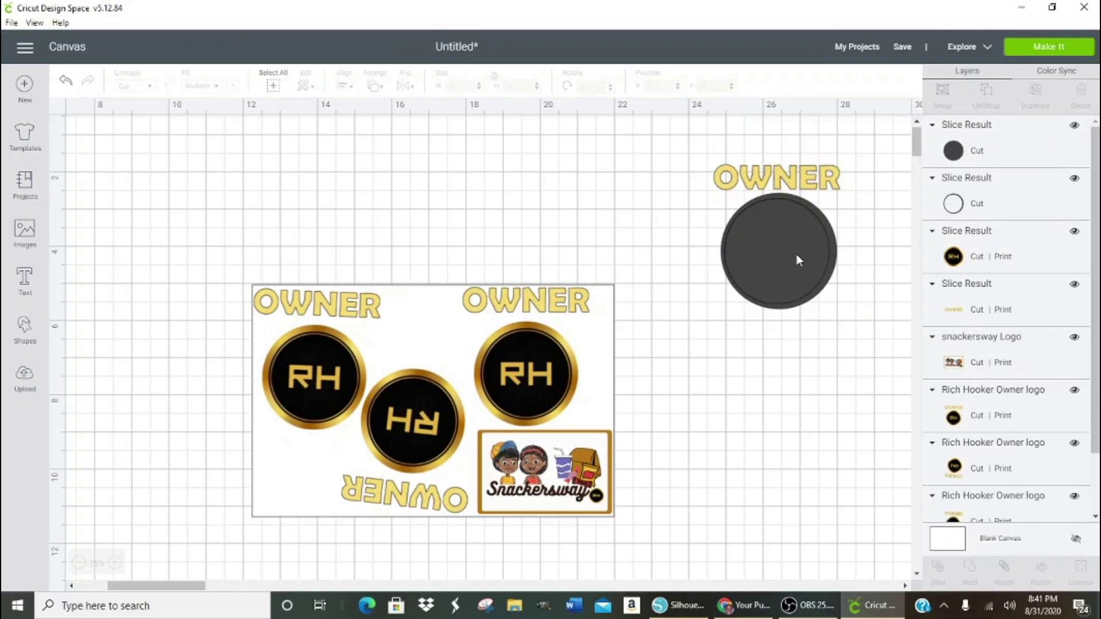
# - Delete the circle pieces and OWNER text, leaving a lone 2.815 × 2.829 in RH badge
pyautogui.moveTo(837, 256); pyautogui.dragTo(760, 481)
pyautogui.moveTo(778, 275); pyautogui.dragTo(697, 513)
pyautogui.moveTo(682, 378); pyautogui.dragTo(697, 533)
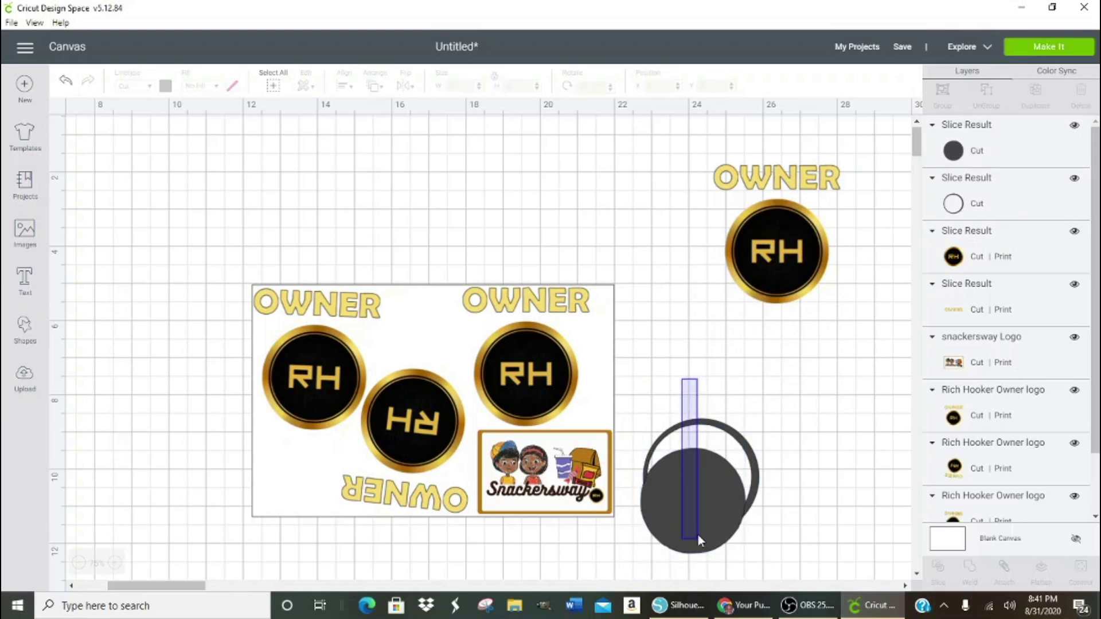
pyautogui.press('Delete')
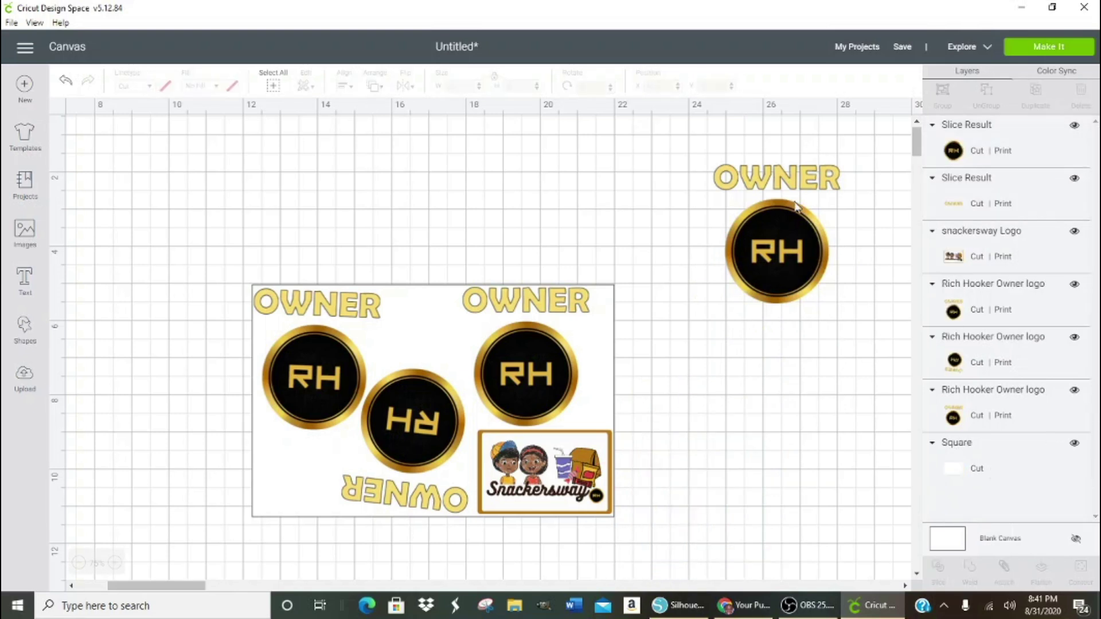
pyautogui.moveTo(697, 158); pyautogui.dragTo(866, 195)
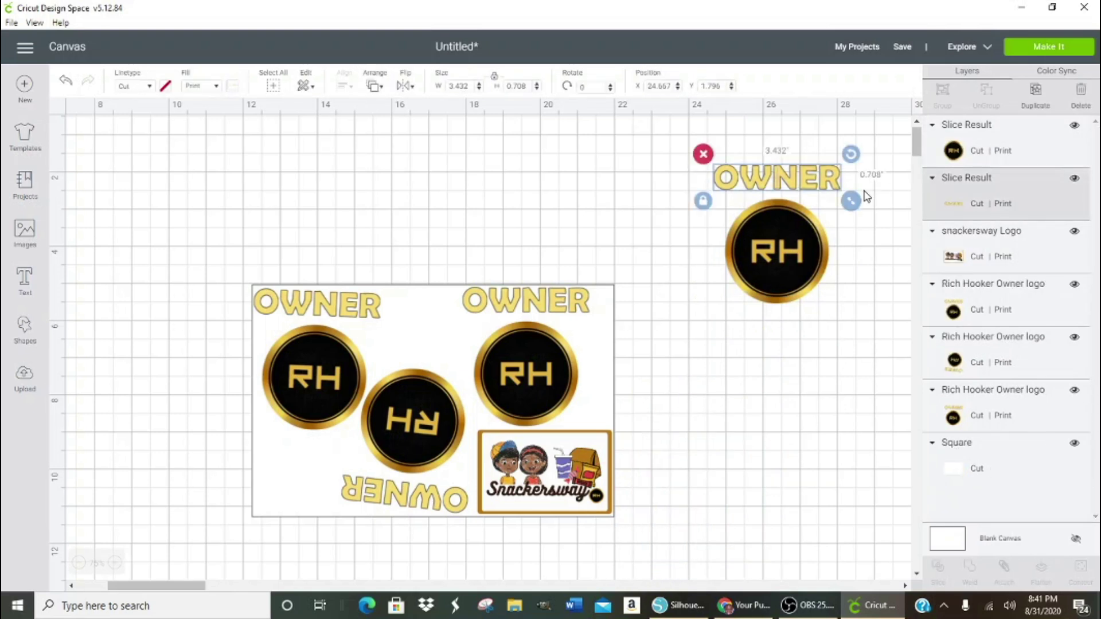
pyautogui.press('Delete')
pyautogui.click(789, 223)
pyautogui.moveTo(787, 222); pyautogui.dragTo(708, 201)
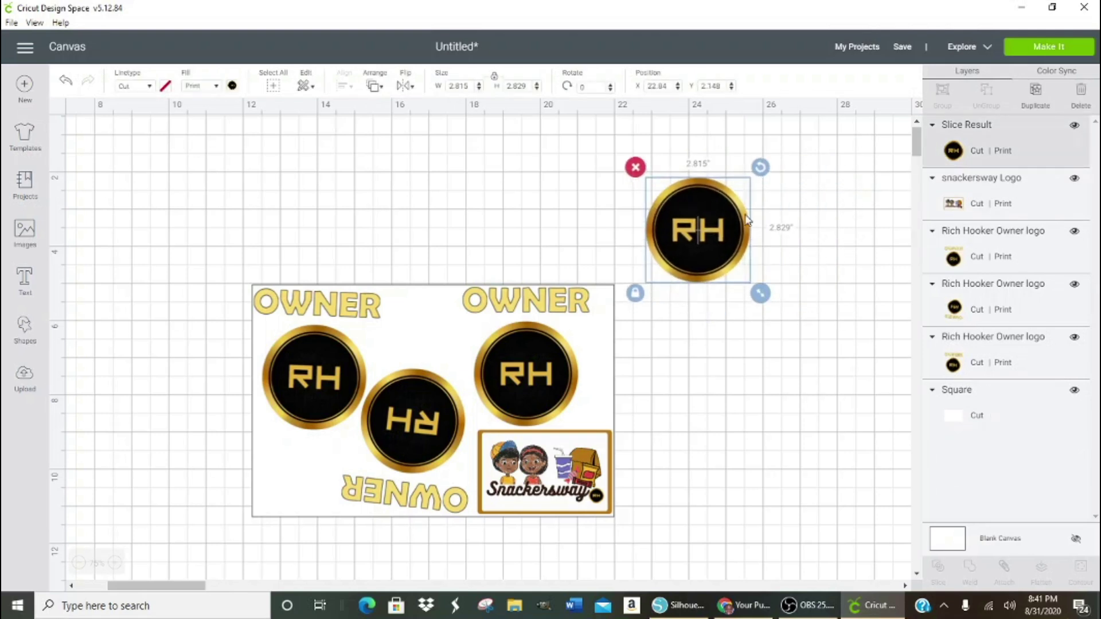
# - Shrink the RH badge to about 2 inches and place it top-centre on the sheet
pyautogui.moveTo(764, 301); pyautogui.dragTo(745, 273)
pyautogui.moveTo(688, 225); pyautogui.dragTo(422, 337)
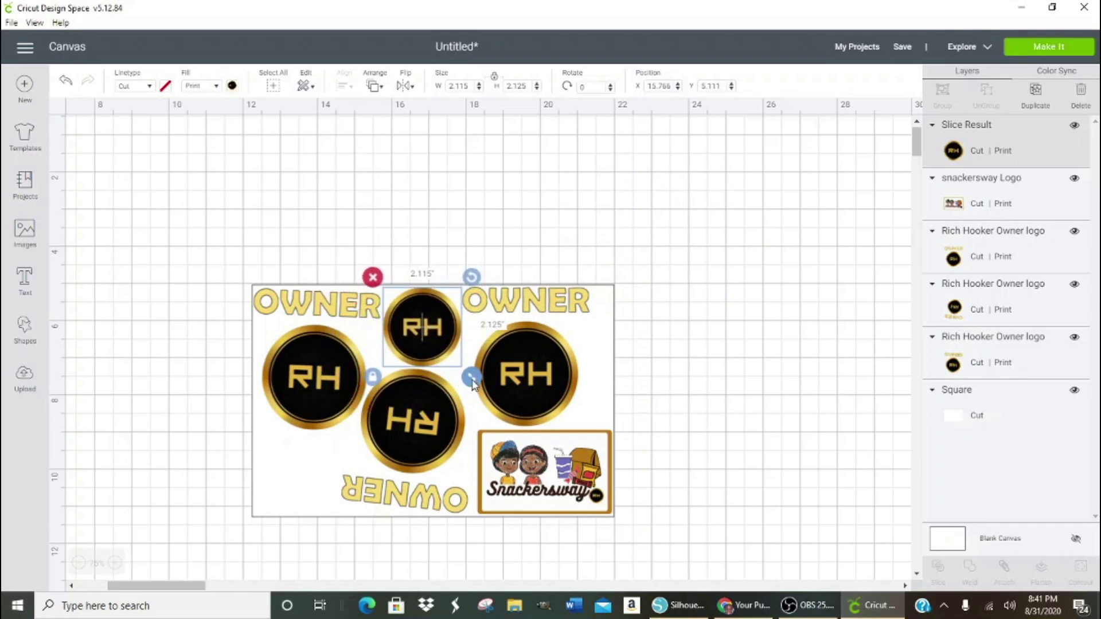
pyautogui.moveTo(473, 381); pyautogui.dragTo(433, 355)
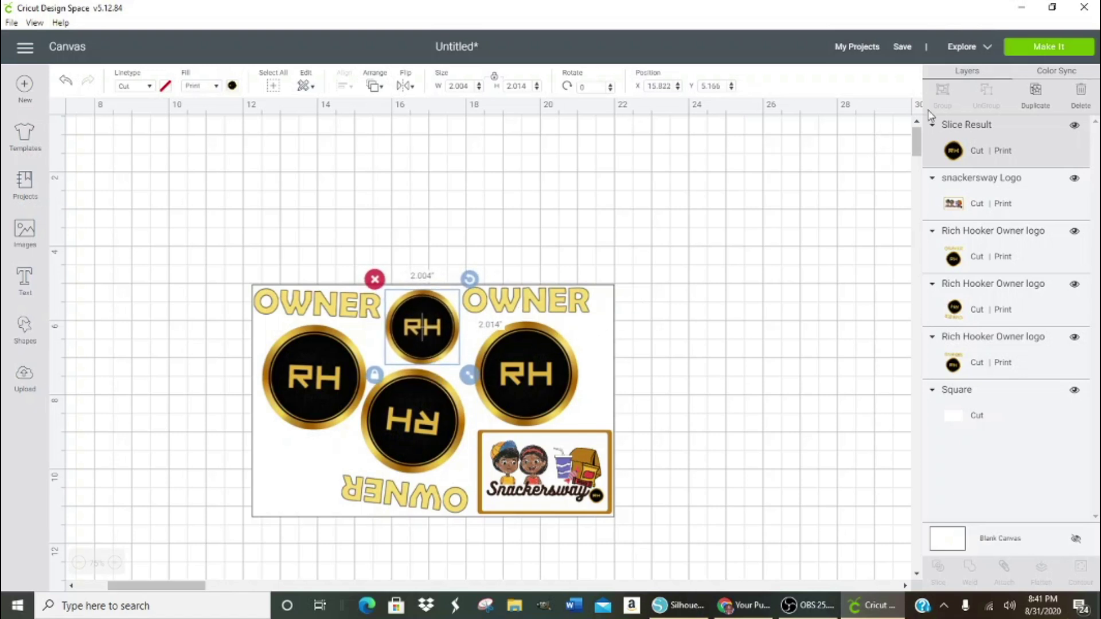
# - Duplicate the badge to the sheet's lower left, enlarged to 2.207 × 2.218 in
pyautogui.click(1036, 92)
pyautogui.moveTo(445, 354); pyautogui.dragTo(300, 482)
pyautogui.moveTo(344, 527); pyautogui.dragTo(346, 532)
pyautogui.moveTo(301, 491); pyautogui.dragTo(299, 487)
pyautogui.click(835, 349)
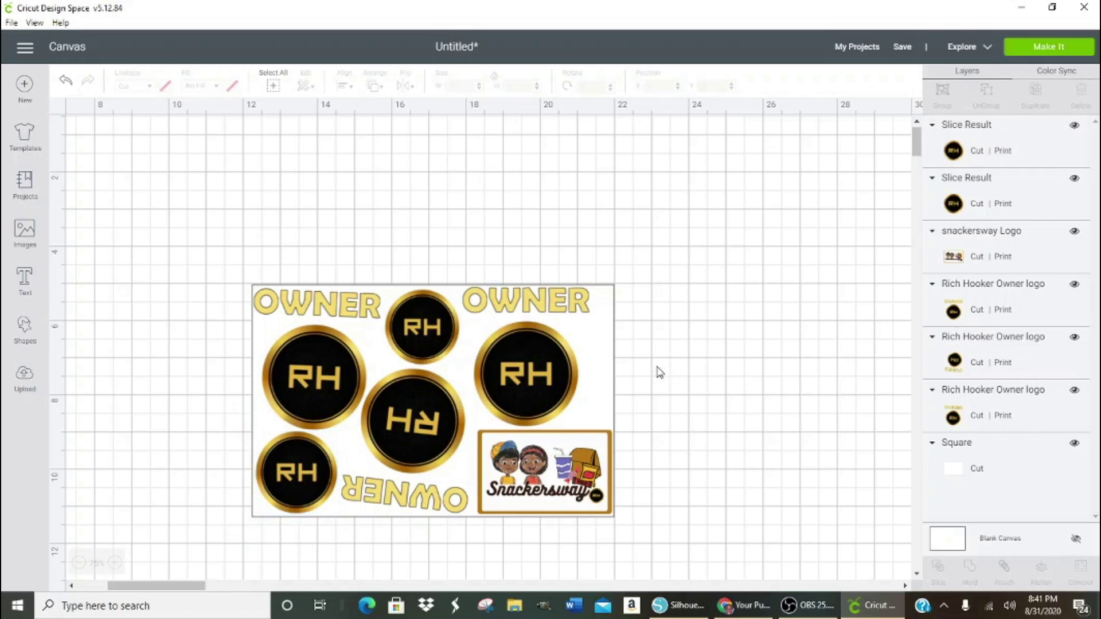
# - Move the white square aside and attach all artwork into one 9.657 × 6.126 in group
pyautogui.moveTo(603, 363); pyautogui.dragTo(890, 236)
pyautogui.moveTo(648, 274); pyautogui.dragTo(900, 323)
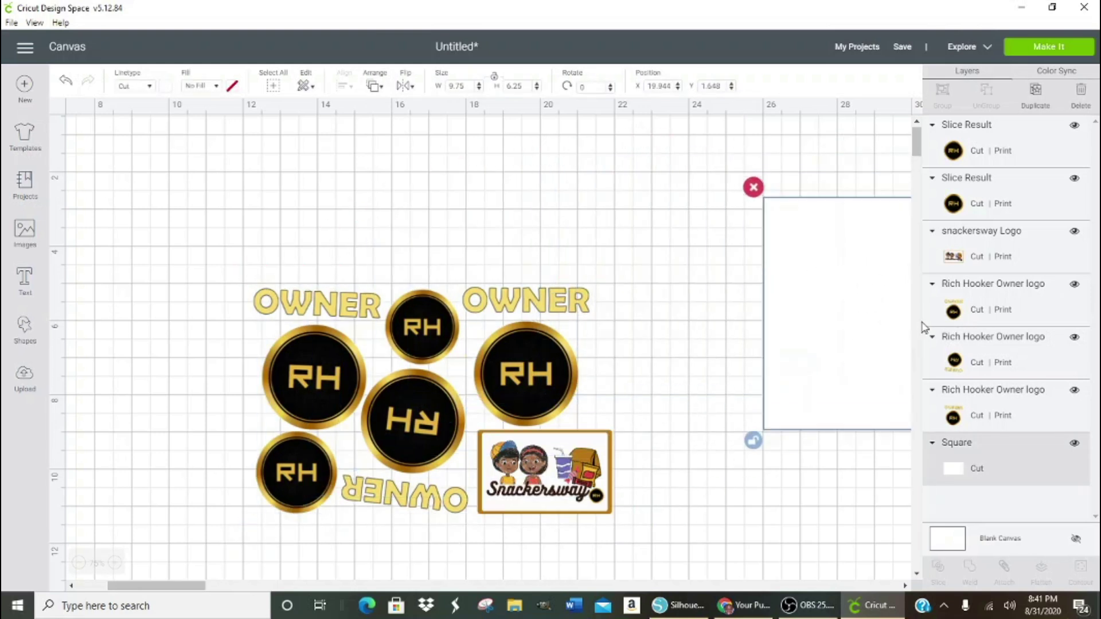
pyautogui.moveTo(220, 252); pyautogui.dragTo(677, 544)
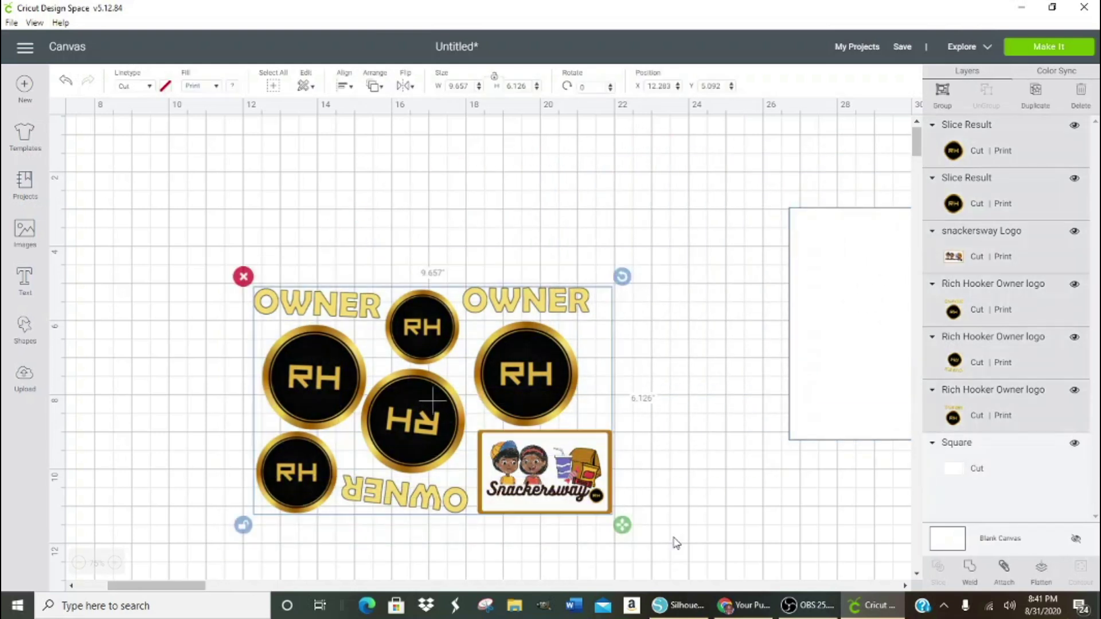
pyautogui.click(1008, 569)
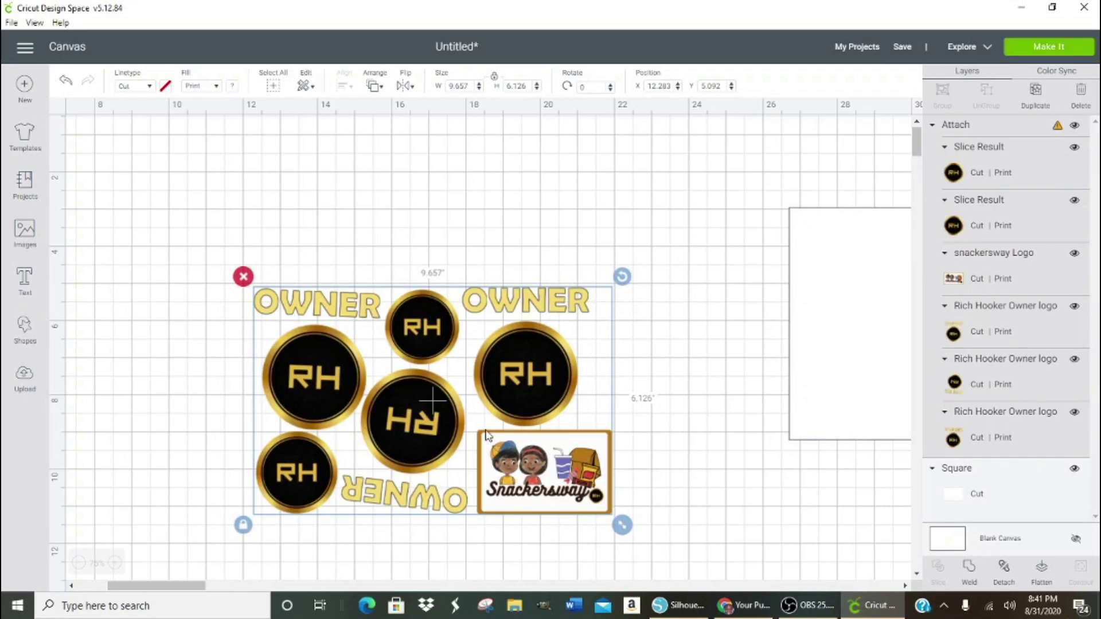
pyautogui.moveTo(395, 430); pyautogui.dragTo(240, 287)
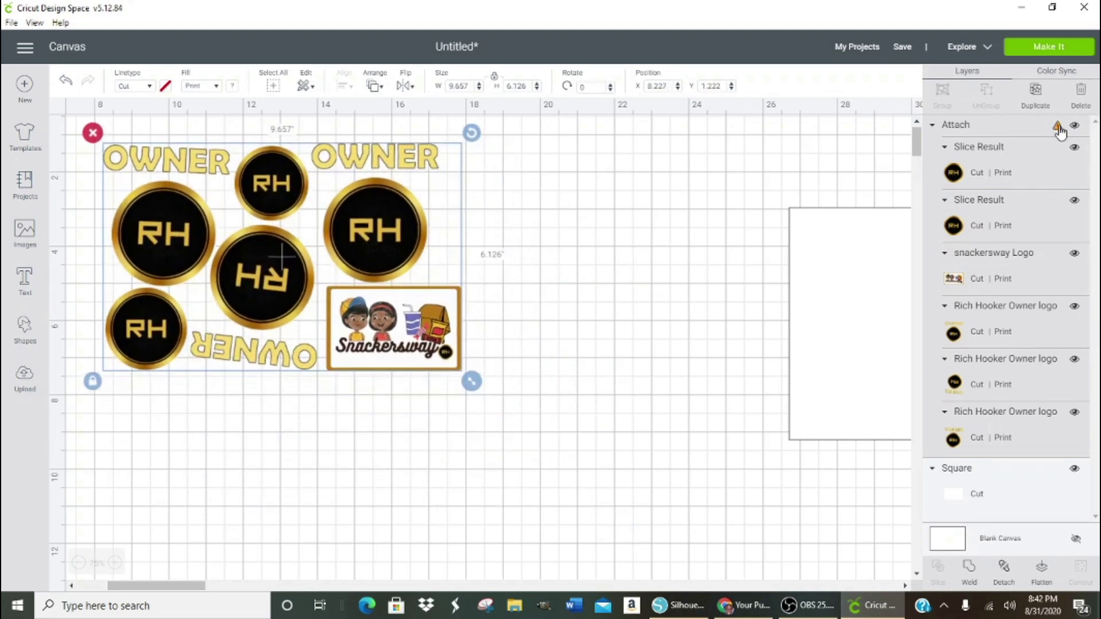
# - Delete the white background square and reselect the attached group
pyautogui.click(857, 316)
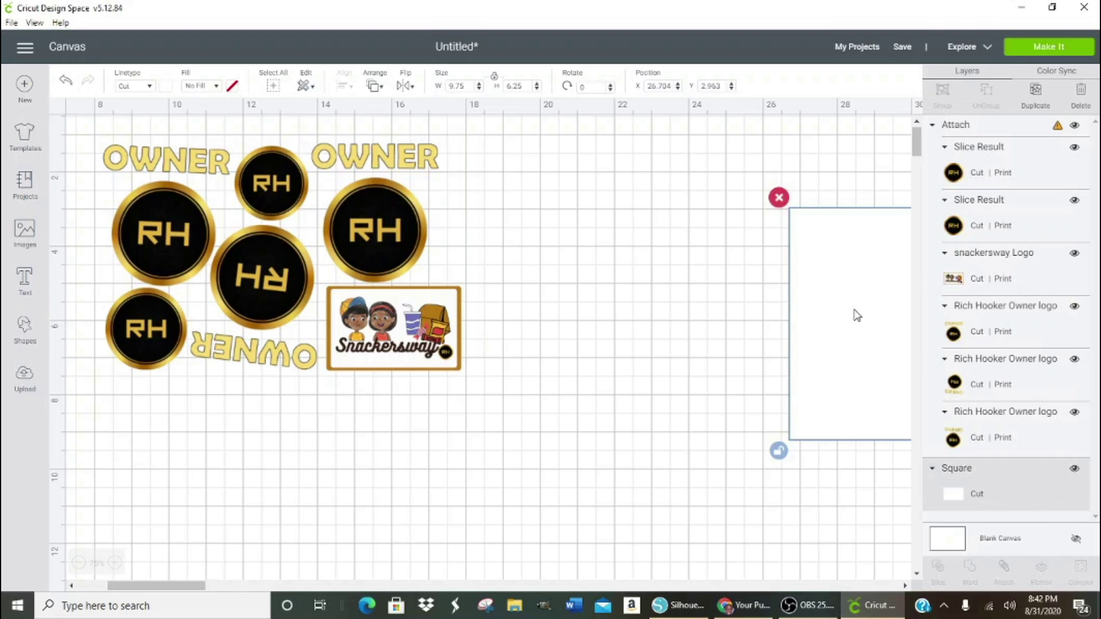
pyautogui.press('Delete')
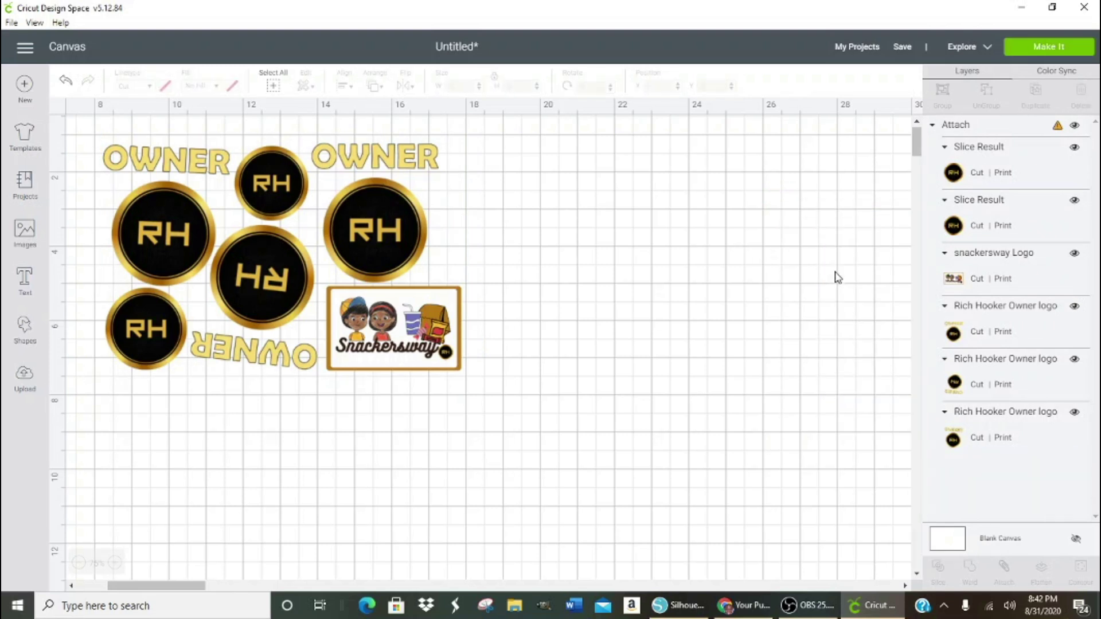
pyautogui.click(431, 327)
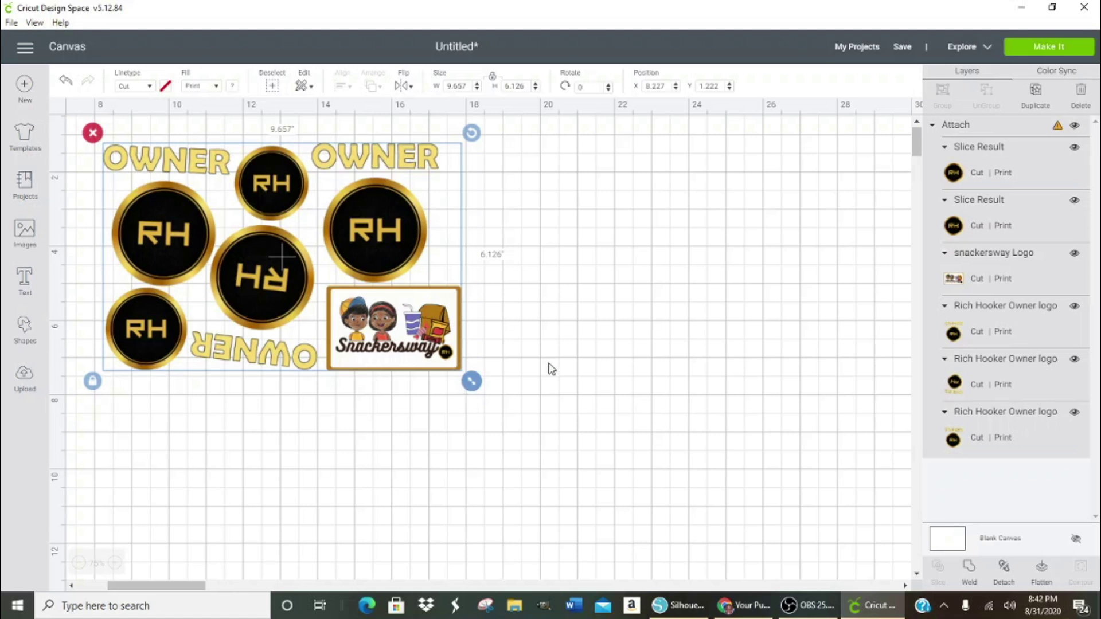
# - Resize the attached group slightly, then undo back to unattached layers with the white square restored
pyautogui.moveTo(1056, 131)
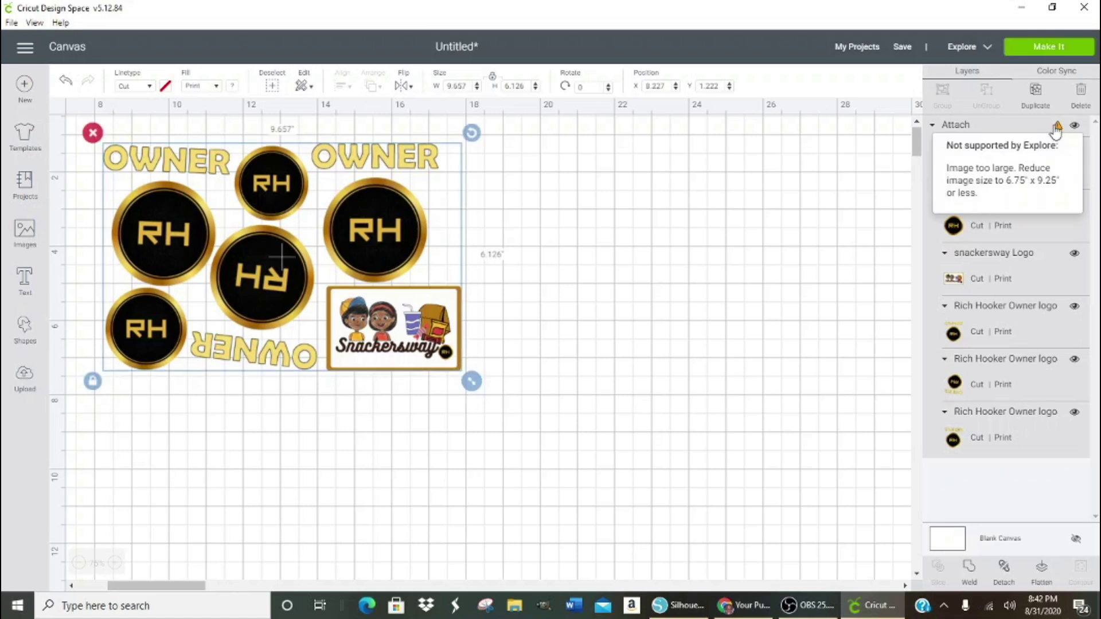
pyautogui.click(676, 295)
pyautogui.click(424, 361)
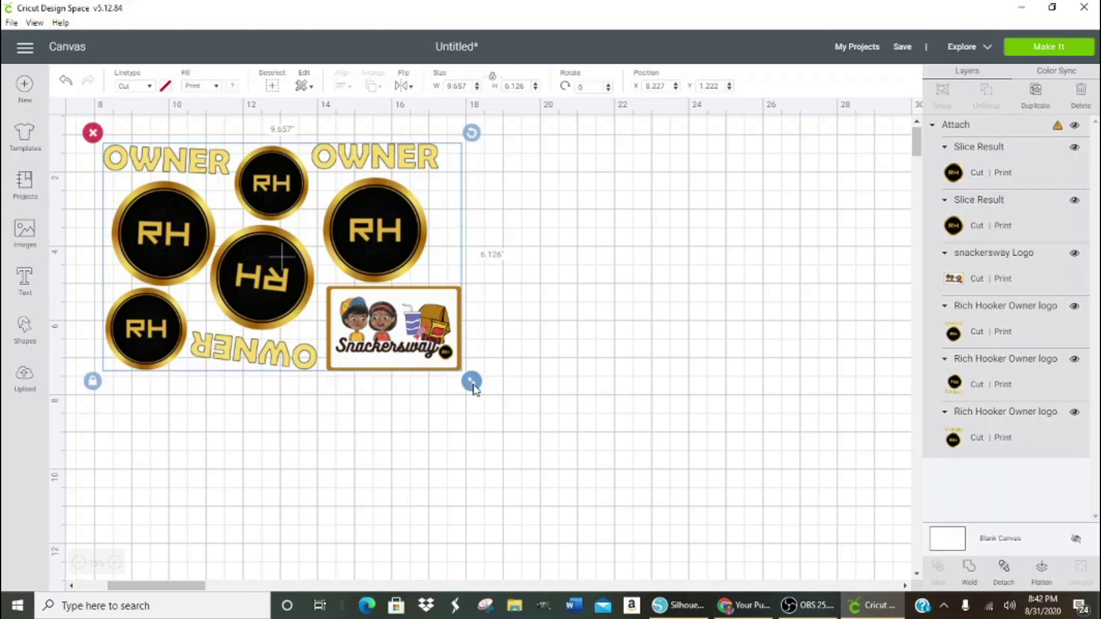
pyautogui.moveTo(474, 389); pyautogui.dragTo(453, 371)
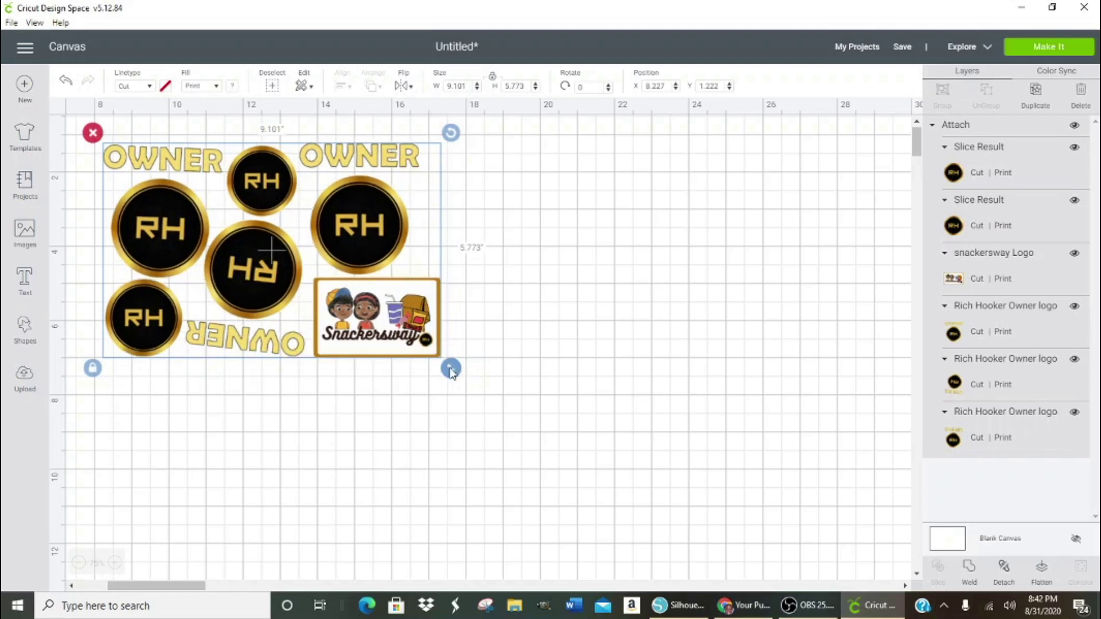
pyautogui.moveTo(452, 371); pyautogui.dragTo(457, 379)
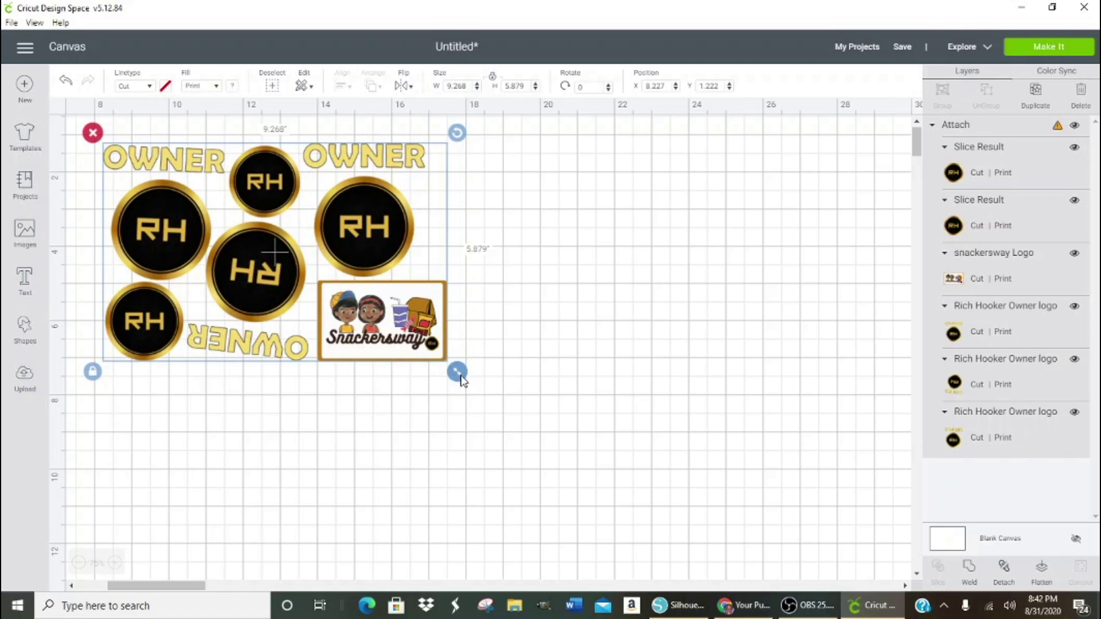
pyautogui.hotkey('ctrl', 'z')
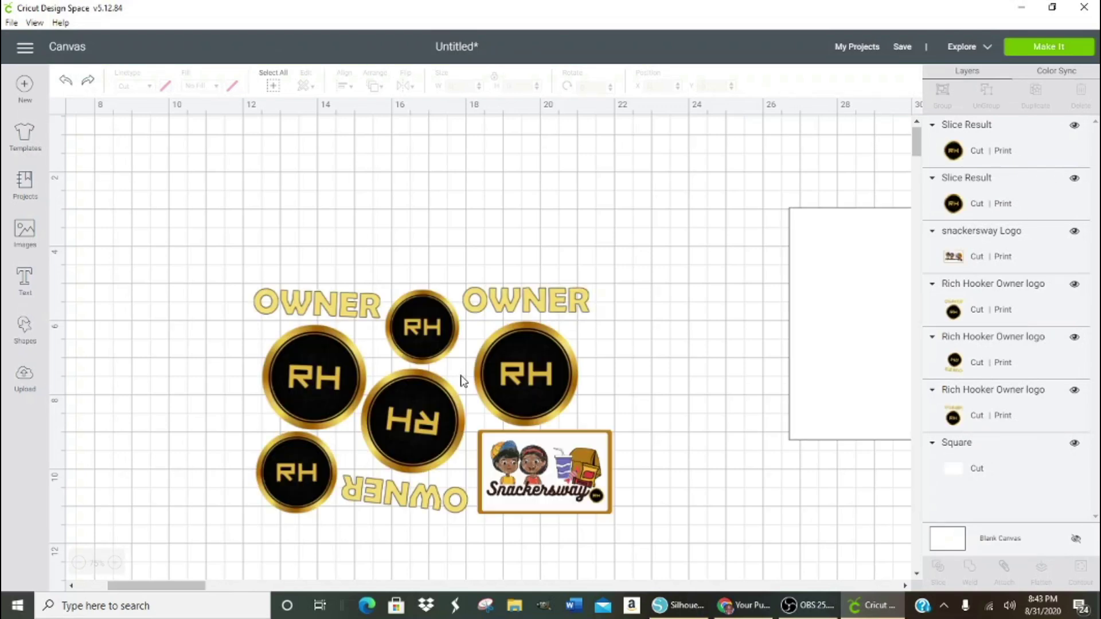
# - Shrink the Snackersway image slightly, then attach and detach all the artwork
pyautogui.click(610, 498)
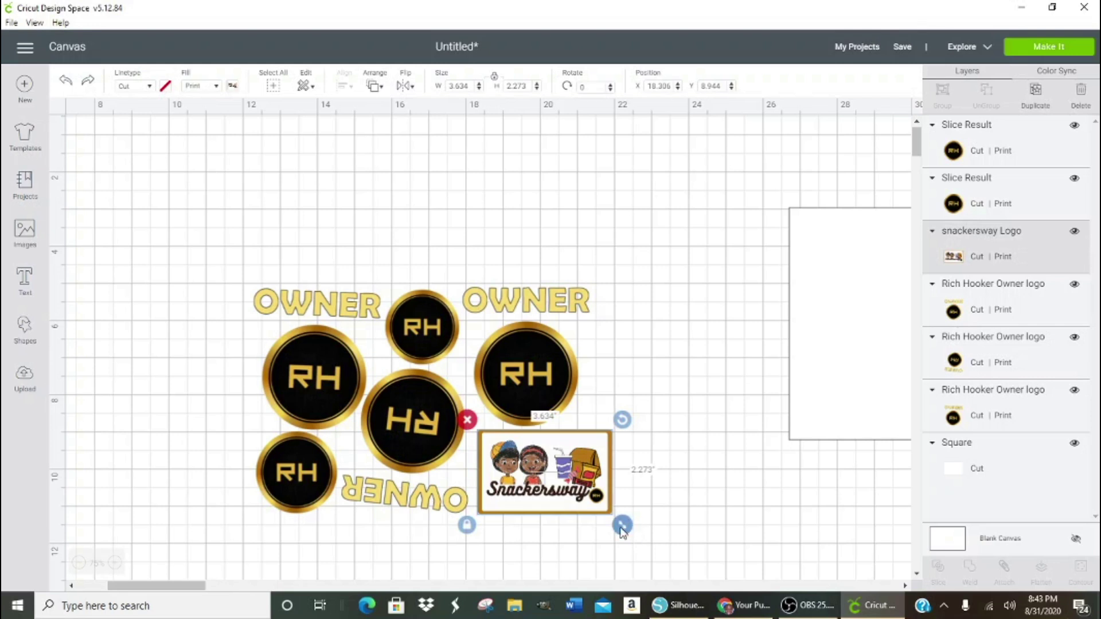
pyautogui.moveTo(624, 531); pyautogui.dragTo(619, 527)
pyautogui.click(656, 510)
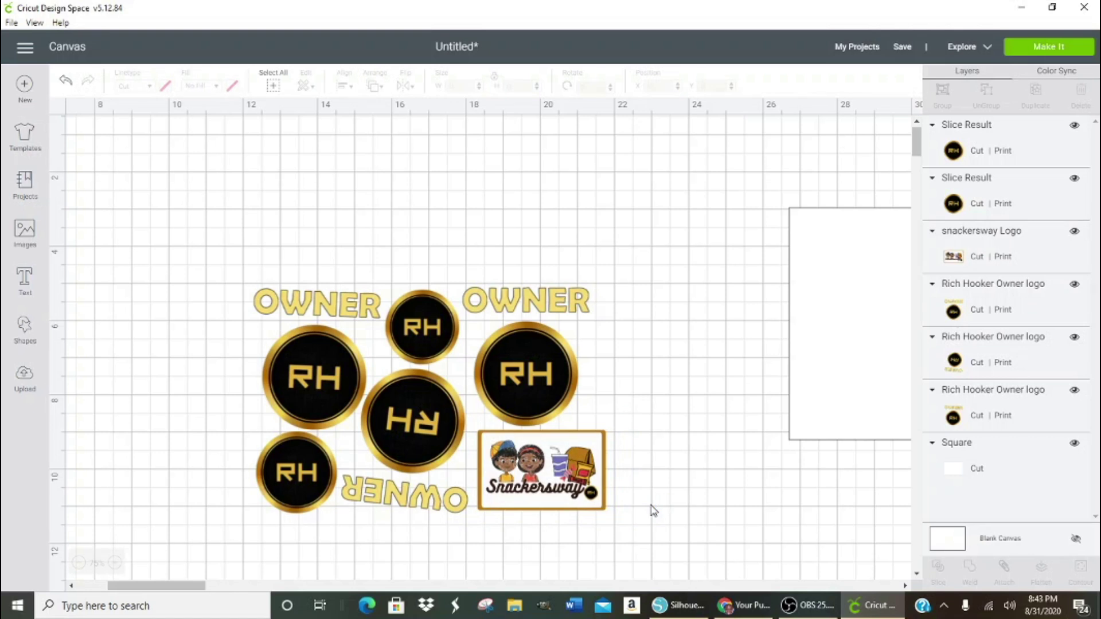
pyautogui.moveTo(217, 245); pyautogui.dragTo(644, 544)
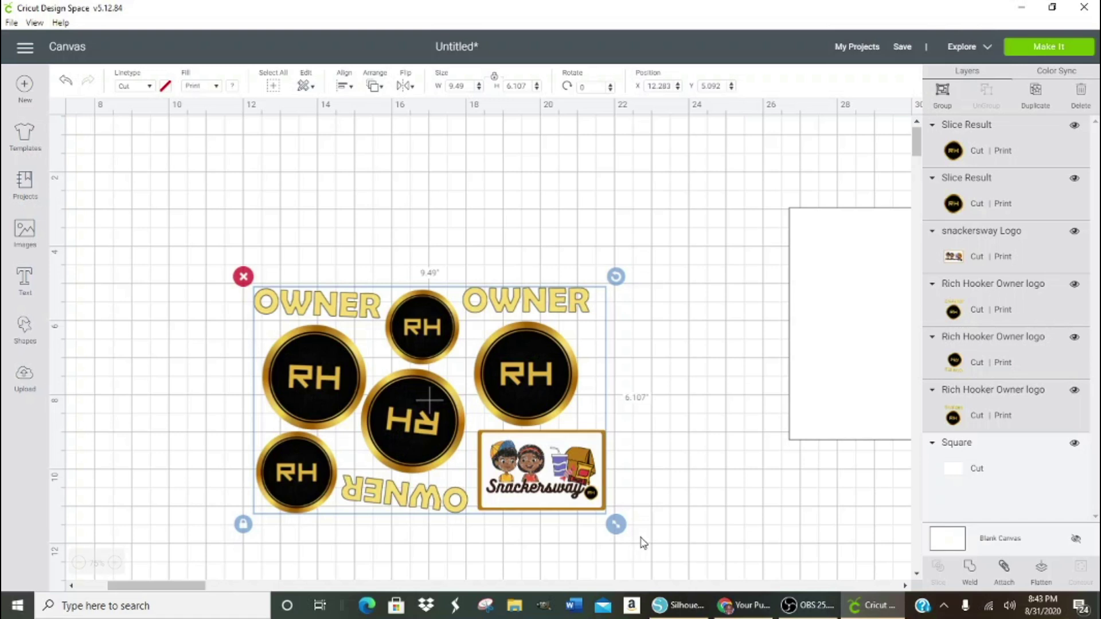
pyautogui.click(1004, 568)
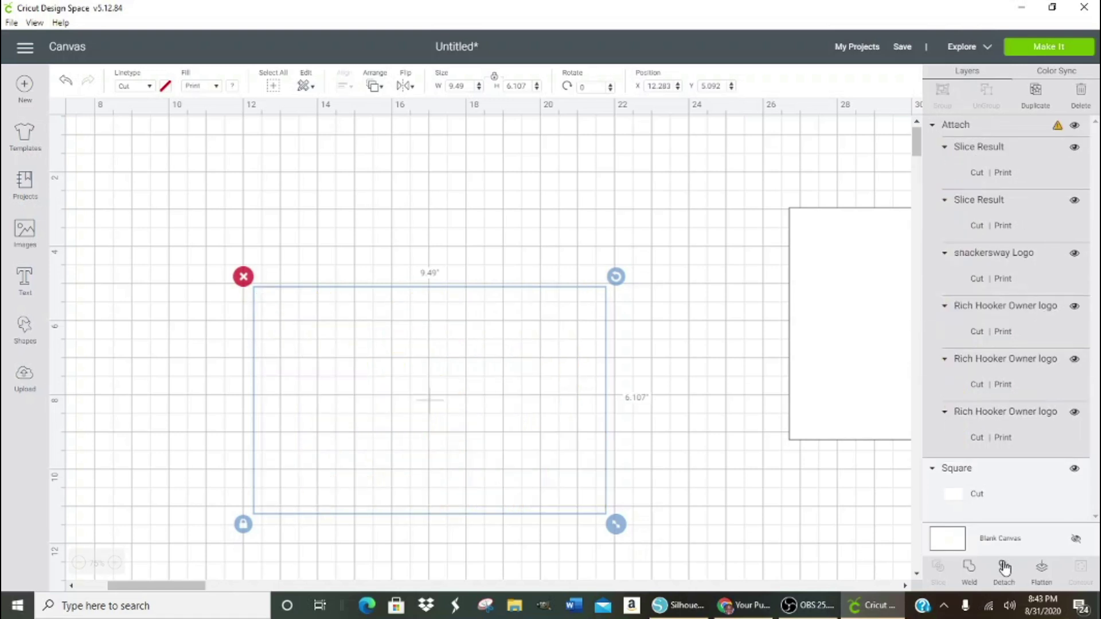
pyautogui.click(1004, 568)
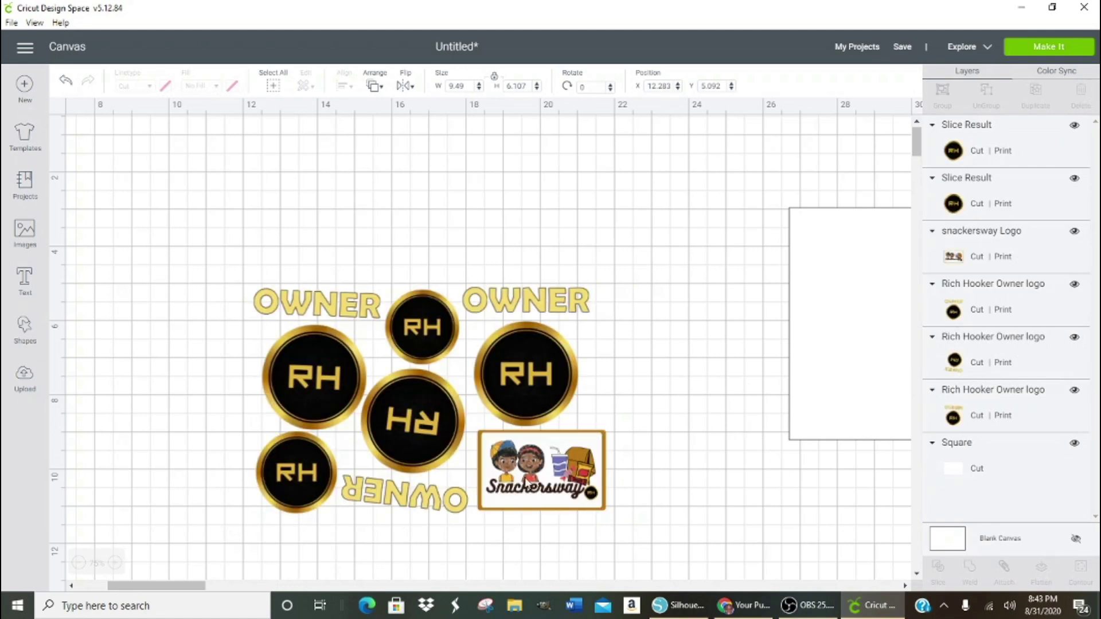
# - Shrink the left and right OWNER/RH logo groups slightly and nudge the right one down
pyautogui.click(286, 384)
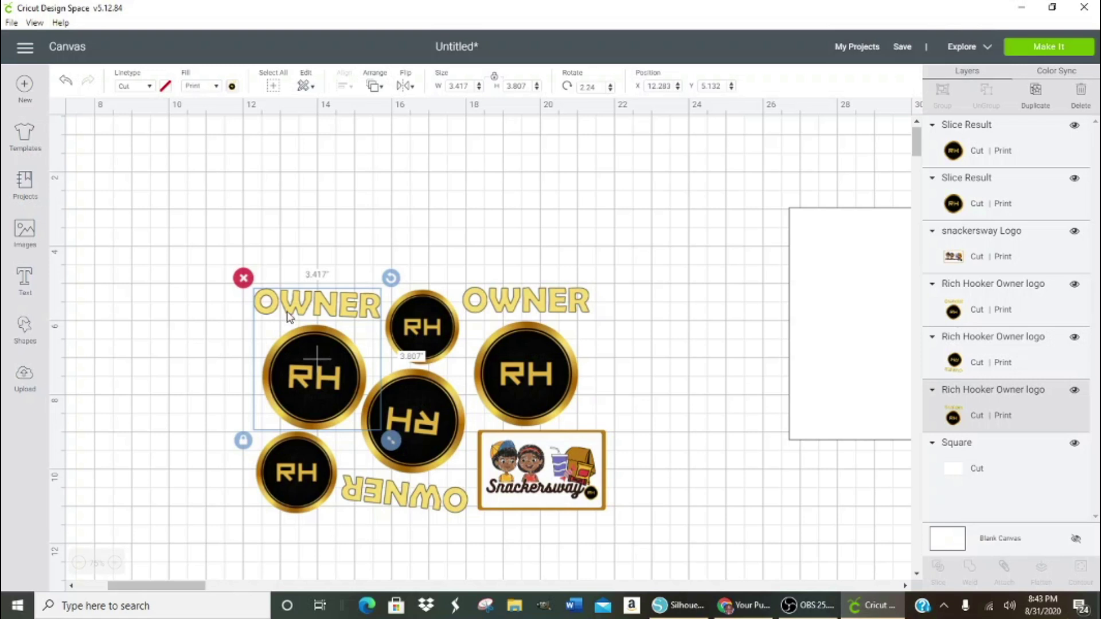
pyautogui.click(317, 226)
pyautogui.click(294, 365)
pyautogui.moveTo(390, 442); pyautogui.dragTo(387, 440)
pyautogui.click(529, 381)
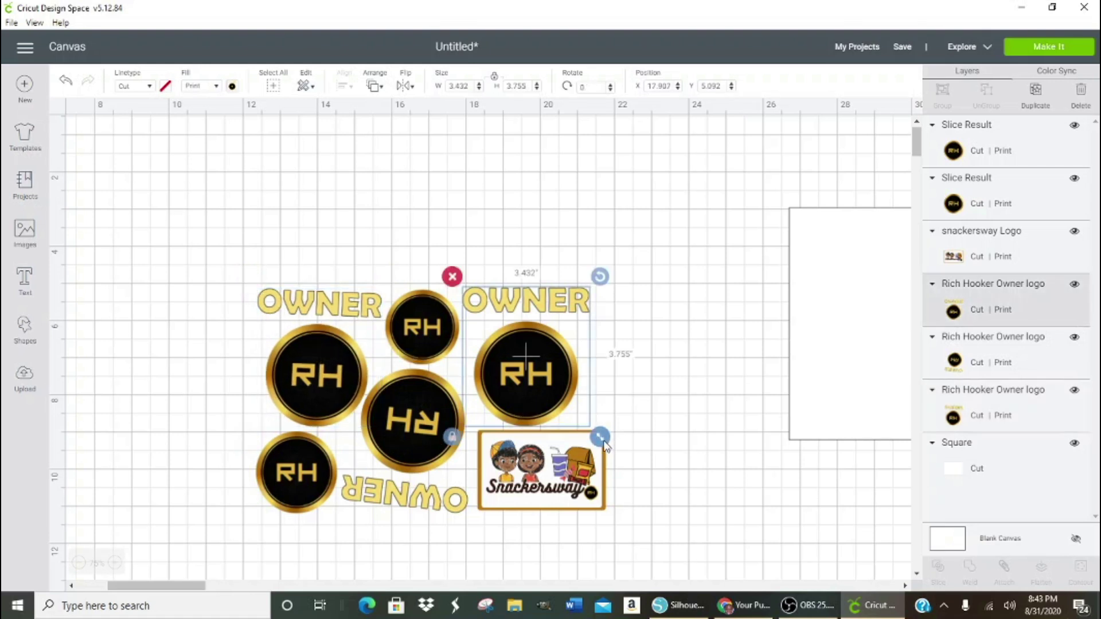
pyautogui.moveTo(602, 442); pyautogui.dragTo(596, 443)
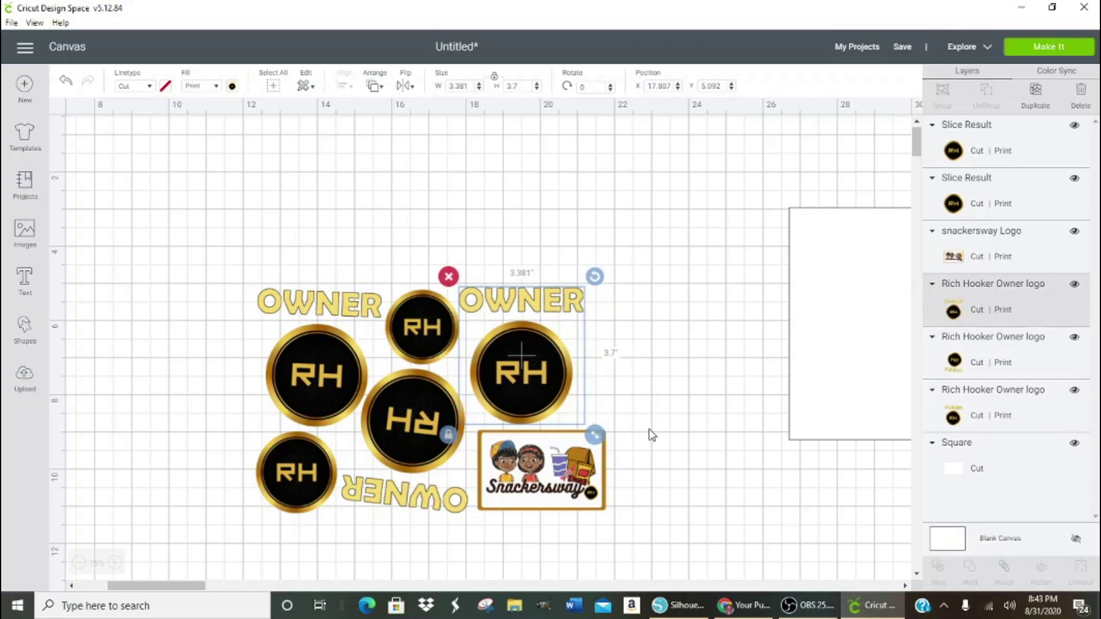
pyautogui.press('Down')
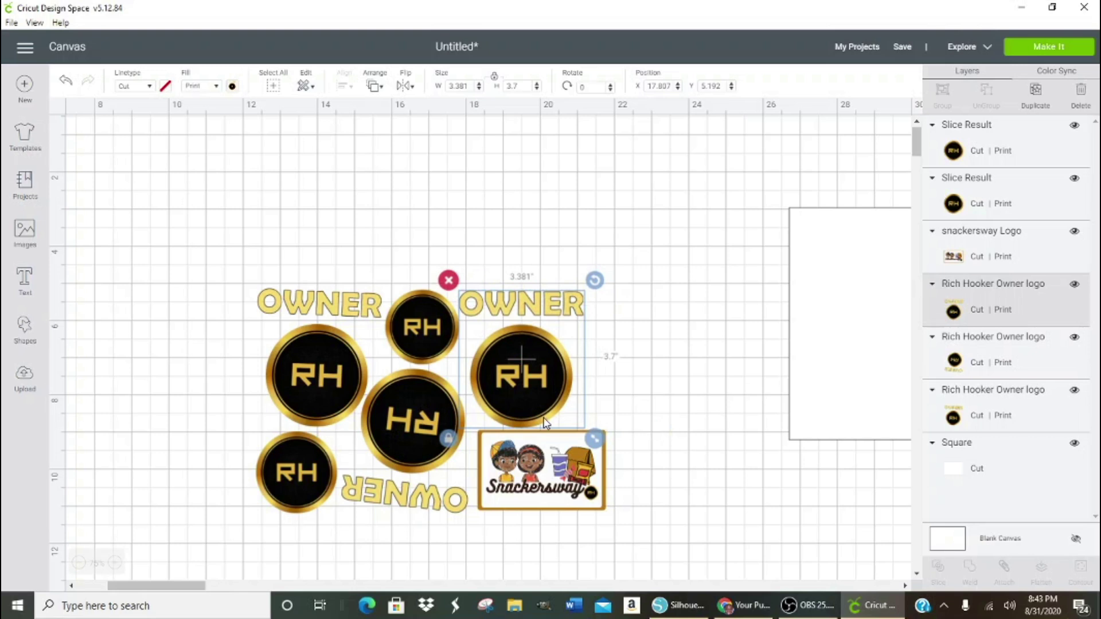
# - Size the whole arrangement to 9.563 × 6.151 in
pyautogui.moveTo(220, 253); pyautogui.dragTo(668, 554)
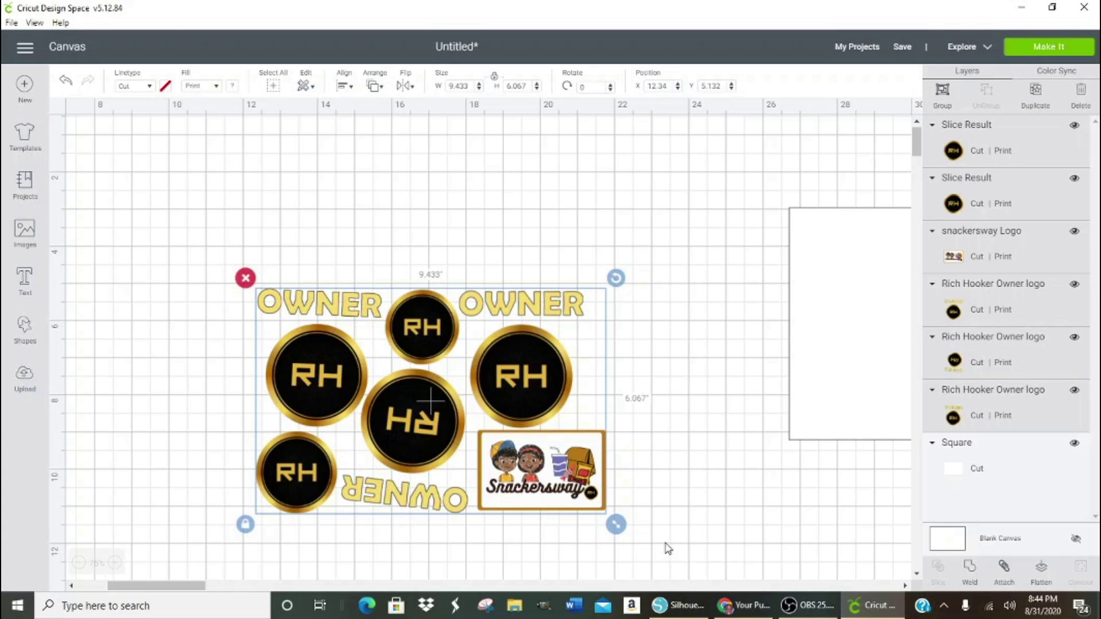
pyautogui.moveTo(622, 531)
pyautogui.mouseDown()
pyautogui.moveTo(639, 548)
pyautogui.moveTo(630, 532)
pyautogui.mouseUp()
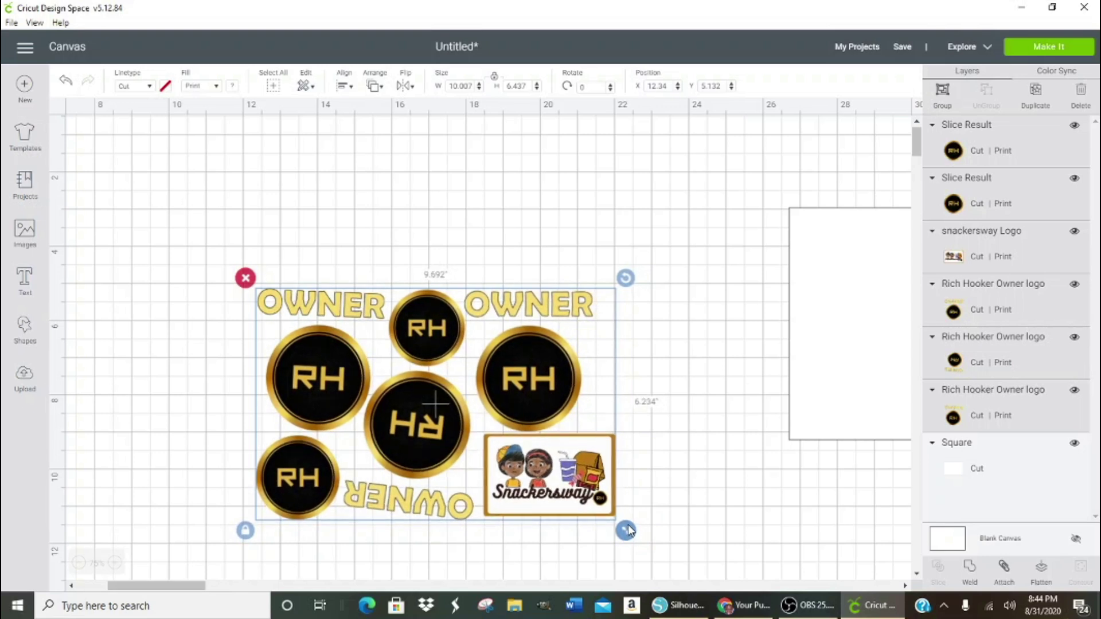
pyautogui.moveTo(629, 531); pyautogui.dragTo(625, 521)
# - Detach the layers, then select every object and attach them into one 9.488 × 6.103 in group
pyautogui.click(1005, 568)
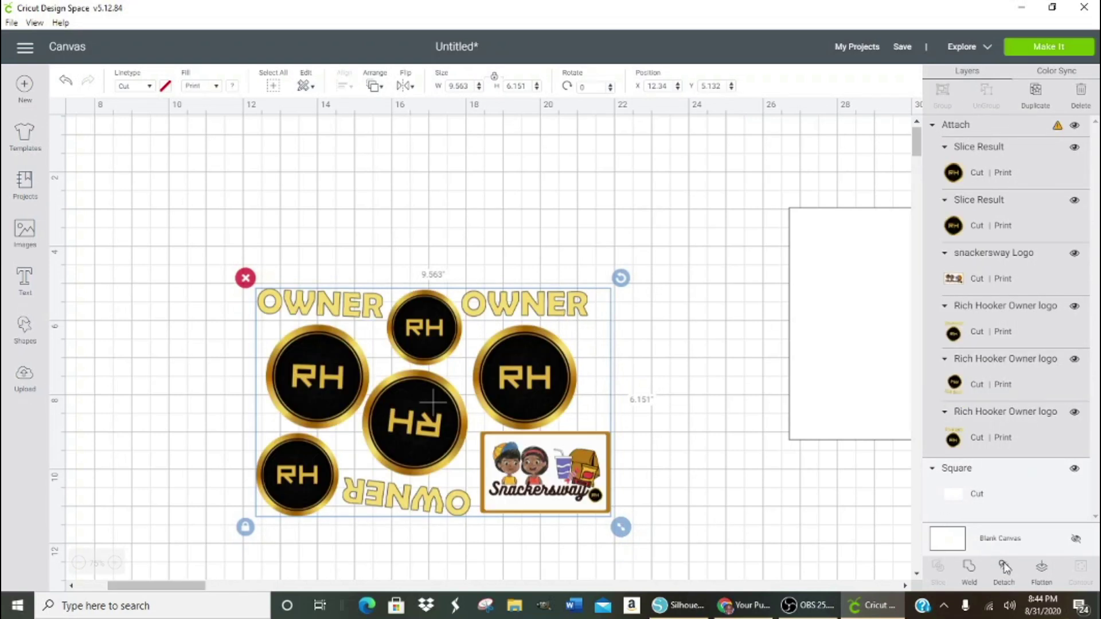
pyautogui.click(1005, 567)
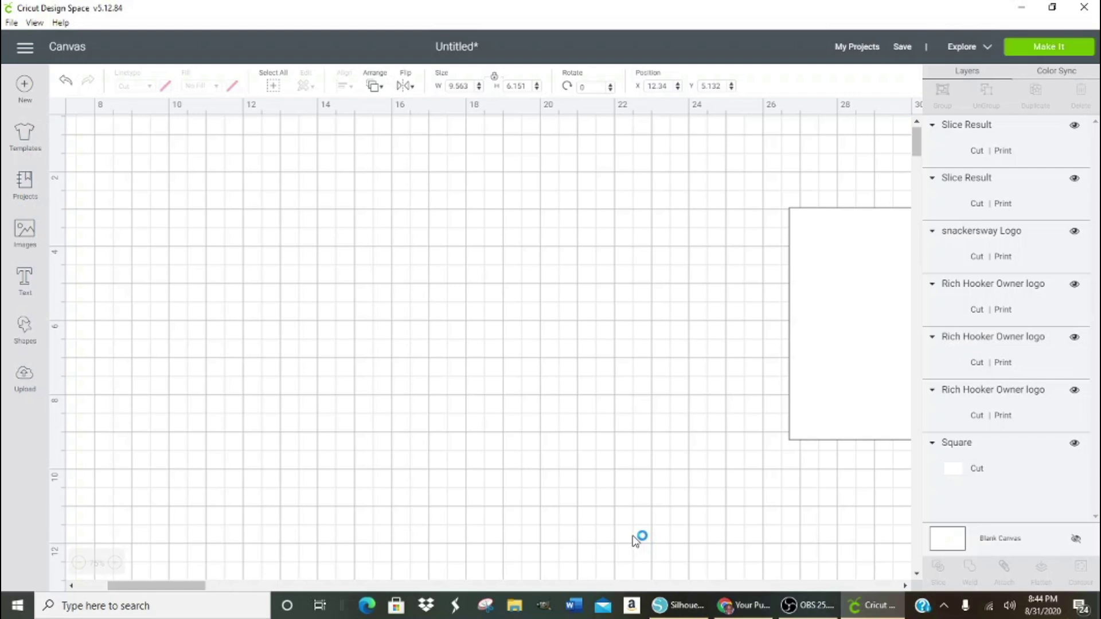
pyautogui.click(244, 267)
pyautogui.moveTo(235, 261); pyautogui.dragTo(618, 525)
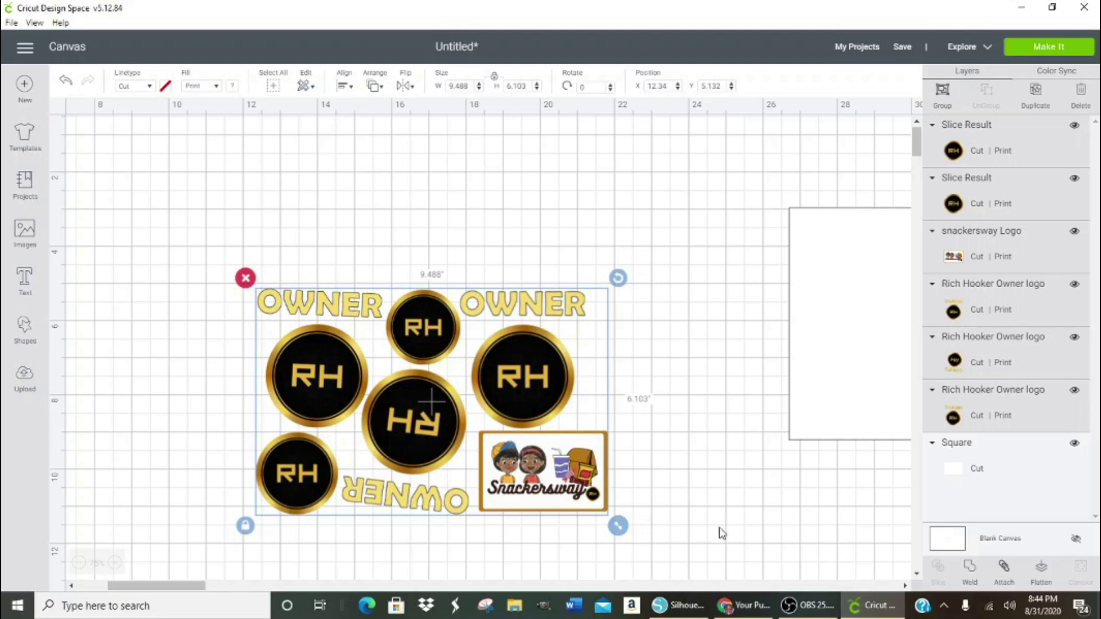
pyautogui.click(1004, 568)
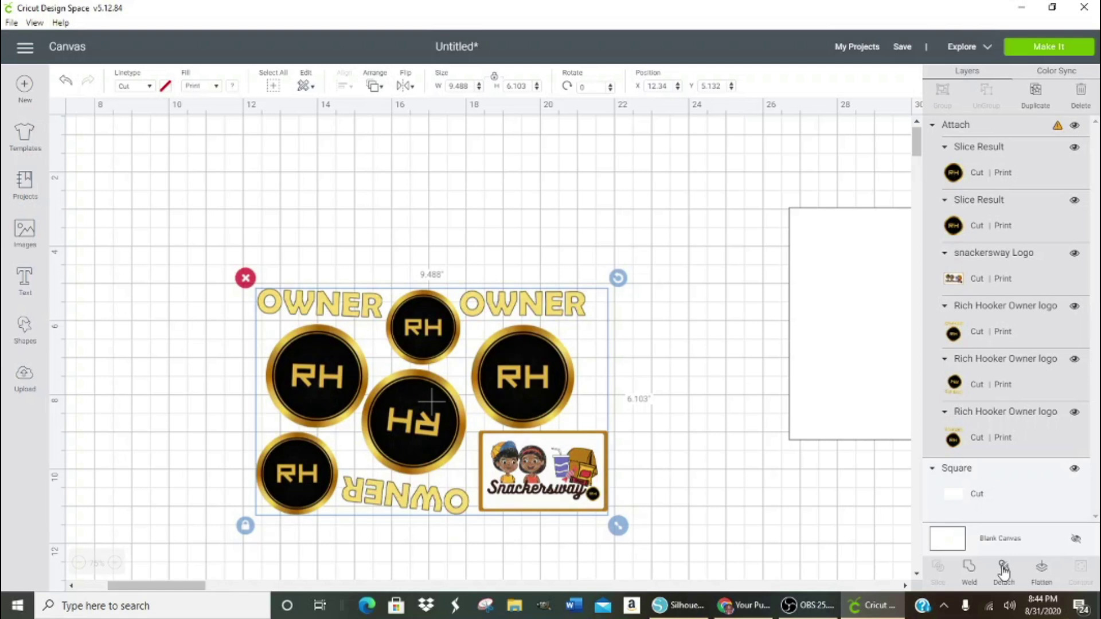
# - Move the white square up and to the left, then reselect the whole logo design
pyautogui.moveTo(1057, 129)
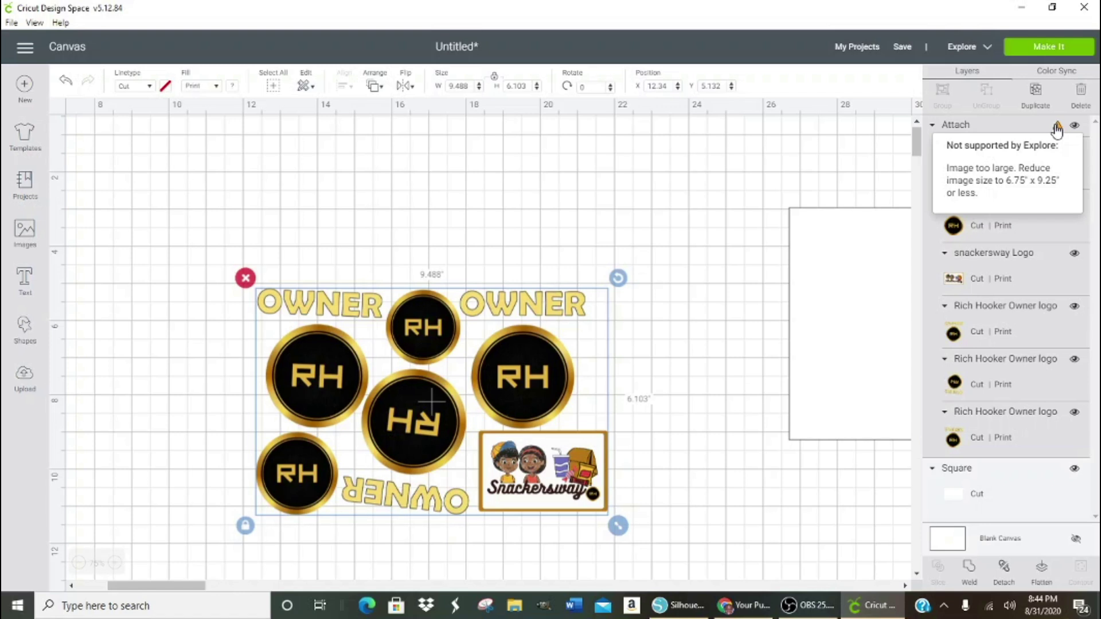
pyautogui.moveTo(829, 331); pyautogui.dragTo(681, 312)
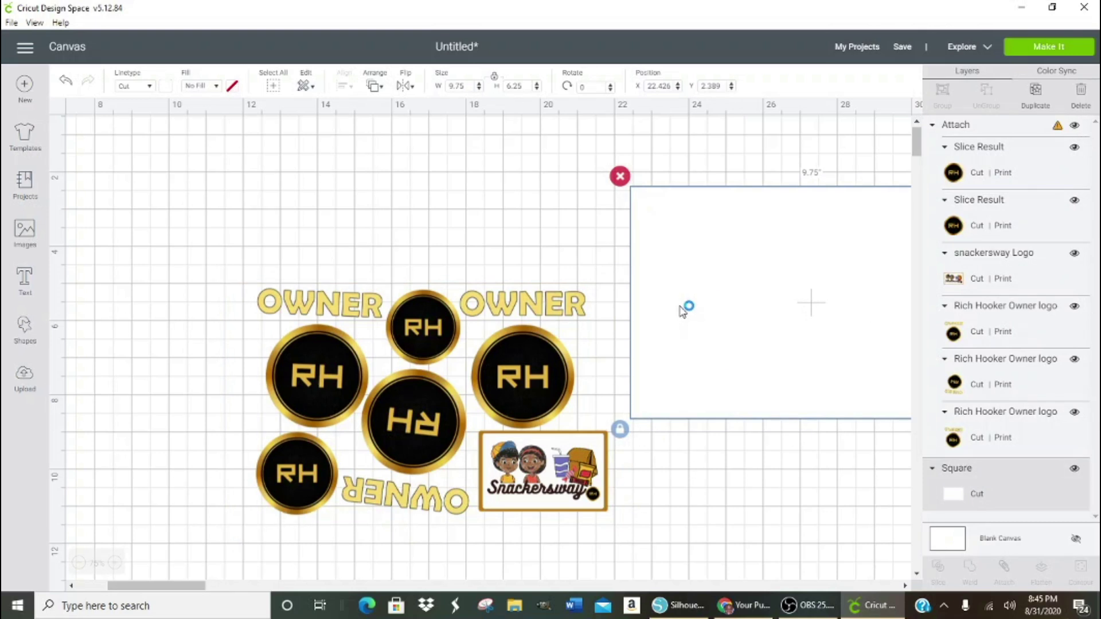
pyautogui.moveTo(232, 272); pyautogui.dragTo(655, 531)
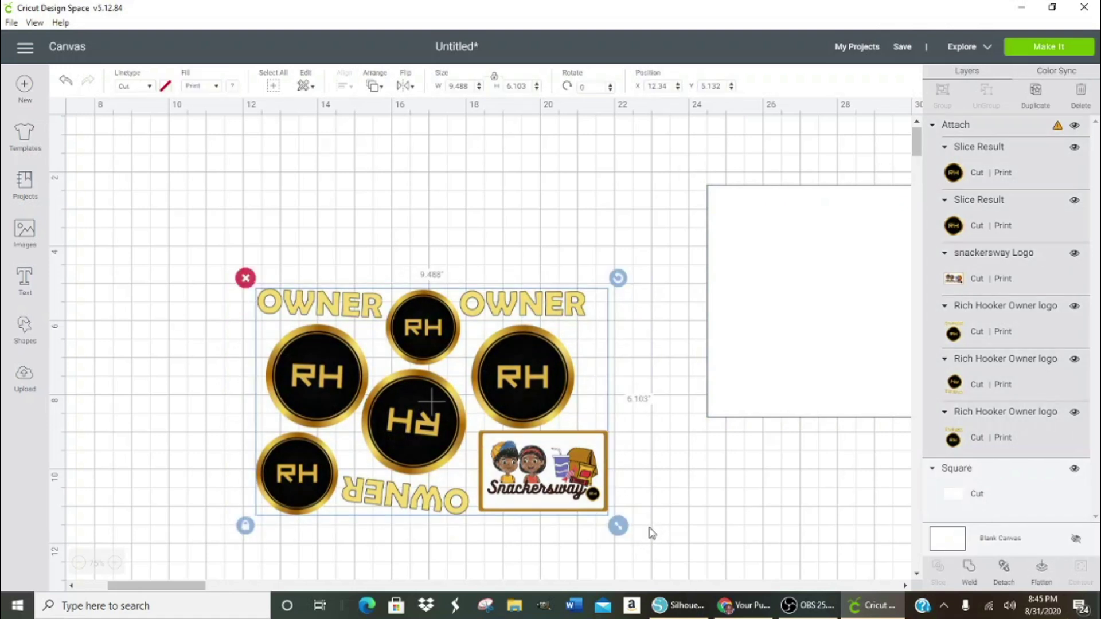
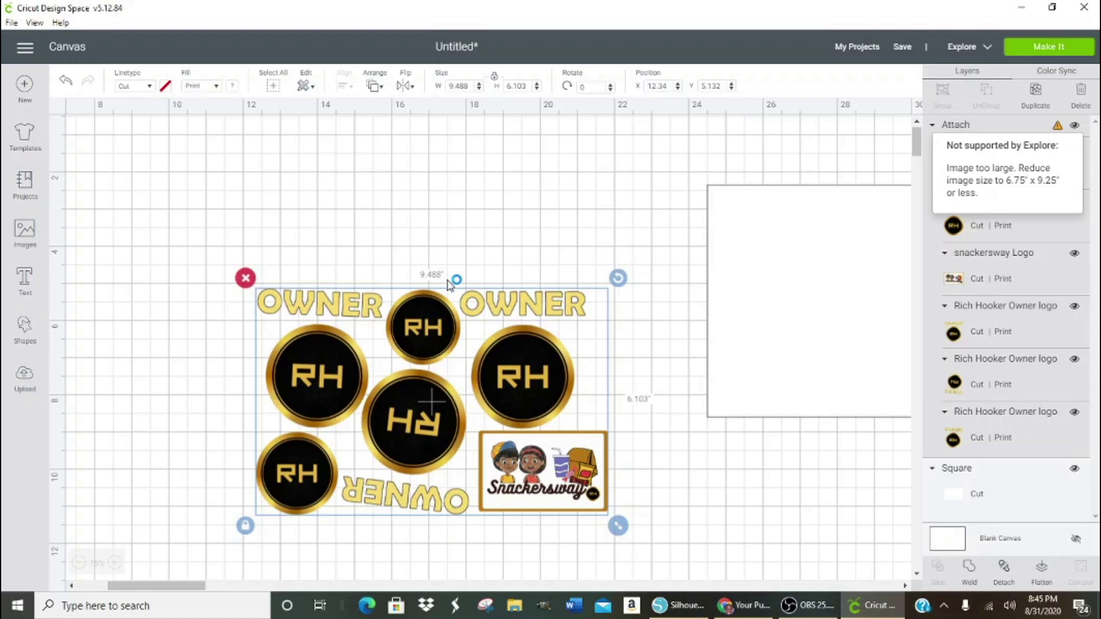
# - Size the white square to 9.25 × 6.75 in and place it behind the logo arrangement
pyautogui.click(798, 265)
pyautogui.moveTo(792, 263); pyautogui.dragTo(683, 251)
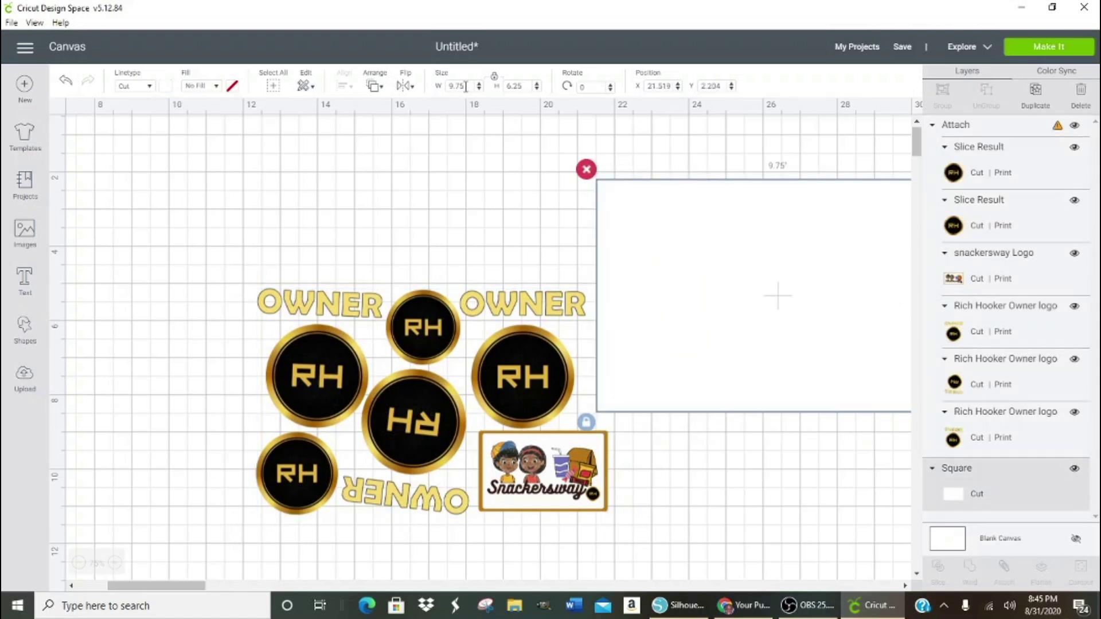
pyautogui.click(448, 86)
pyautogui.write('9.25')
pyautogui.press('Return')
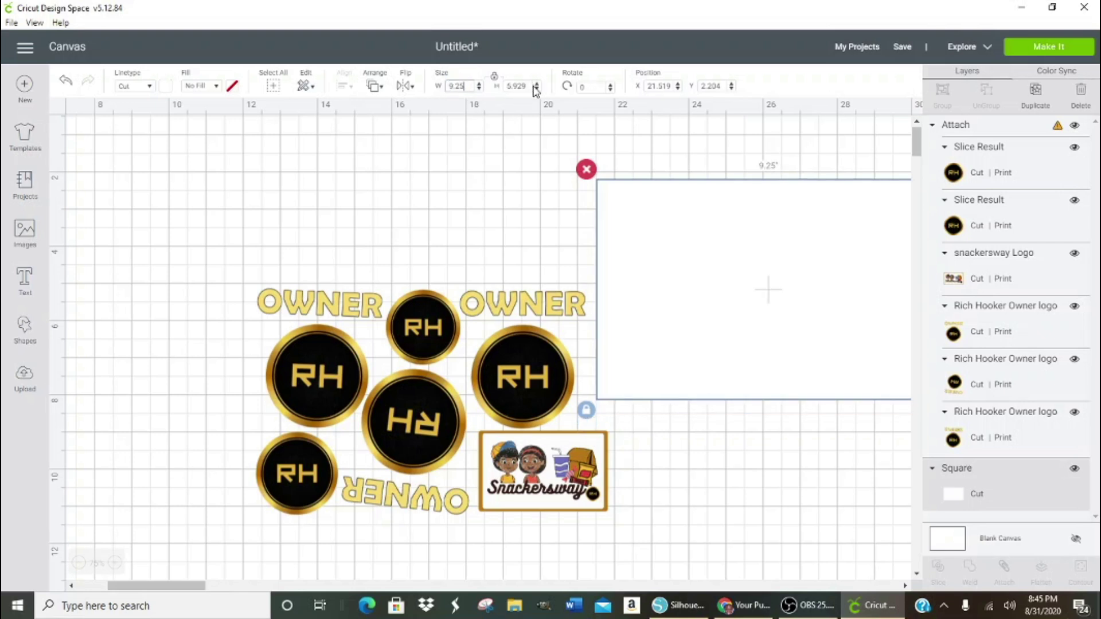
pyautogui.click(526, 85)
pyautogui.write('6.75')
pyautogui.press('Return')
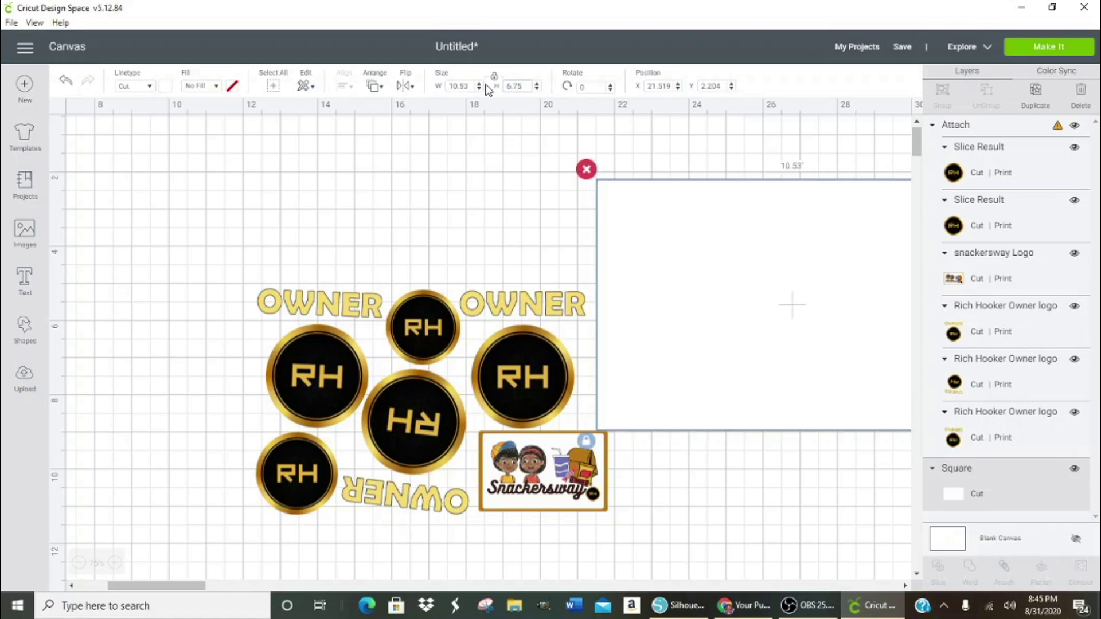
pyautogui.moveTo(769, 293); pyautogui.dragTo(414, 380)
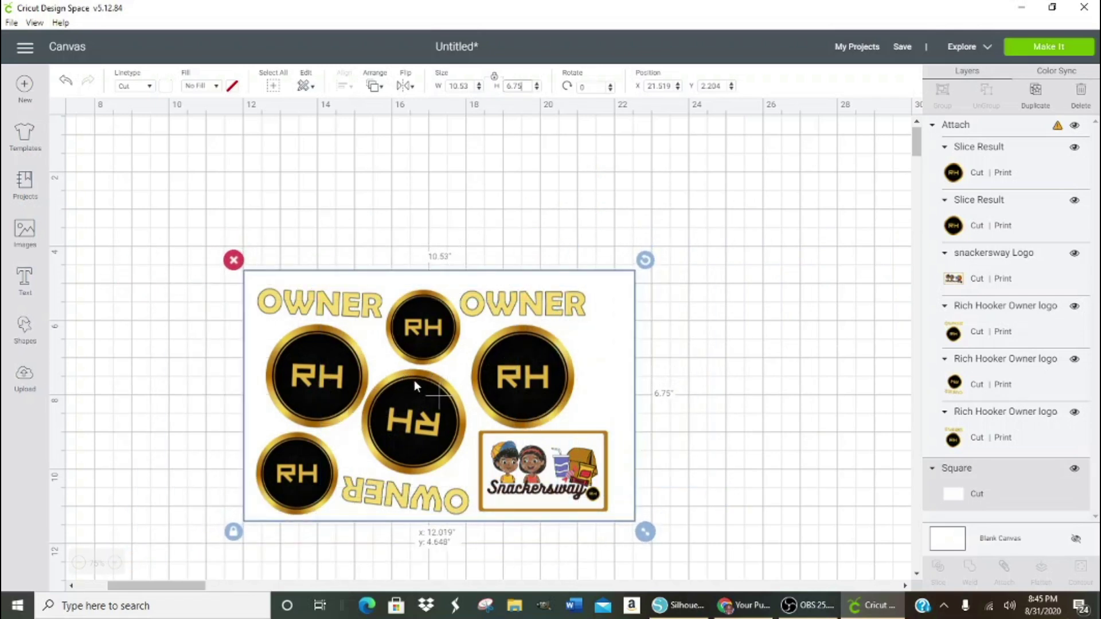
pyautogui.click(541, 391)
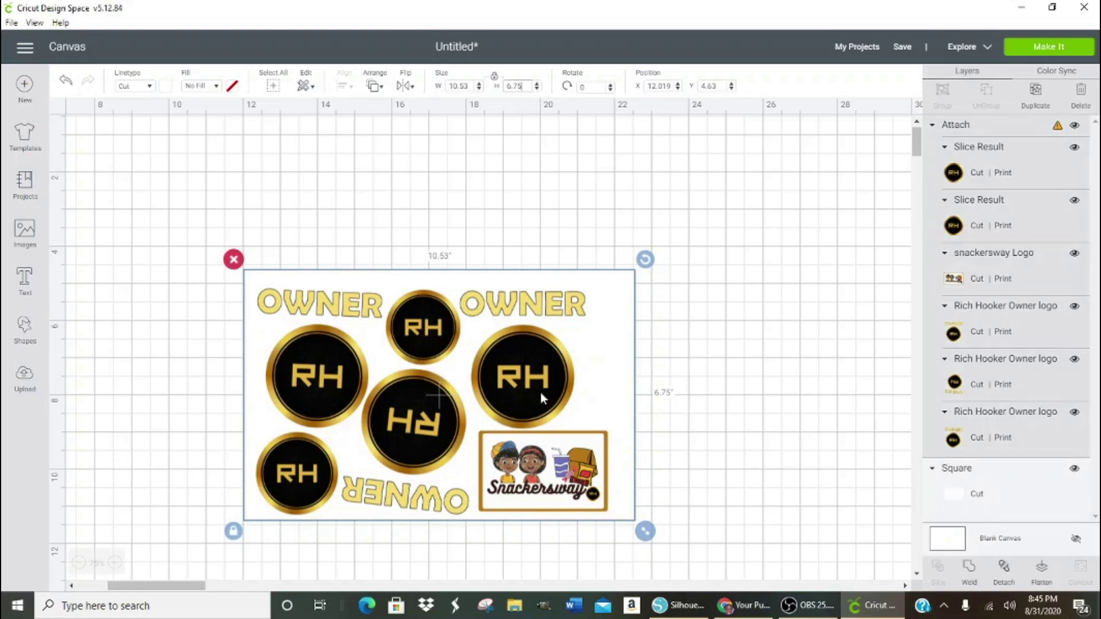
# - Detach the logos and nudge the right OWNER logo into a better position
pyautogui.click(1003, 568)
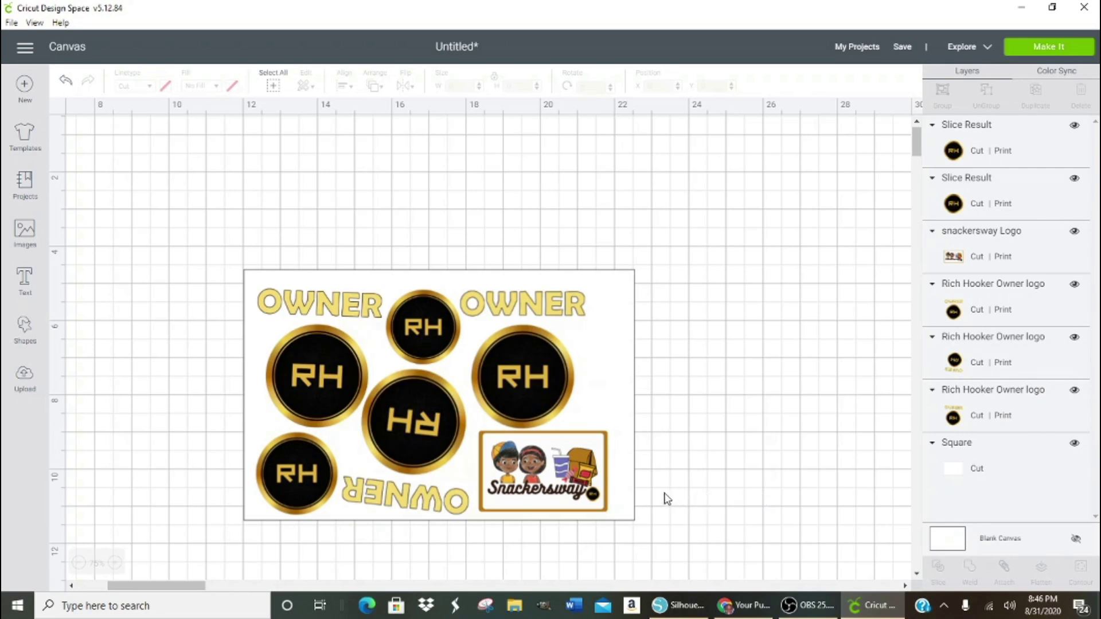
pyautogui.moveTo(552, 381); pyautogui.dragTo(582, 354)
pyautogui.click(642, 487)
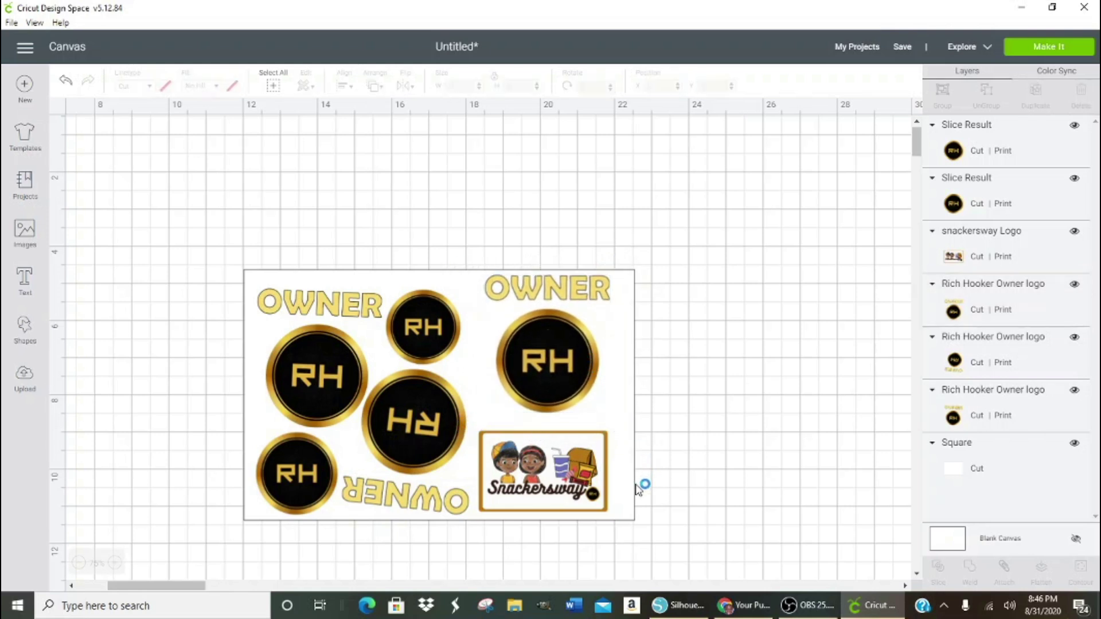
pyautogui.click(632, 492)
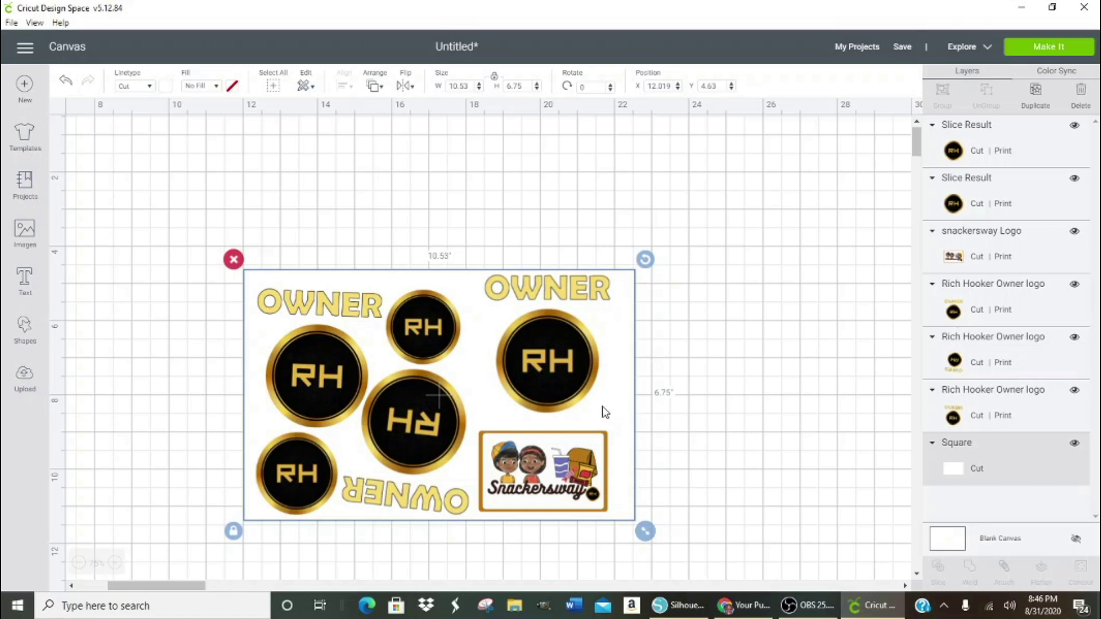
pyautogui.click(563, 372)
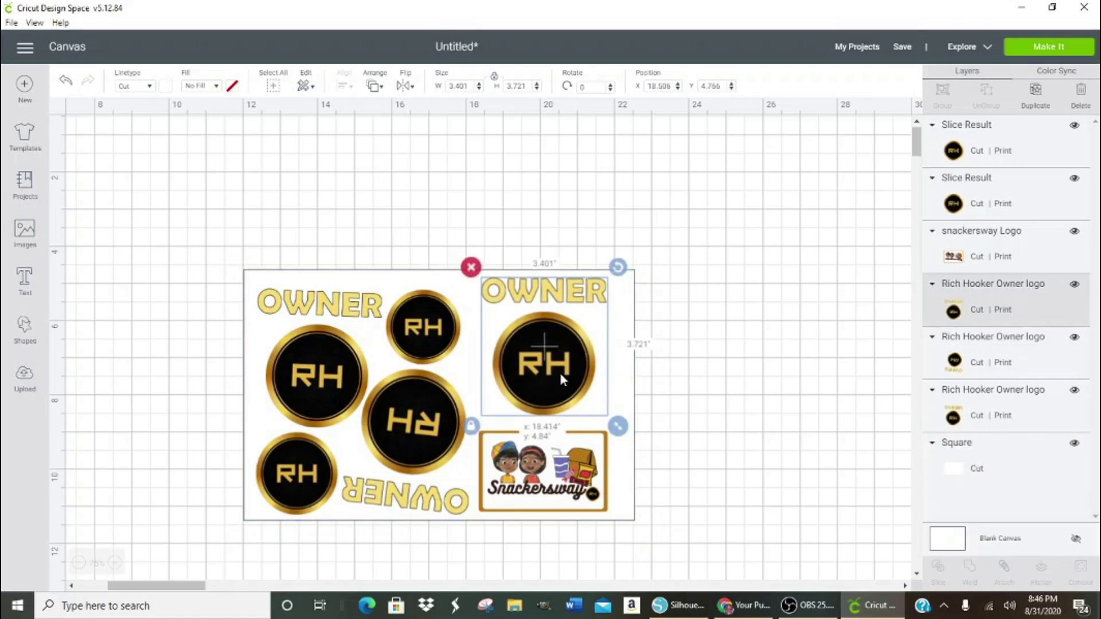
pyautogui.moveTo(559, 370); pyautogui.dragTo(550, 377)
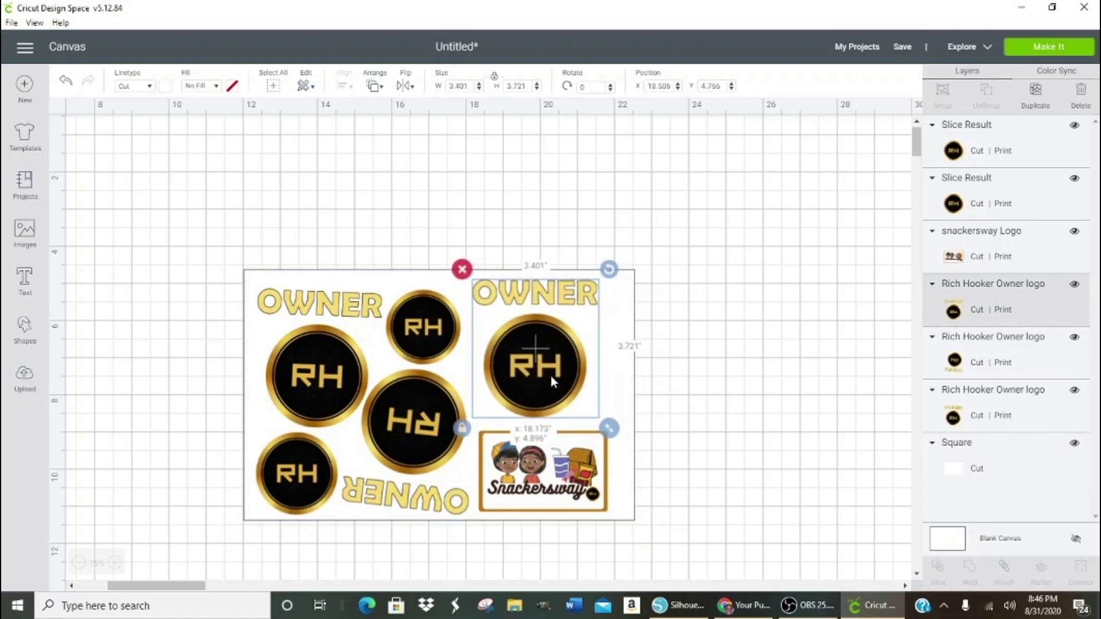
pyautogui.click(637, 393)
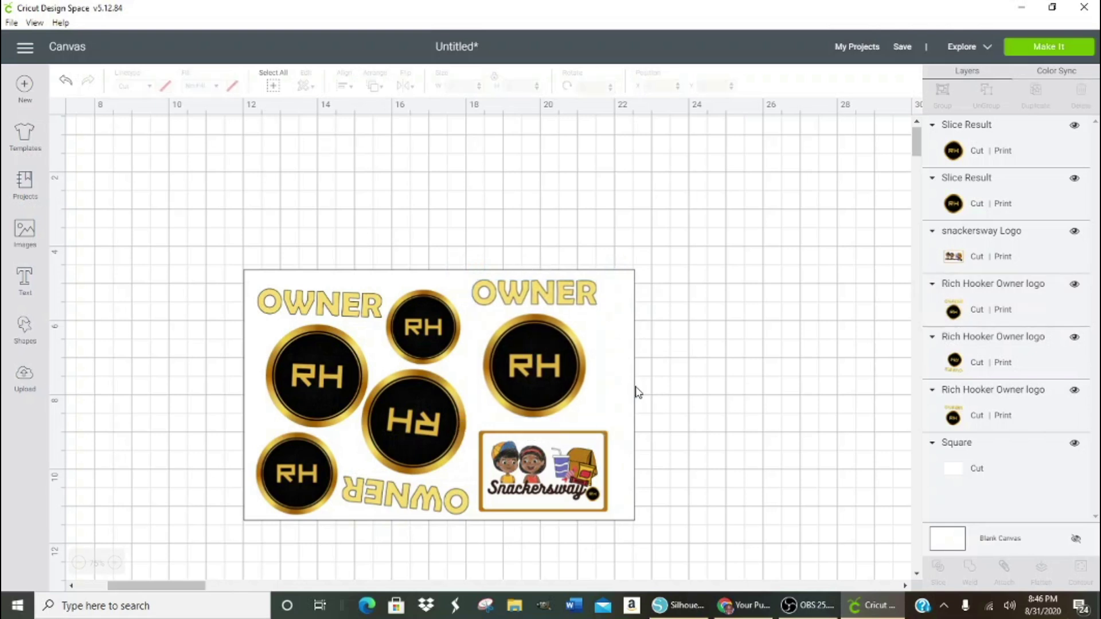
# - Narrow the white background to 9.25 in wide with proportions unlocked, then relock them
pyautogui.click(630, 393)
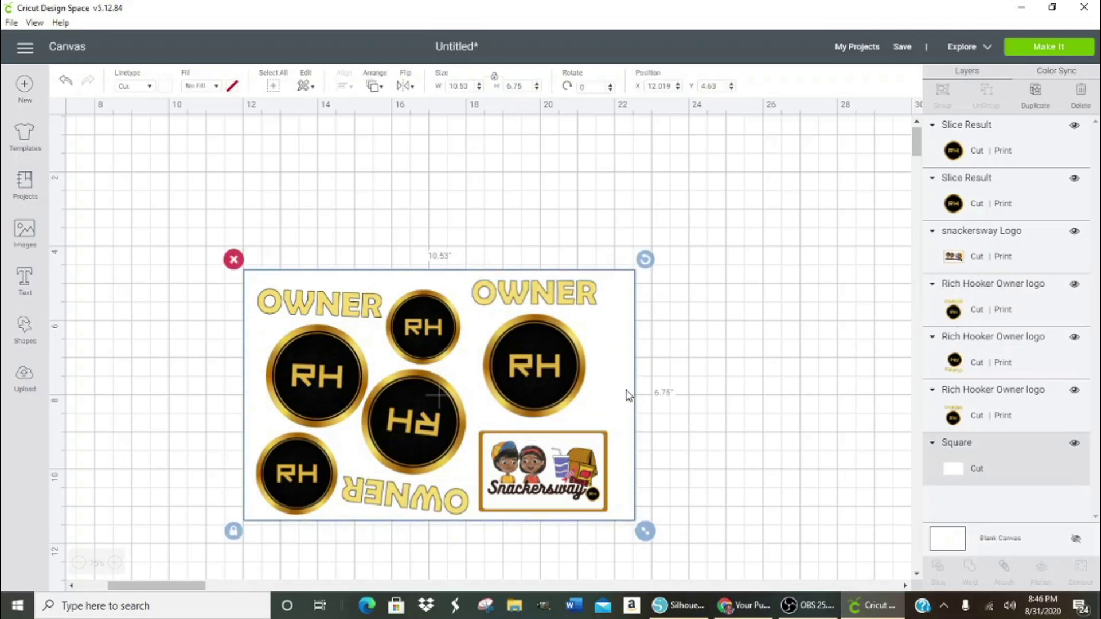
pyautogui.click(232, 530)
pyautogui.click(472, 85)
pyautogui.write('9.25')
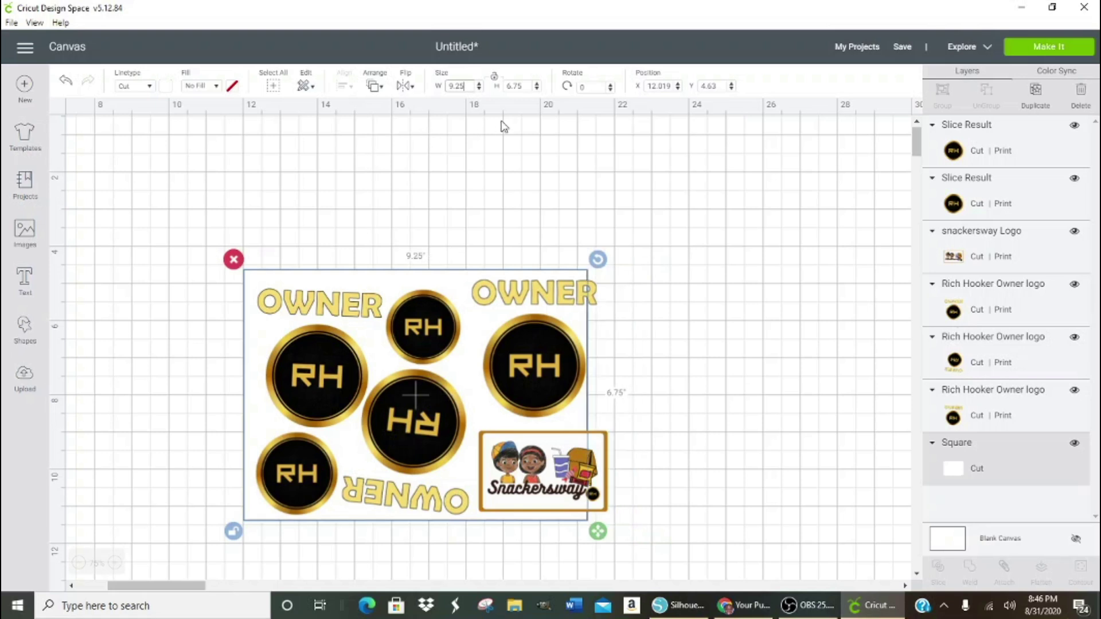
pyautogui.click(515, 85)
pyautogui.click(515, 85)
pyautogui.click(498, 195)
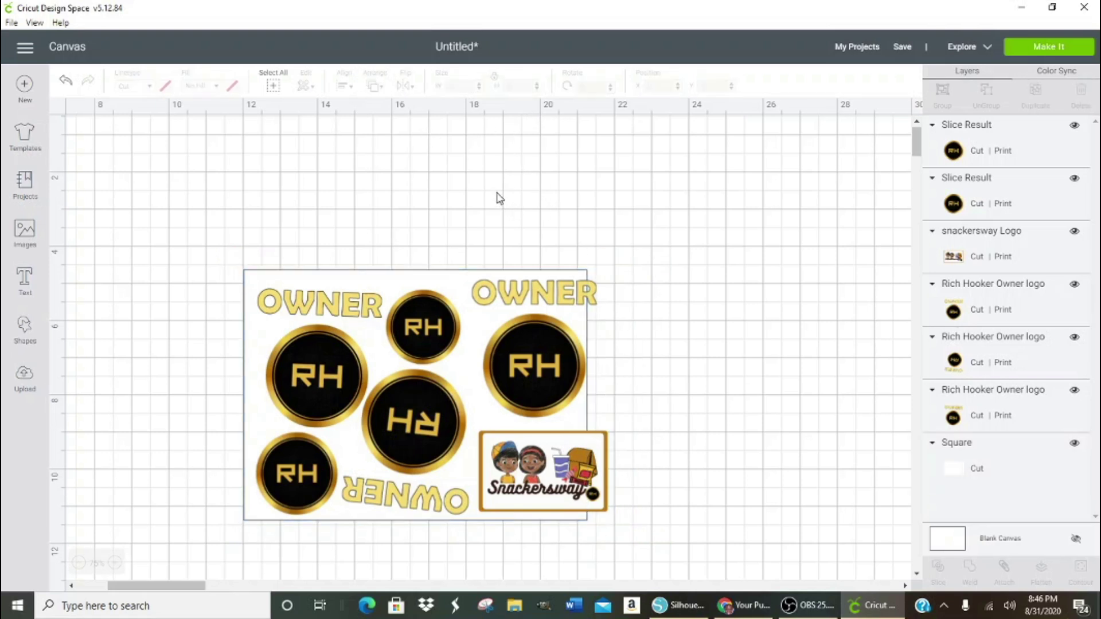
pyautogui.click(251, 358)
pyautogui.click(234, 531)
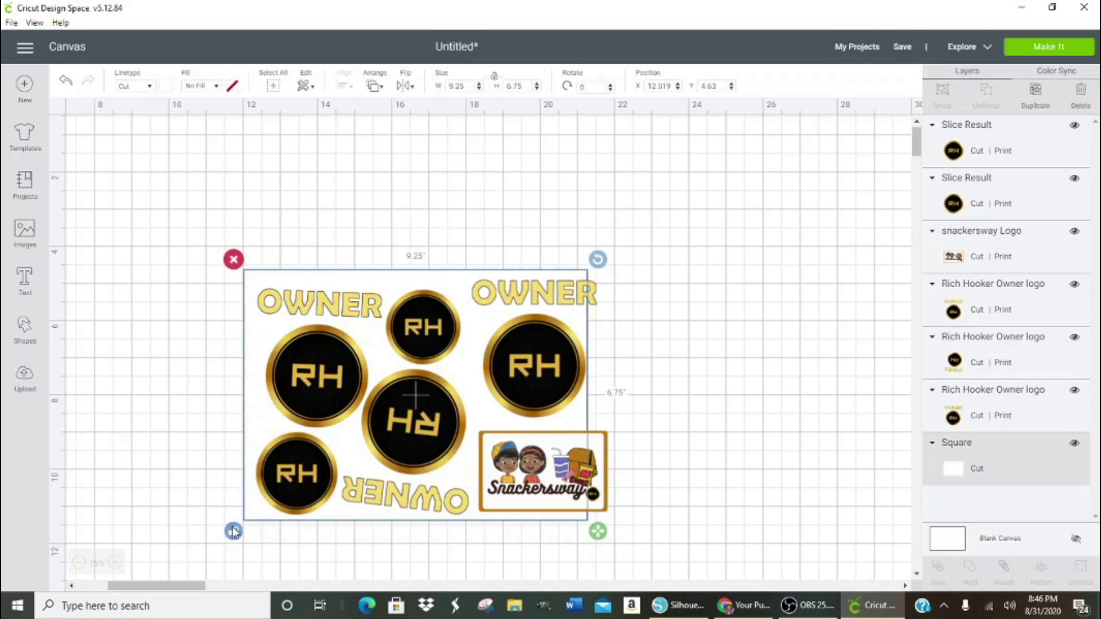
pyautogui.click(782, 443)
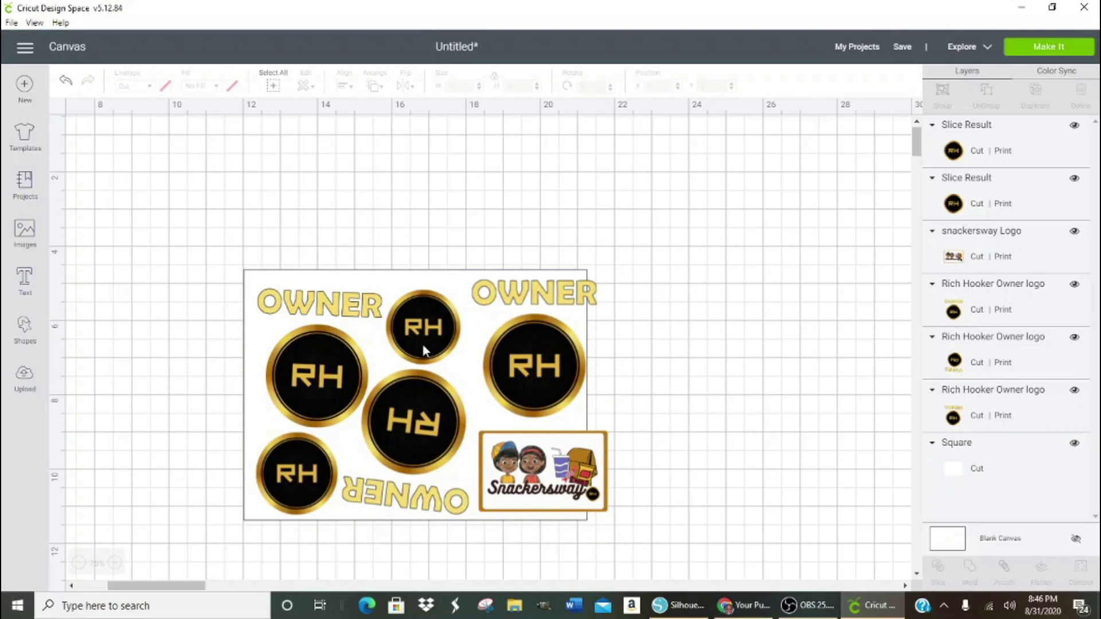
# - Reposition the left OWNER logo, the lower-left RH circle and the right OWNER logo
pyautogui.click(343, 377)
pyautogui.click(298, 348)
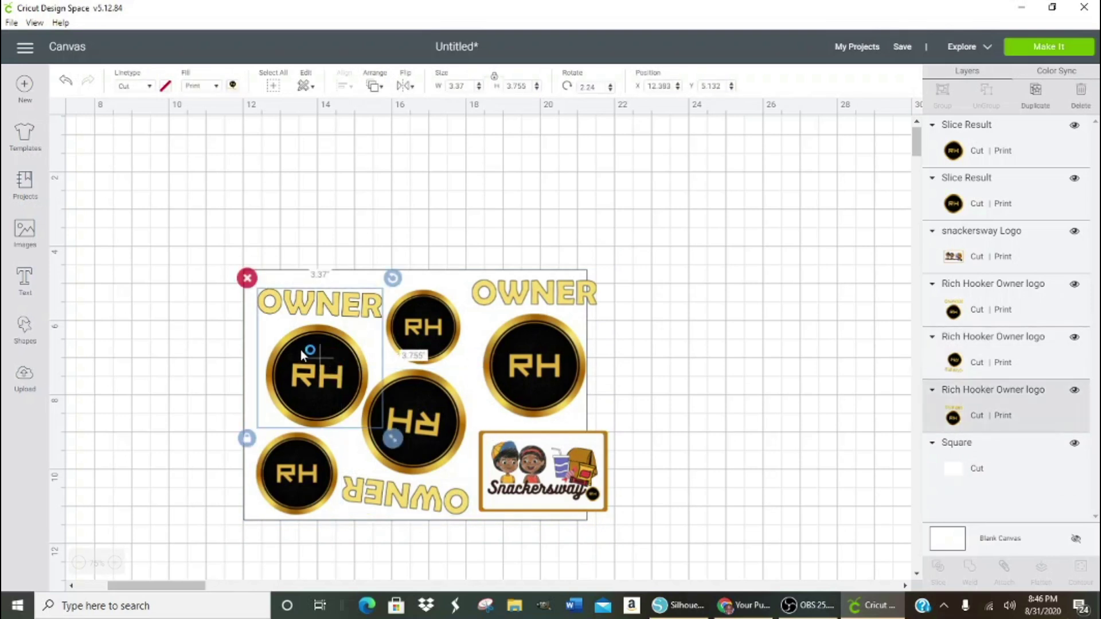
pyautogui.moveTo(297, 343); pyautogui.dragTo(289, 333)
pyautogui.moveTo(308, 492); pyautogui.dragTo(294, 469)
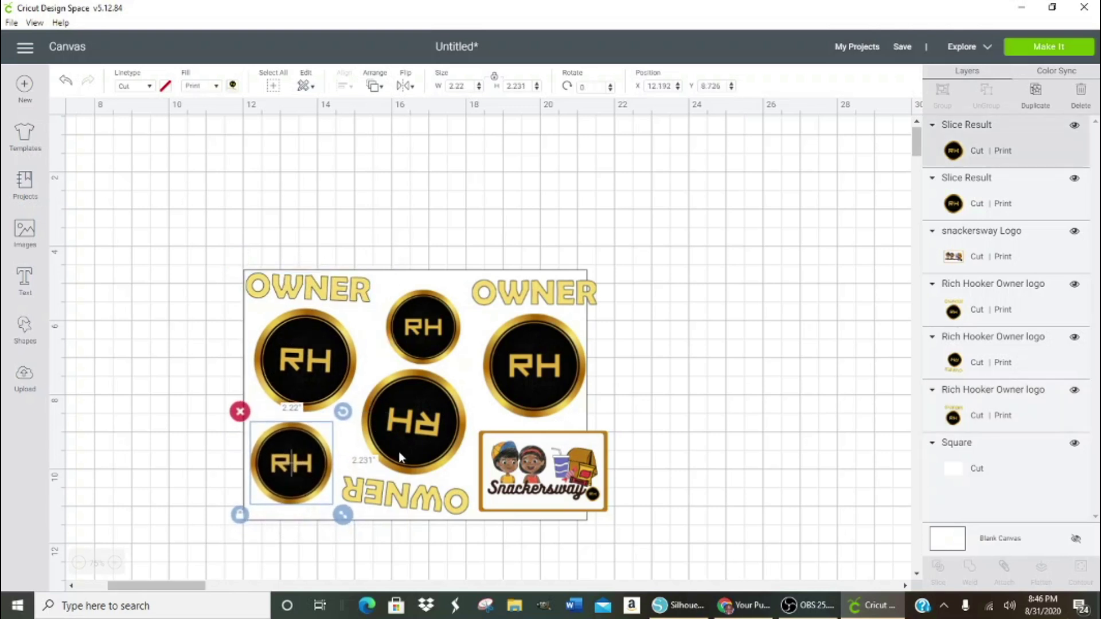
pyautogui.moveTo(426, 331); pyautogui.dragTo(419, 323)
pyautogui.moveTo(519, 339); pyautogui.dragTo(507, 344)
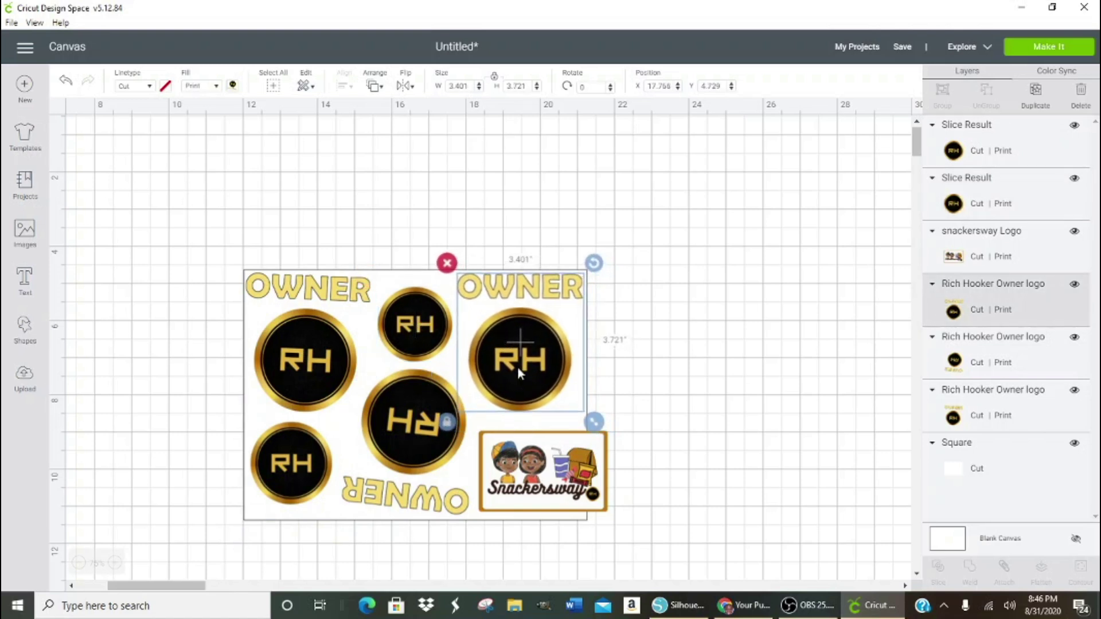
# - Resize and reposition the Snackersway image and nudge the flipped RH and OWNER group
pyautogui.moveTo(563, 477); pyautogui.dragTo(552, 469)
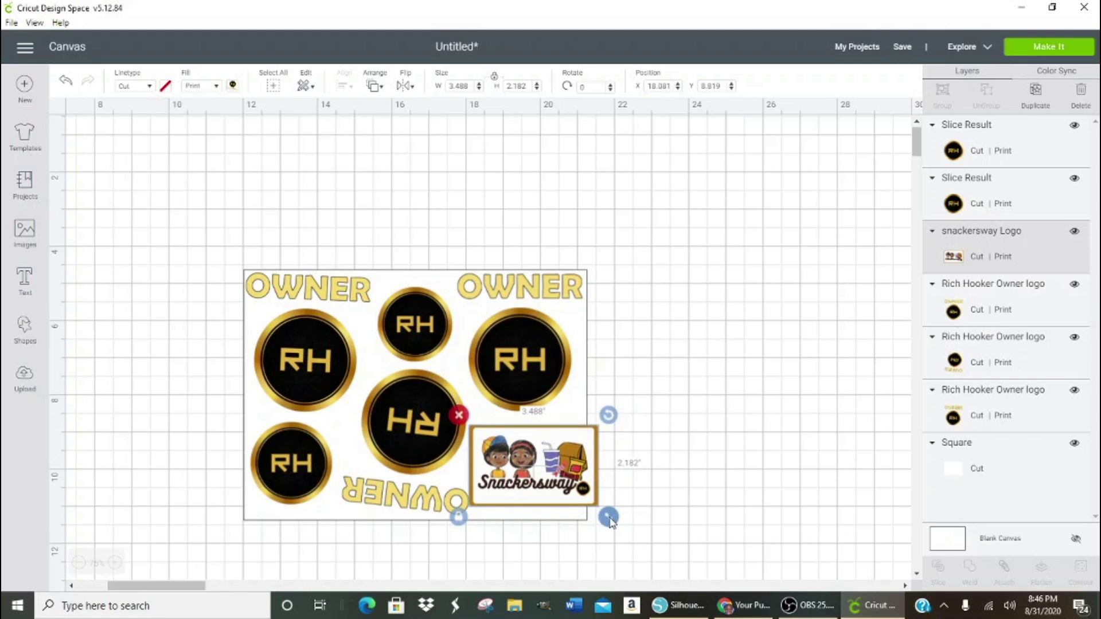
pyautogui.moveTo(606, 518); pyautogui.dragTo(598, 511)
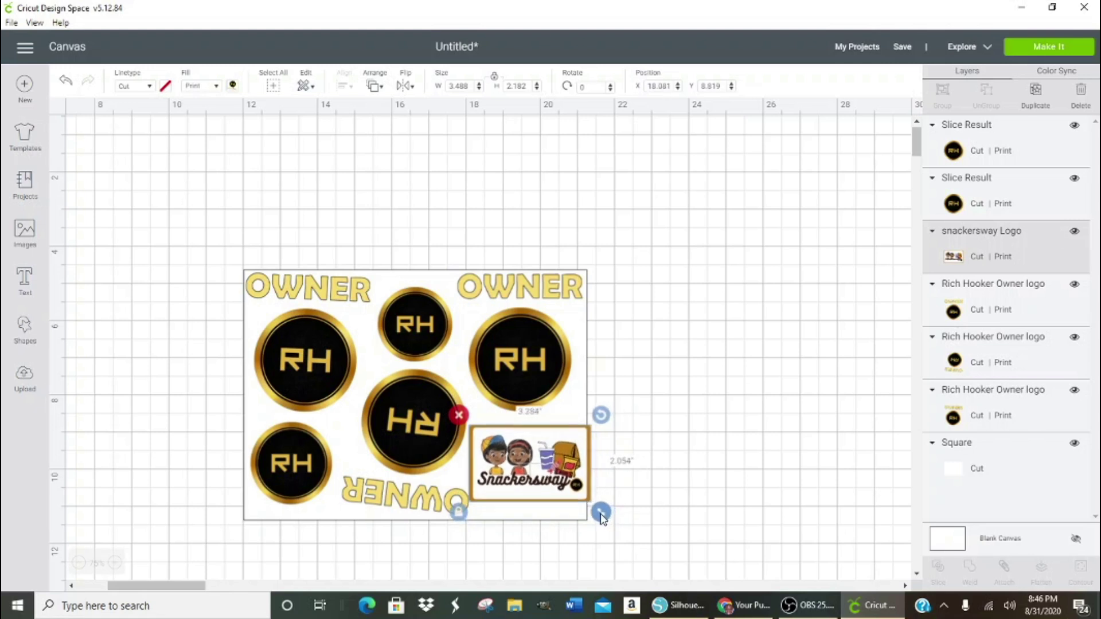
pyautogui.moveTo(419, 438); pyautogui.dragTo(409, 439)
pyautogui.moveTo(527, 471); pyautogui.dragTo(520, 468)
pyautogui.moveTo(595, 516); pyautogui.dragTo(609, 536)
pyautogui.moveTo(520, 474); pyautogui.dragTo(518, 468)
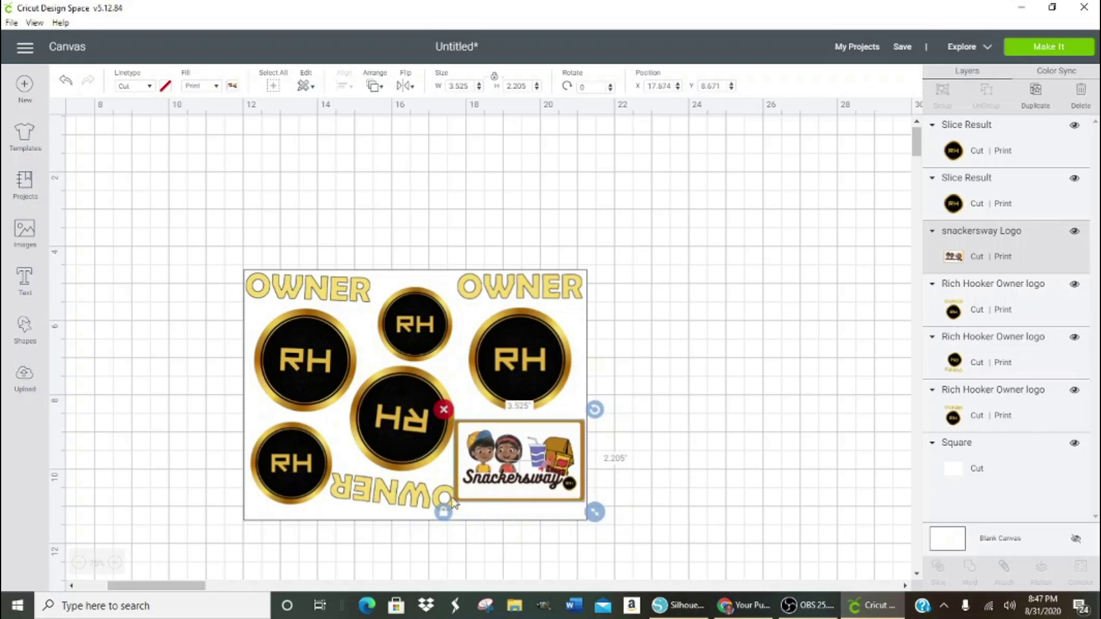
# - Rotate the flipped RH group slightly, raise the bottom-left RH circle, and shrink and lower Snackersway
pyautogui.click(406, 446)
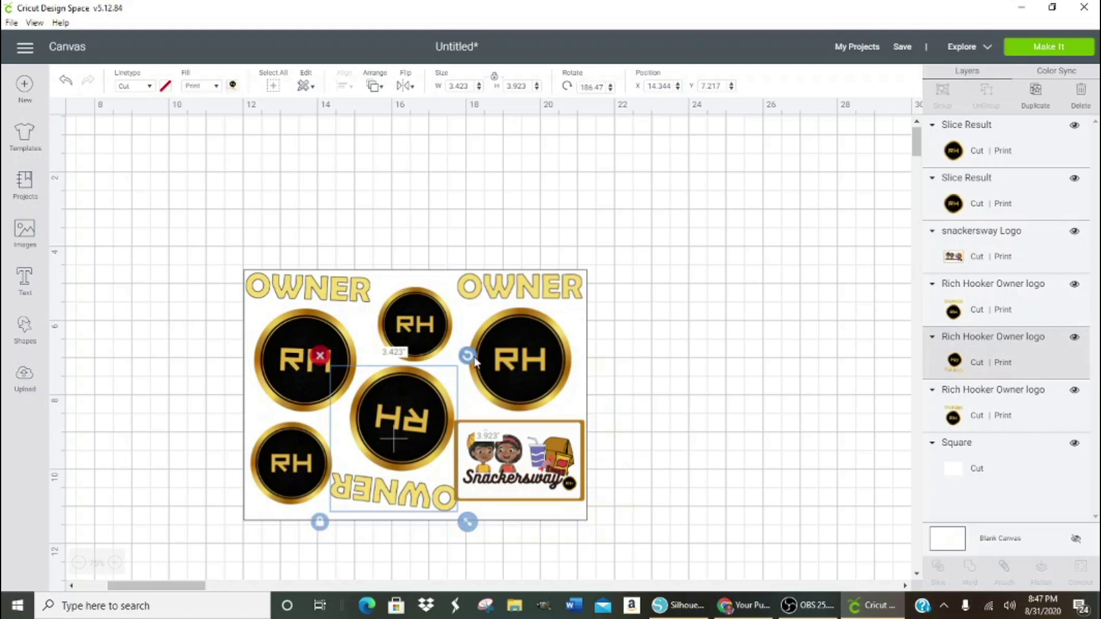
pyautogui.moveTo(467, 356); pyautogui.dragTo(476, 367)
pyautogui.moveTo(267, 462); pyautogui.dragTo(263, 454)
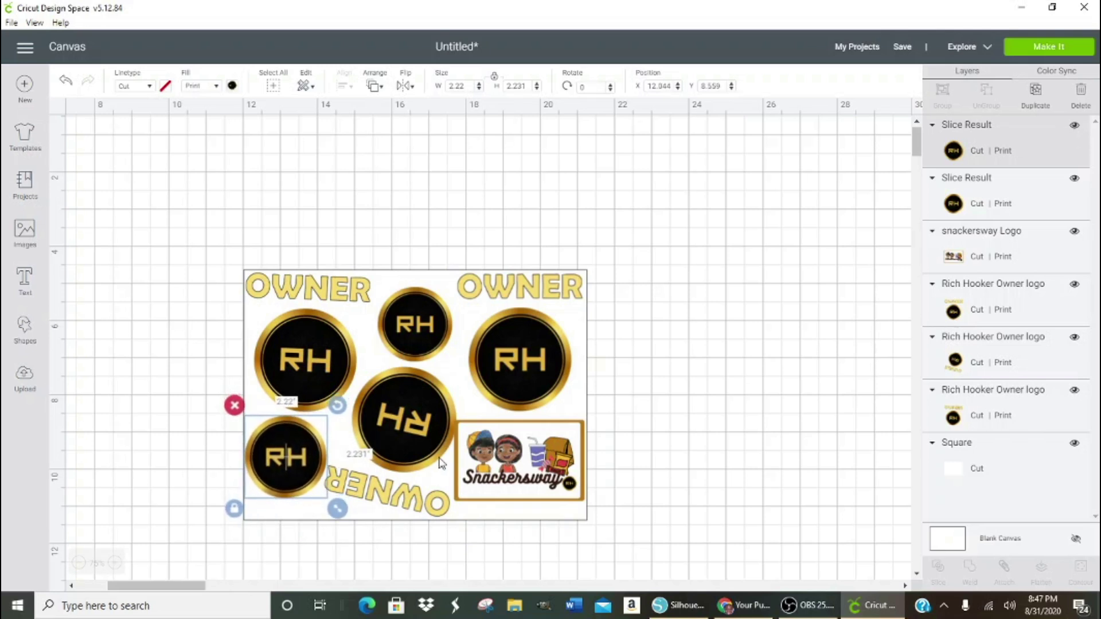
pyautogui.click(518, 458)
pyautogui.moveTo(597, 514); pyautogui.dragTo(545, 486)
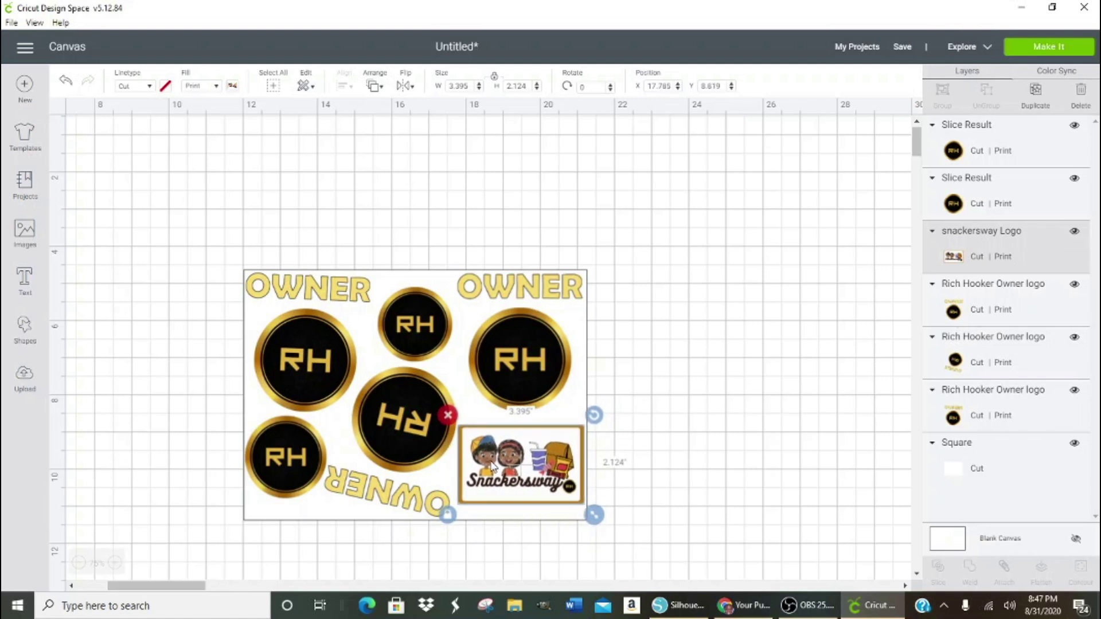
pyautogui.moveTo(494, 467); pyautogui.dragTo(491, 473)
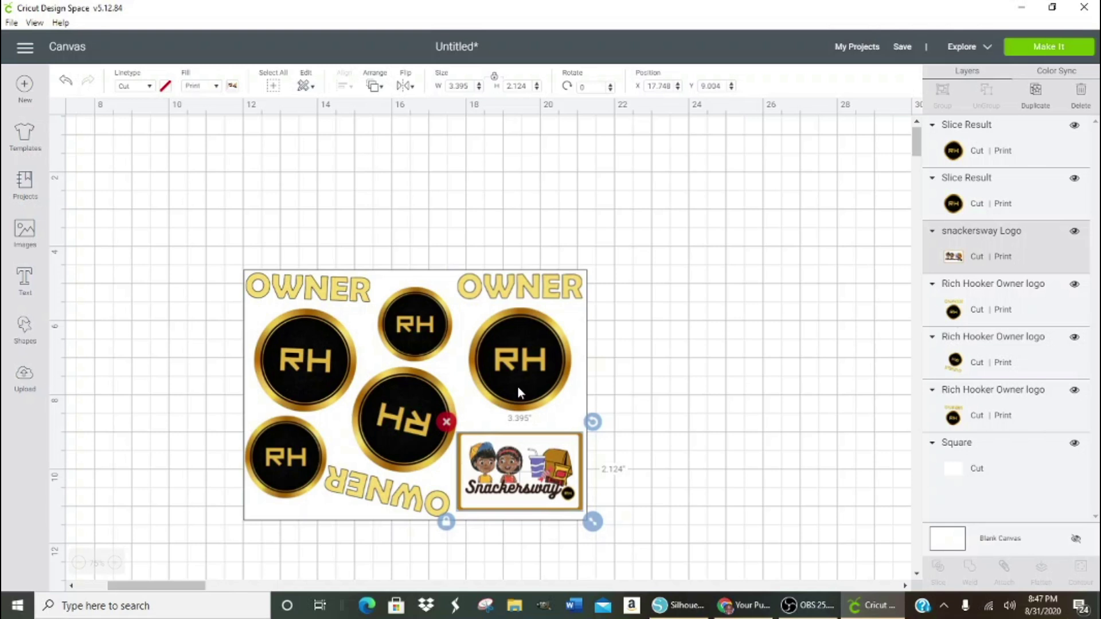
# - Enlarge the top RH circle and shift it up and left
pyautogui.click(425, 325)
pyautogui.moveTo(468, 378); pyautogui.dragTo(477, 386)
pyautogui.moveTo(417, 344); pyautogui.dragTo(413, 333)
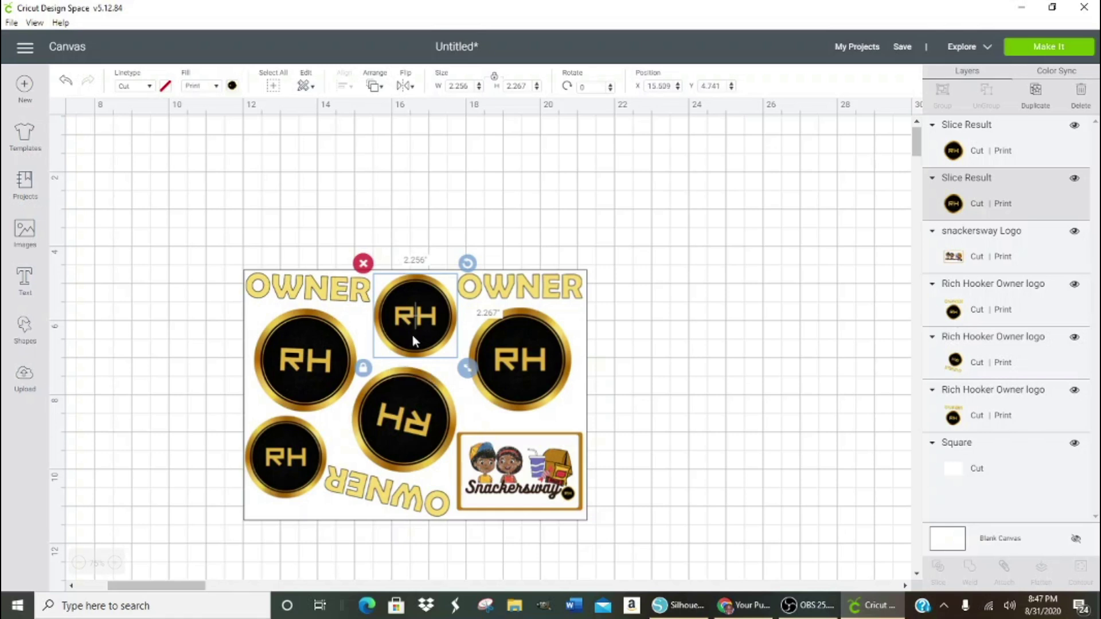
pyautogui.moveTo(469, 378); pyautogui.dragTo(474, 385)
pyautogui.moveTo(433, 329); pyautogui.dragTo(427, 338)
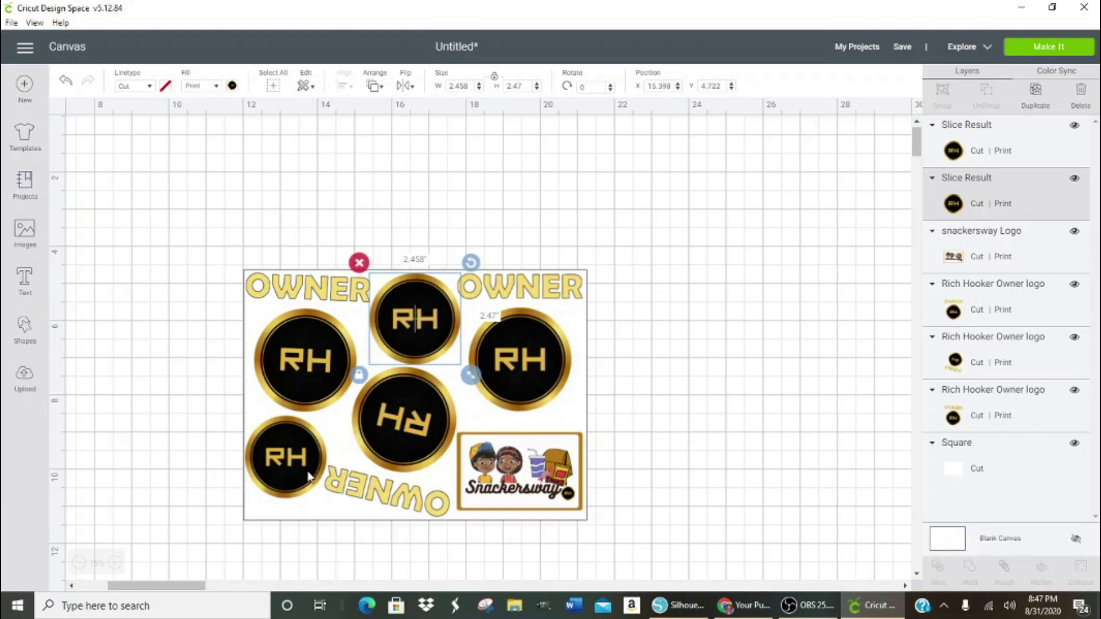
# - Raise the bottom-left RH circle slightly and undo a stray move of an OWNER logo
pyautogui.moveTo(308, 469); pyautogui.dragTo(308, 464)
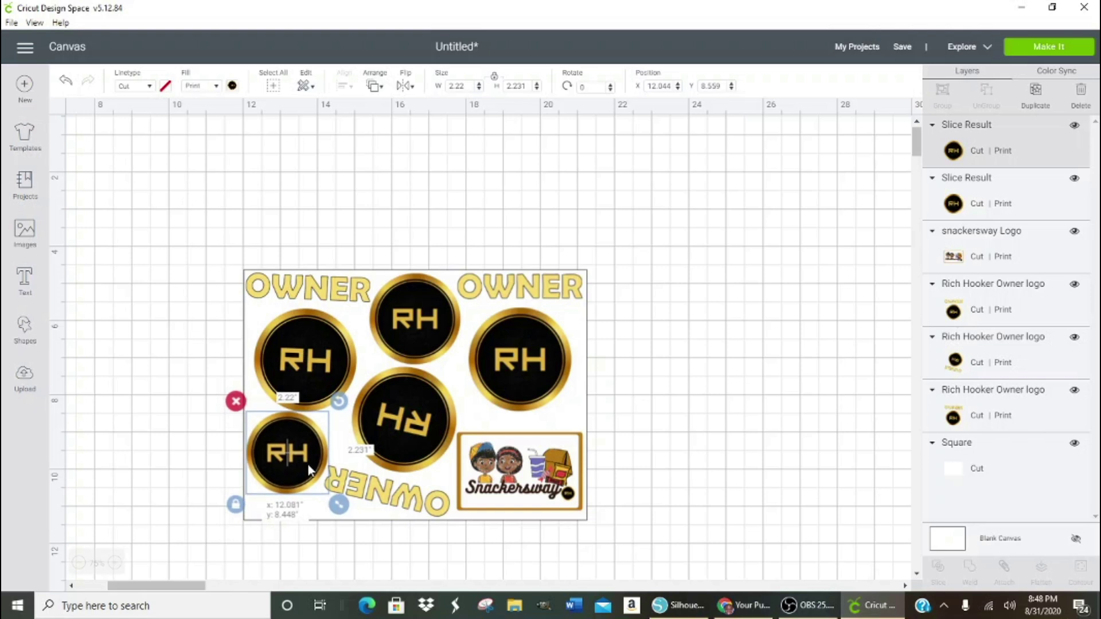
pyautogui.moveTo(308, 465); pyautogui.dragTo(308, 464)
pyautogui.click(198, 420)
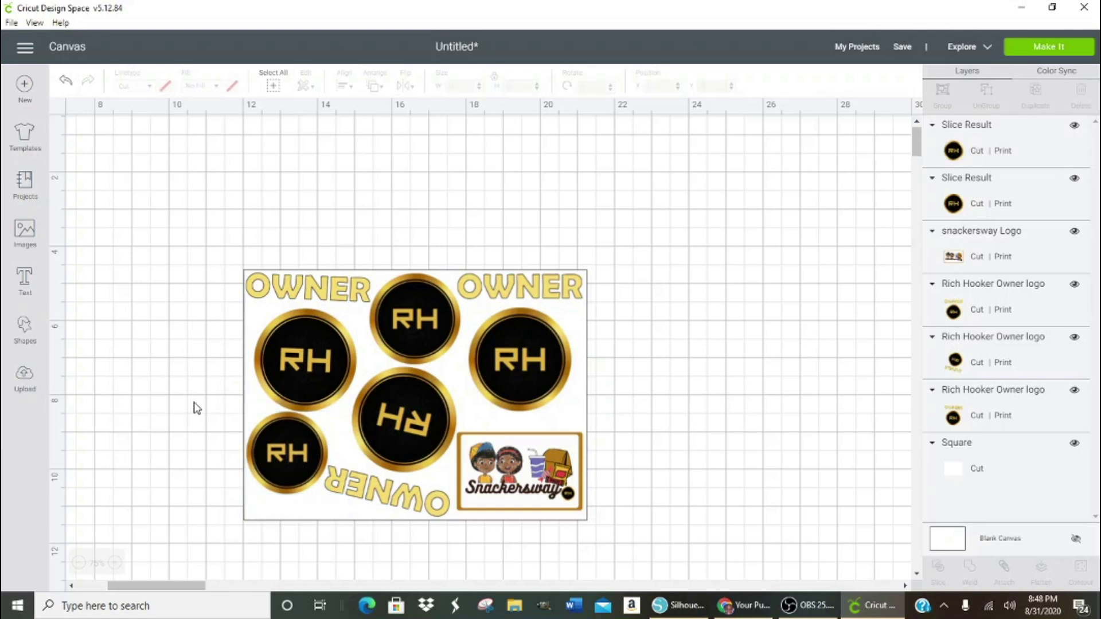
pyautogui.moveTo(587, 412); pyautogui.dragTo(749, 409)
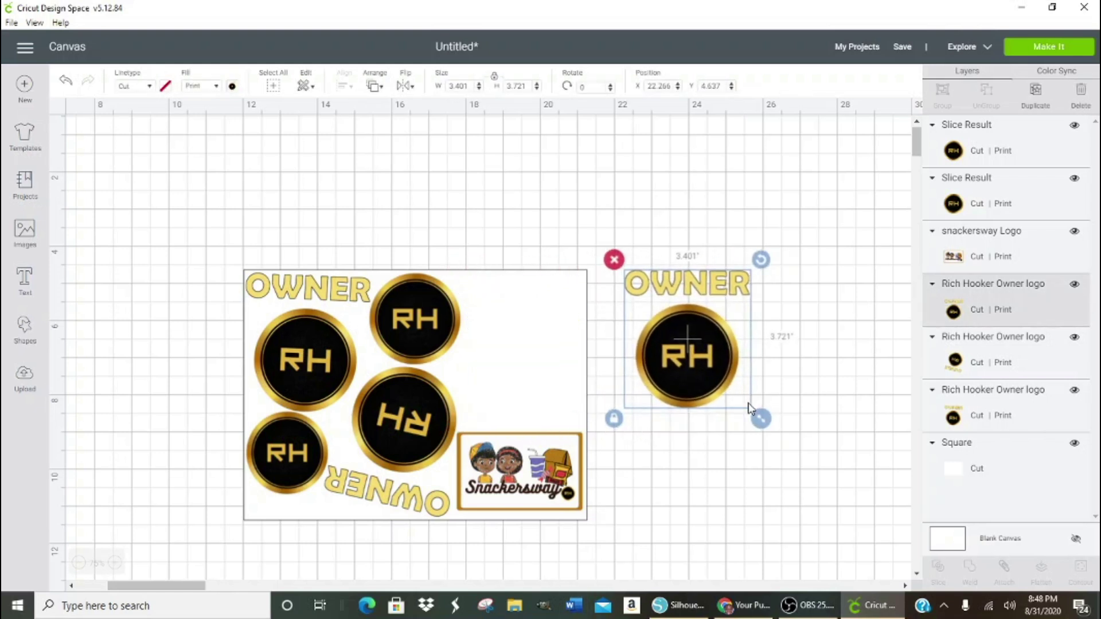
pyautogui.hotkey('ctrl', 'z')
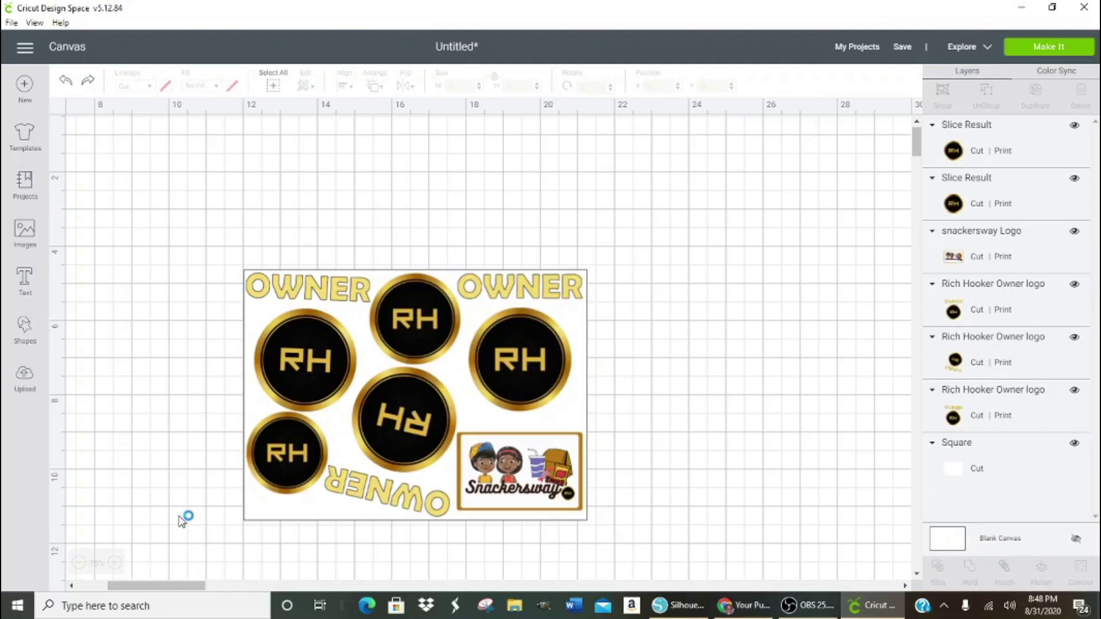
# - Move the white square aside and attach all the logo pieces into one design
pyautogui.click(247, 519)
pyautogui.moveTo(248, 526); pyautogui.dragTo(760, 346)
pyautogui.moveTo(192, 229); pyautogui.dragTo(640, 560)
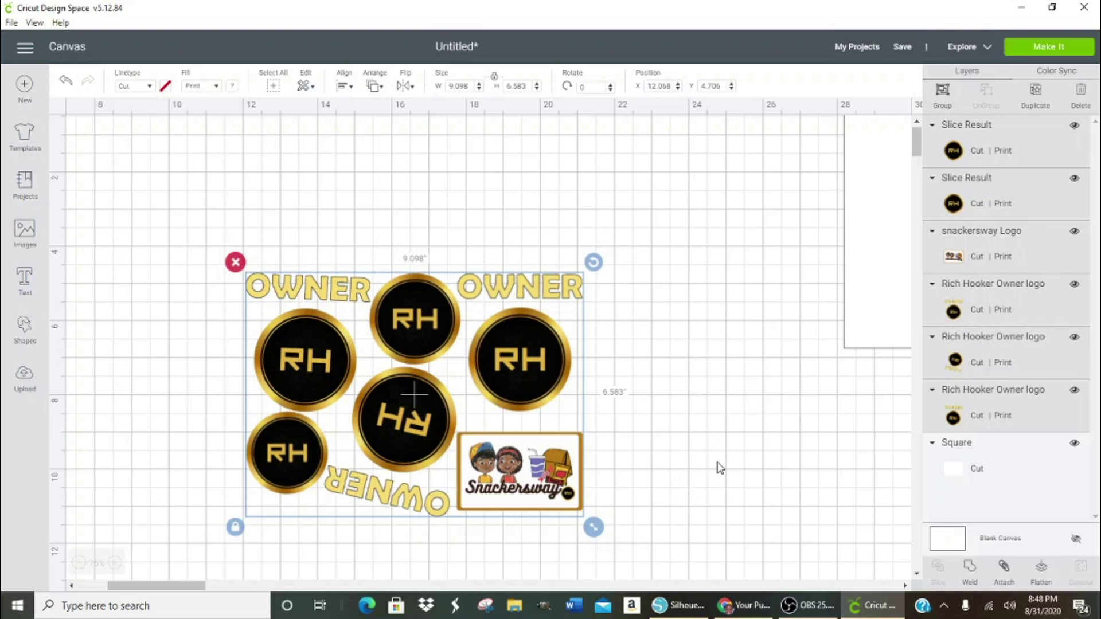
pyautogui.click(1004, 569)
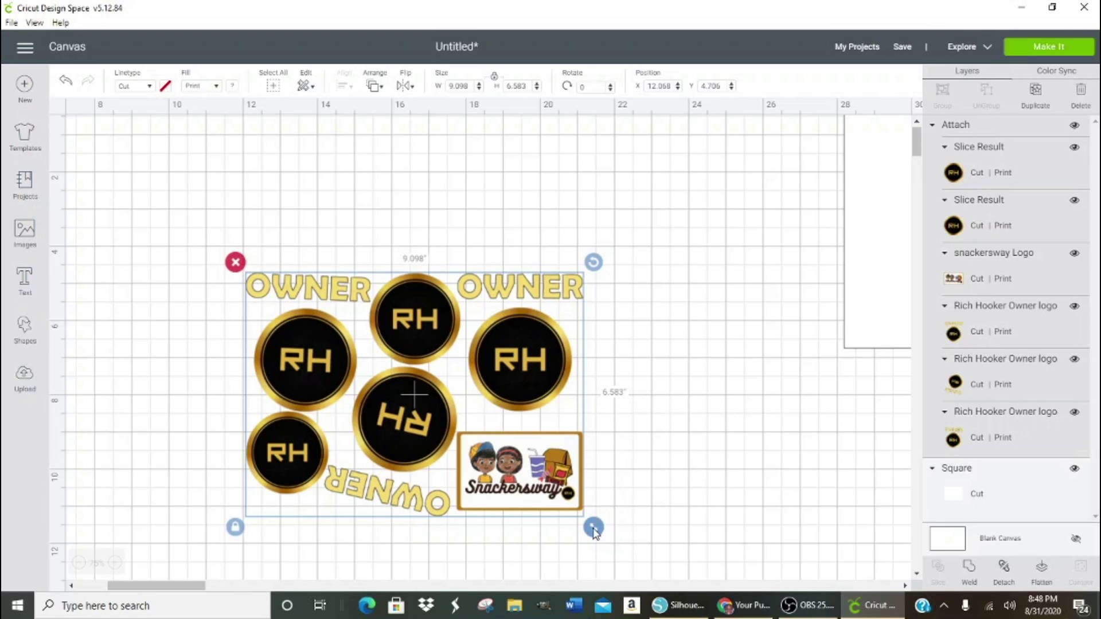
# - Fine-tune the attached design's size around 9.265 in wide, undoing the final resize
pyautogui.moveTo(597, 534); pyautogui.dragTo(604, 537)
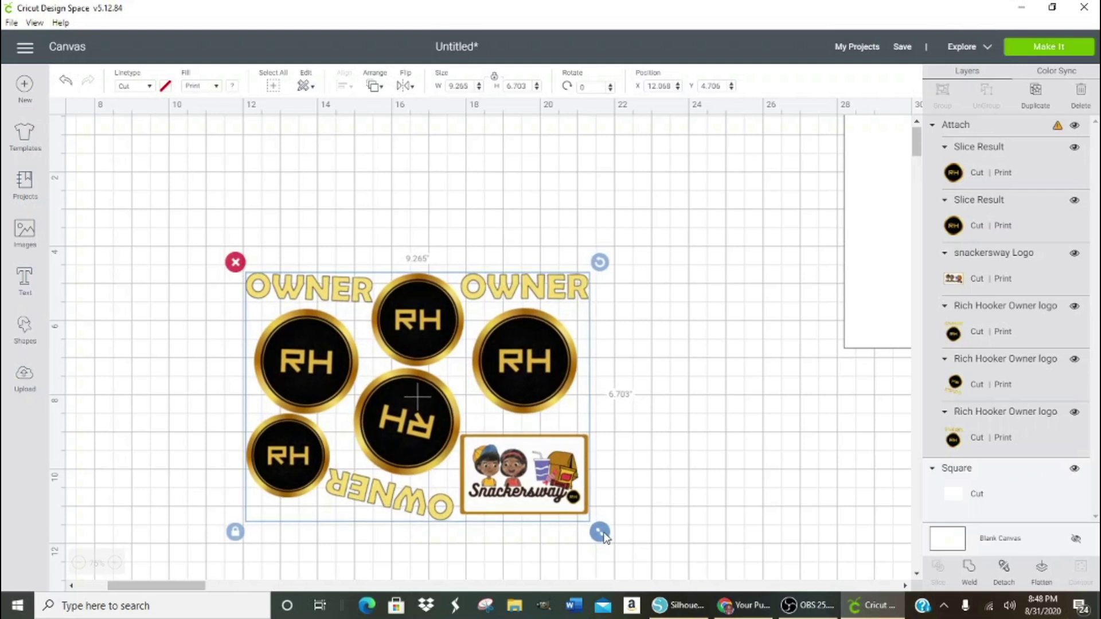
pyautogui.moveTo(605, 537); pyautogui.dragTo(603, 535)
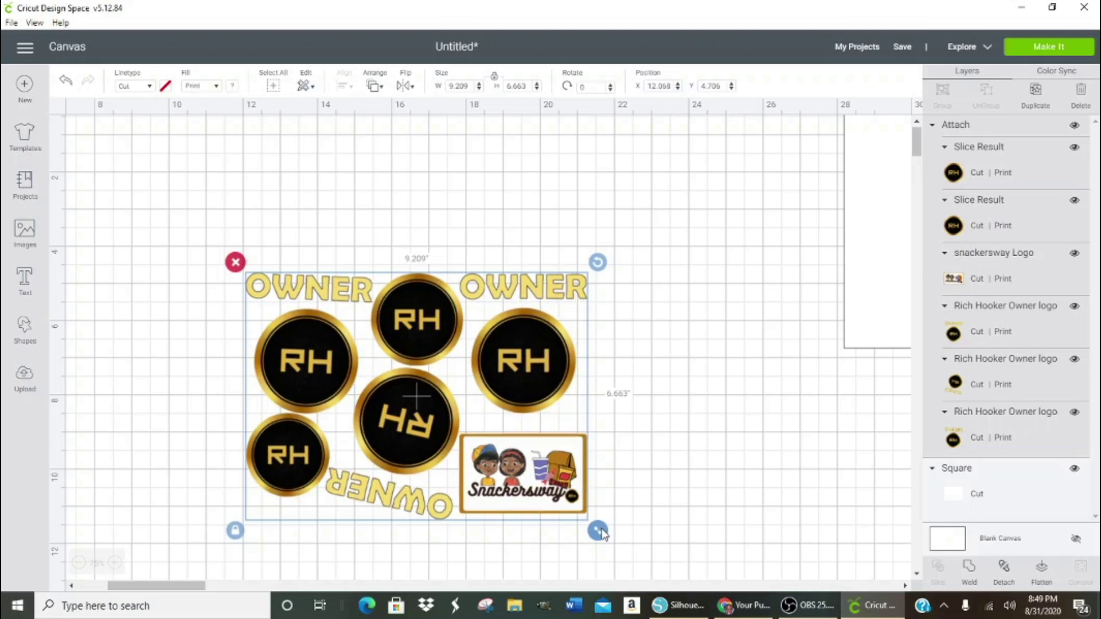
pyautogui.moveTo(604, 534); pyautogui.dragTo(607, 537)
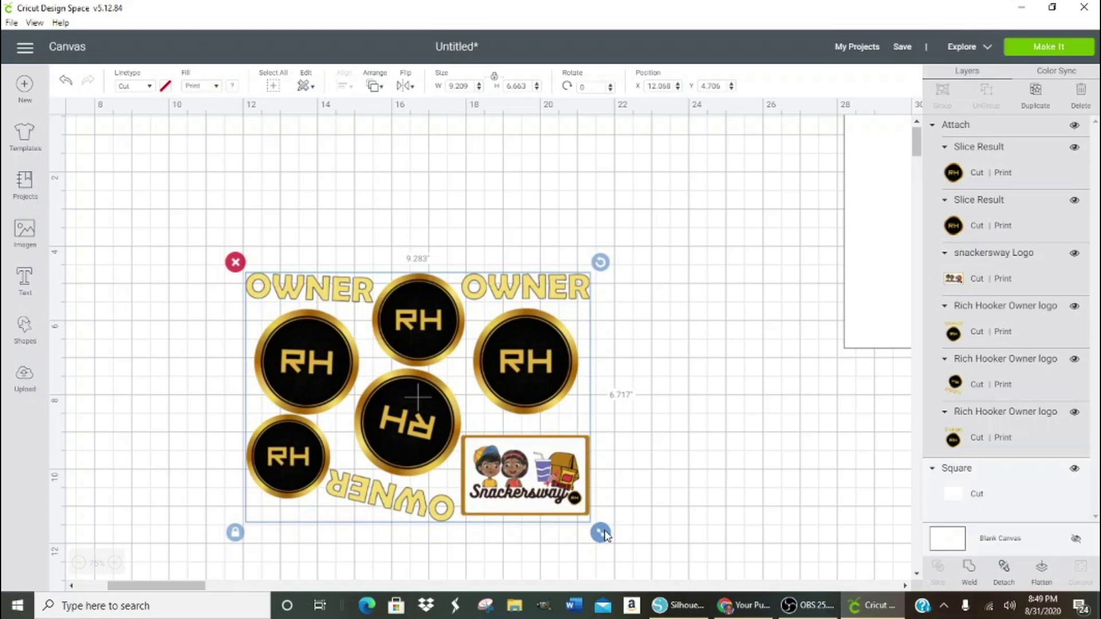
pyautogui.moveTo(605, 534); pyautogui.dragTo(607, 533)
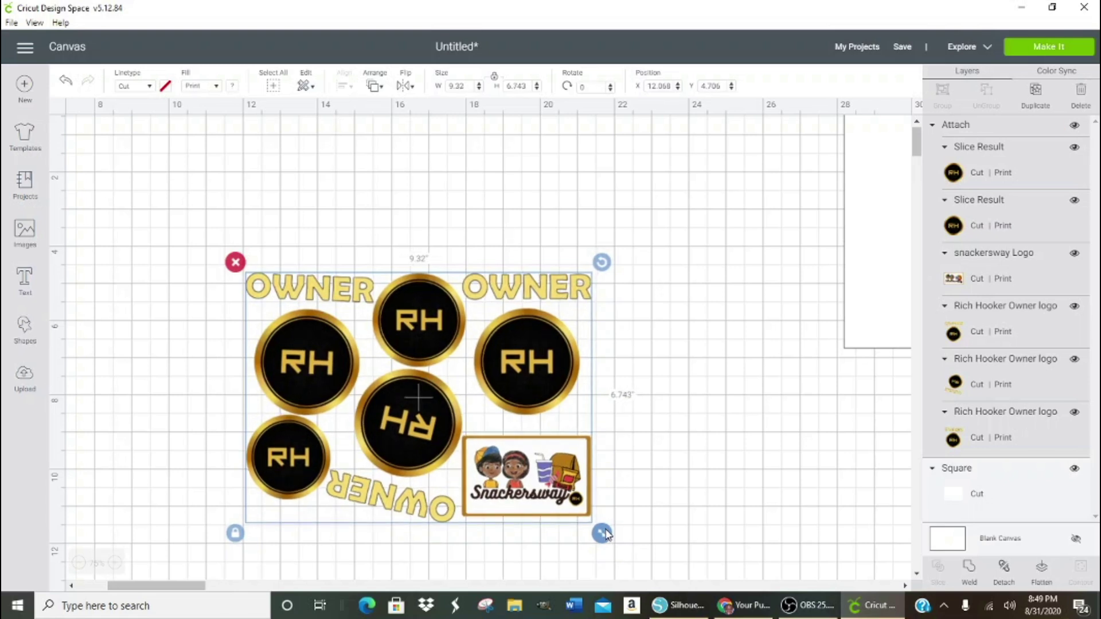
pyautogui.moveTo(608, 528); pyautogui.dragTo(603, 532)
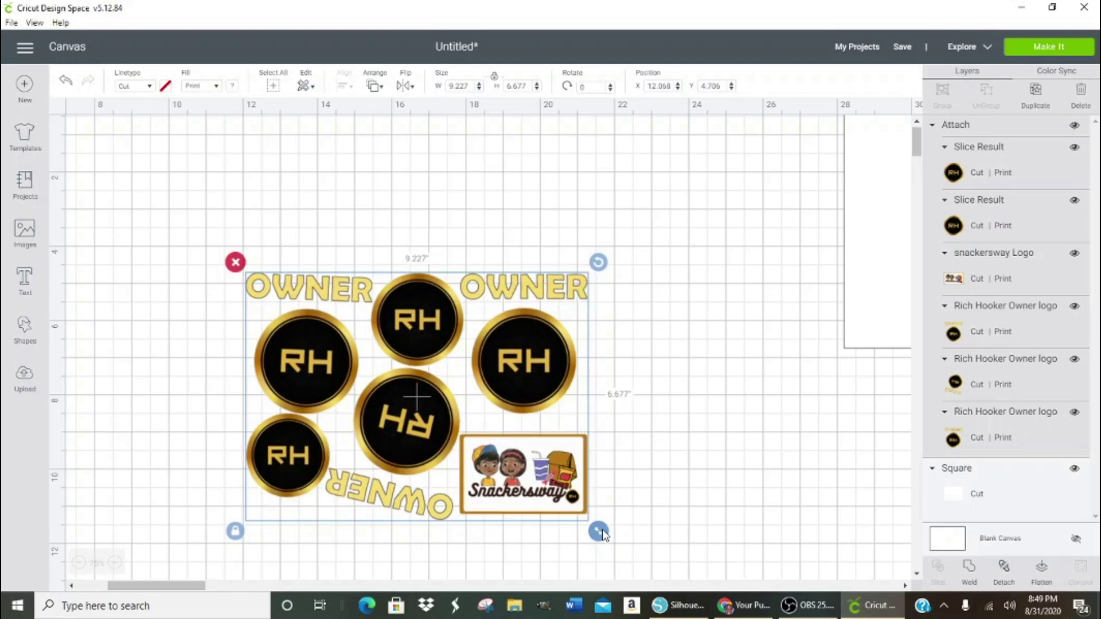
pyautogui.moveTo(602, 534); pyautogui.dragTo(604, 535)
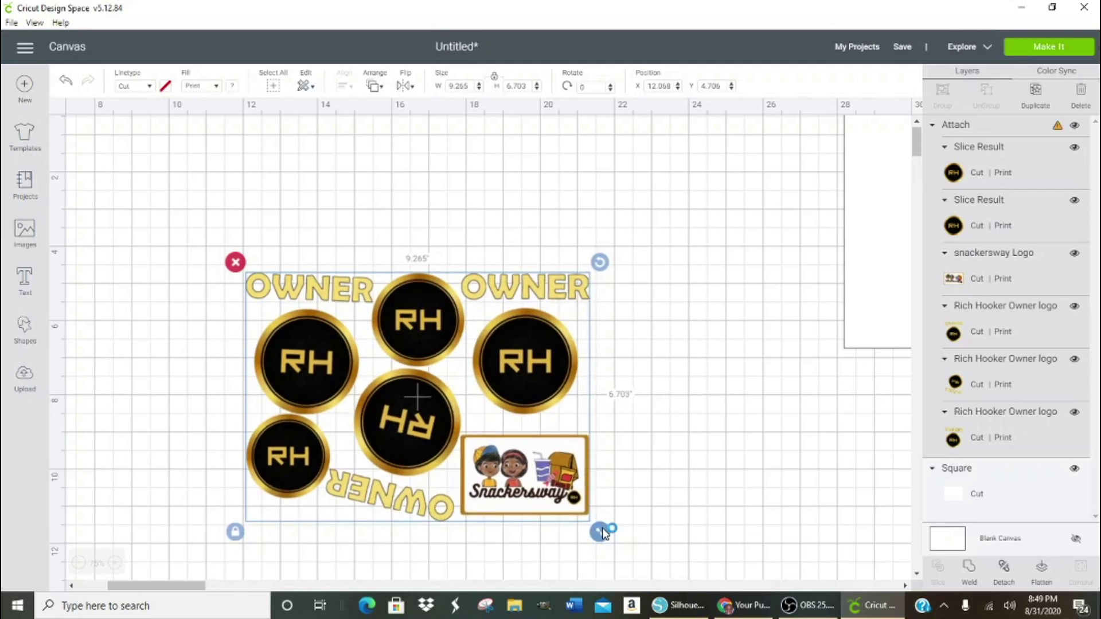
pyautogui.hotkey('ctrl', 'z')
# - Move the design to the canvas's top-left, delete the blank white square, and choose Make It
pyautogui.click(777, 402)
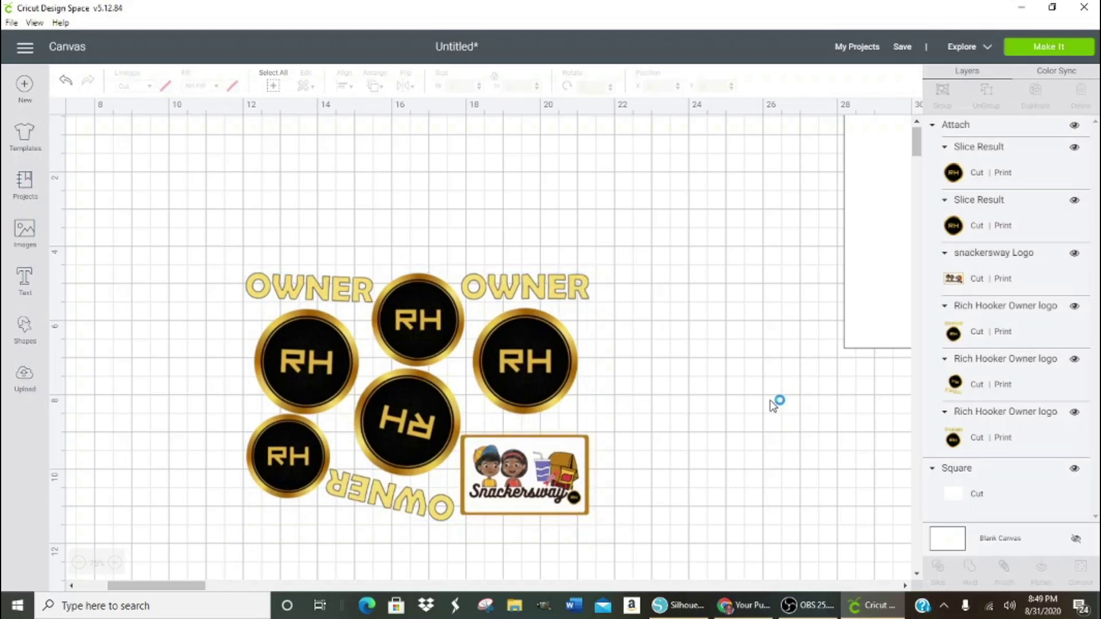
pyautogui.moveTo(411, 442); pyautogui.dragTo(249, 304)
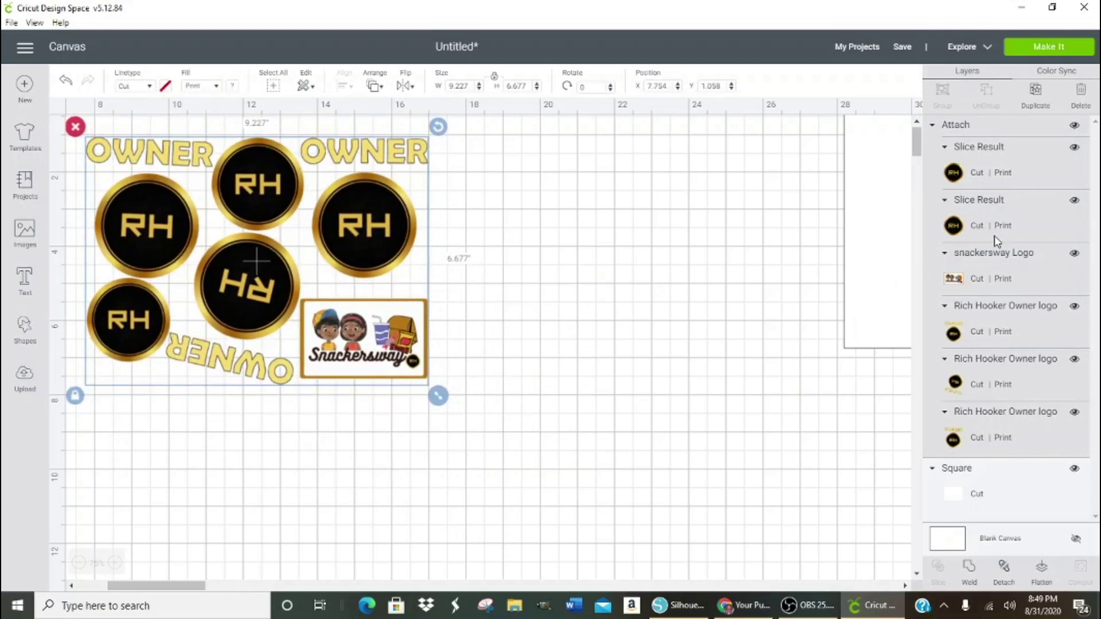
pyautogui.click(869, 257)
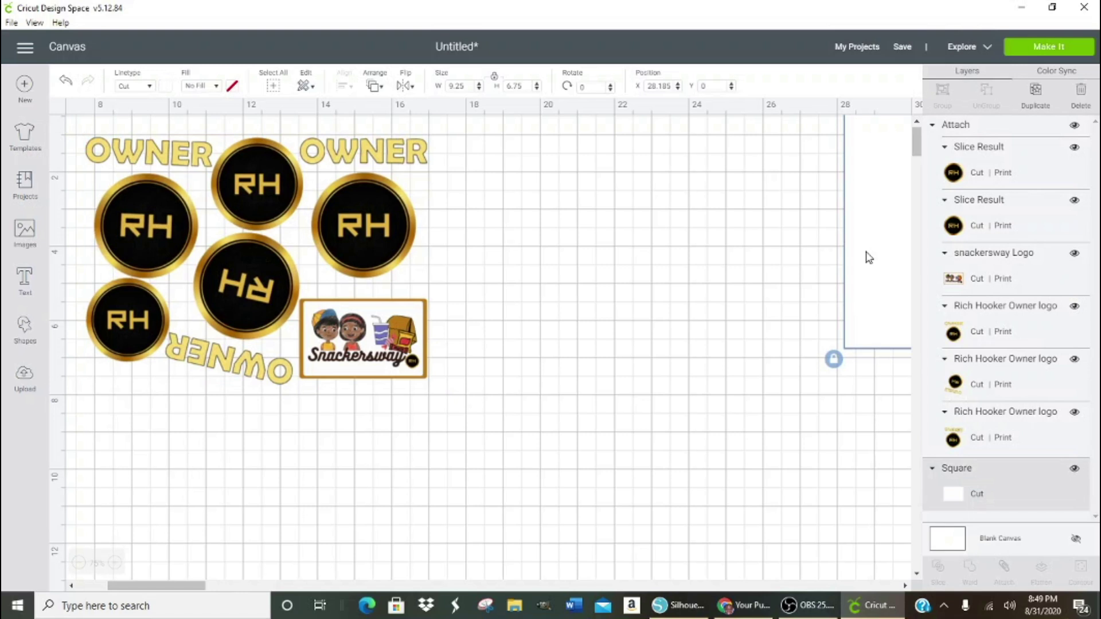
pyautogui.press('Delete')
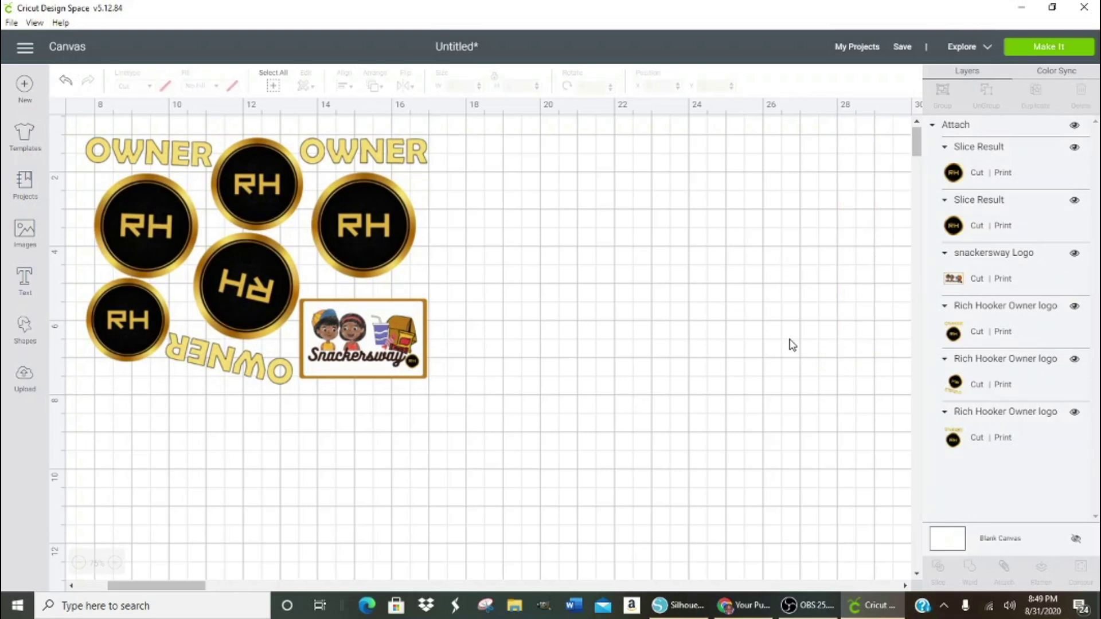
pyautogui.click(1043, 47)
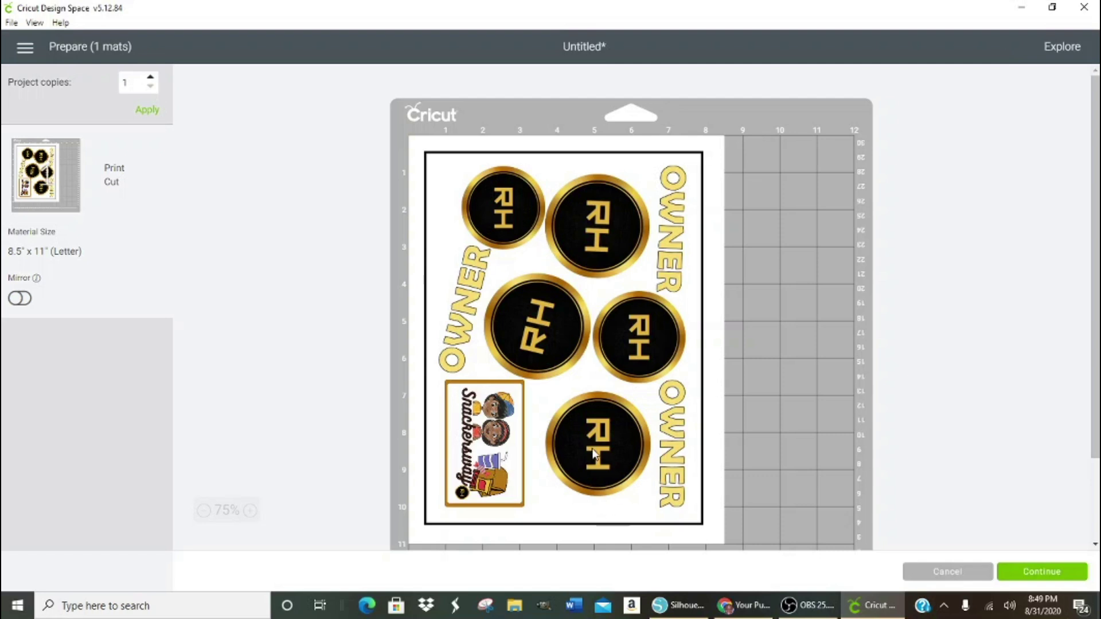
# - Cancel the Letter mat preview to go back to the canvas
pyautogui.click(946, 573)
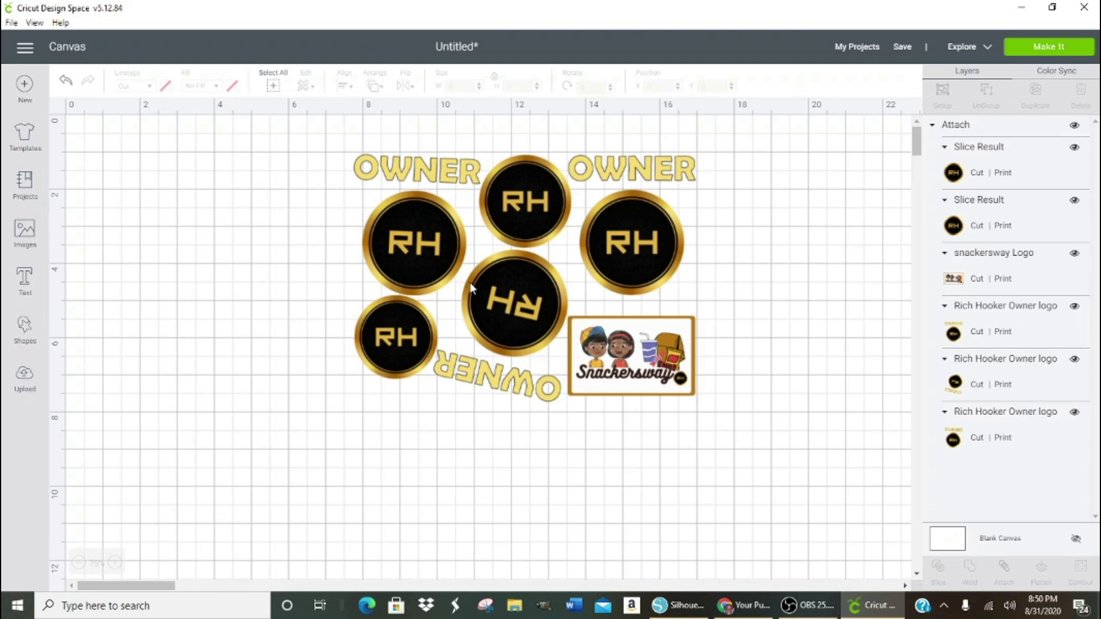
# - Detach the design, then nudge the lower-left RH circle and the right RH logo with arrow keys
pyautogui.click(519, 312)
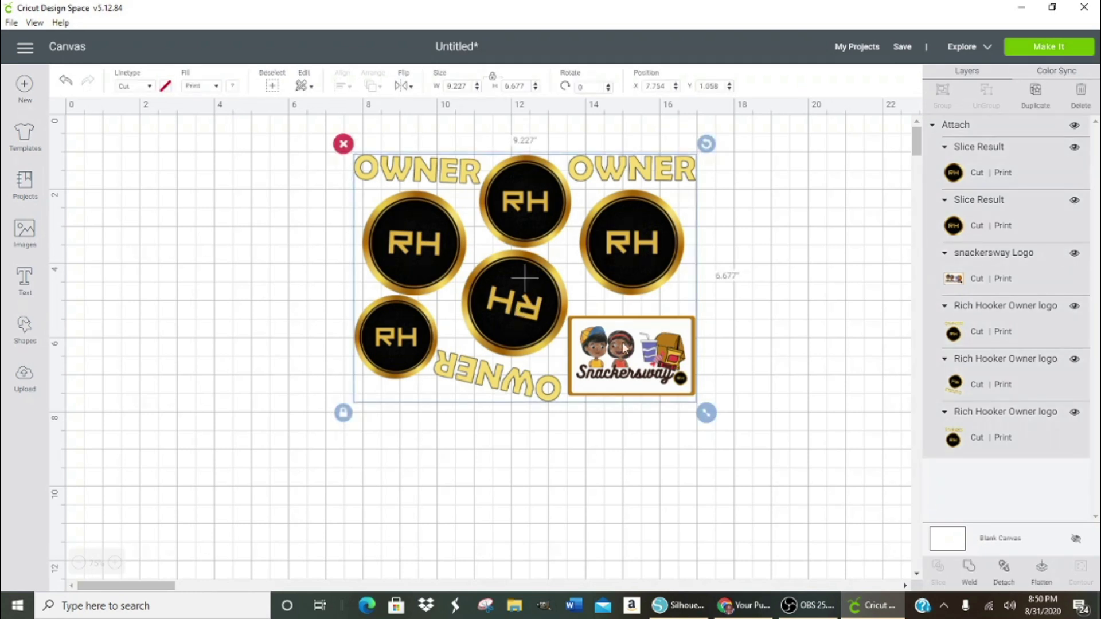
pyautogui.click(1008, 570)
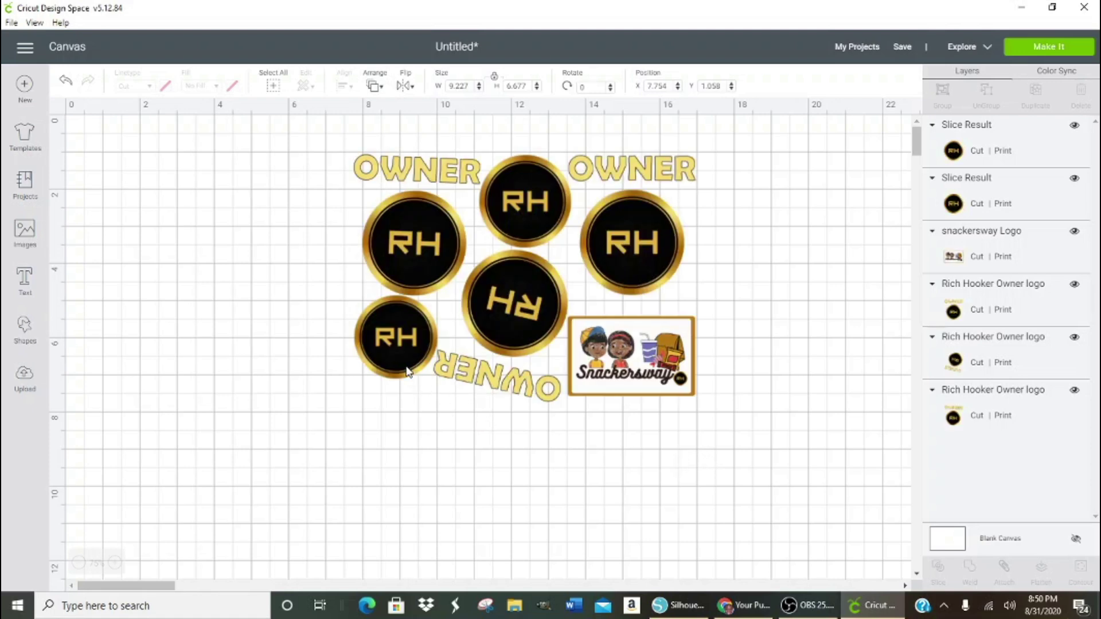
pyautogui.click(404, 367)
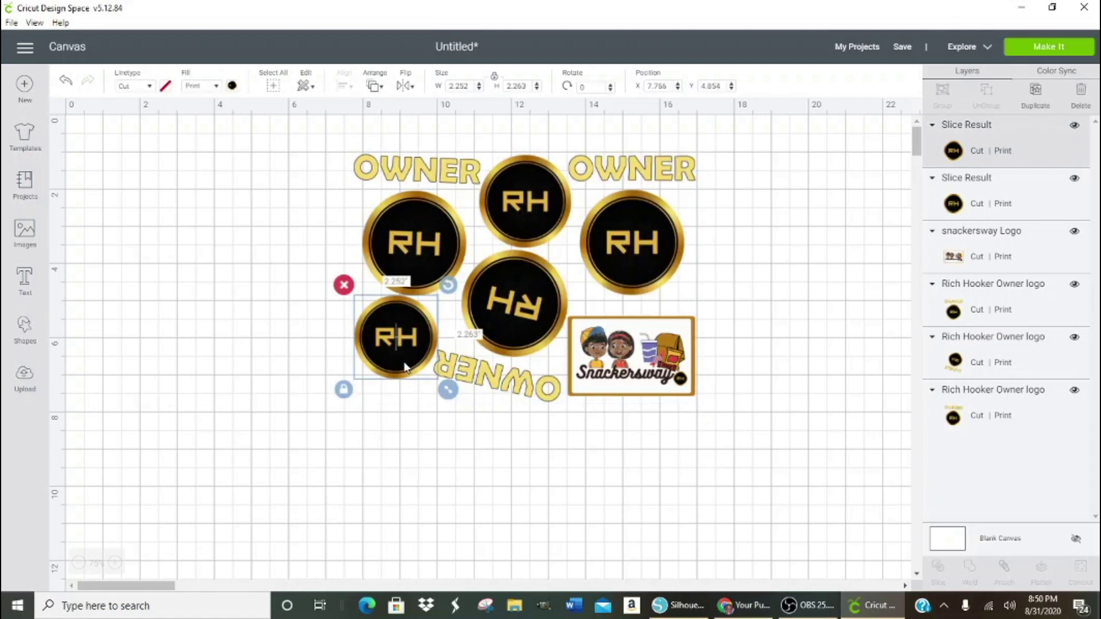
pyautogui.press('Left')
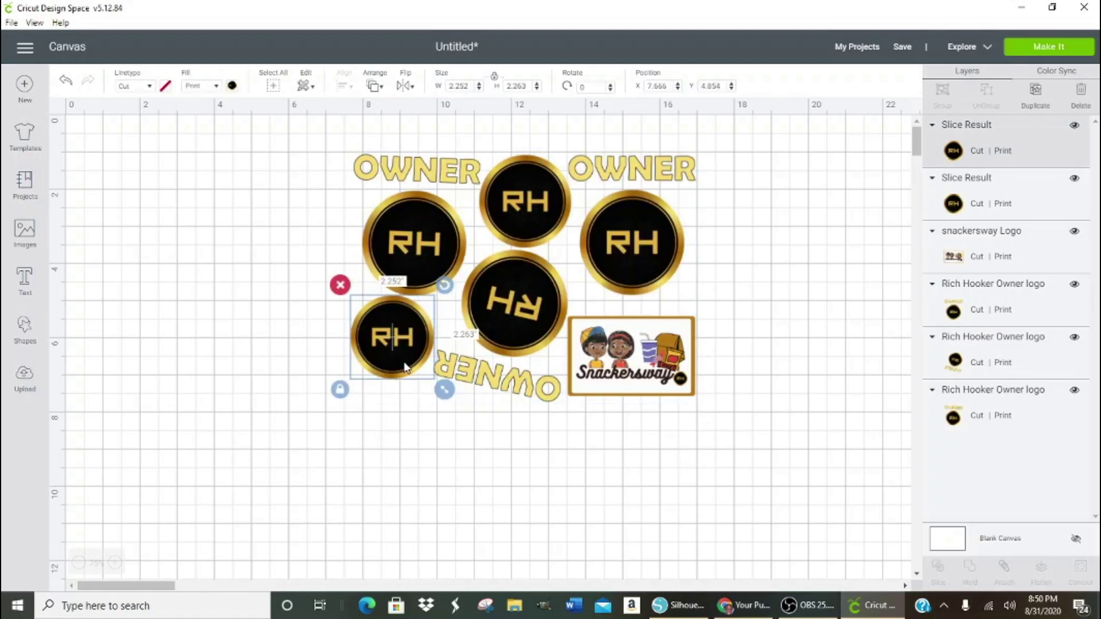
pyautogui.press('Left')
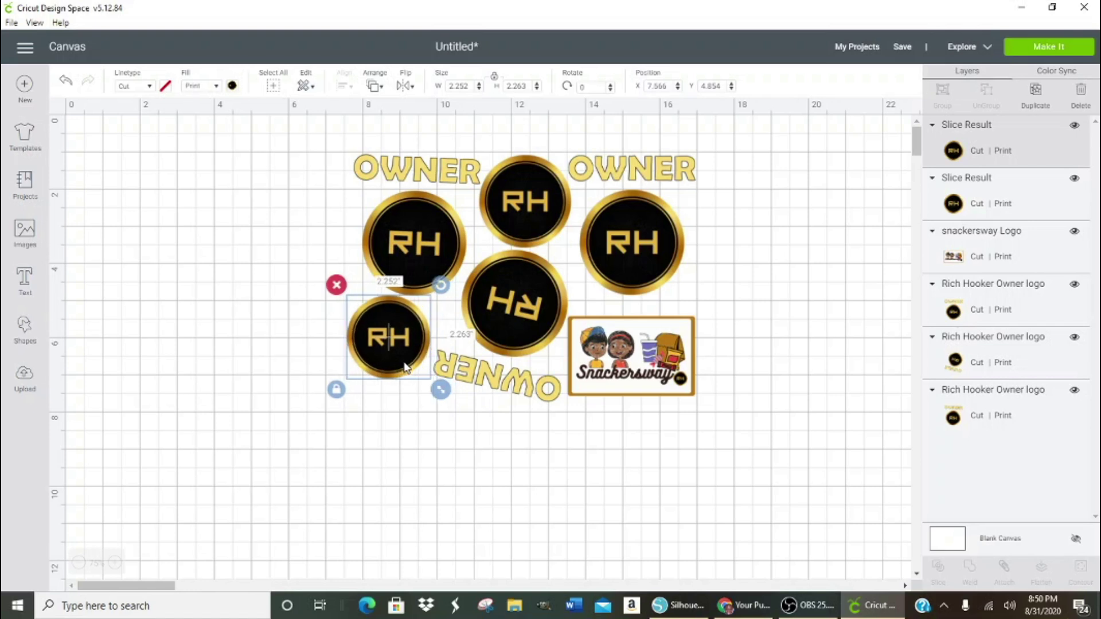
pyautogui.press('Right')
pyautogui.press('Down')
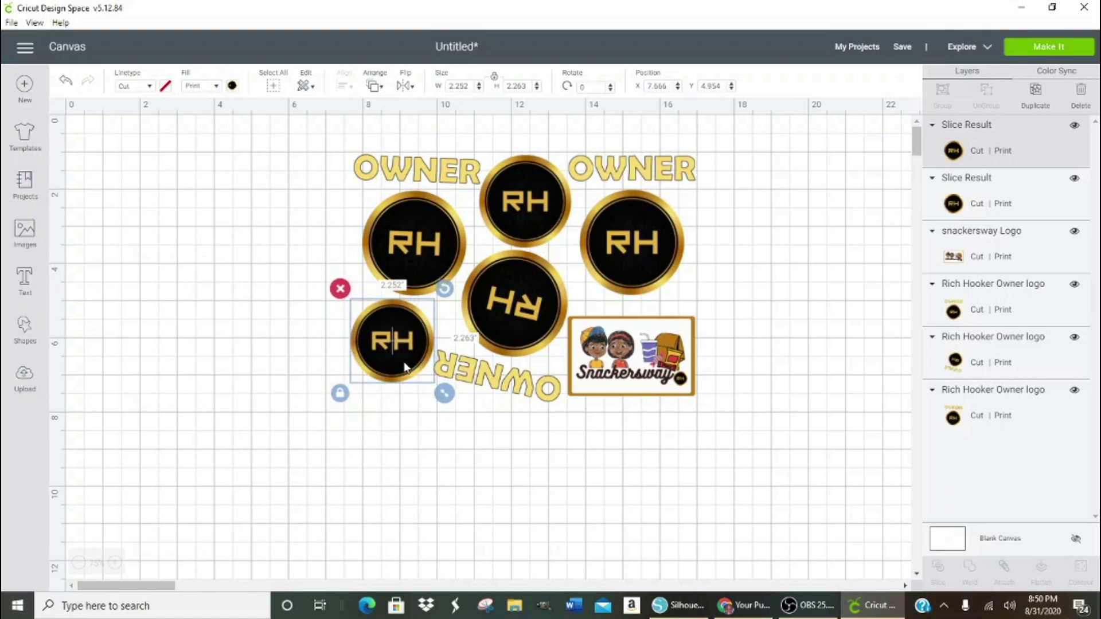
pyautogui.click(658, 245)
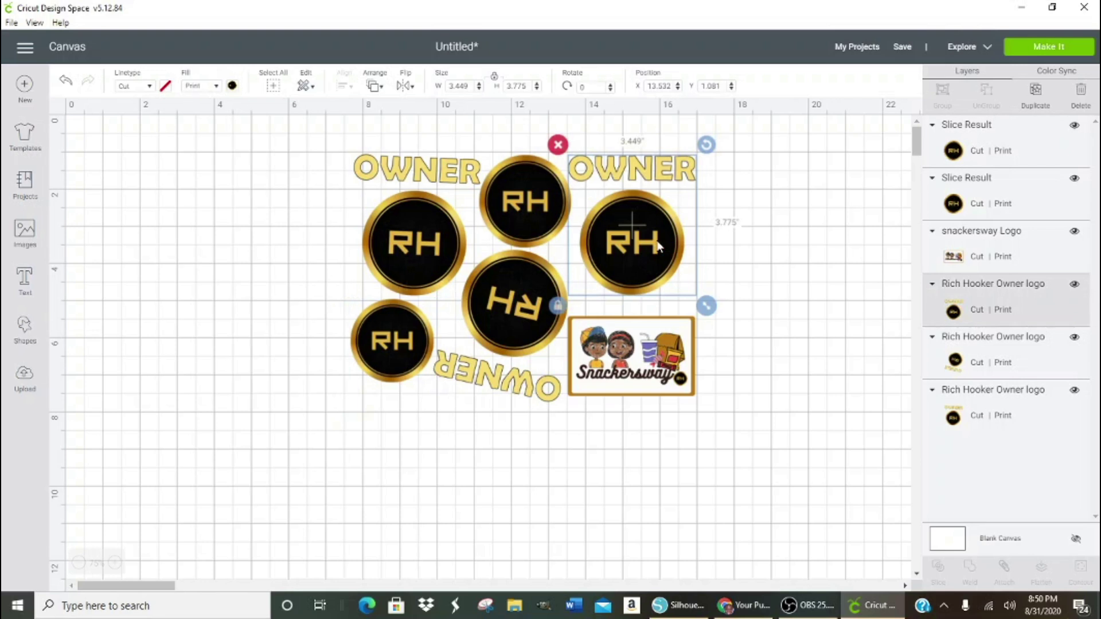
pyautogui.press('Right')
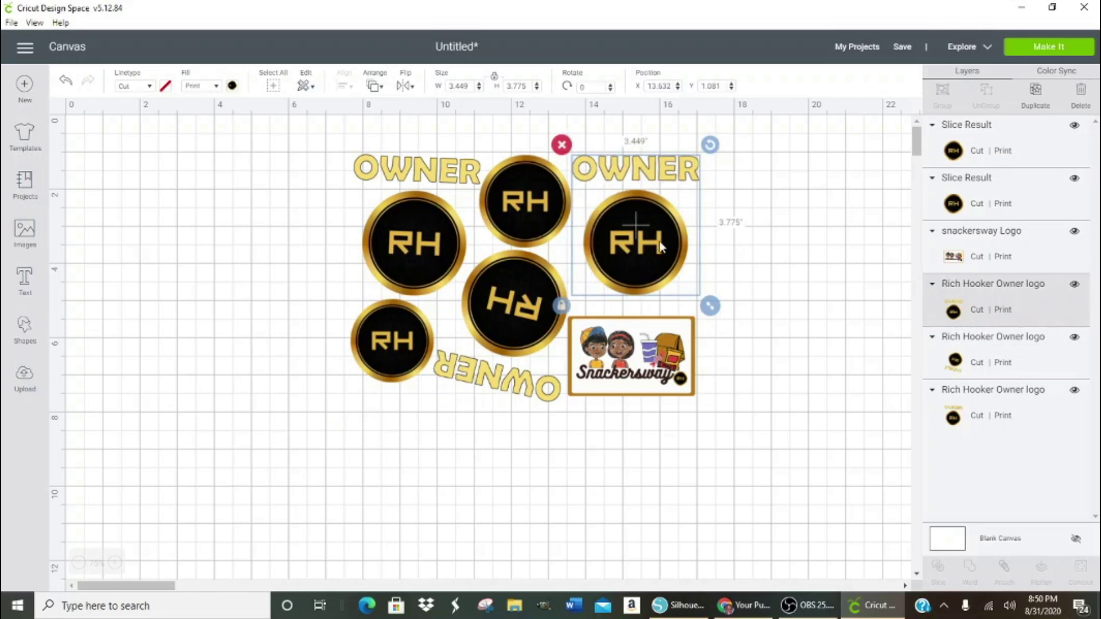
# - Select all the design pieces, attach them, then detach them again
pyautogui.click(771, 208)
pyautogui.moveTo(265, 131); pyautogui.dragTo(750, 465)
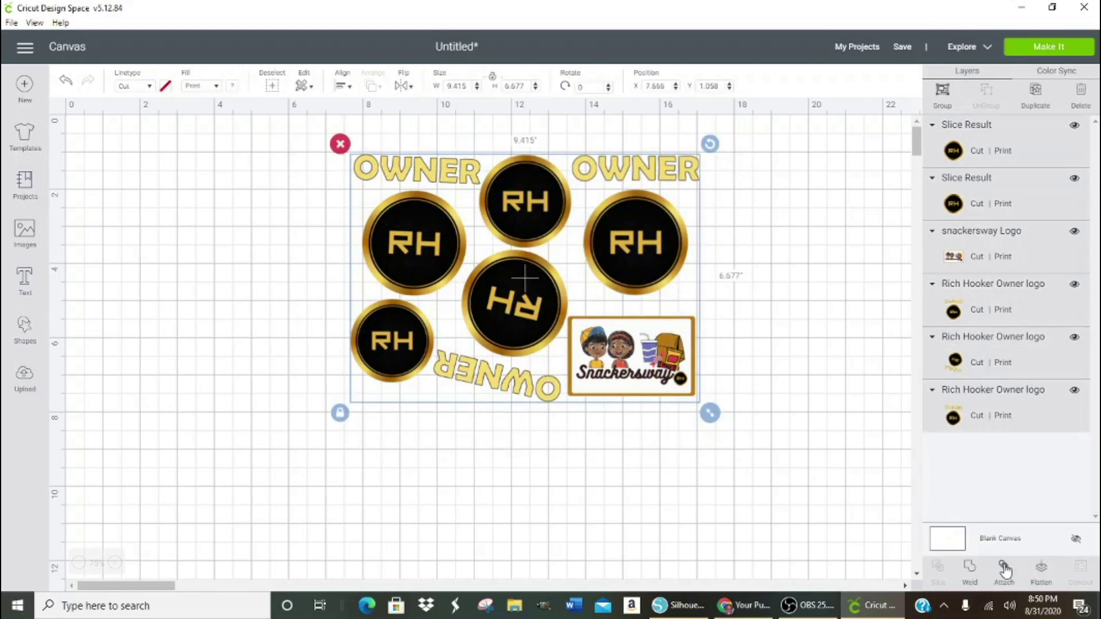
pyautogui.click(1005, 569)
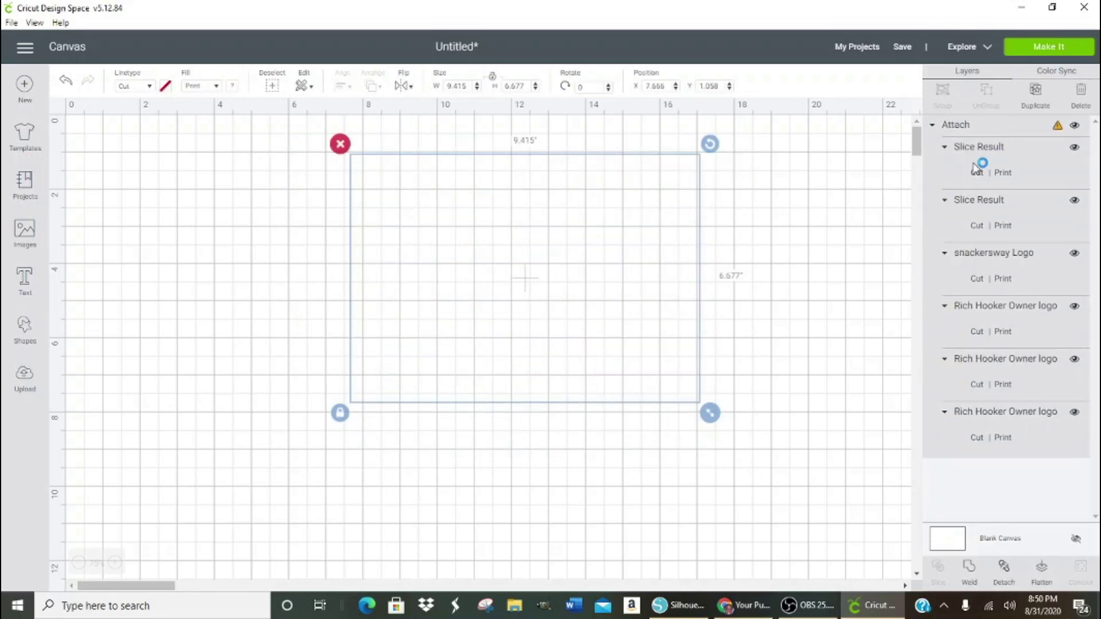
pyautogui.click(1004, 570)
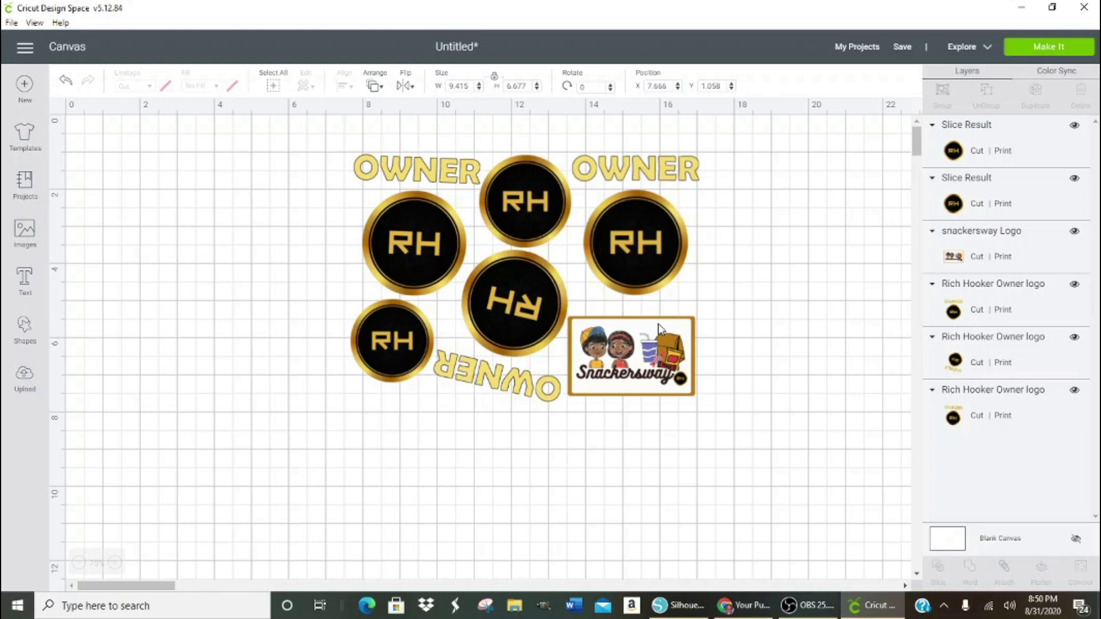
# - Shift the right RH logo slightly left and the lower-left RH circle slightly right, then re-separate all layers
pyautogui.click(652, 265)
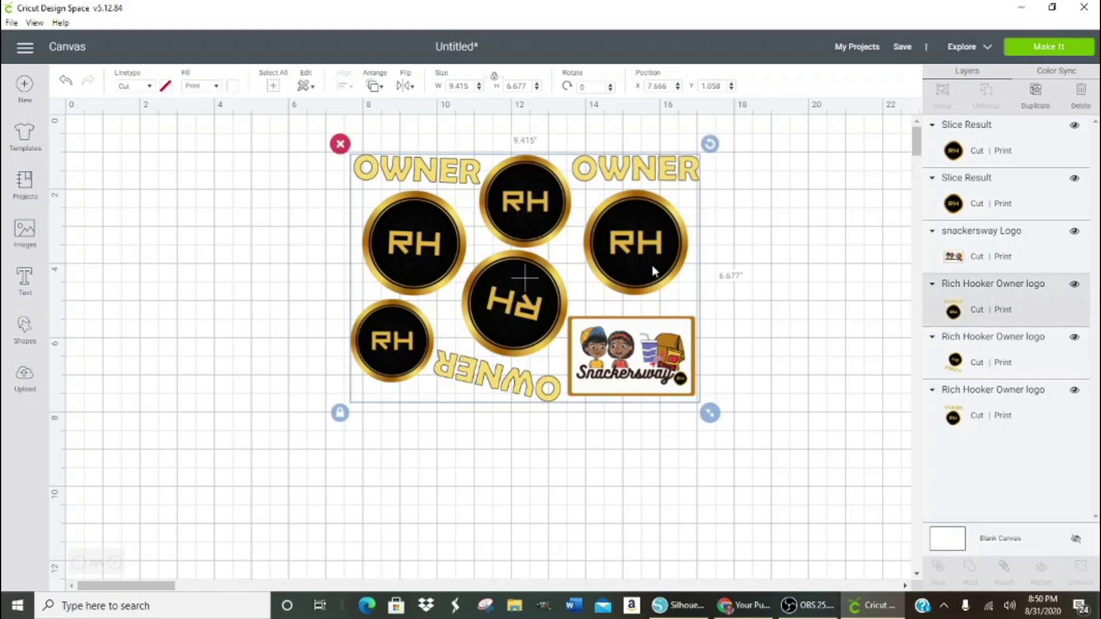
pyautogui.moveTo(652, 265); pyautogui.dragTo(649, 267)
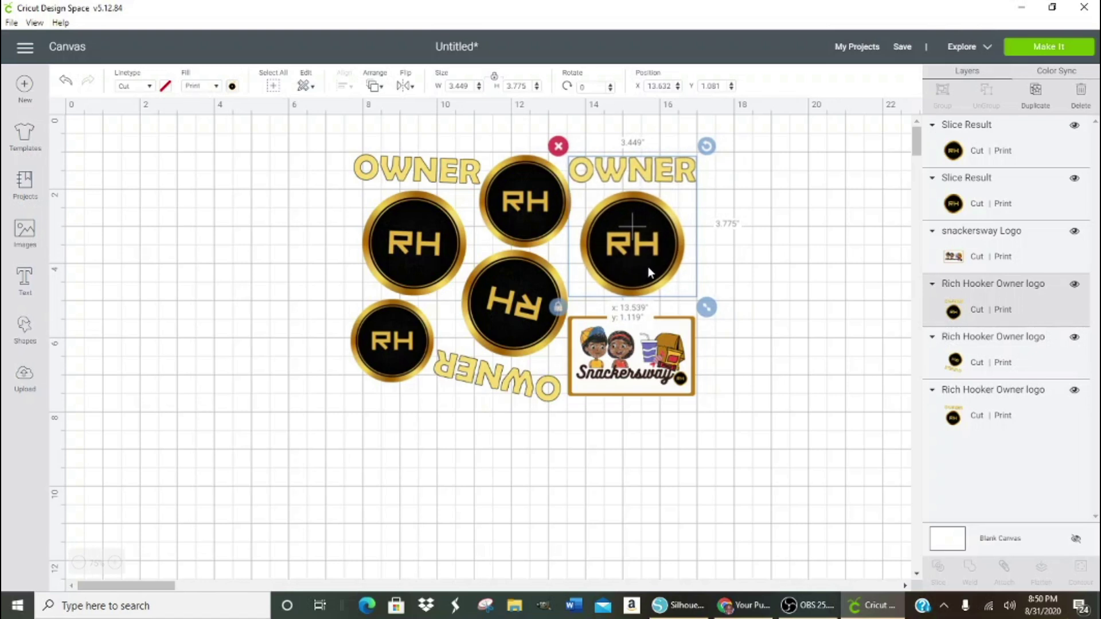
pyautogui.click(396, 350)
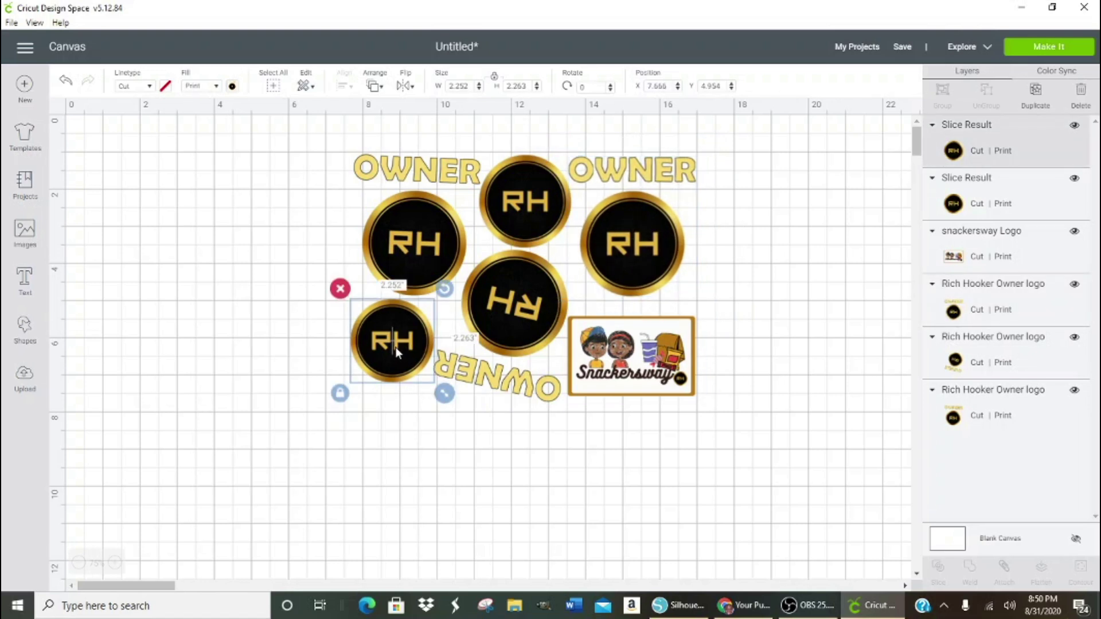
pyautogui.moveTo(397, 353); pyautogui.dragTo(401, 353)
pyautogui.click(540, 446)
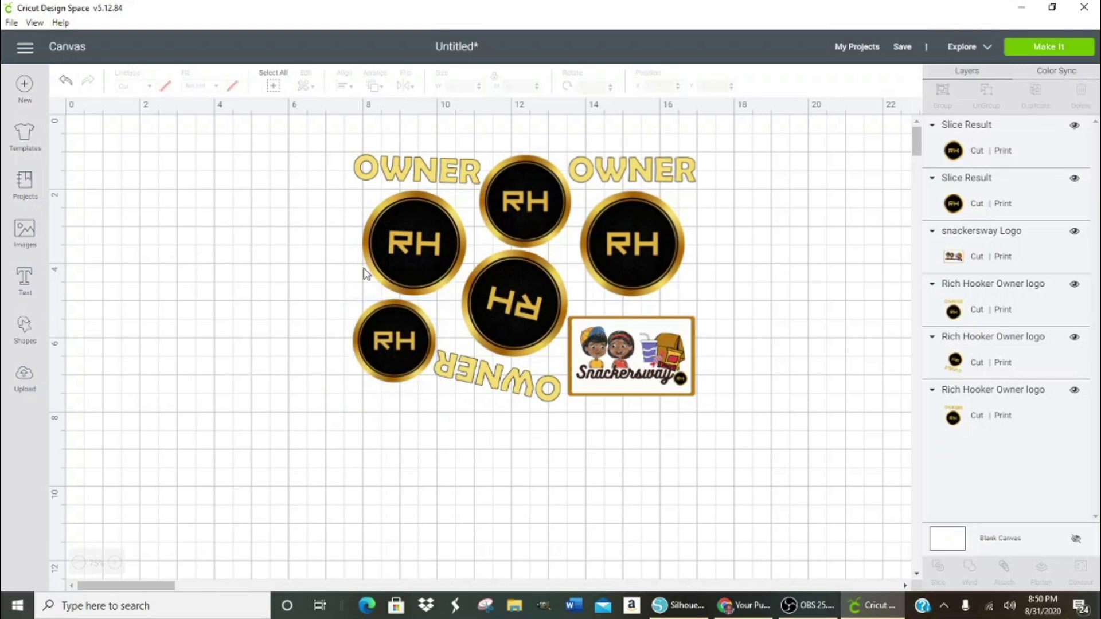
pyautogui.moveTo(330, 135); pyautogui.dragTo(746, 470)
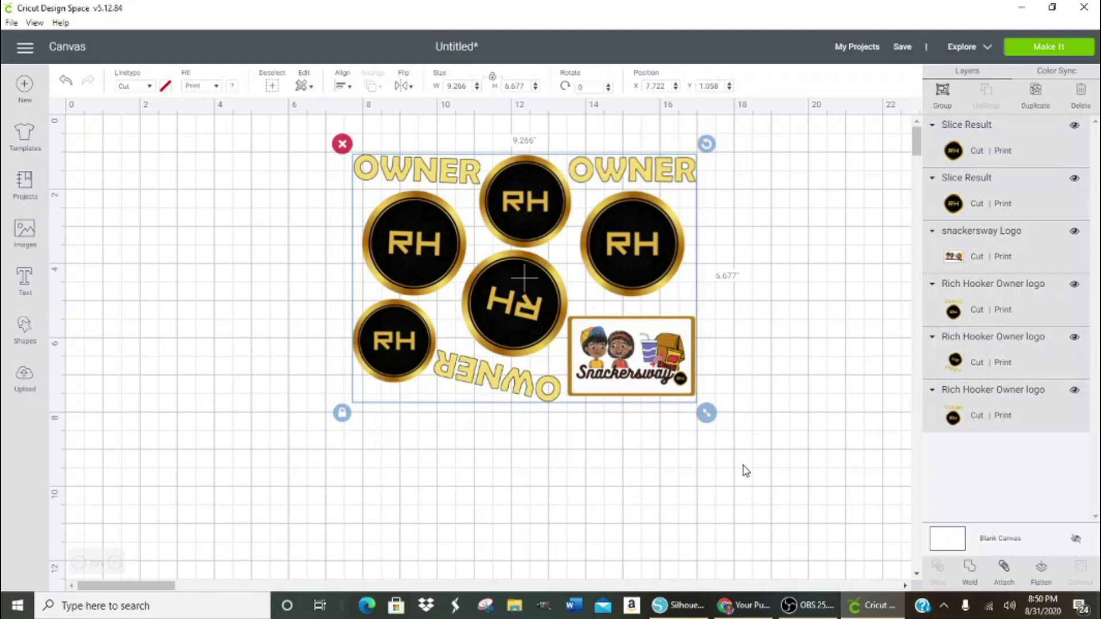
pyautogui.click(1006, 569)
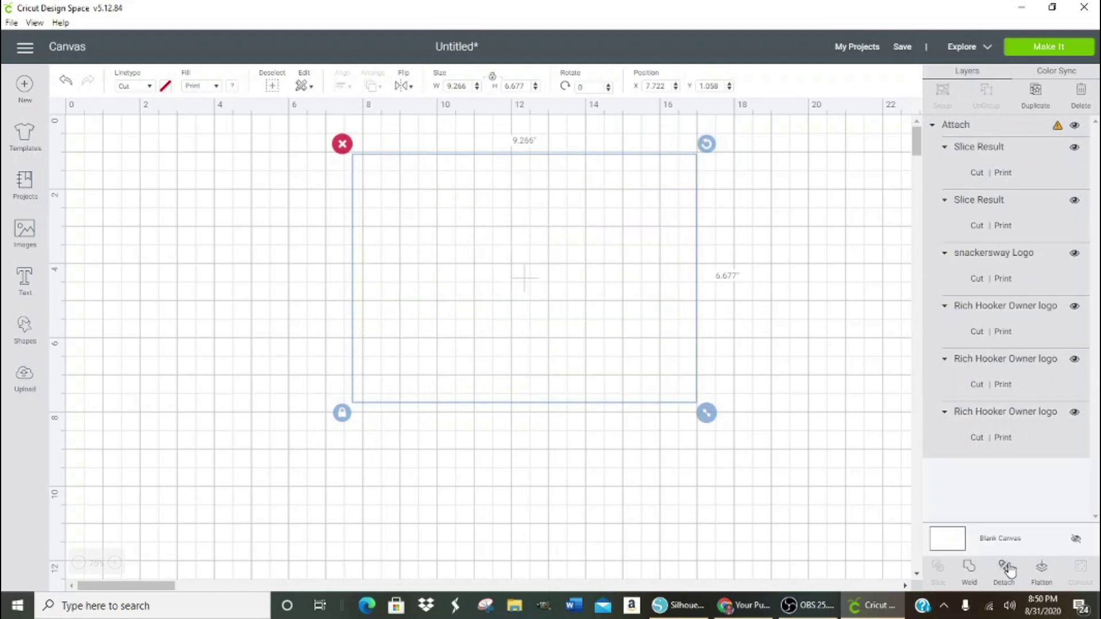
pyautogui.click(1008, 568)
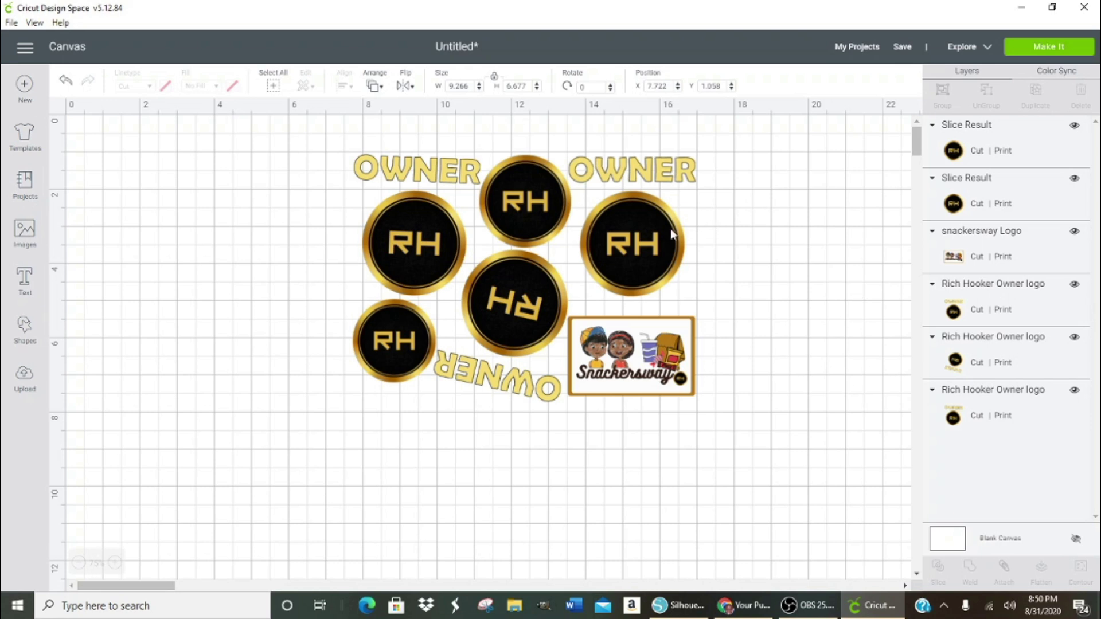
# - Nudge the right RH circle left and lower-left circle right, then attach everything into a 9.204 × 6.677 in group
pyautogui.click(648, 241)
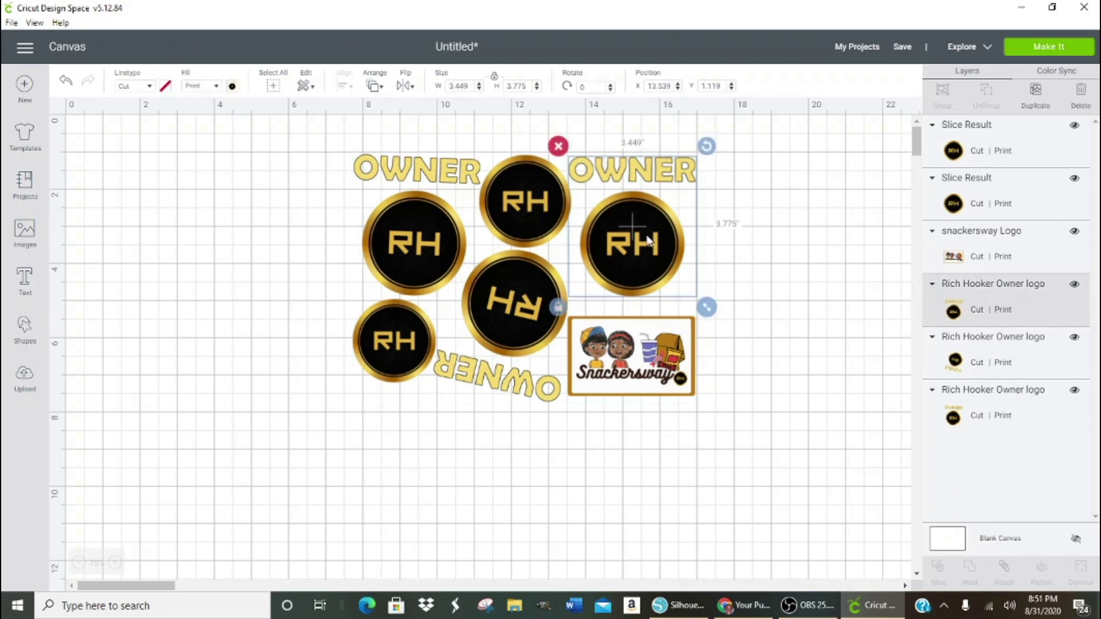
pyautogui.press('Left')
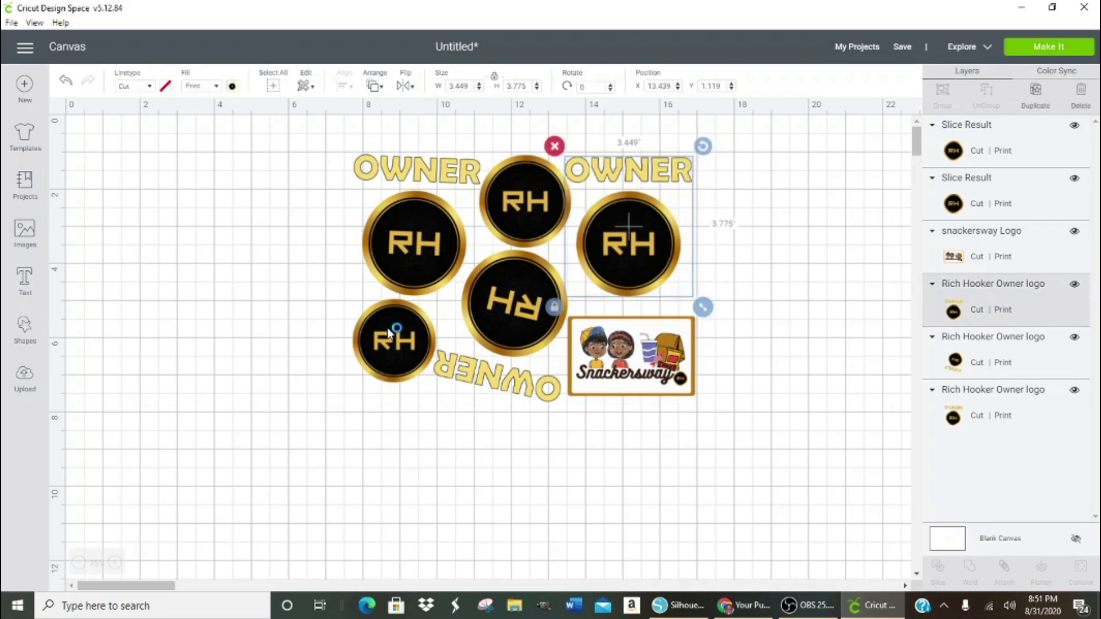
pyautogui.click(389, 332)
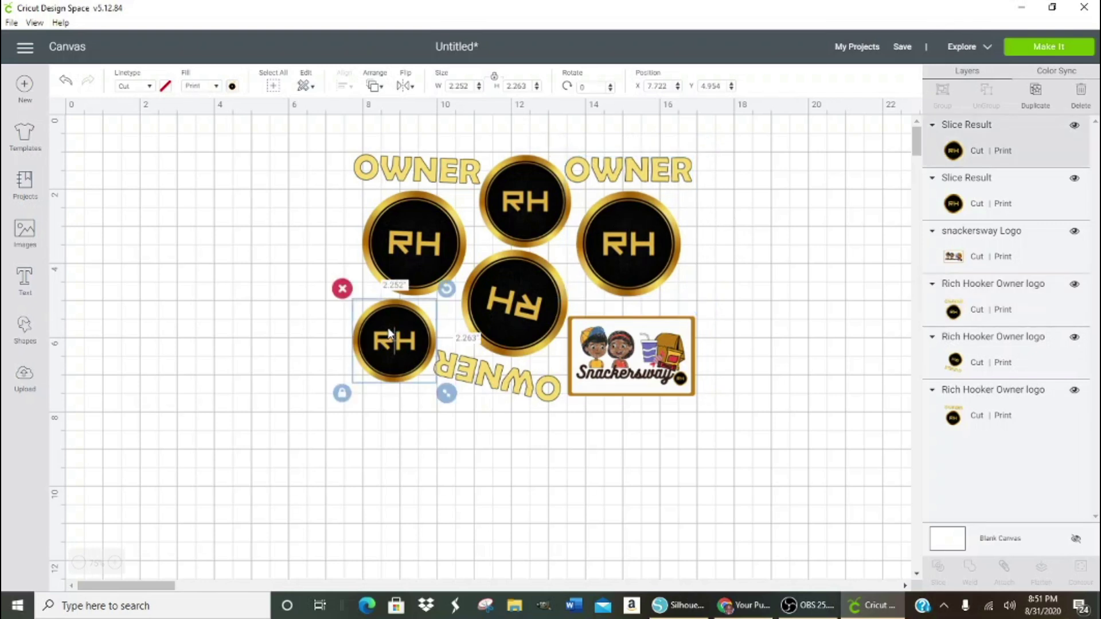
pyautogui.moveTo(387, 326); pyautogui.dragTo(387, 325)
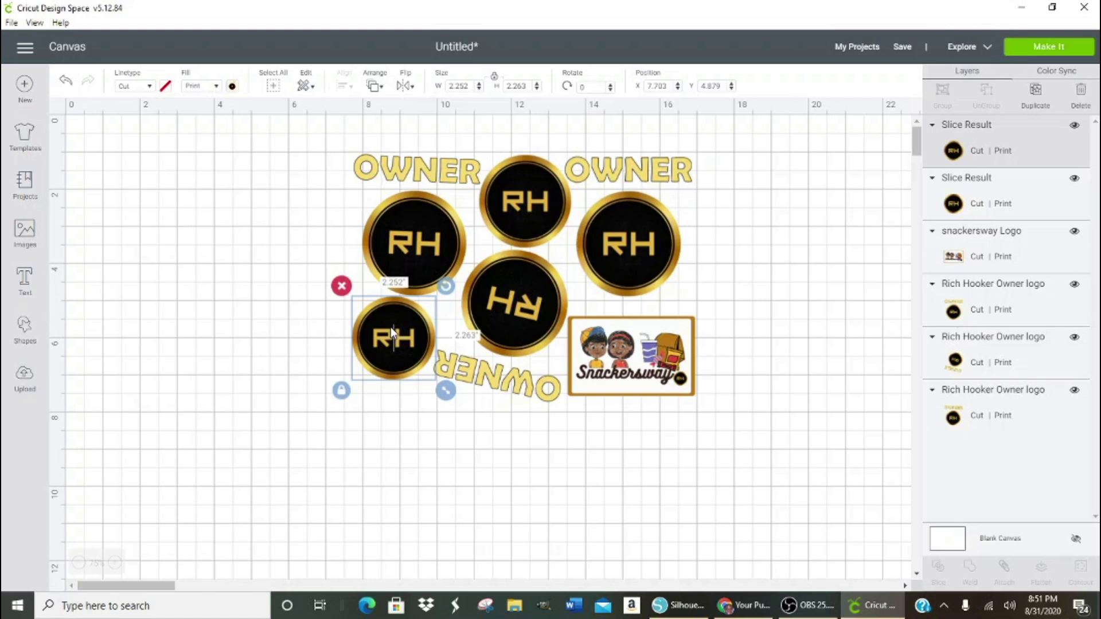
pyautogui.moveTo(390, 327); pyautogui.dragTo(393, 327)
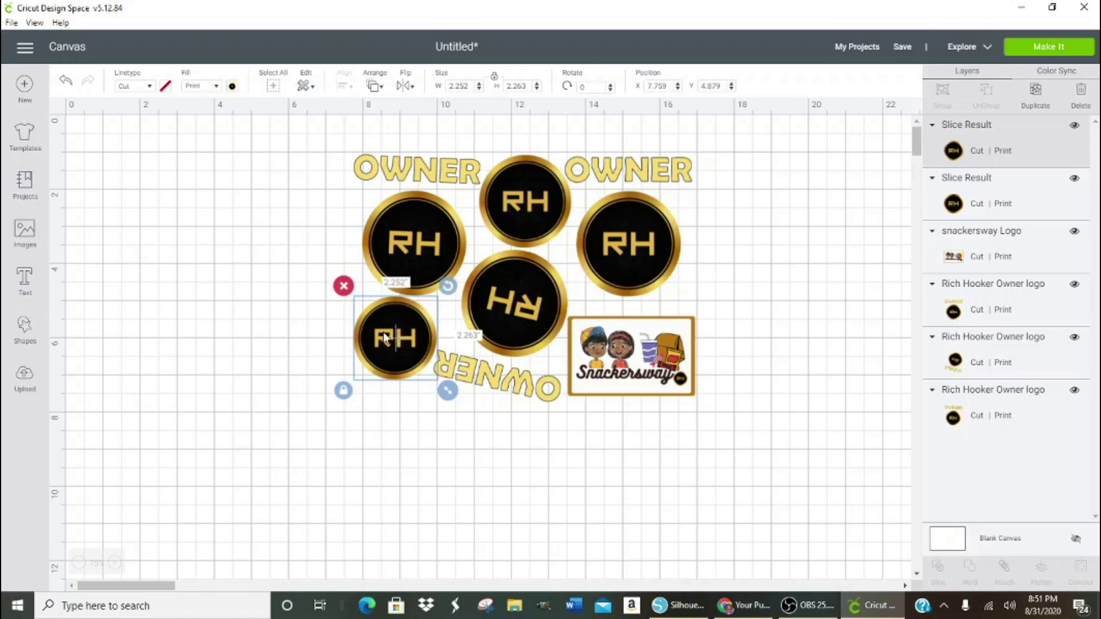
pyautogui.click(482, 457)
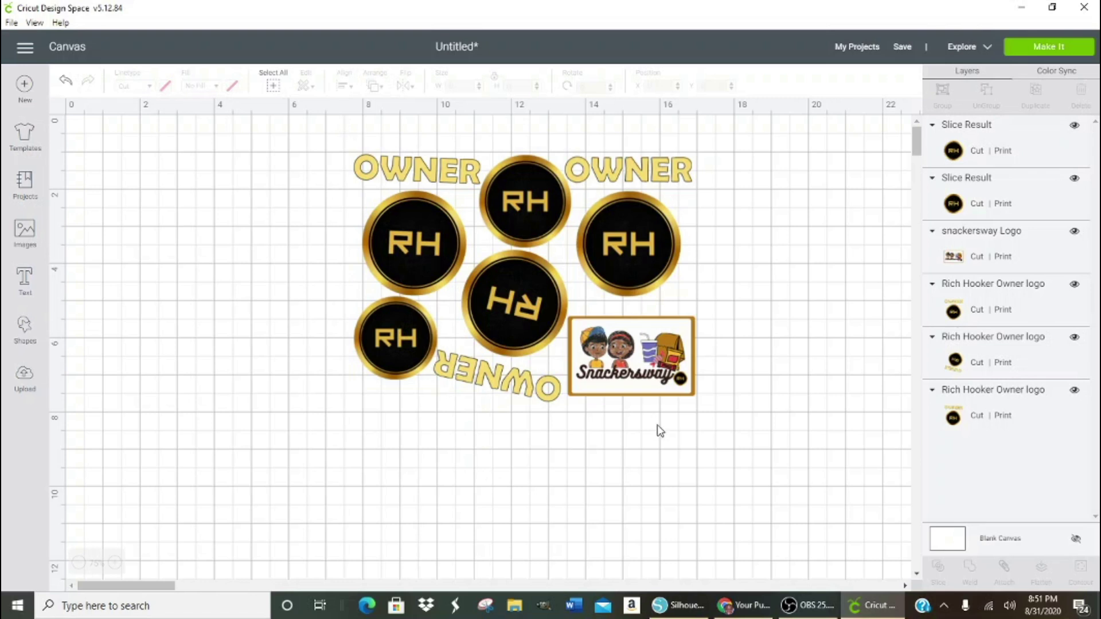
pyautogui.moveTo(343, 136); pyautogui.dragTo(692, 459)
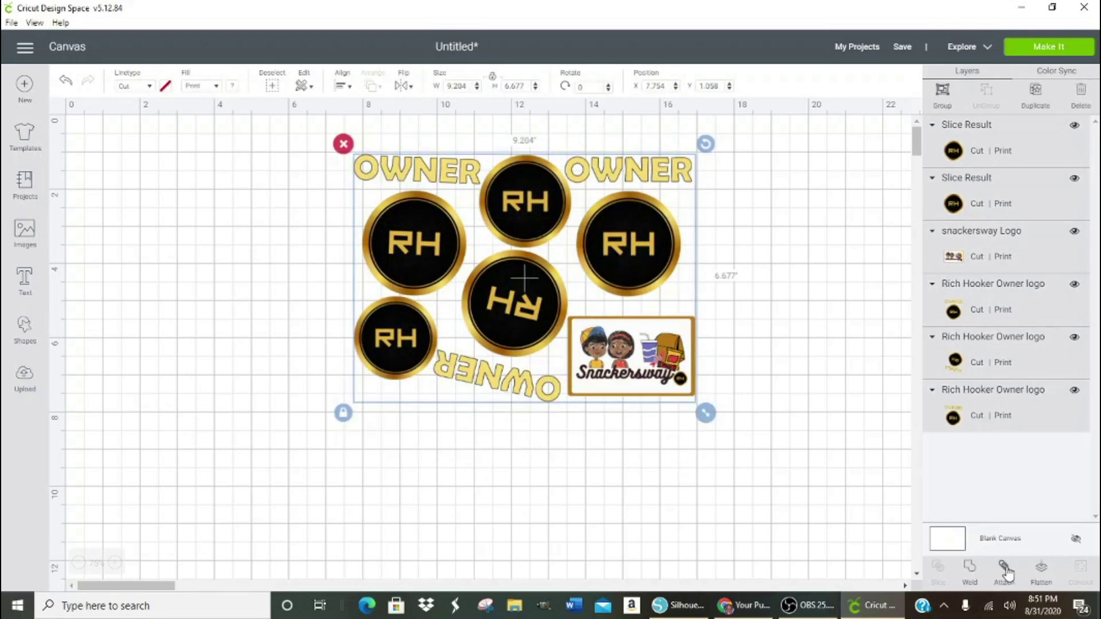
pyautogui.click(1005, 566)
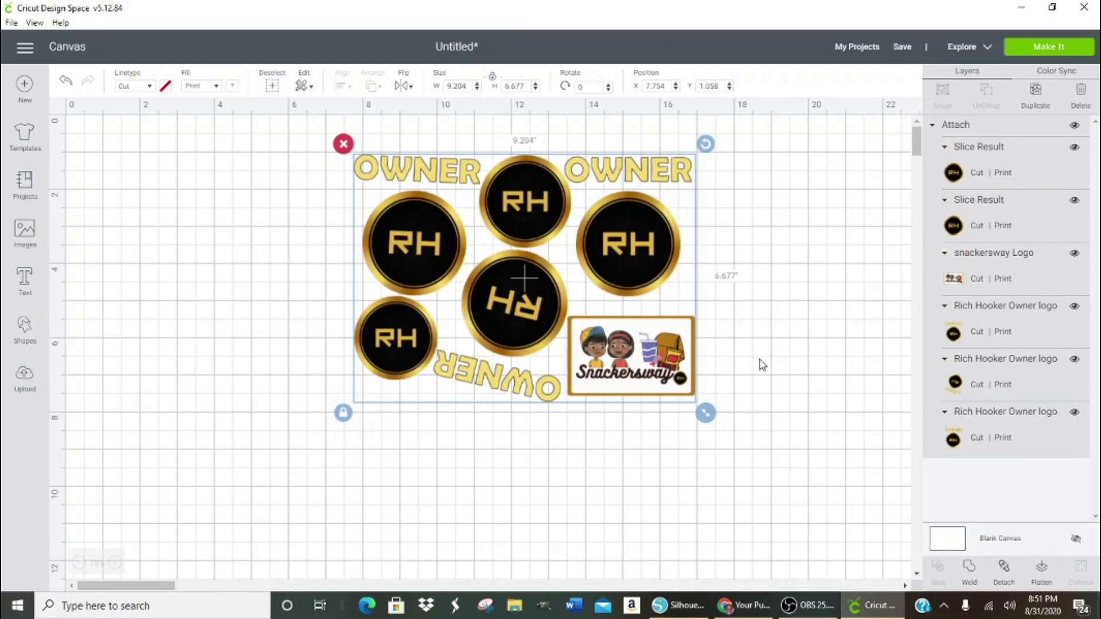
# - Send the attached logo group to Make It for Letter mat preparation
pyautogui.click(1062, 52)
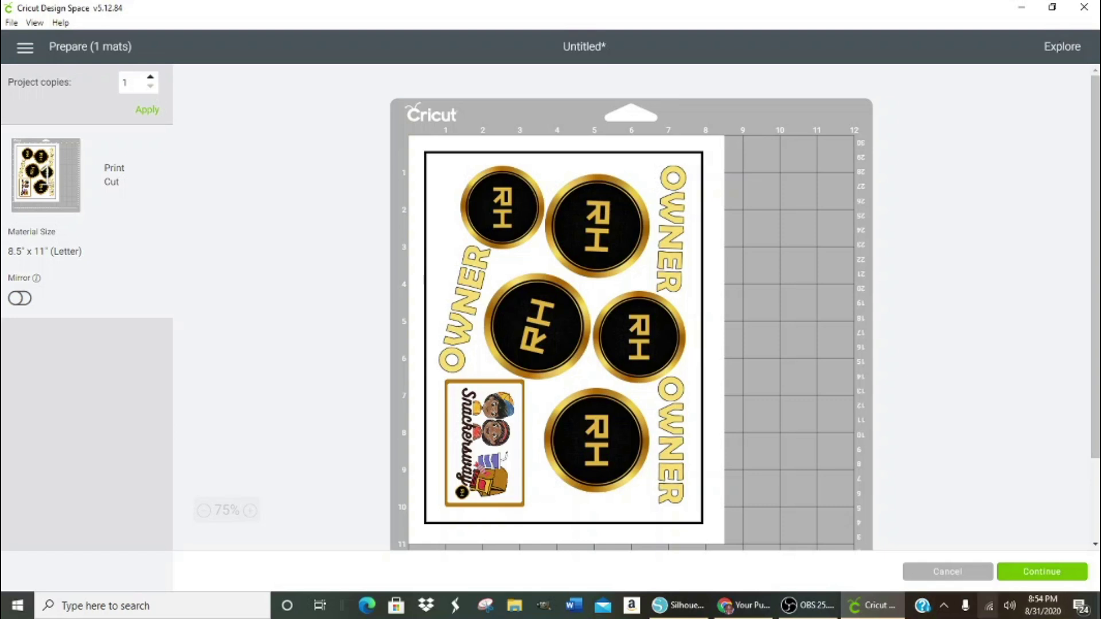
# - Print one copy of the Letter mat with bleed on the ET-3600 Series printer
pyautogui.click(1040, 573)
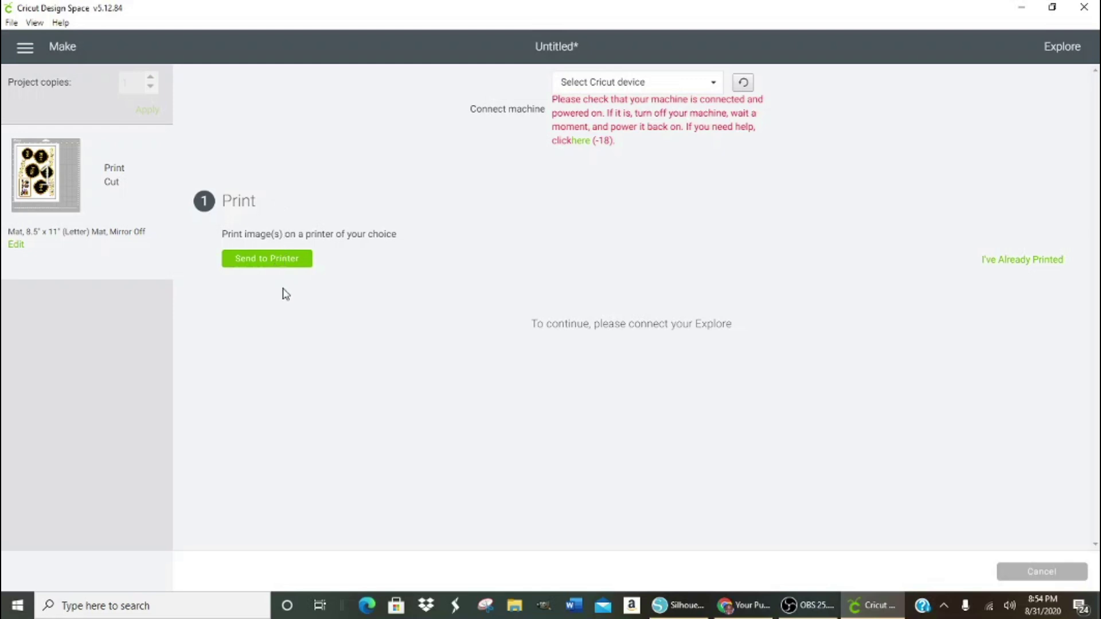
pyautogui.click(302, 262)
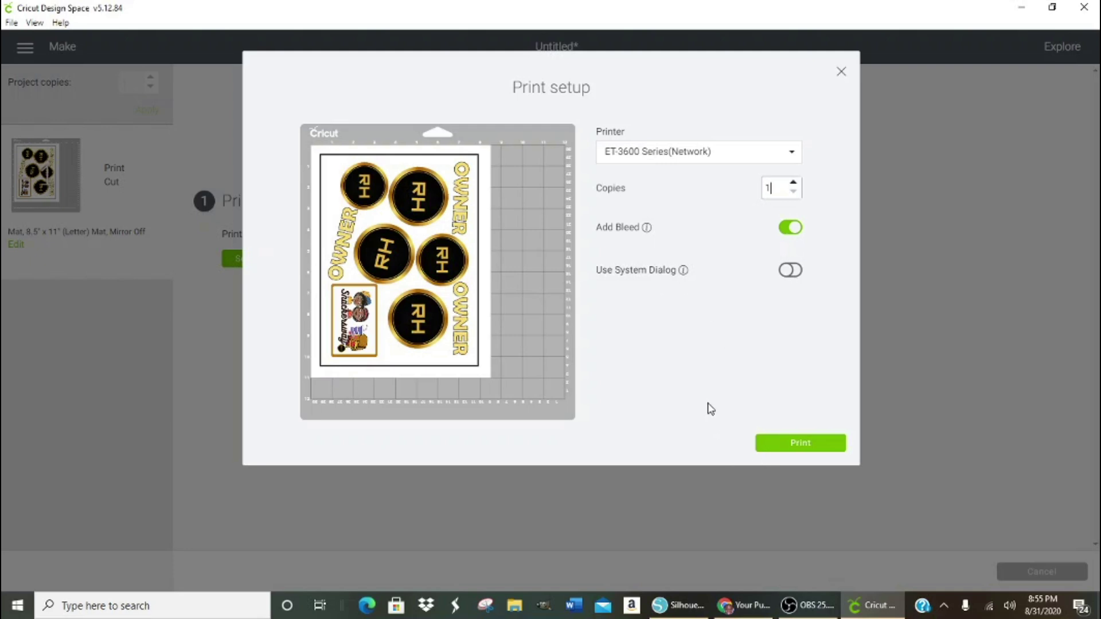
pyautogui.click(779, 448)
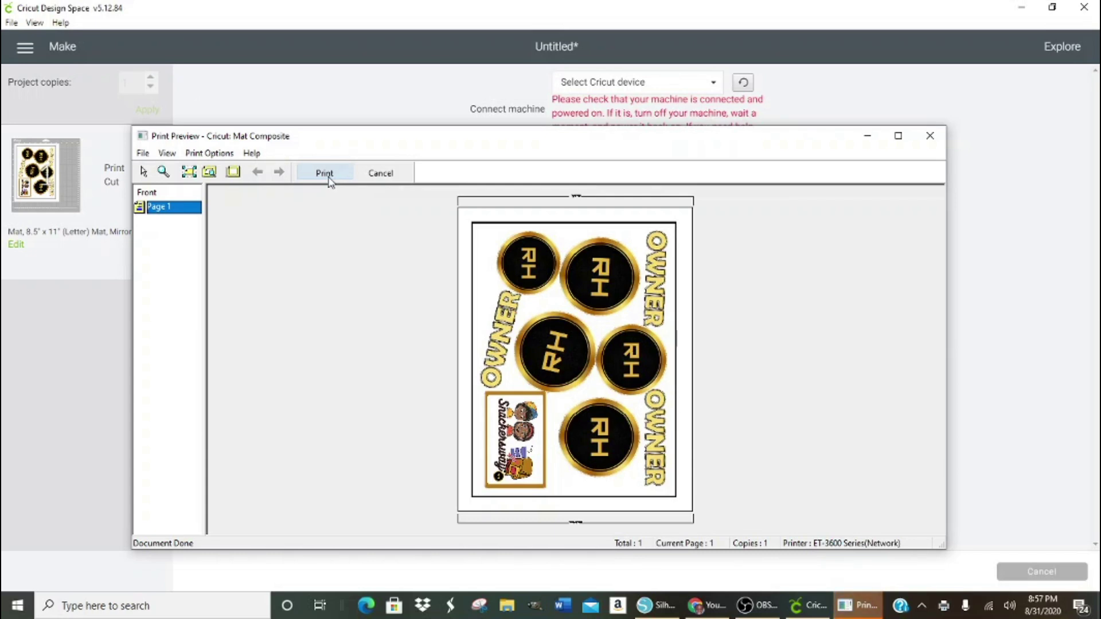
# - Print the Mat Composite page on the ET-3600 printer from the Print Preview
pyautogui.click(325, 173)
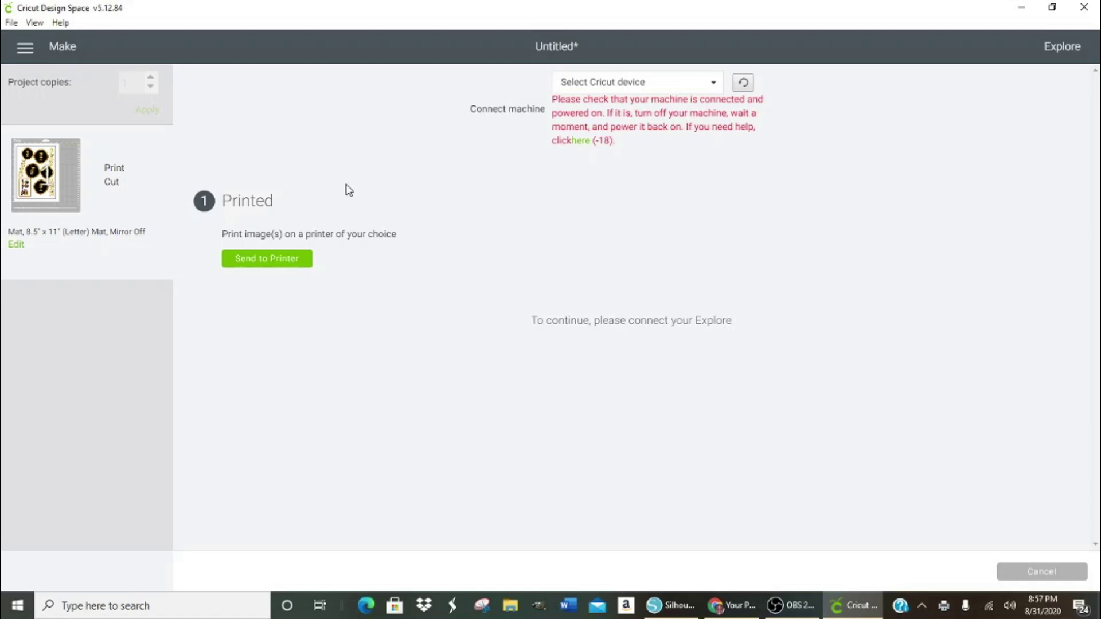
pyautogui.click(714, 86)
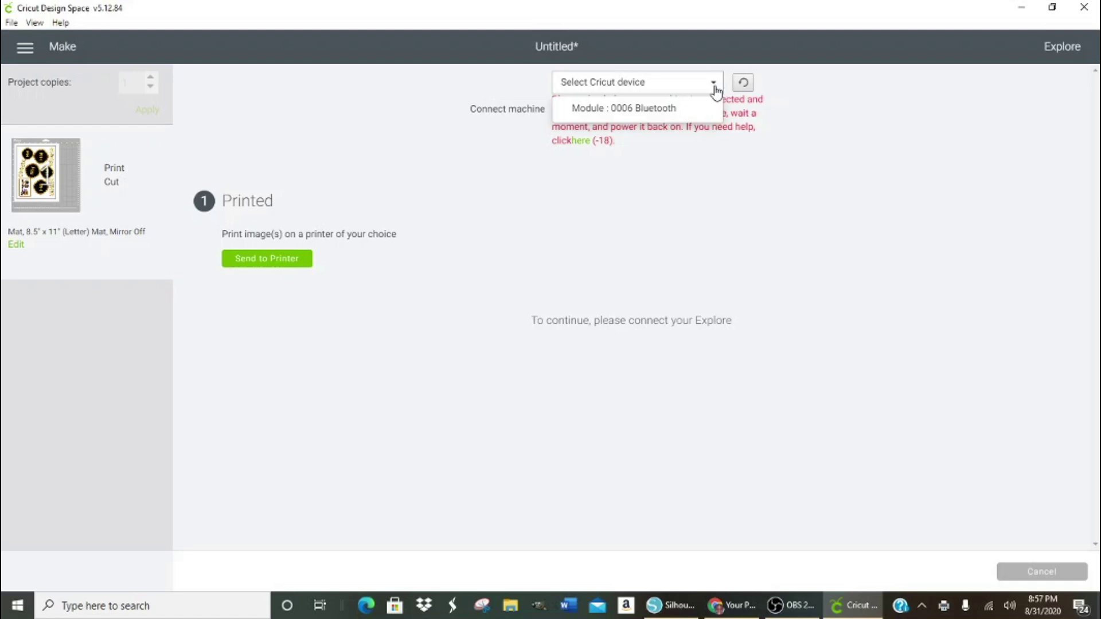
pyautogui.click(715, 86)
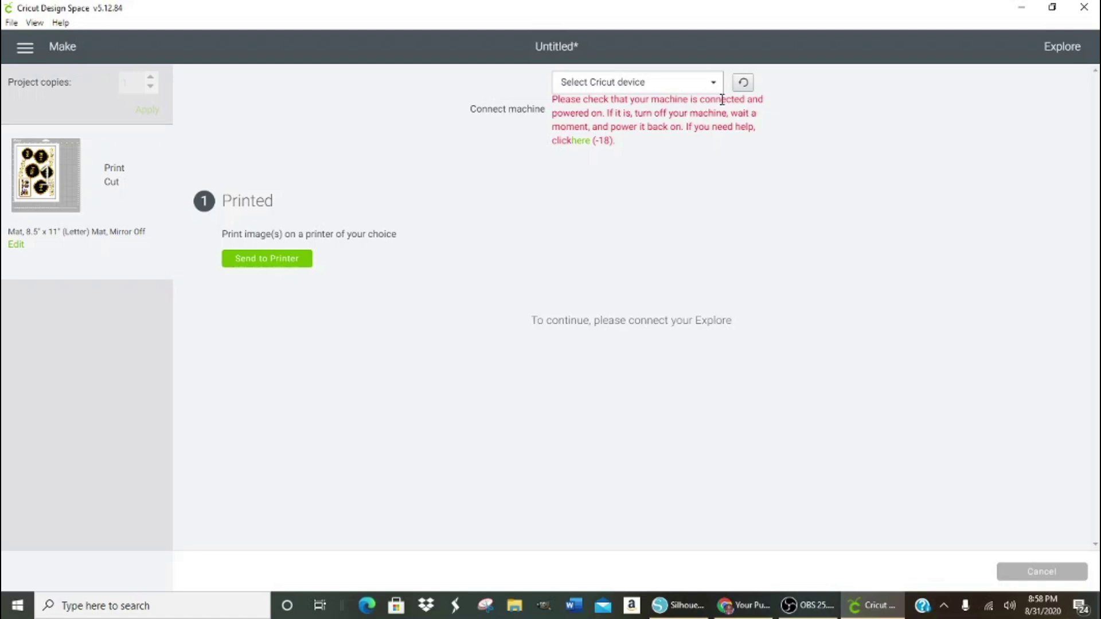
pyautogui.click(803, 605)
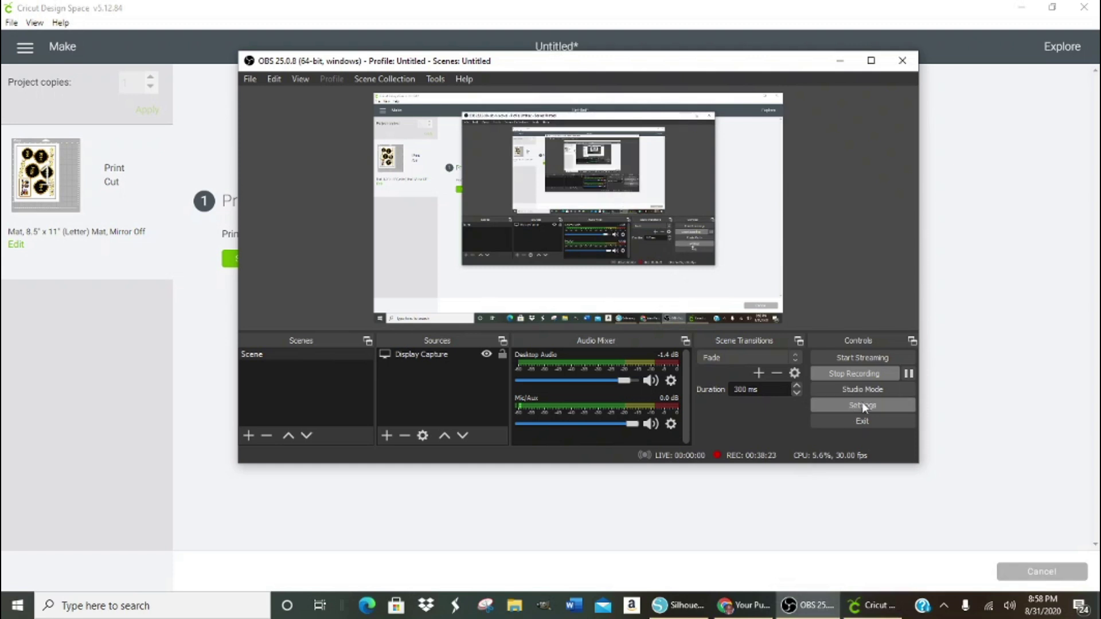
pyautogui.click(909, 374)
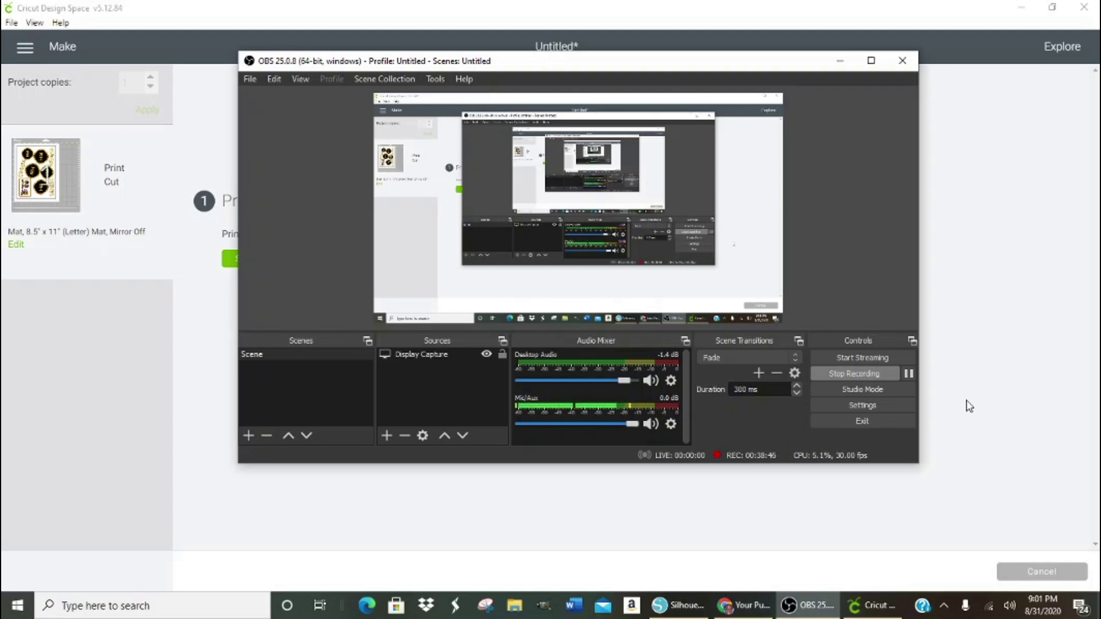
pyautogui.click(791, 511)
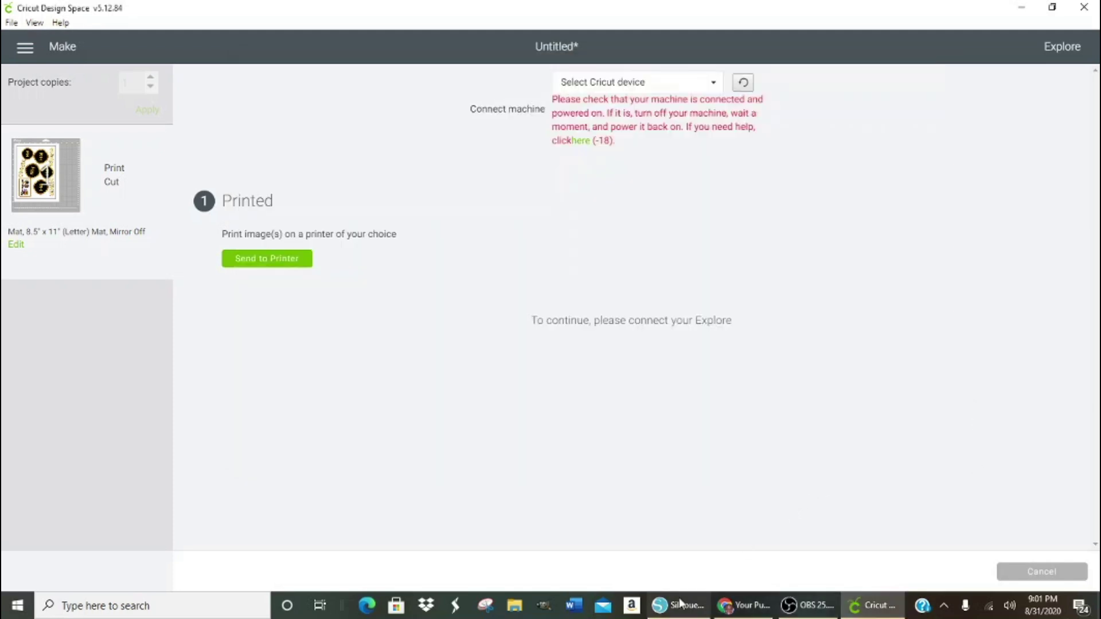
pyautogui.click(872, 605)
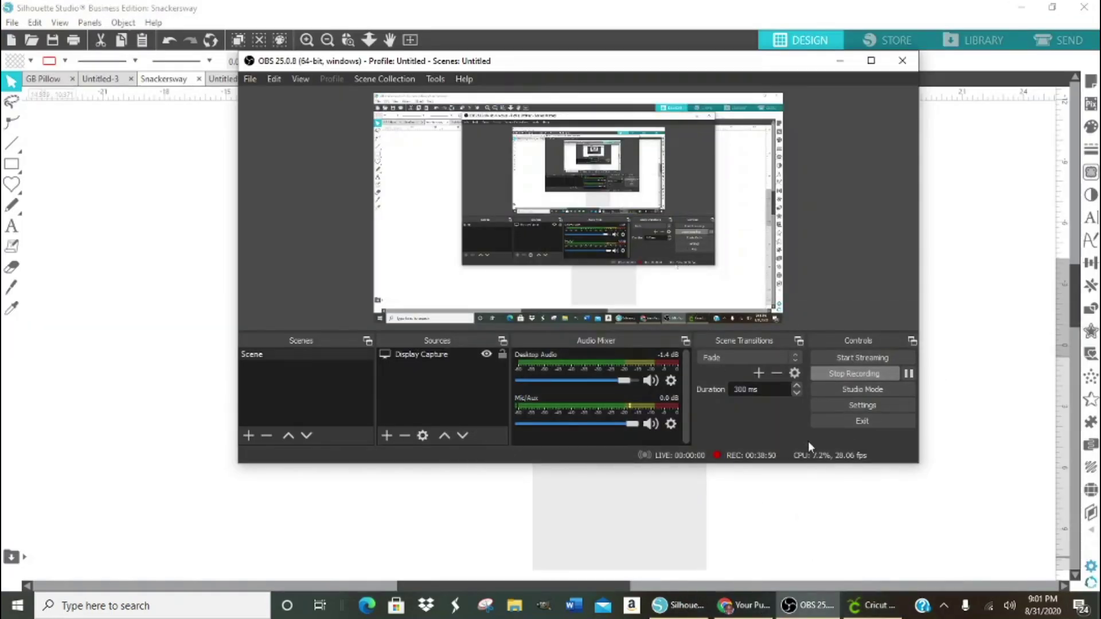
pyautogui.click(803, 500)
pyautogui.click(500, 356)
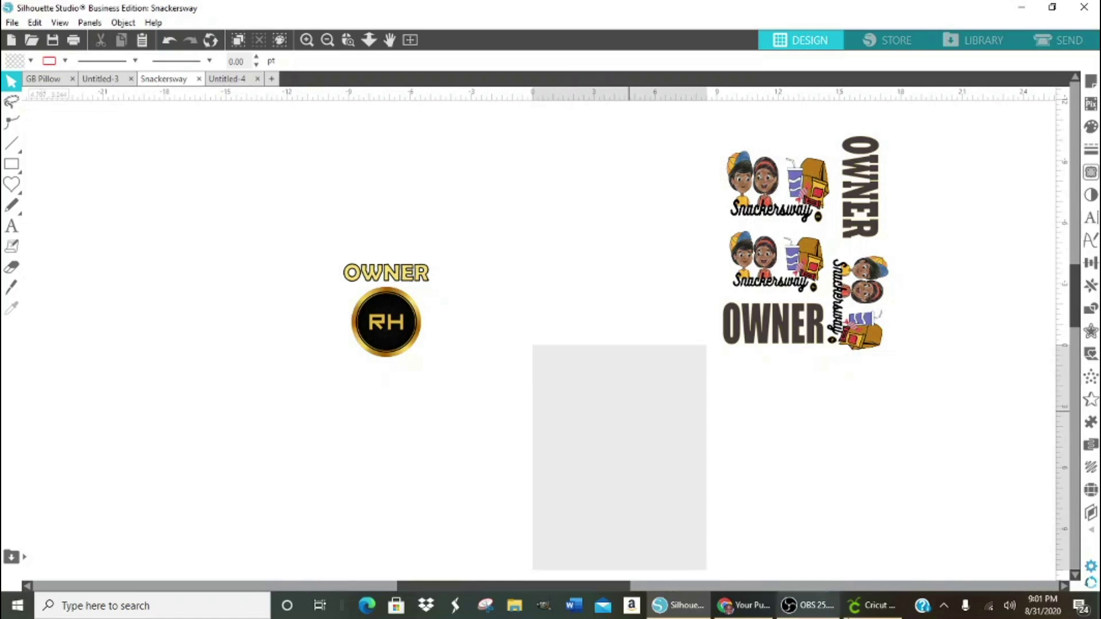
pyautogui.click(886, 613)
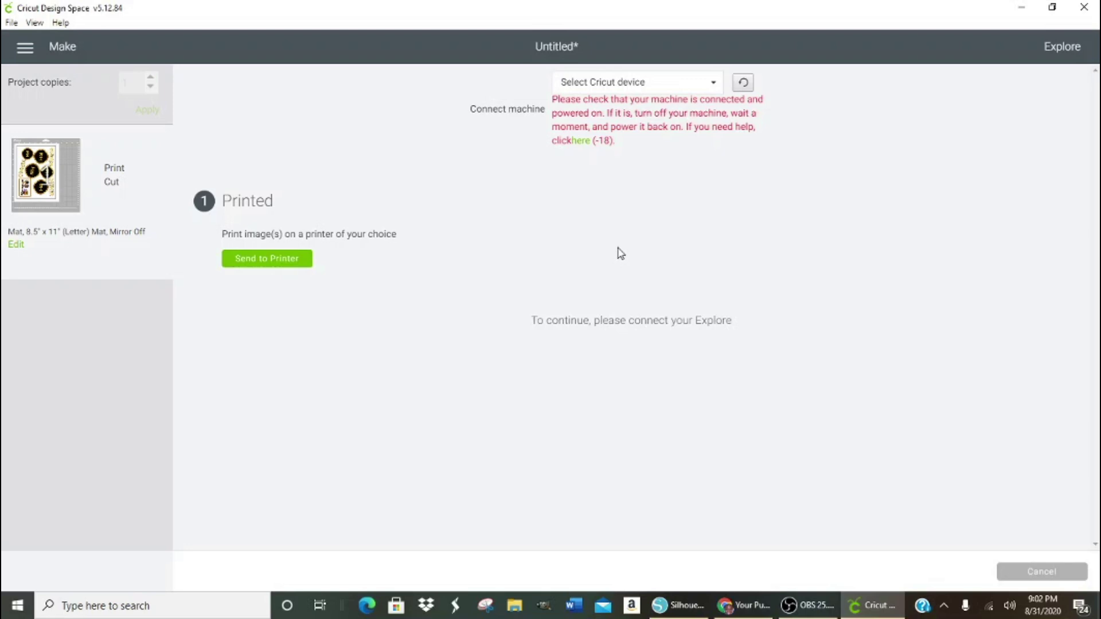
# - Choose Air 2 : 3 USB as the cutting machine and proceed with loading and scanning the mat
pyautogui.click(714, 83)
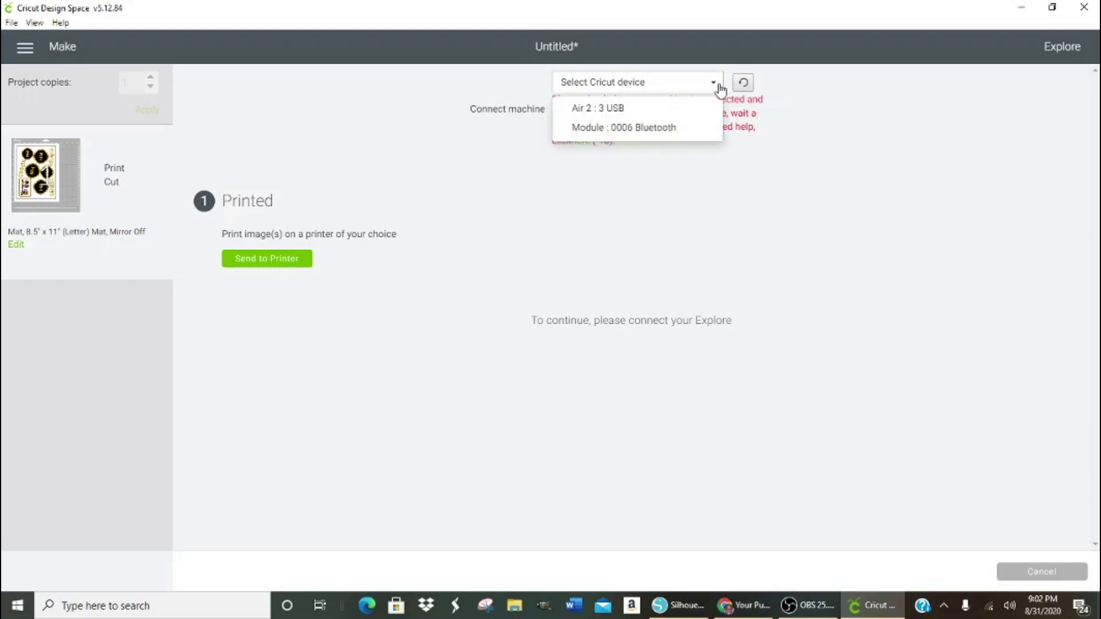
pyautogui.click(667, 111)
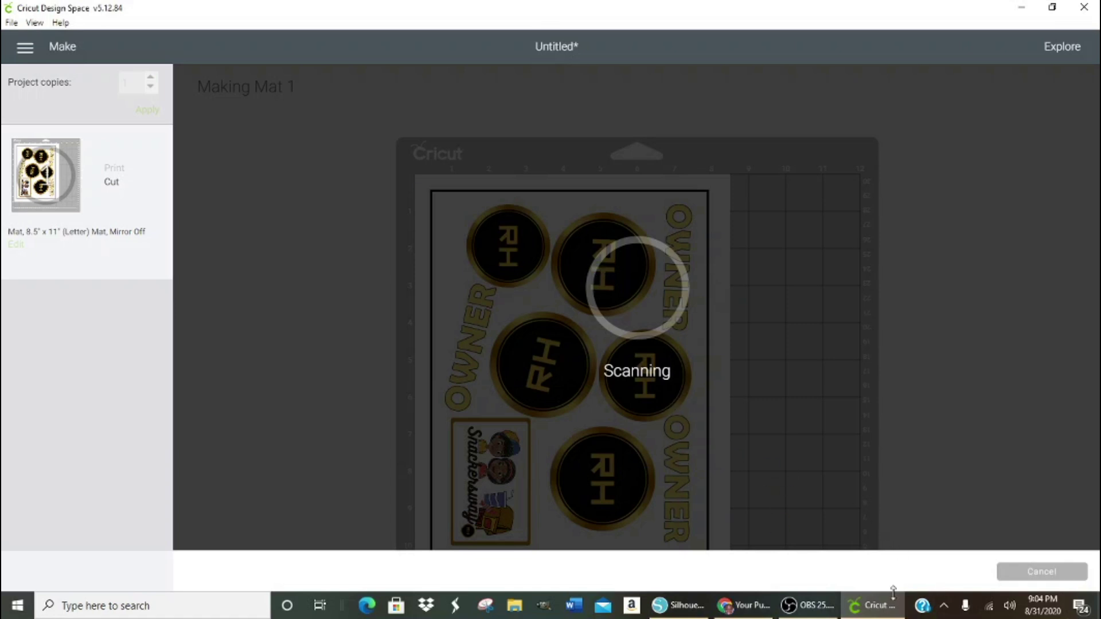
pyautogui.click(807, 605)
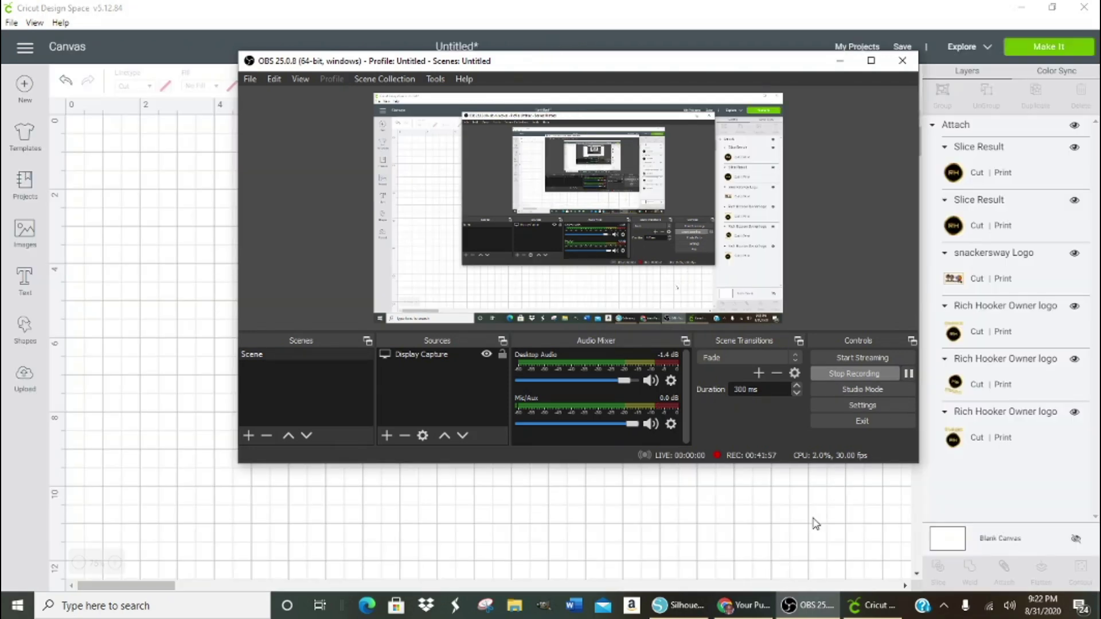
# - Back on the canvas, detach the grouped RH logos, OWNER text and Snackersway image
pyautogui.click(647, 538)
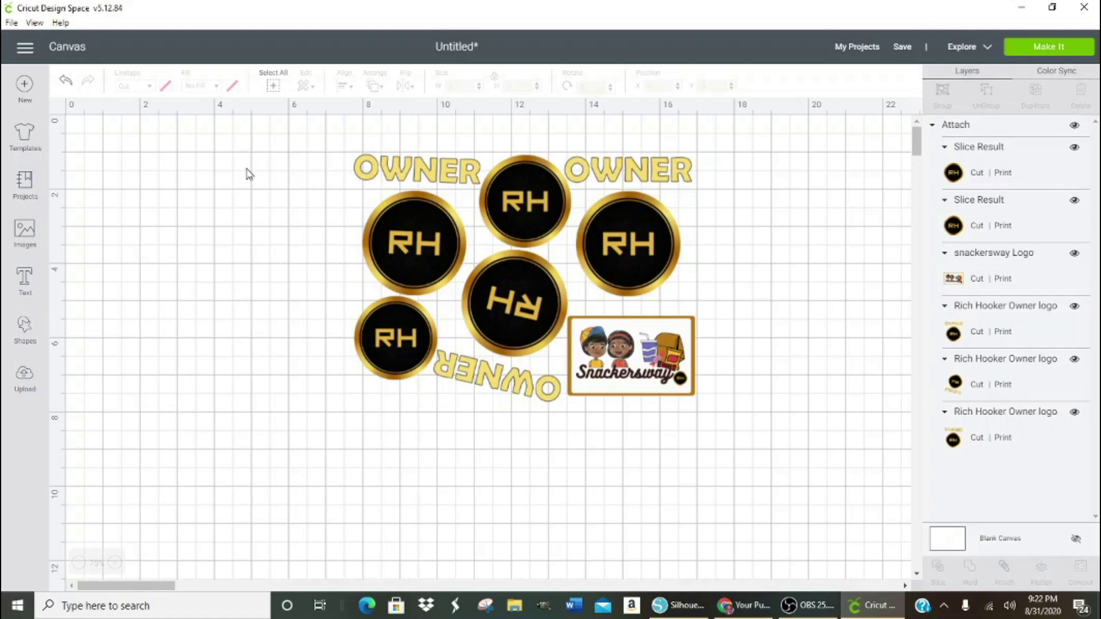
pyautogui.moveTo(323, 145); pyautogui.dragTo(715, 462)
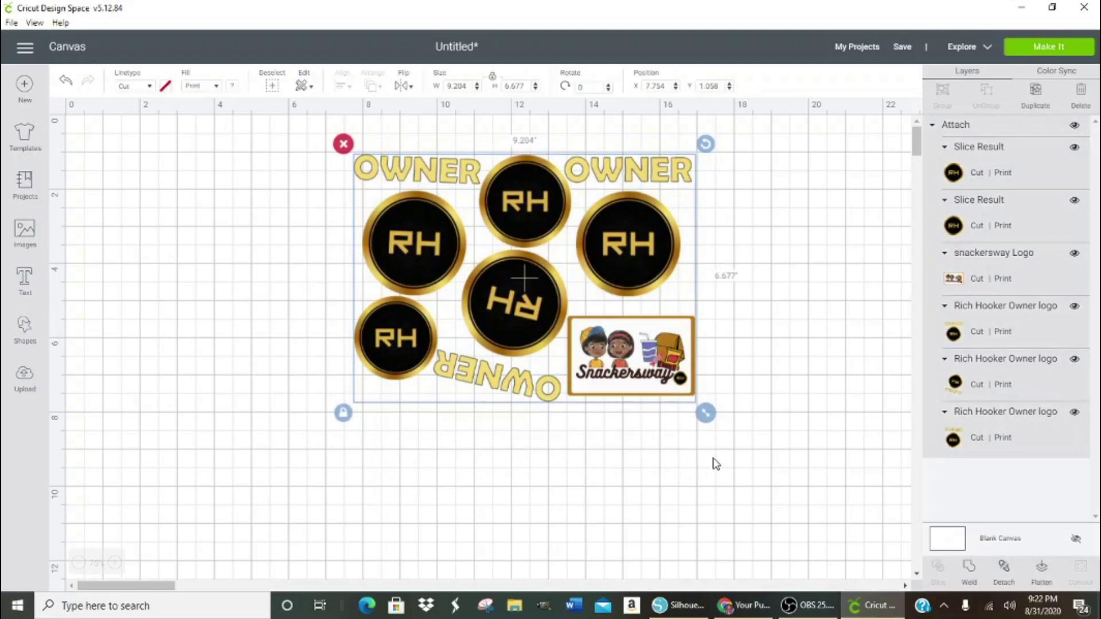
pyautogui.click(1004, 567)
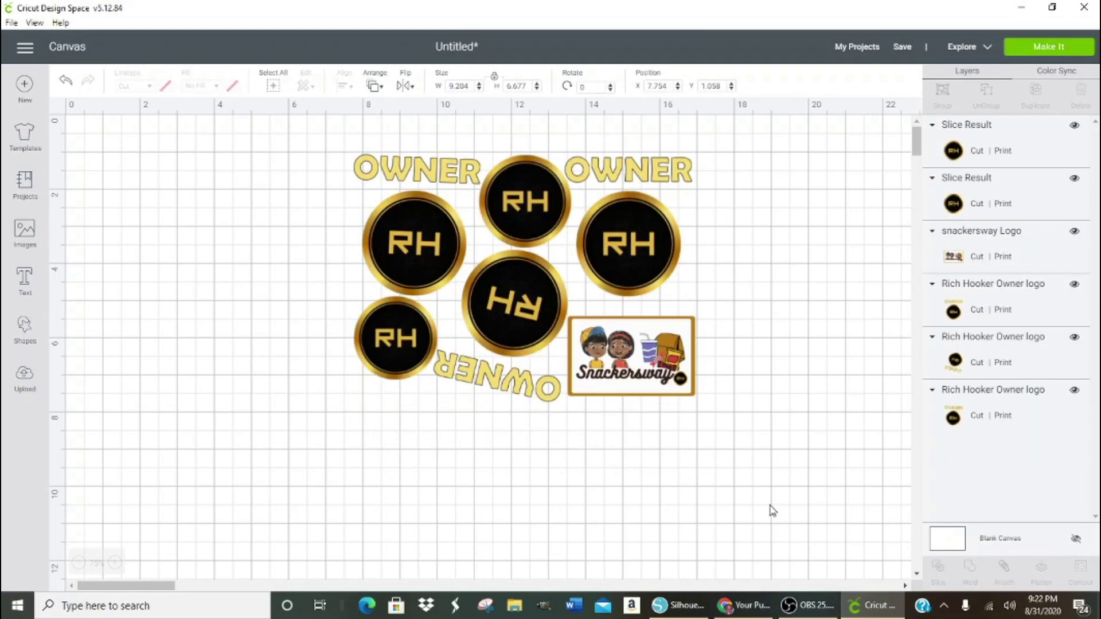
pyautogui.click(720, 487)
# - Flatten every piece into one print-then-cut image and shift it up and left
pyautogui.moveTo(319, 143); pyautogui.dragTo(767, 458)
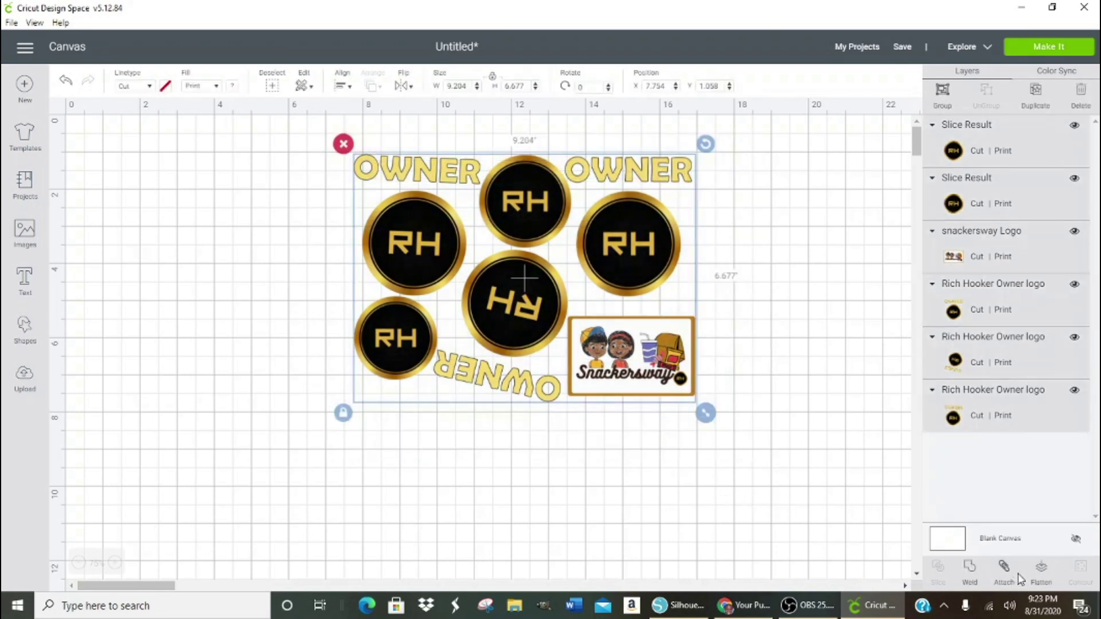
pyautogui.click(1042, 572)
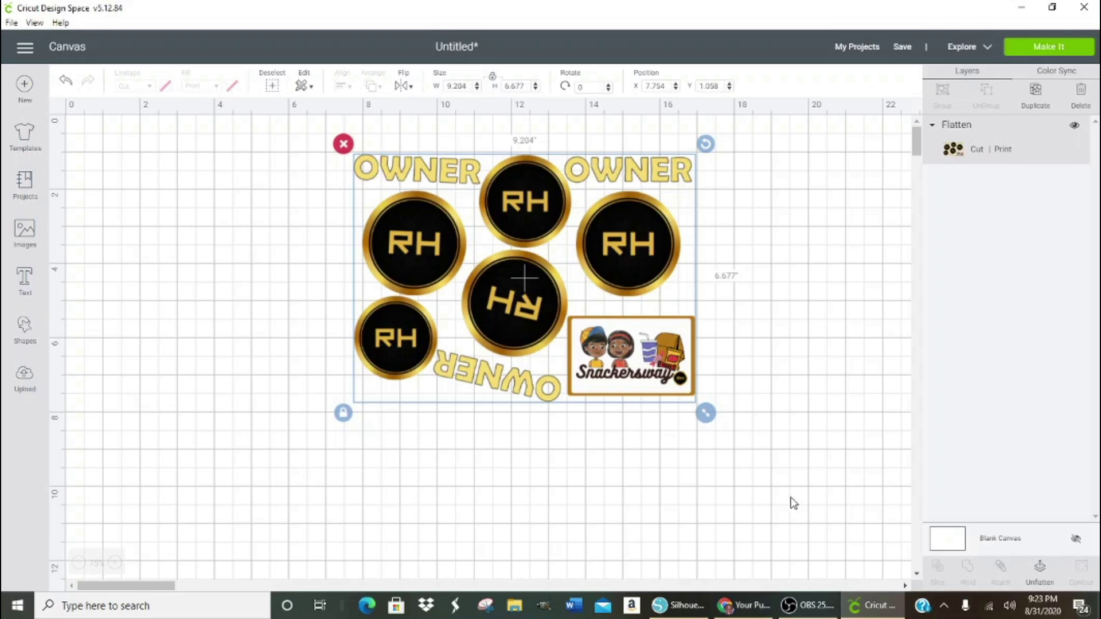
pyautogui.moveTo(432, 267); pyautogui.dragTo(172, 239)
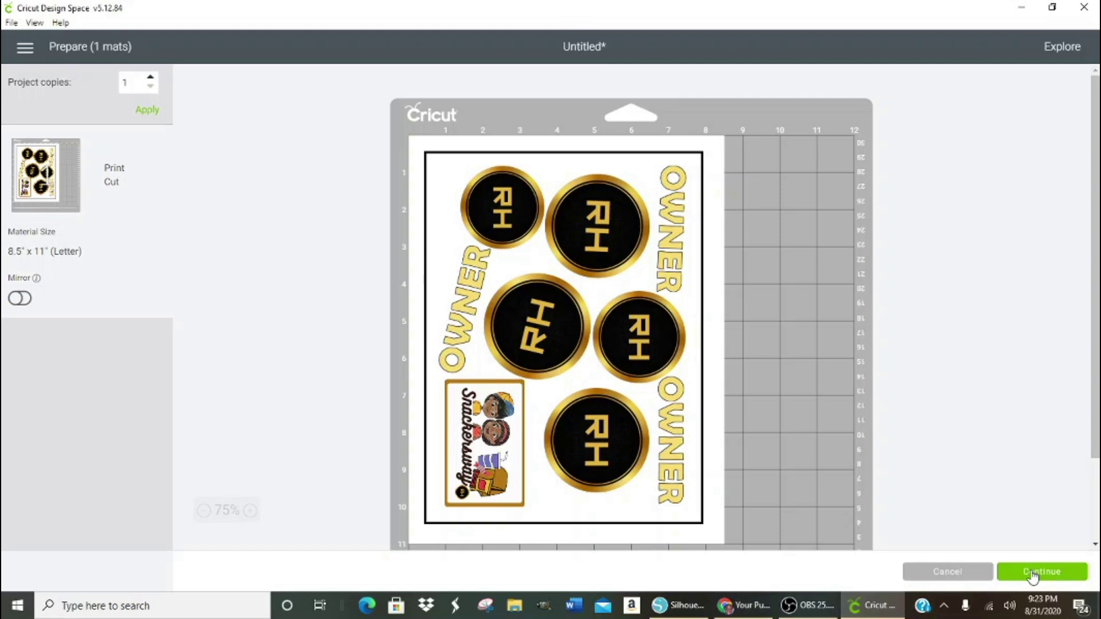
# - Print the flattened Letter mat on the ET-3600 Series printer with Add Bleed on
pyautogui.click(1033, 576)
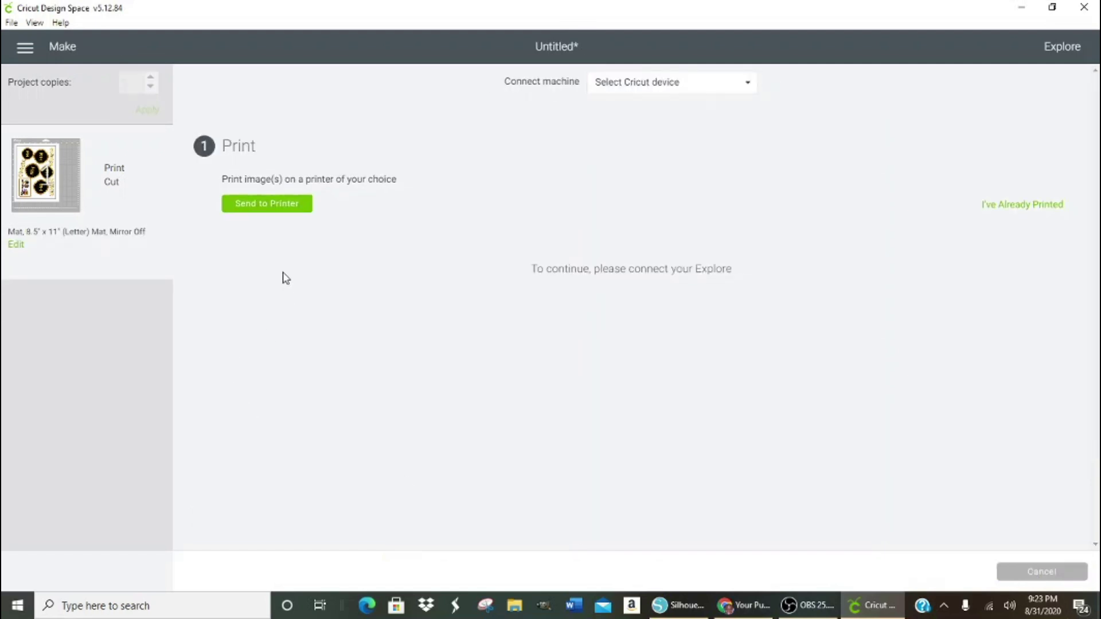
pyautogui.click(279, 201)
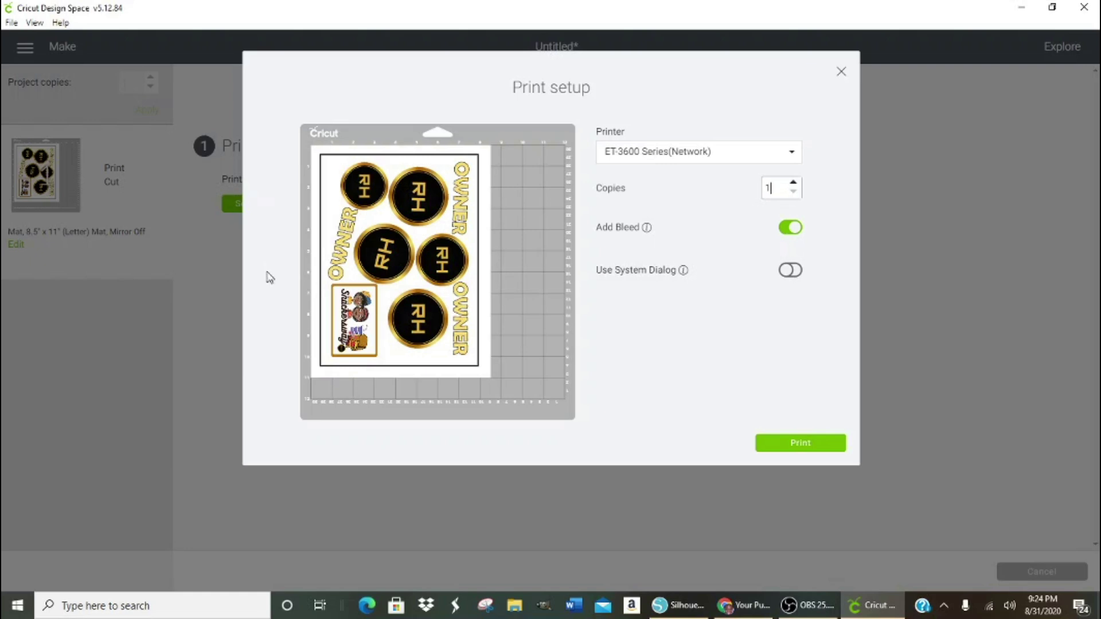
pyautogui.click(802, 450)
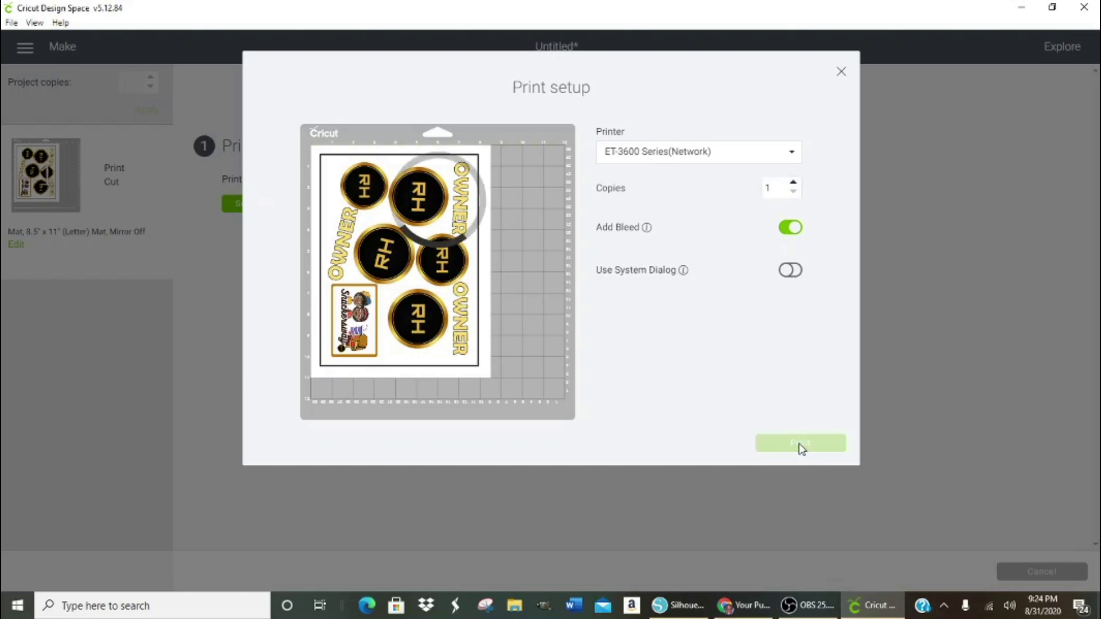
pyautogui.click(811, 607)
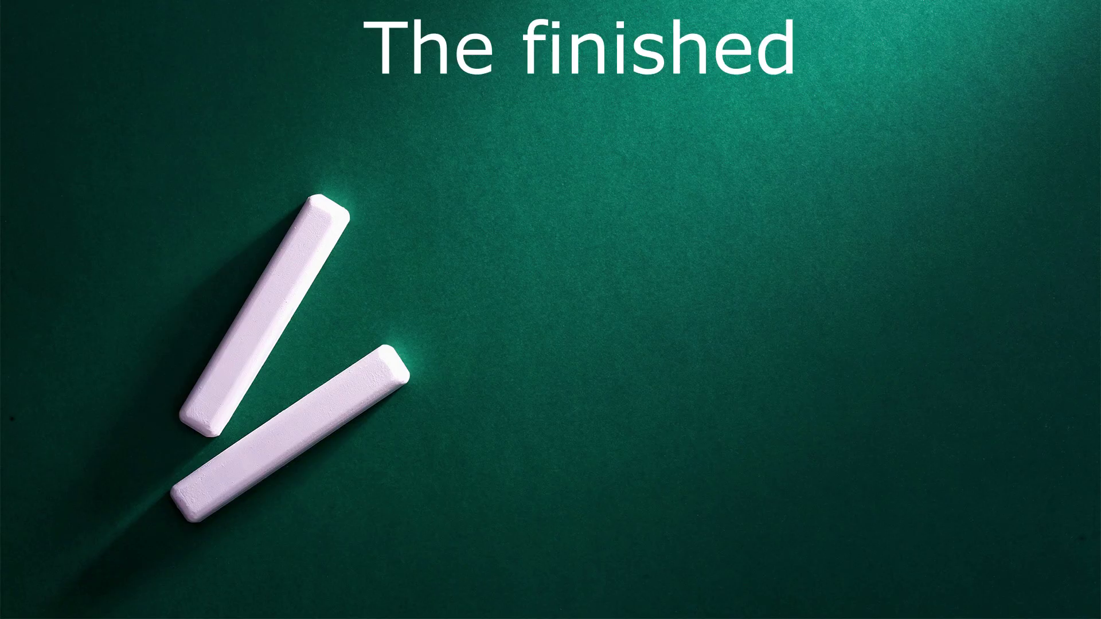